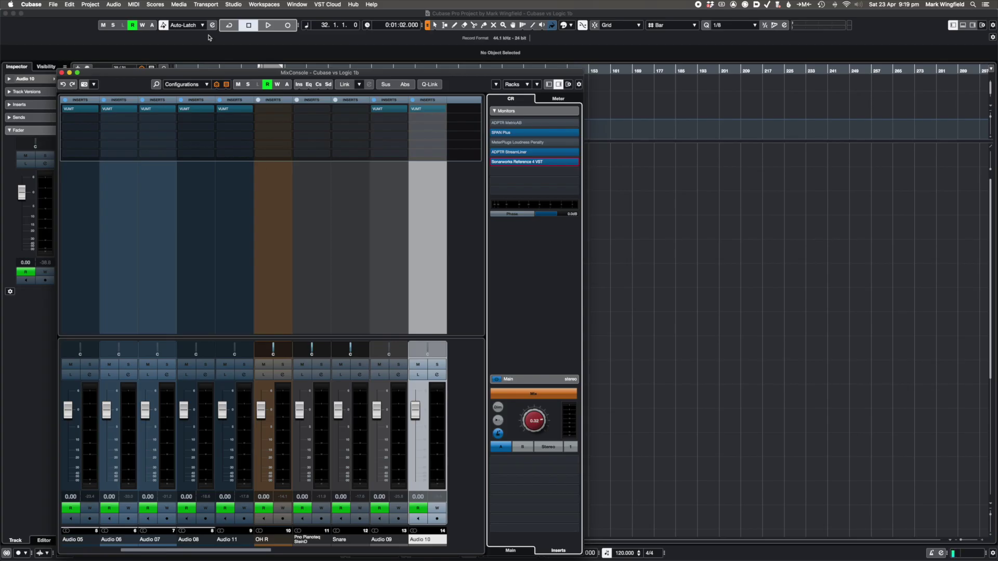
Step: Move and enlarge the MixConsole window to show more channels, and select the channels from Audio 10 through channel 20
drag(200, 69, 159, 10)
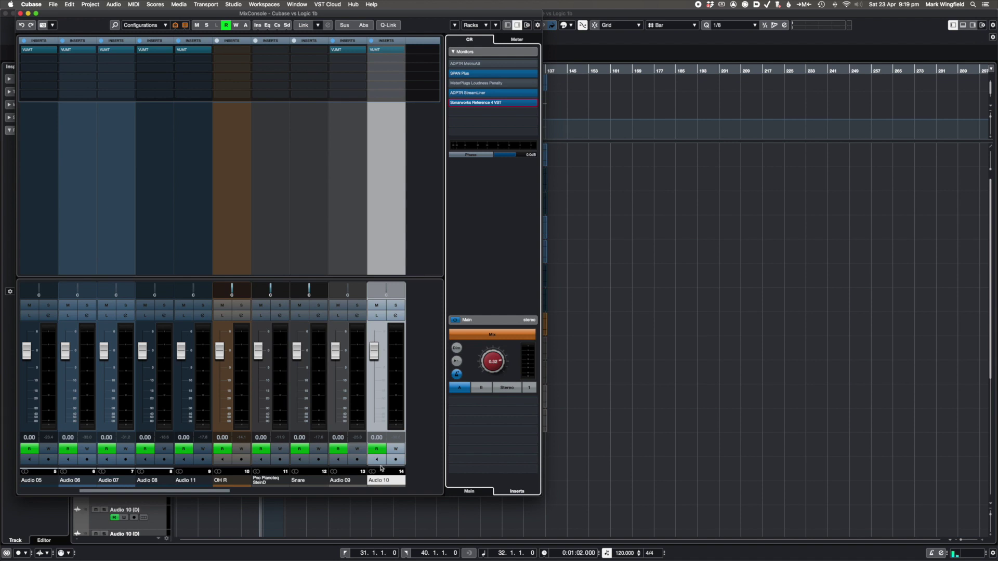
drag(544, 498, 918, 526)
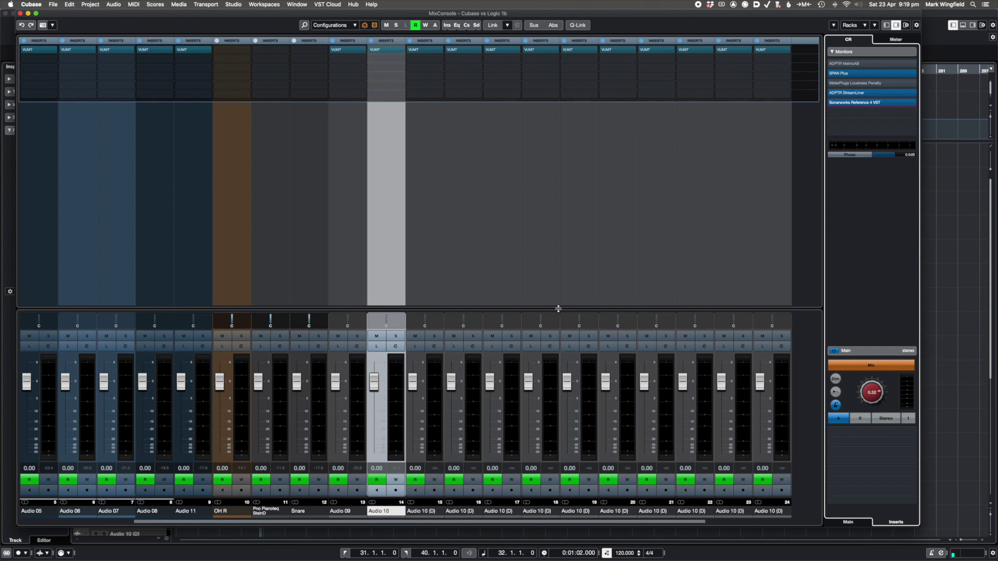
shift+click(625, 383)
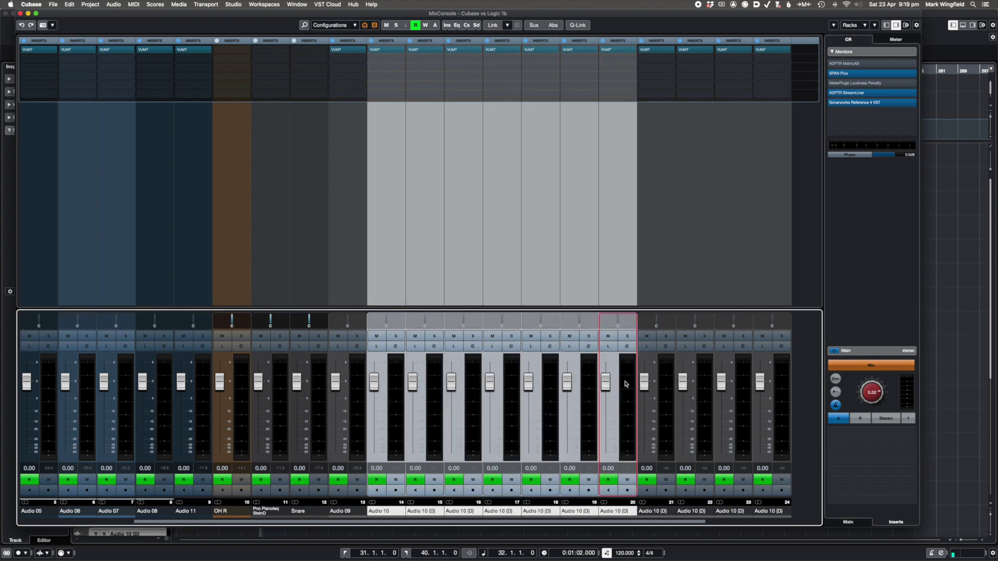
scroll(260, 403, left, 4)
scroll(260, 403, right, 6)
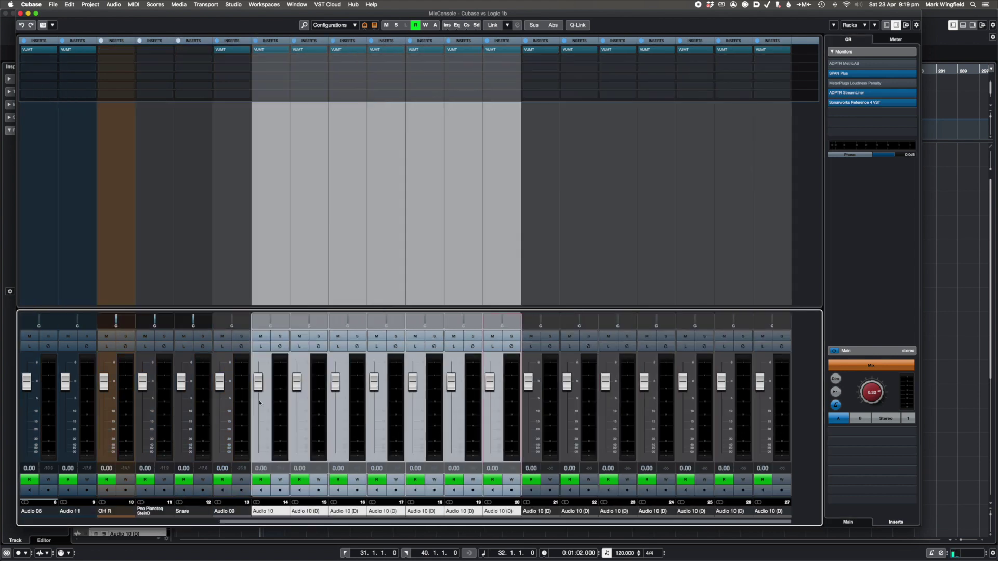
scroll(259, 403, left, 6)
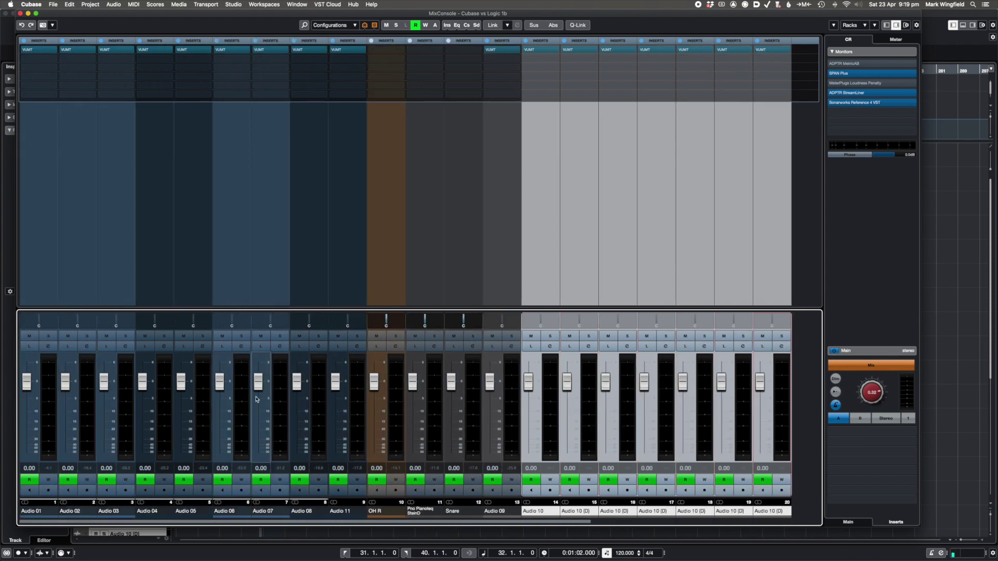
scroll(257, 399, right, 2)
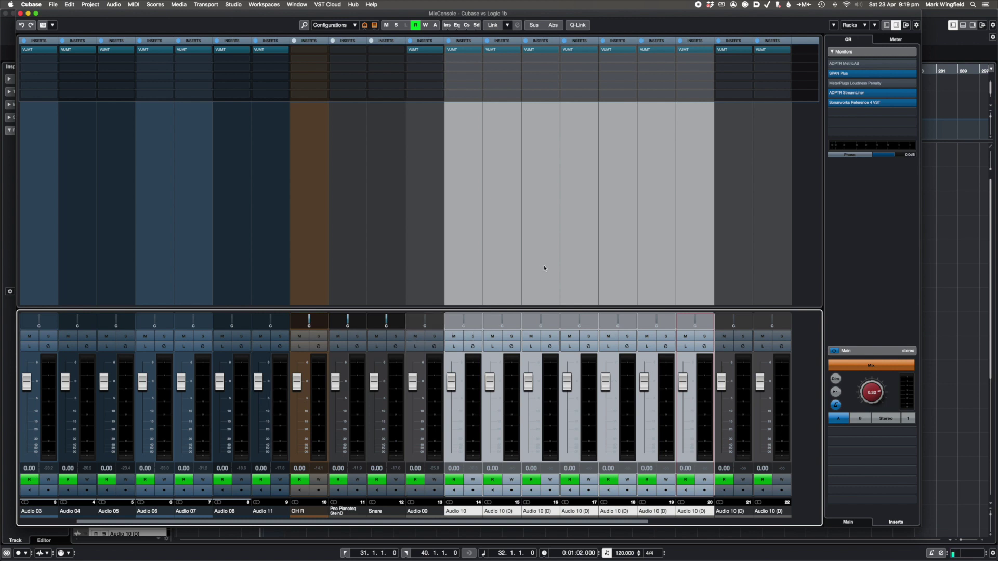
Step: Replace the multi-channel selection with the single Audio 10 (D) channel number 21
key(alt+shift)
key(alt+shift)
key(alt+shift)
click(711, 513)
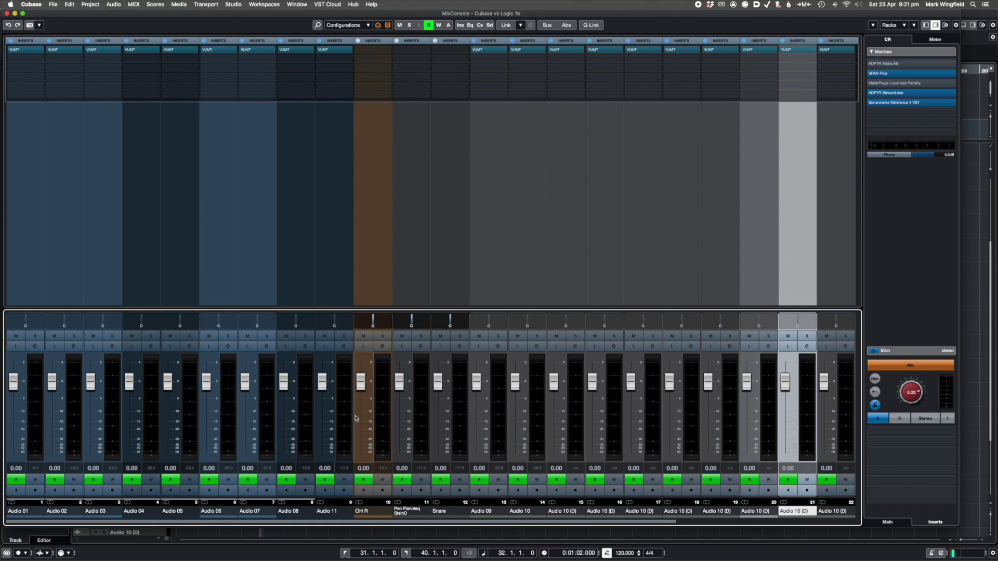
Step: Extend the MixConsole window downward and raise the divider above the faders to give the fader section more height
drag(334, 308, 334, 258)
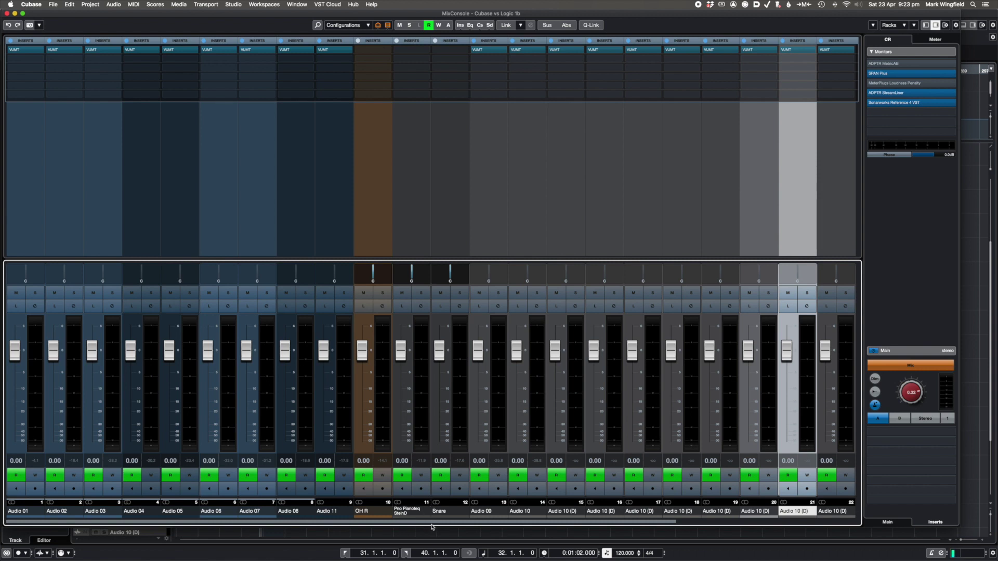
drag(431, 527, 431, 553)
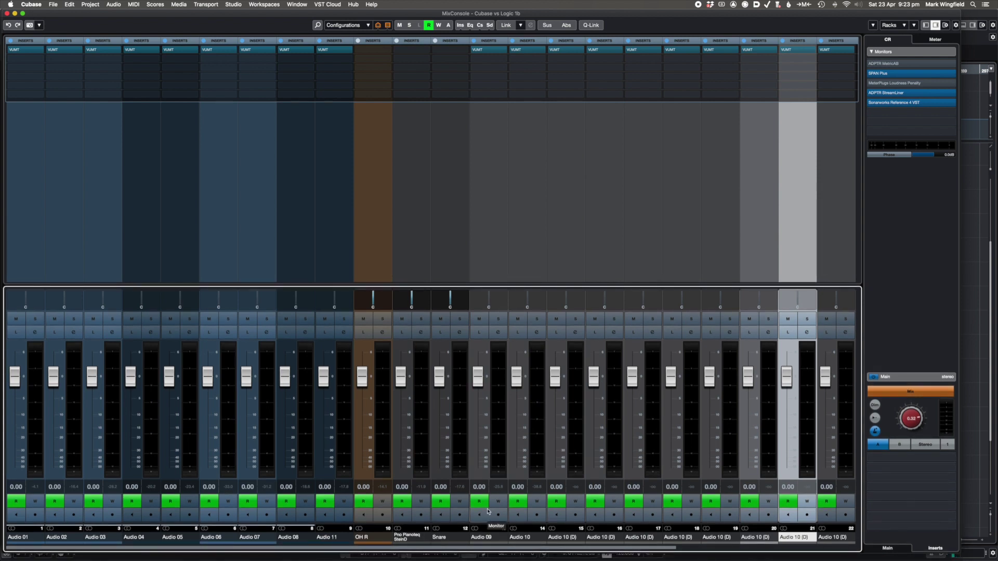
click(409, 284)
drag(409, 284, 378, 251)
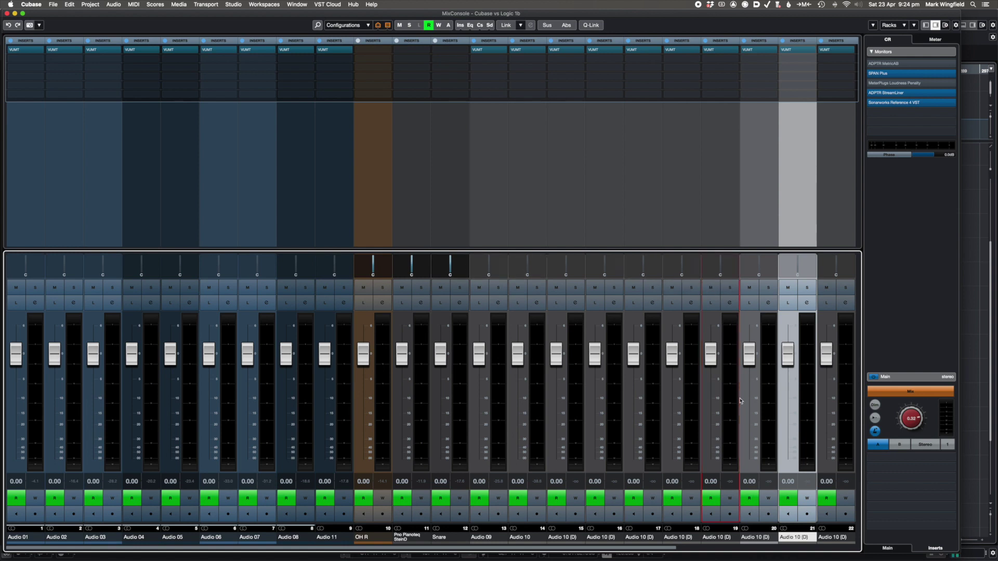
Step: Narrow the MixConsole channel strips until every channel, including Stereo Out, fits in the window
key(g)
key(g)
key(g)
key(g)
key(g)
key(g)
key(g)
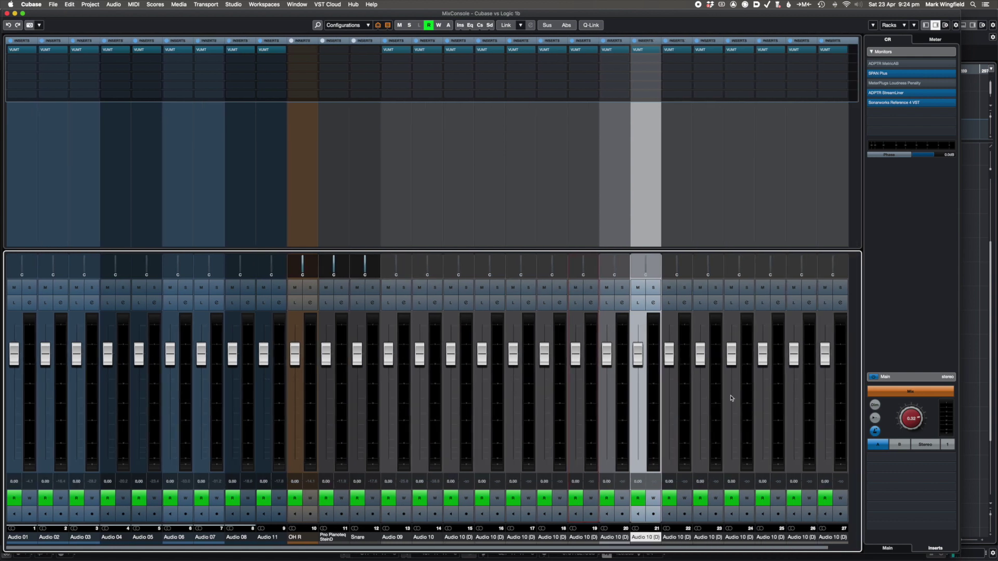
key(g)
key(g)
key(g)
key(g)
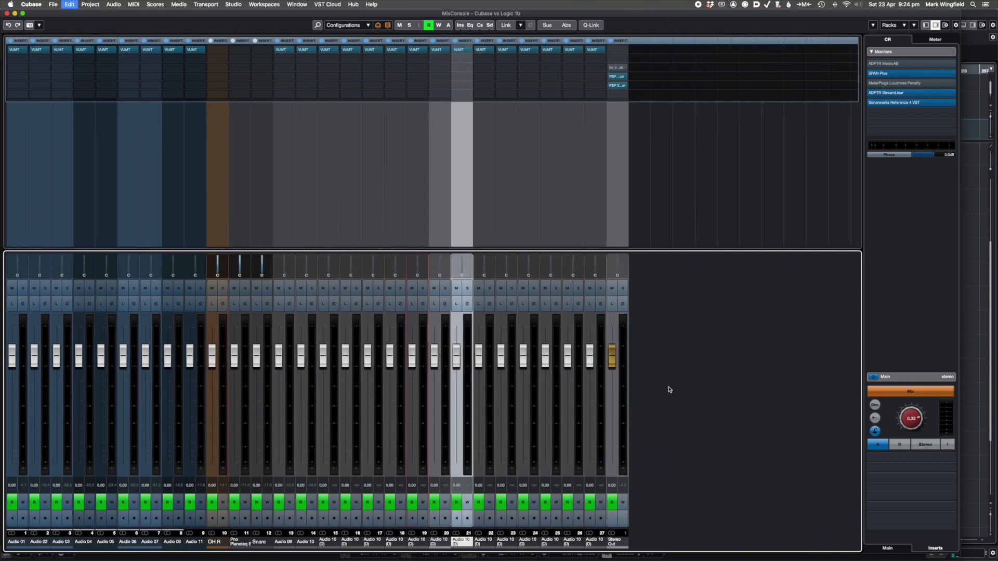
Step: Widen the MixConsole channel strips until channels 1 to 25 fill the window
key(h)
key(h)
key(h)
key(h)
key(h)
key(h)
key(h)
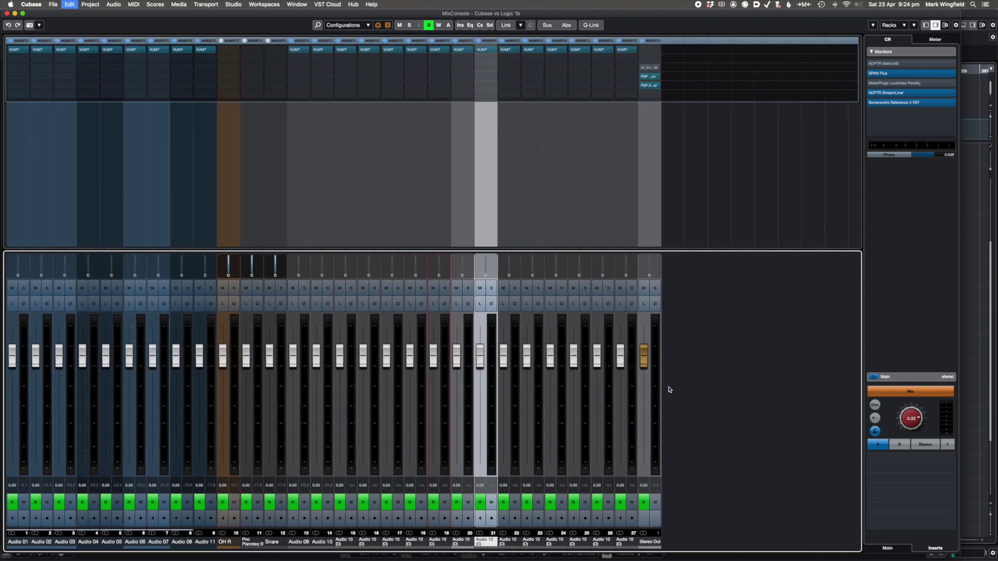
key(h)
key(h)
key(h)
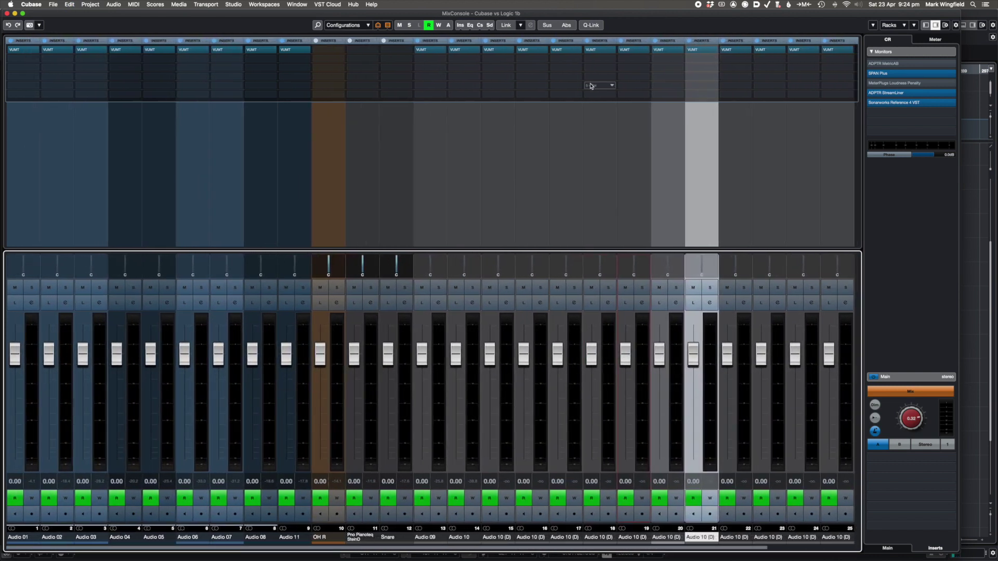
Step: Select channel 17 in the rack section and increase the height of the insert slots
click(575, 132)
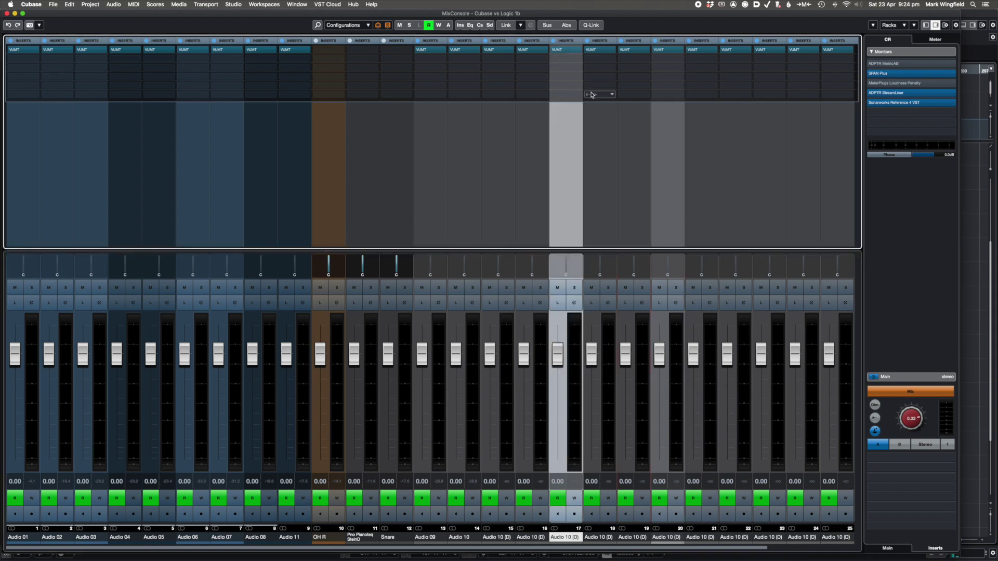
key(shift+h)
key(shift+h)
key(shift+h)
key(shift+h)
key(shift+h)
key(shift+h)
key(shift+h)
key(shift+h)
key(shift+h)
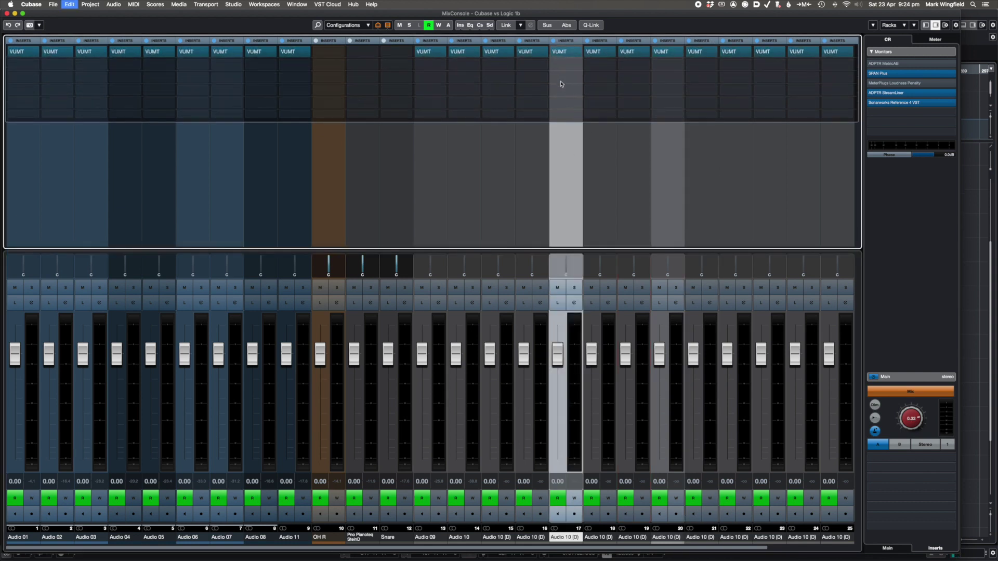
key(shift+h)
key(shift+h)
Step: Reduce the height of the insert slots in the MixConsole racks
key(shift+g)
key(shift+g)
key(shift+g)
key(shift+g)
key(shift+g)
key(shift+g)
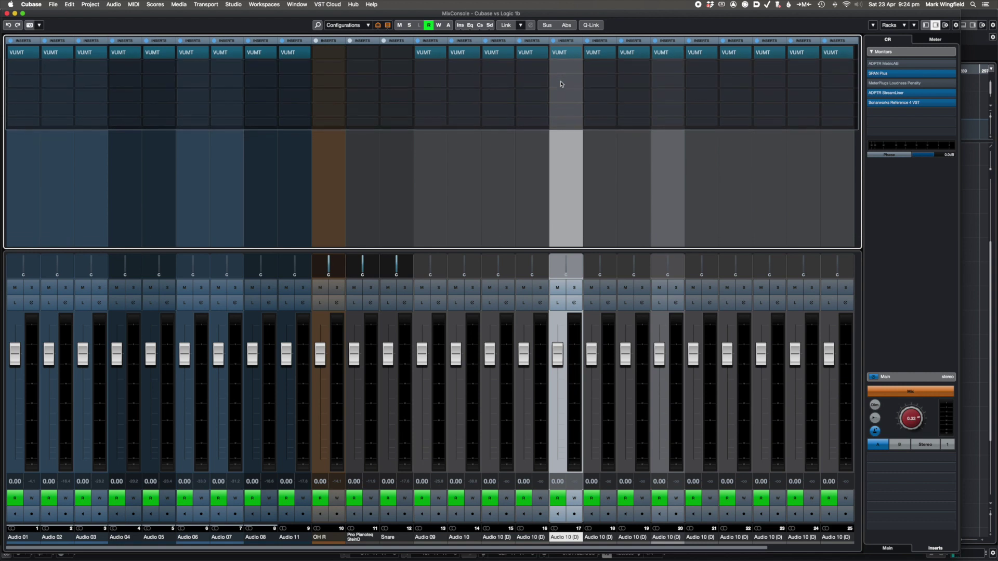
key(shift+g)
key(shift+g)
key(shift+g)
key(shift+g)
key(shift+g)
key(shift+g)
Step: Enlarge the insert slots in the MixConsole racks once more
key(shift+h)
key(shift+h)
key(shift+h)
key(shift+h)
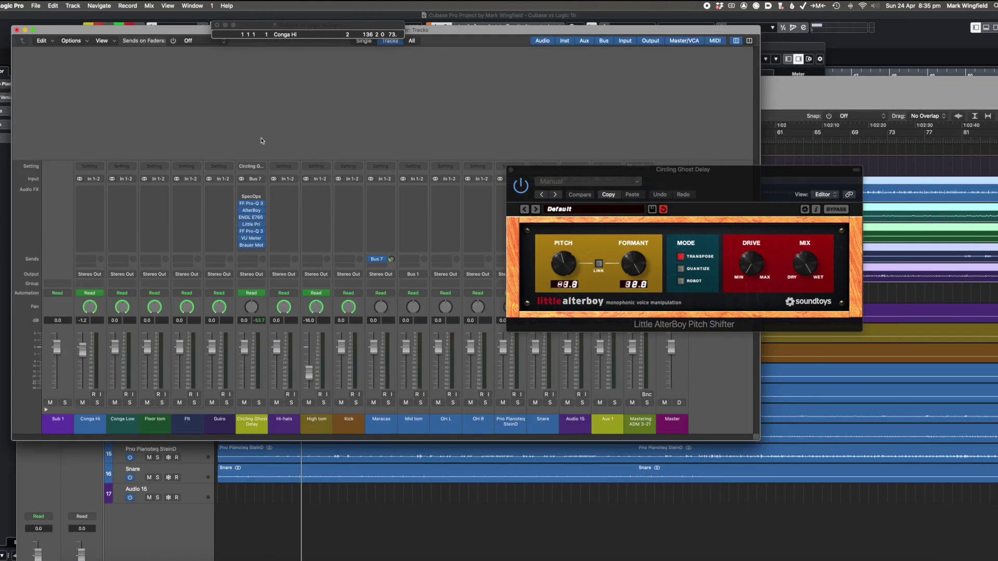
Step: Browse the user channel strip settings, including Soundscapes, on Logic's Circling Ghost Delay channel without loading one
click(261, 166)
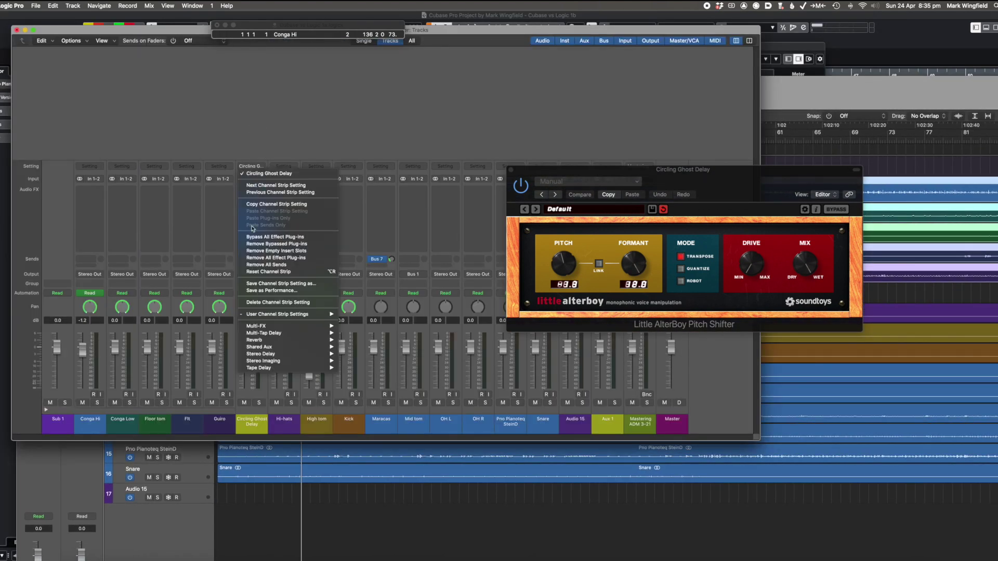
mouse_move(337, 318)
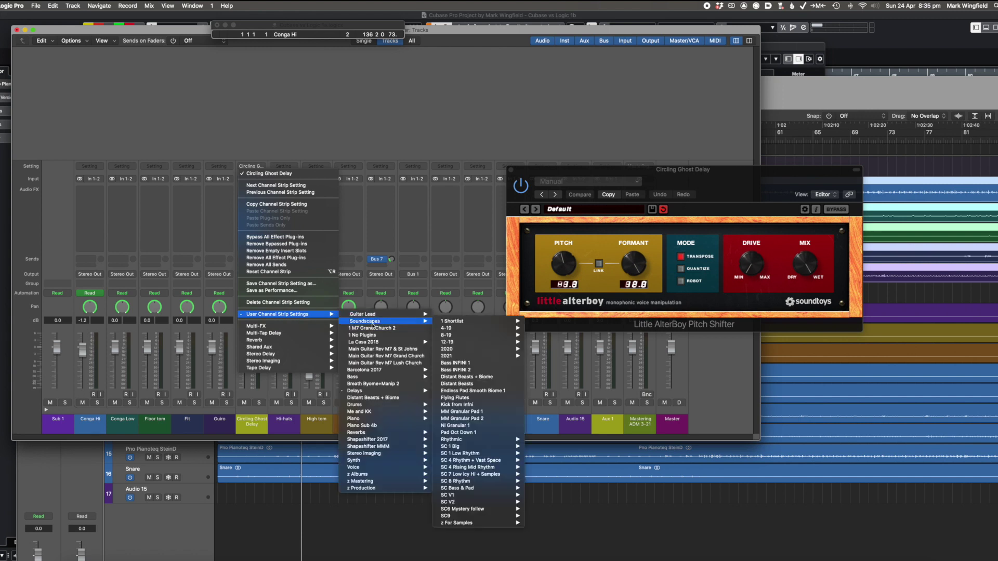
click(256, 137)
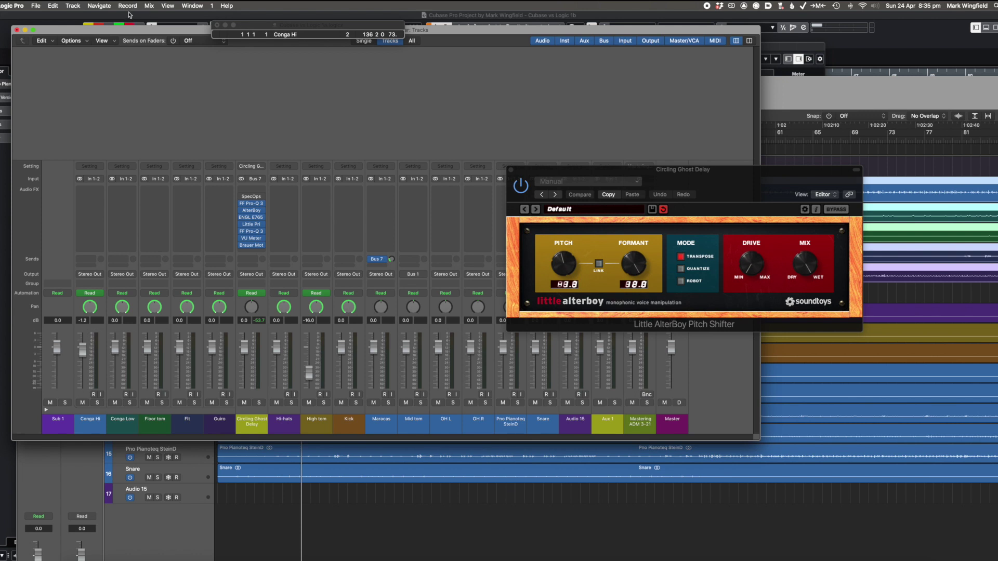
Step: Switch to Cubase and select only the Snare channel in the MixConsole
key(super+Tab)
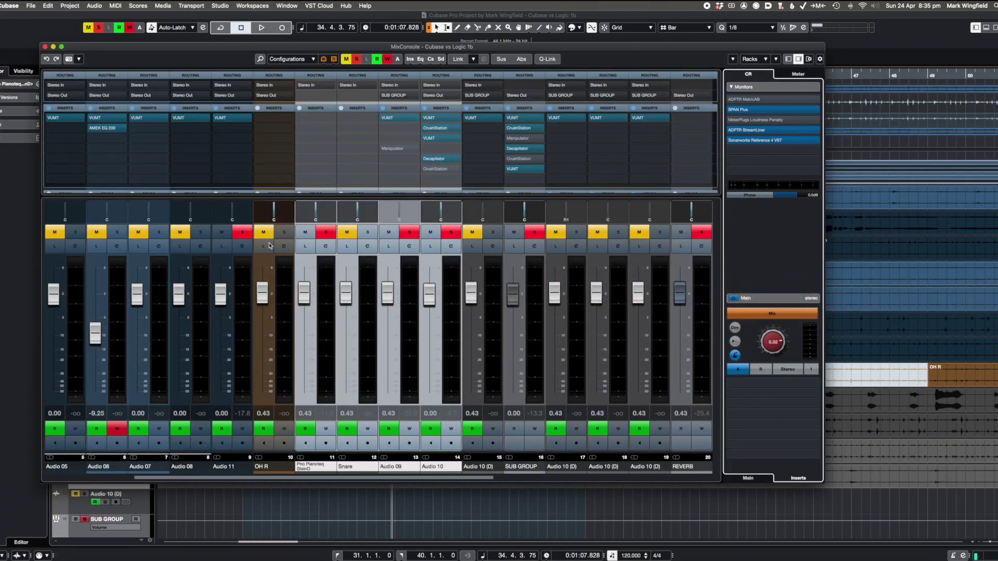
click(364, 377)
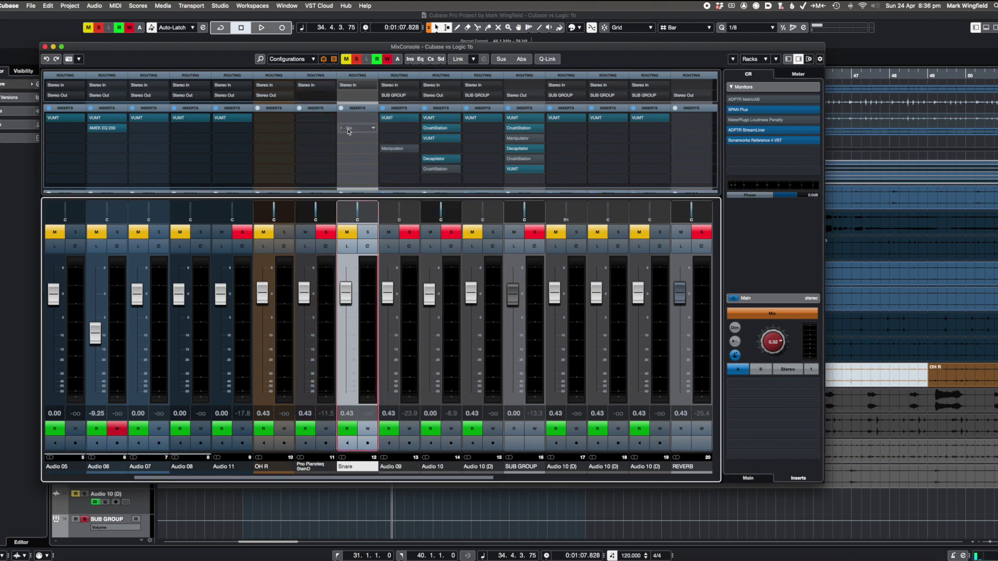
Step: Switch to Logic Pro, set the mixer to narrow channel strips, and make its window narrower, taller and repositioned over the Tracks window
key(super+Tab)
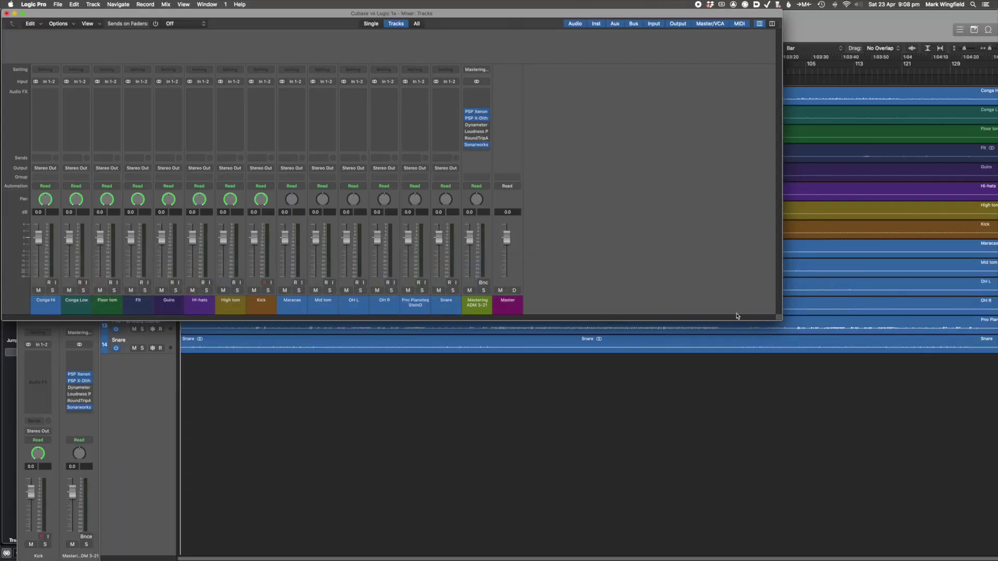
drag(778, 318, 736, 360)
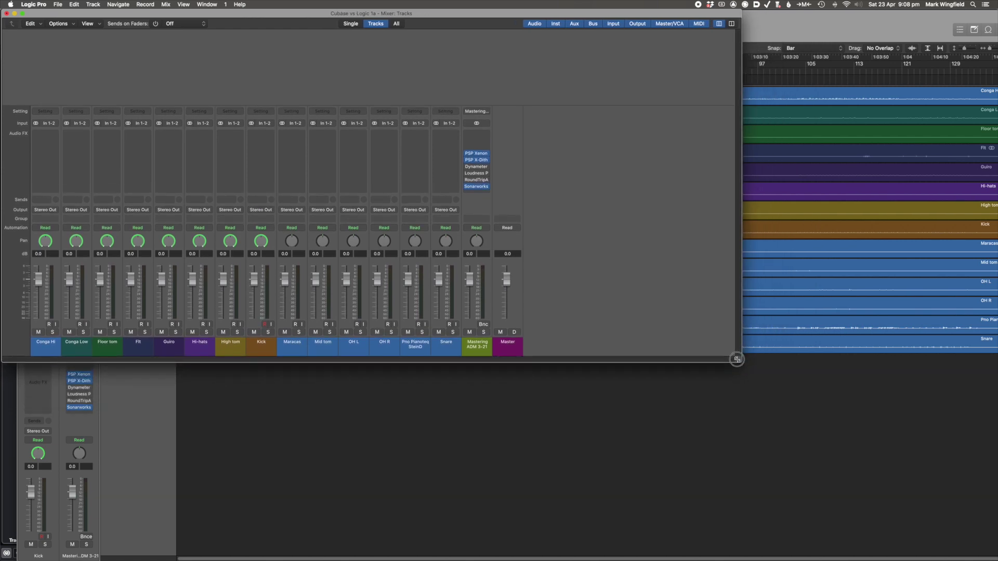
click(719, 24)
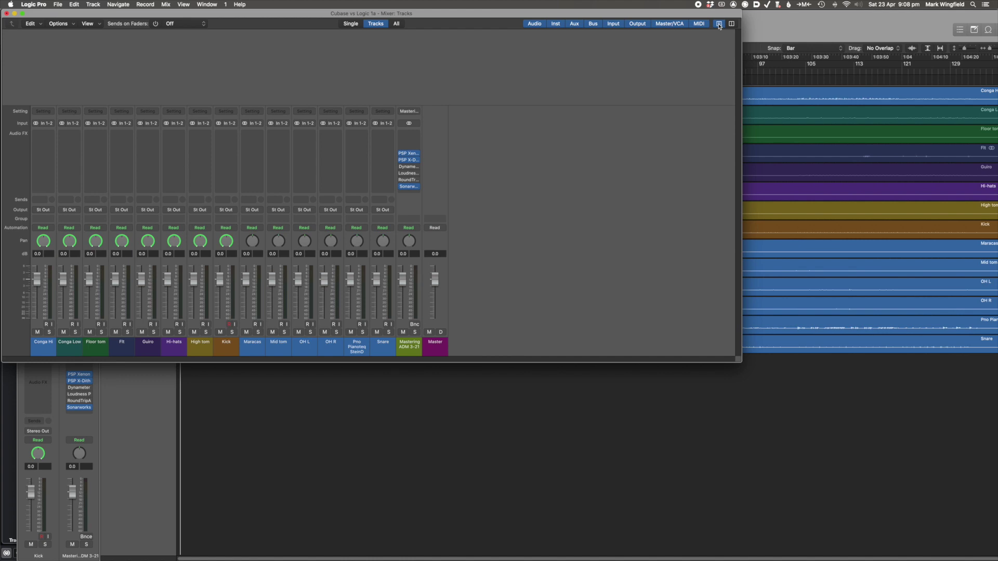
drag(418, 16, 461, 63)
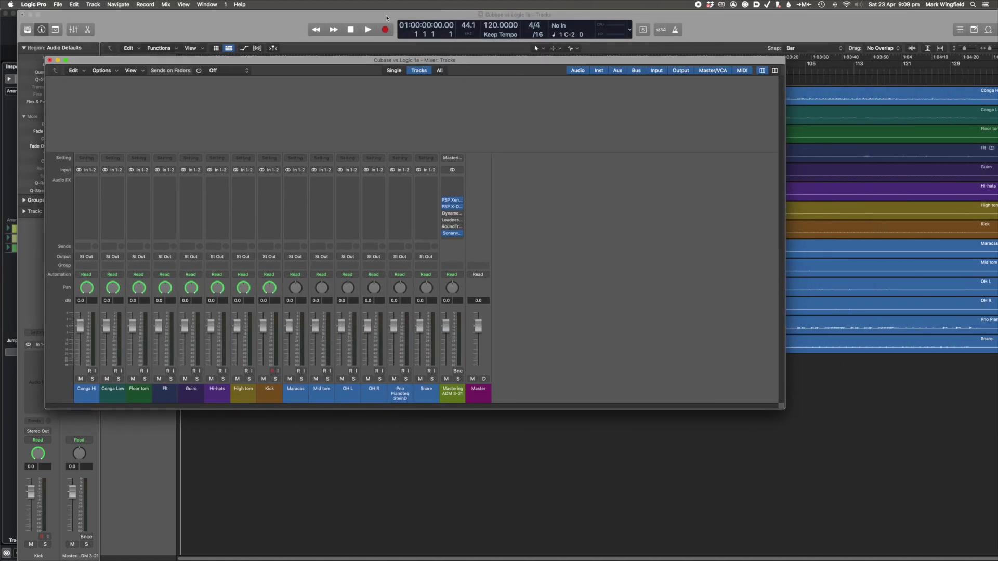
Step: Maximize the Tracks window and zoom the timeline horizontally in and back out with the Hi-hats region selected
double_click(264, 16)
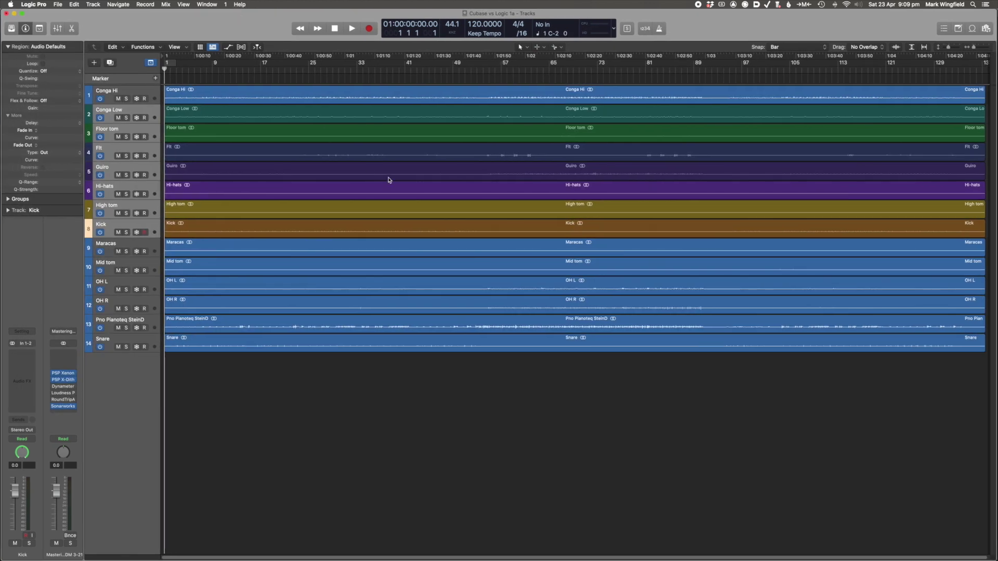
click(381, 191)
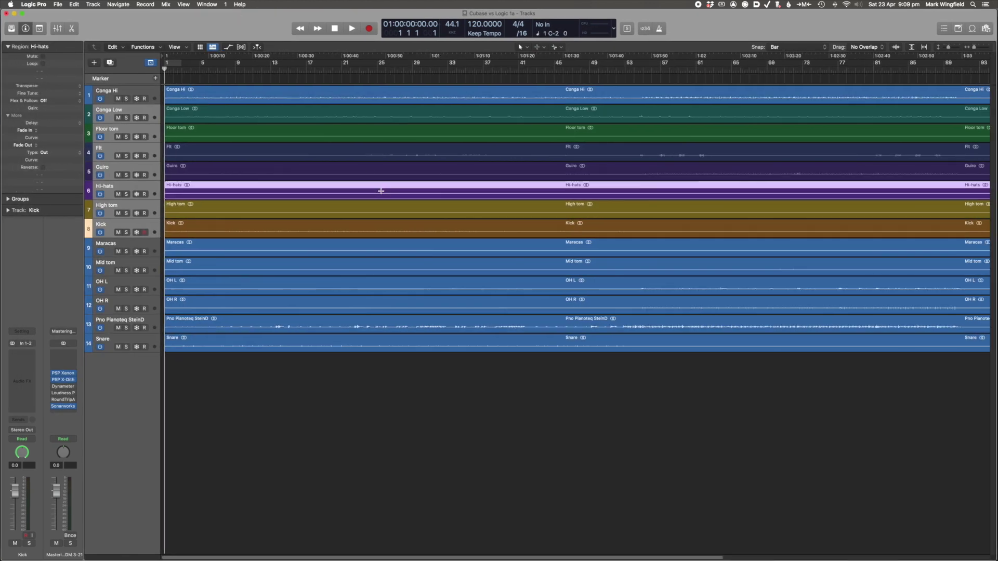
key(super+Right)
key(super+Right)
key(super+Right)
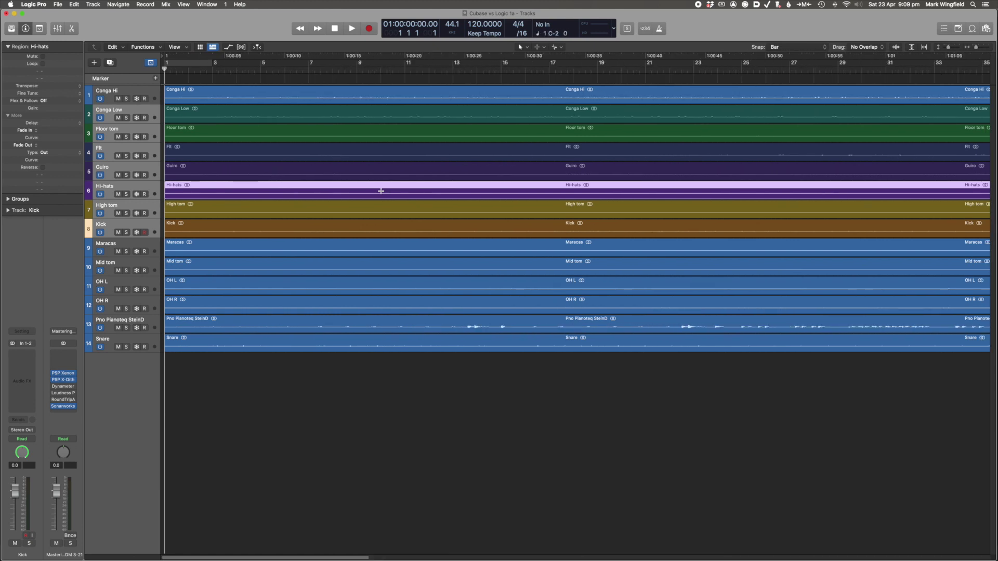
key(super+Left)
key(super+Left)
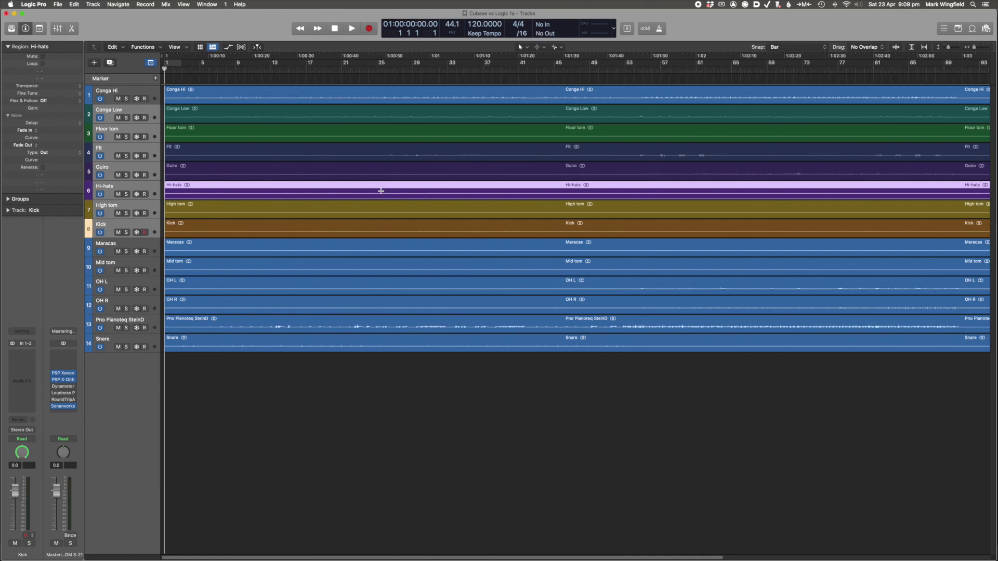
Step: Adjust the vertical zoom of the tracks in Logic's Tracks window
key(super+Down)
key(super+Up)
key(super+Up)
mouse_move(162, 155)
mouse_down()
mouse_move(276, 155)
mouse_move(168, 151)
mouse_up()
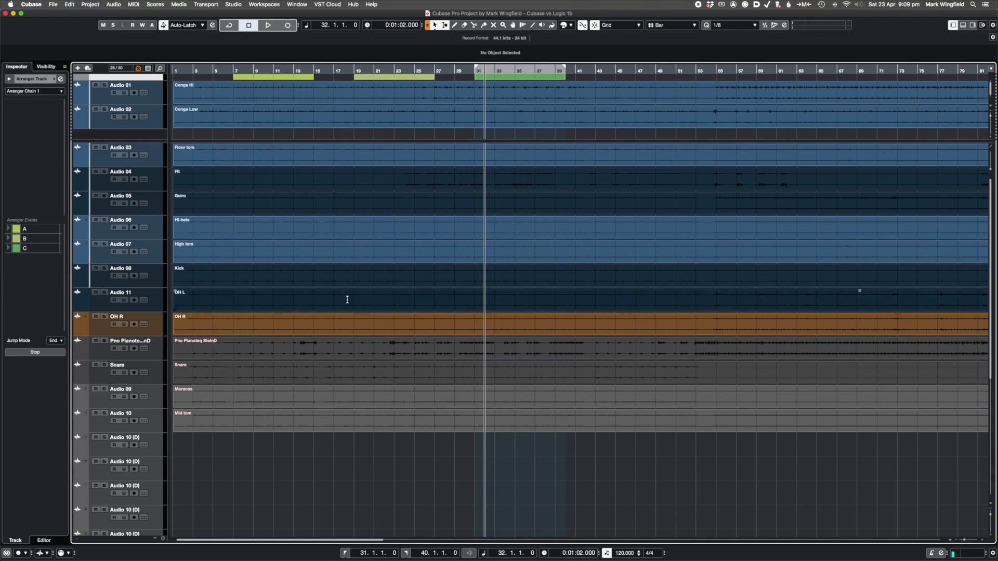
Step: Examine the Cubase project timeline at different horizontal zoom levels, finishing with the whole arrangement in view
scroll(415, 305, down, 5)
scroll(415, 306, up, 10)
scroll(415, 306, down, 10)
scroll(414, 306, up, 15)
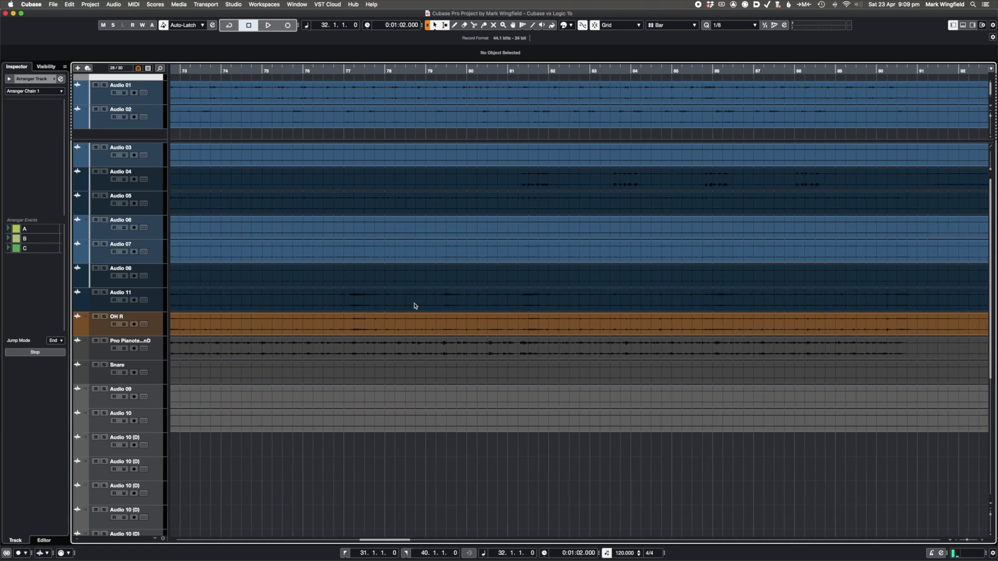
scroll(415, 306, down, 6)
scroll(415, 305, up, 10)
scroll(327, 216, down, 5)
scroll(333, 219, left, 5)
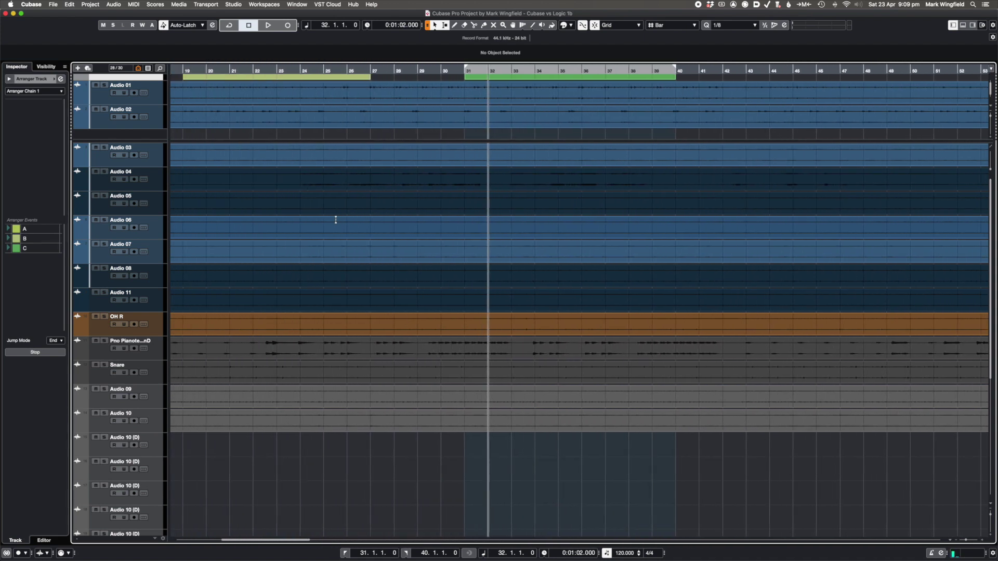
scroll(314, 218, up, 10)
scroll(302, 220, down, 10)
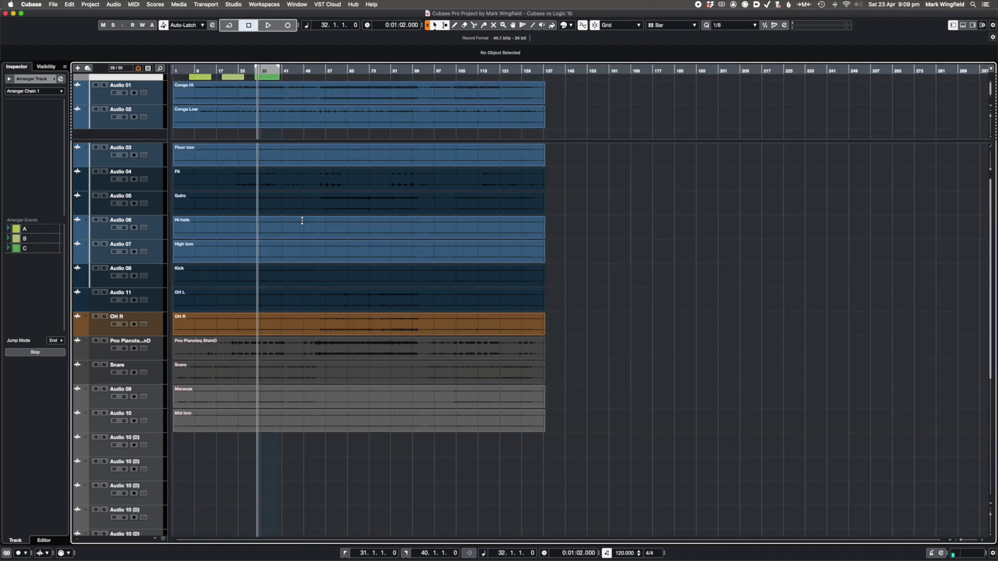
Step: Widen the track list slightly in the Cubase project
scroll(302, 221, up, 3)
scroll(302, 221, down, 3)
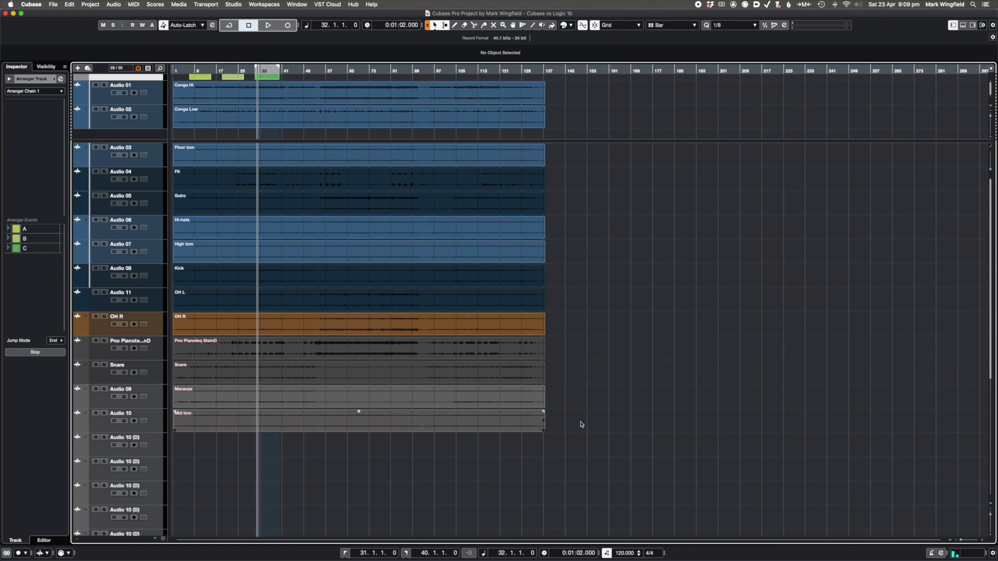
mouse_move(168, 225)
mouse_down()
mouse_move(190, 225)
mouse_move(171, 227)
mouse_up()
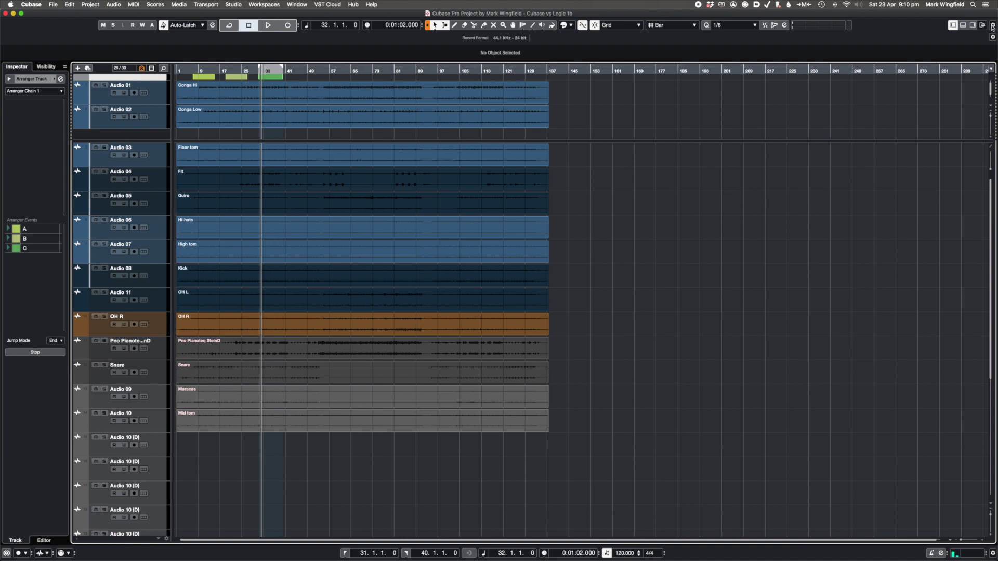
key(super+Tab)
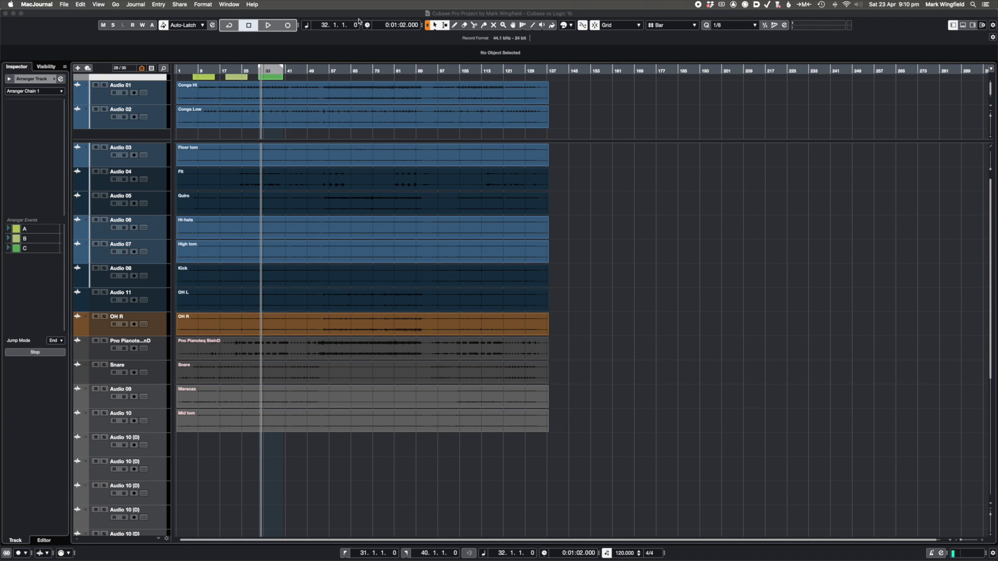
click(382, 16)
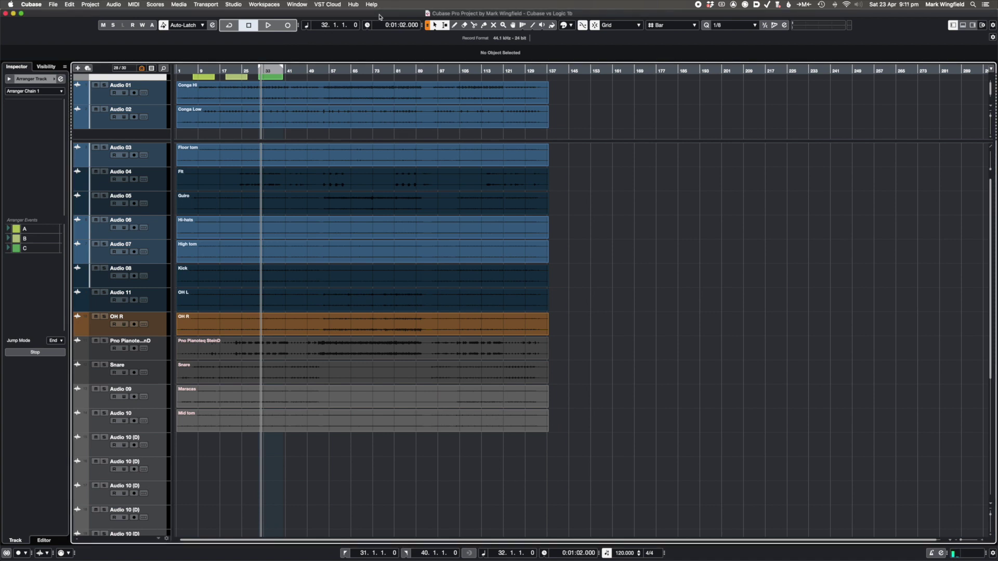
Step: Give the Conga Hi event a fade-out of 1. 2. 3. 55 and raise its event volume
click(289, 102)
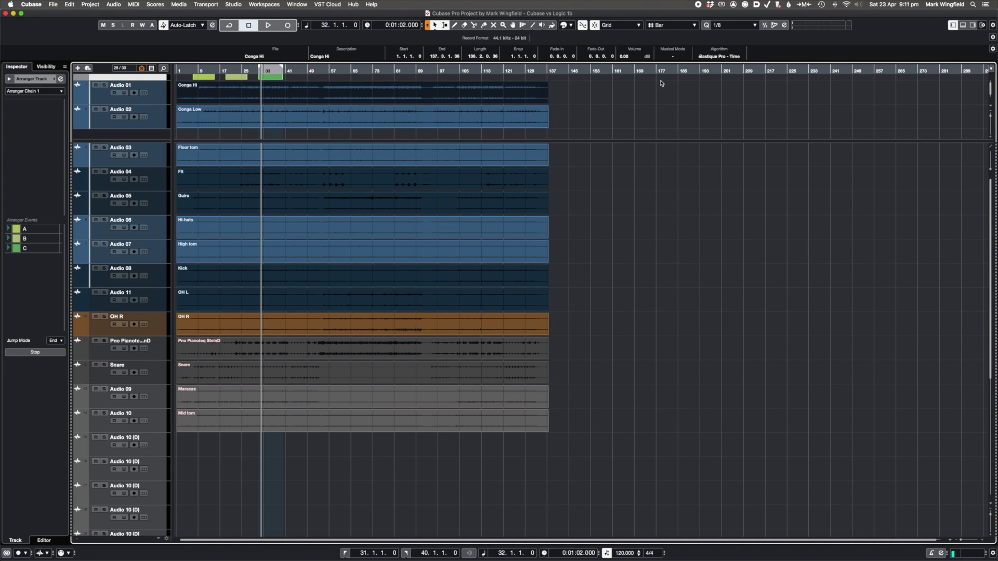
mouse_move(547, 103)
mouse_down()
mouse_move(508, 101)
mouse_move(590, 100)
mouse_up()
drag(546, 83, 541, 84)
drag(628, 59, 621, 53)
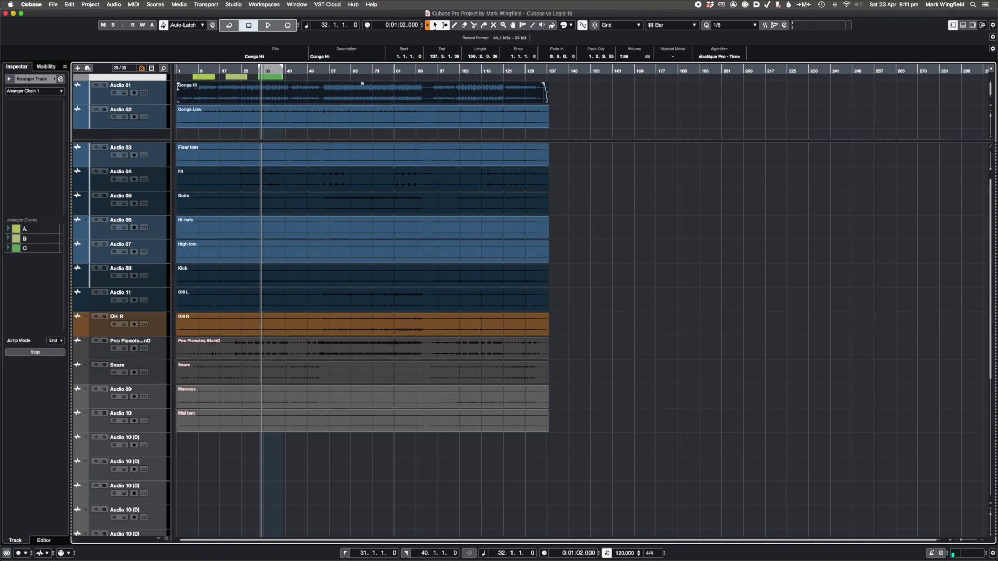
Step: Switch to Logic Pro and examine the gain and fade parameters of the Conga Low and Conga Hi regions
click(155, 100)
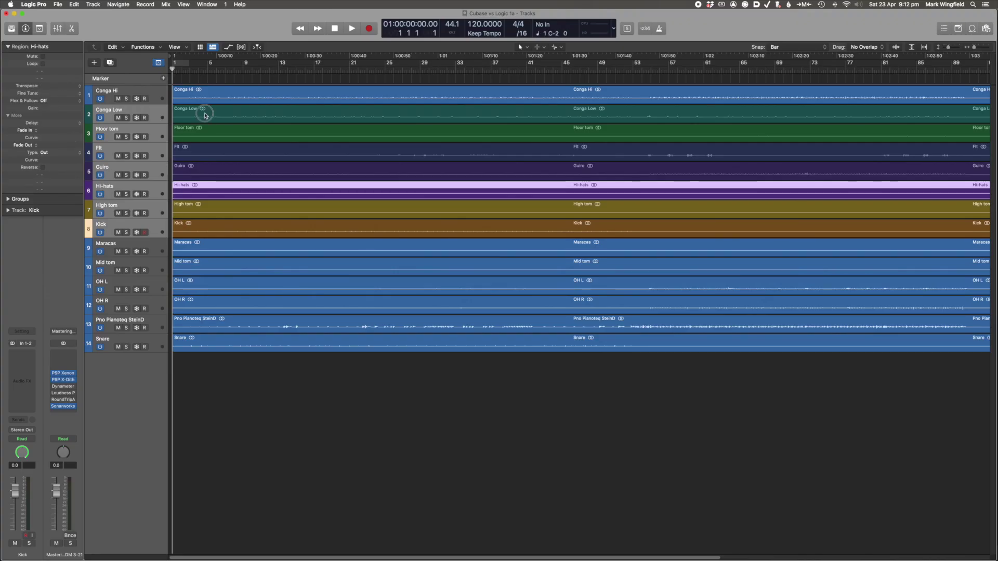
click(198, 112)
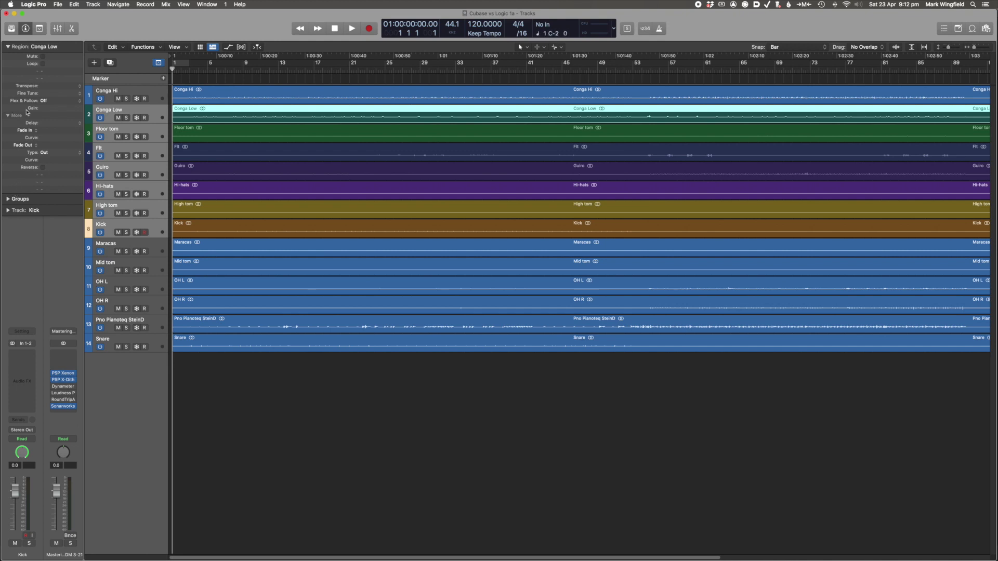
mouse_move(49, 110)
mouse_down()
mouse_move(51, 86)
mouse_move(49, 108)
mouse_up()
drag(56, 47, 54, 89)
click(235, 99)
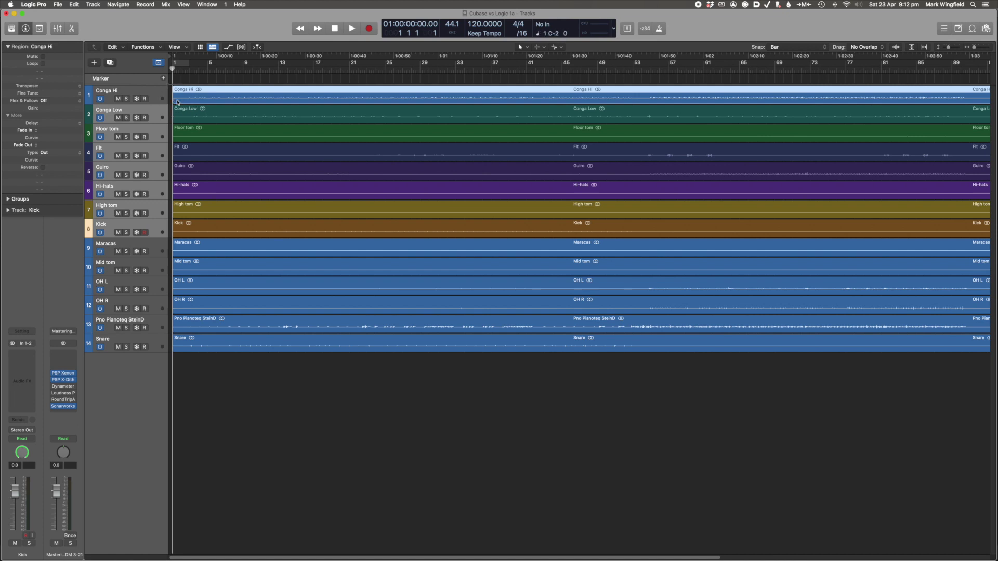
Step: Open the floating event window for the Conga Hi region and reposition it over Logic's control bar
key(alt+e)
drag(357, 47, 428, 60)
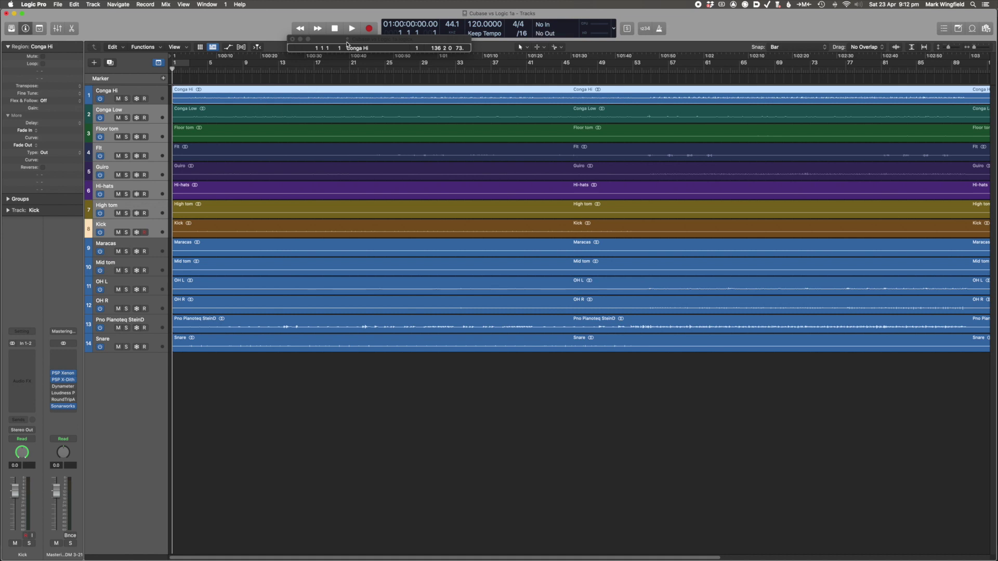
drag(347, 39, 206, 24)
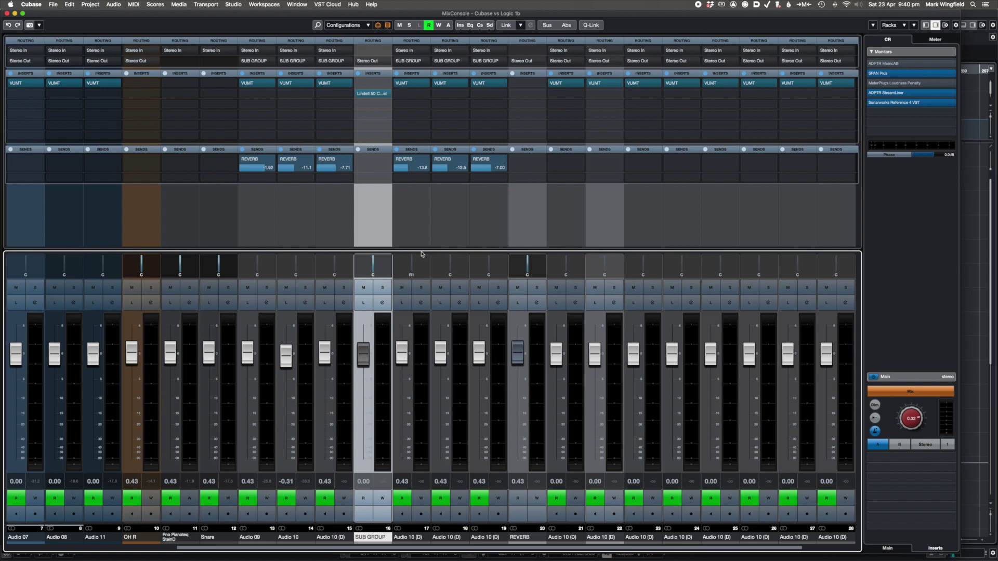
Step: Shrink the fader section in Cubase's MixConsole and solo channel 17, Audio 10, Snare and the Pianoteq channel
drag(420, 249, 414, 280)
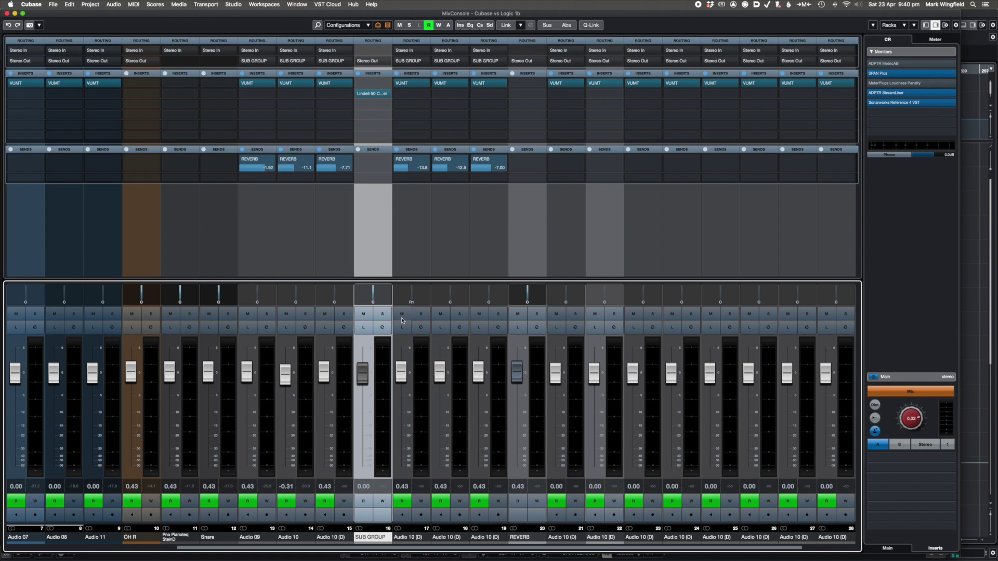
click(429, 314)
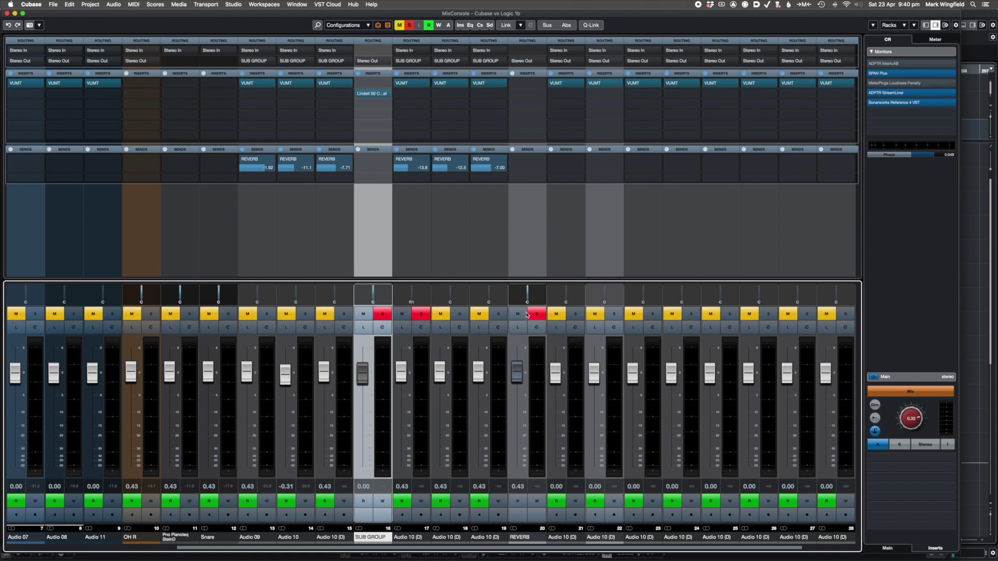
click(307, 315)
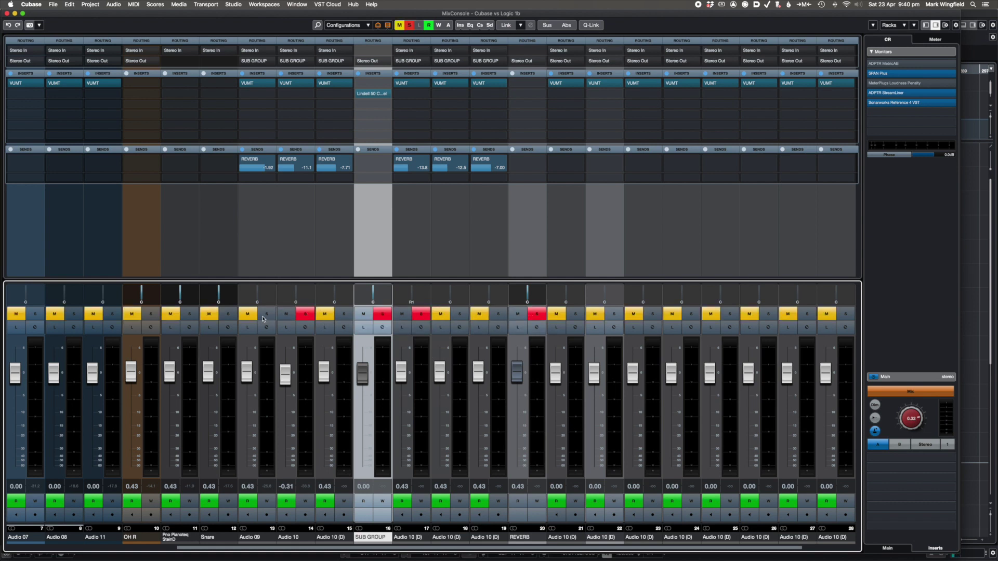
click(228, 314)
click(190, 314)
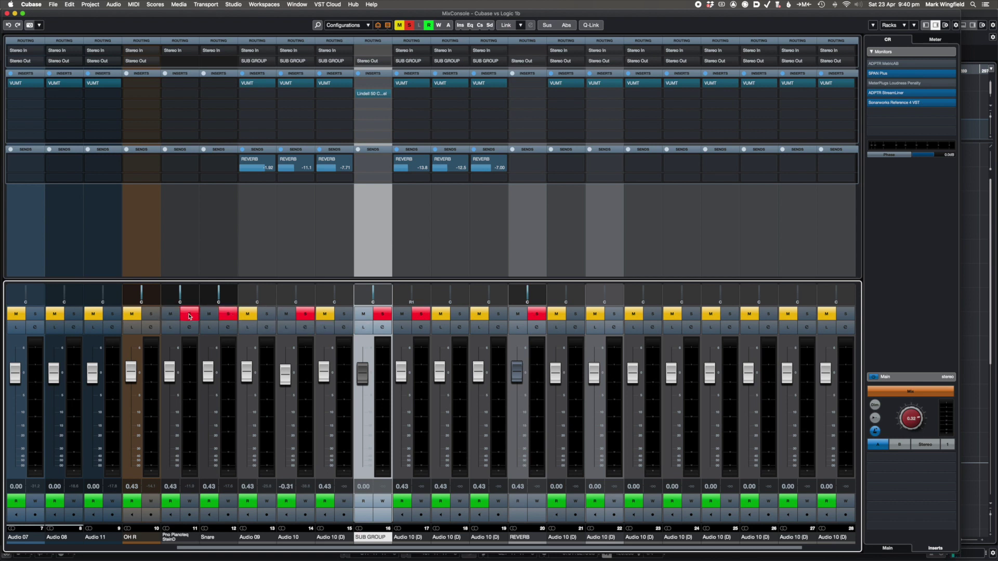
Step: Exclusively solo OH R, Audio 09 and channel 23 in turn, adding channels 13 to 15 and 17 to 21 to the last solo
super+click(153, 315)
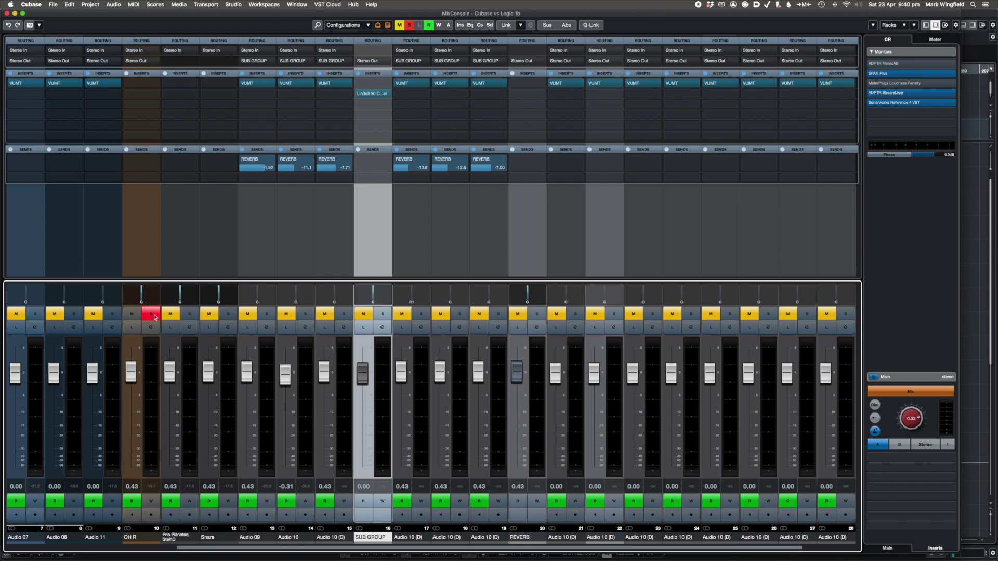
super+click(267, 315)
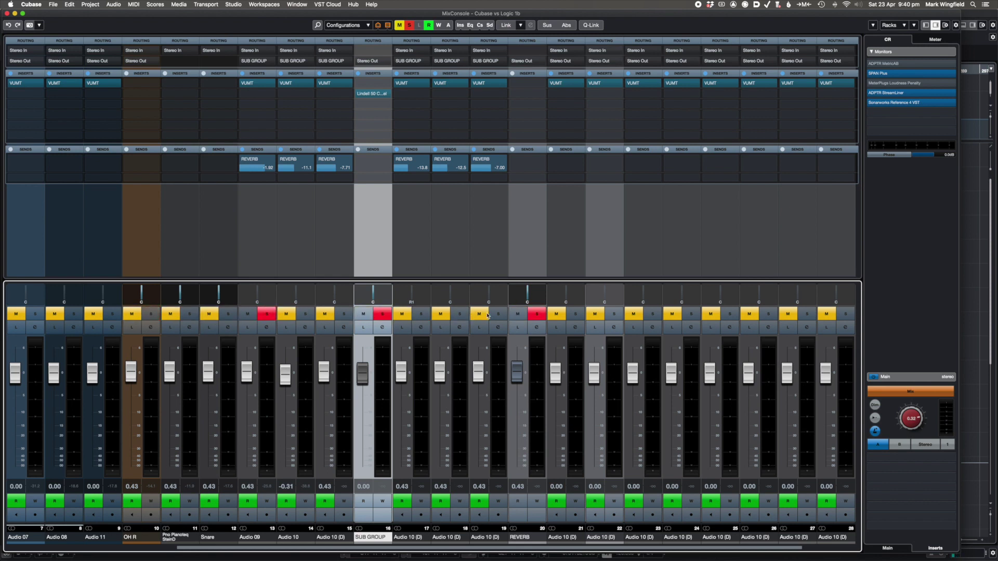
super+click(654, 315)
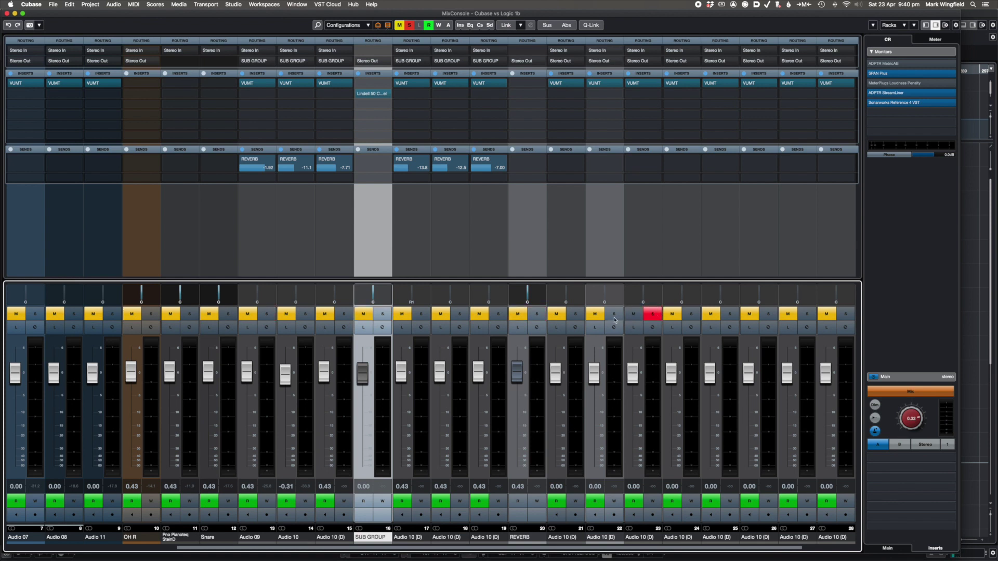
click(575, 315)
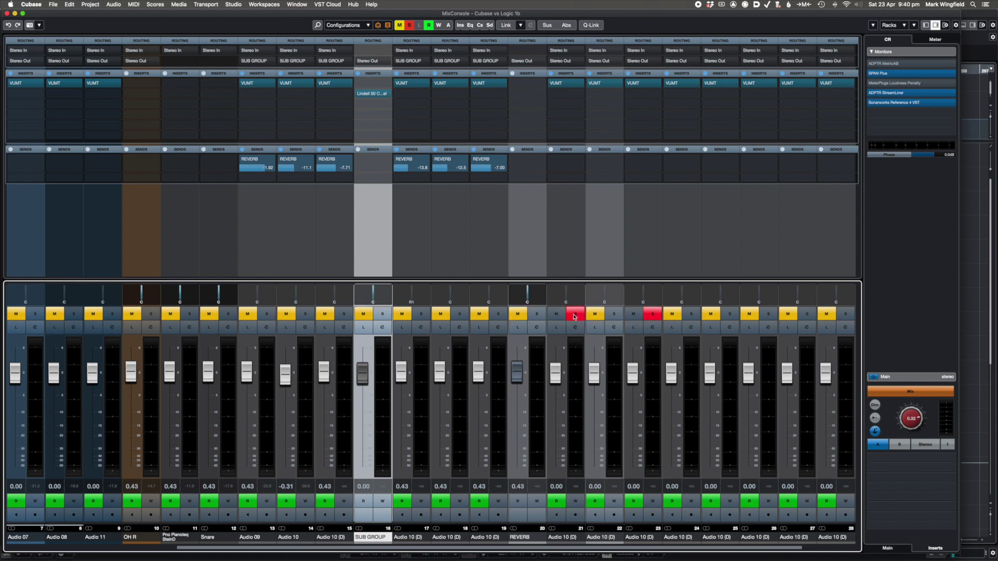
click(535, 315)
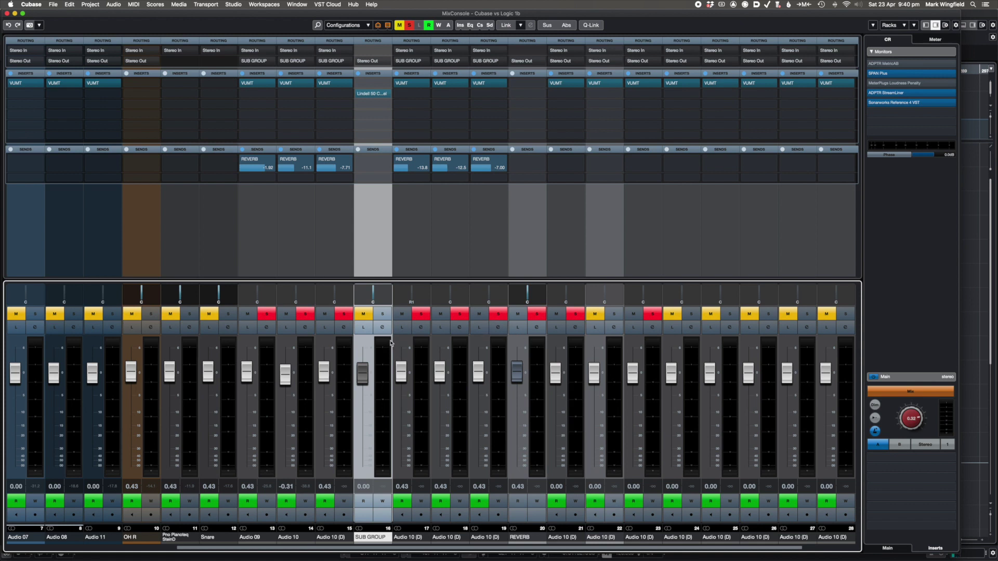
Step: Unsolo channels 13 to 15 and 17 to 21 one by one, and deactivate all remaining solos
click(341, 315)
click(305, 315)
click(267, 315)
click(420, 315)
click(459, 314)
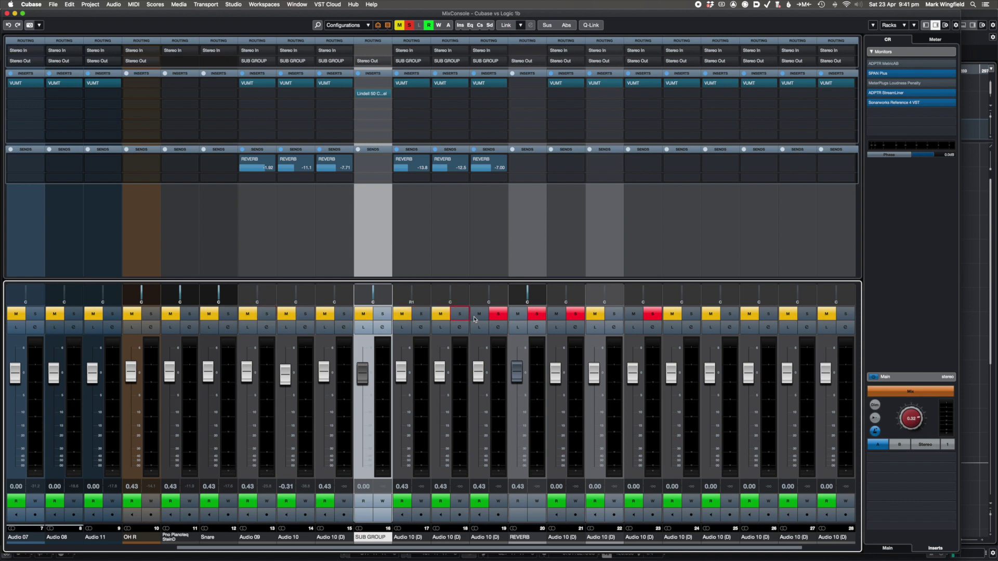
click(498, 314)
click(536, 314)
click(575, 314)
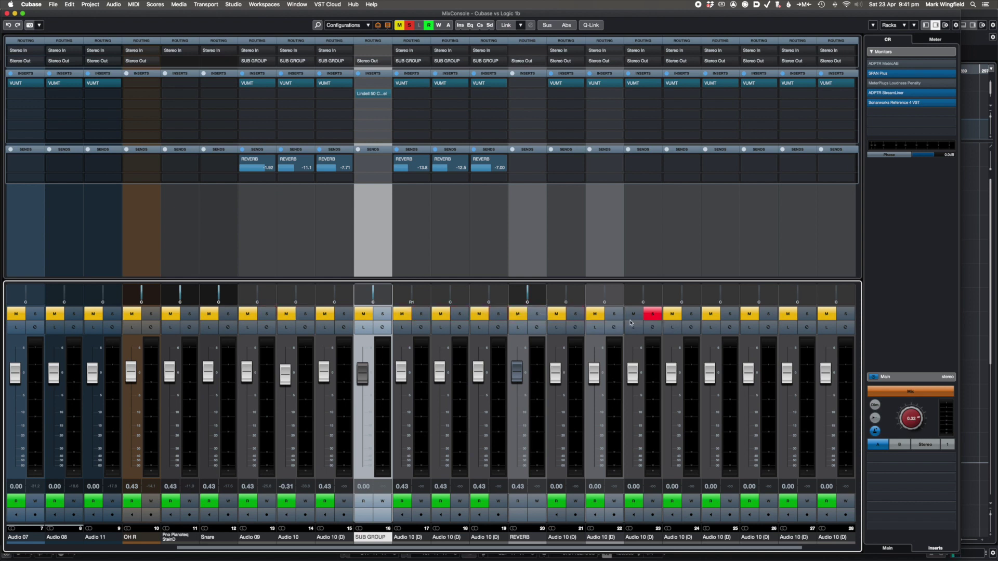
click(410, 26)
Step: Solo the Pianoteq channel, Audio 09, Audio 10 and Audio 11, and check the solo states across the mixer
click(189, 314)
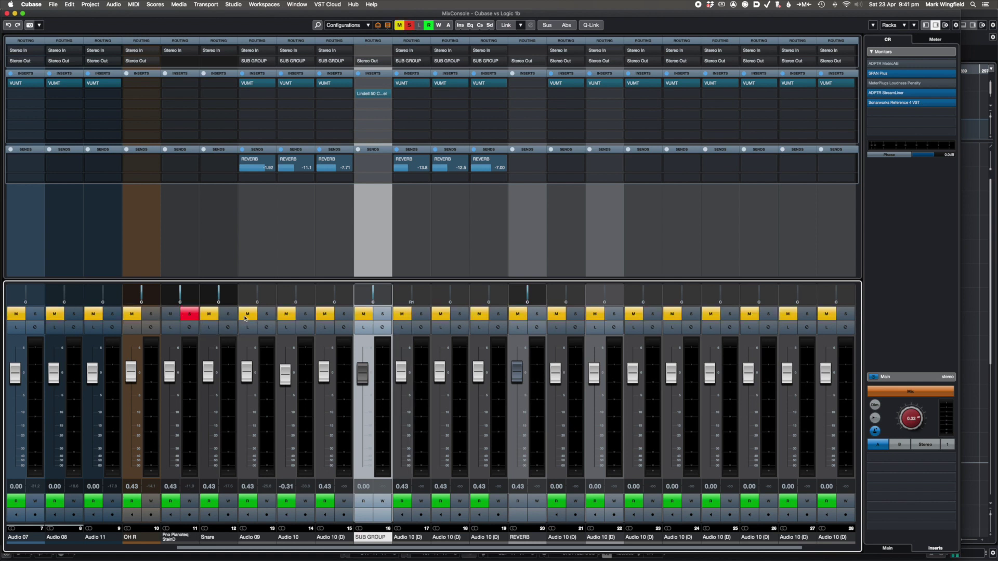
click(267, 314)
click(305, 315)
click(114, 316)
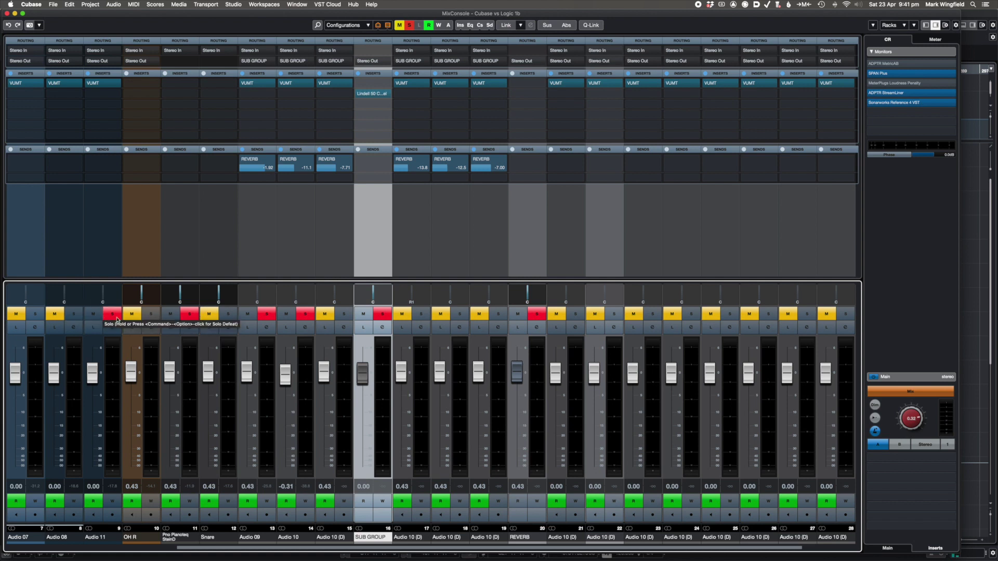
scroll(81, 332, left, 6)
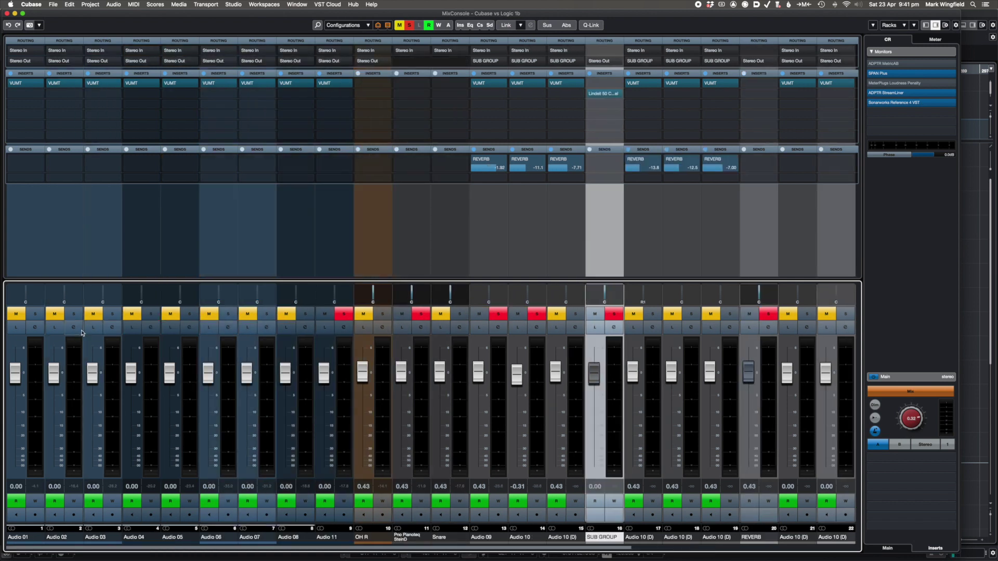
scroll(83, 332, right, 7)
scroll(83, 333, left, 3)
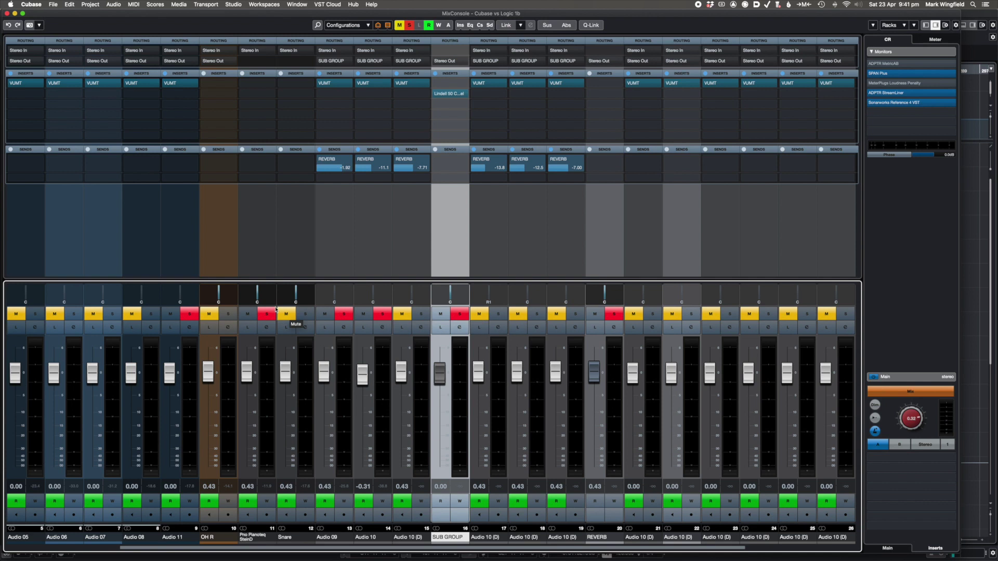
Step: Toggle Listen on and off repeatedly for the SUB GROUP channel
click(442, 328)
click(441, 329)
click(441, 329)
click(441, 332)
click(441, 333)
click(441, 333)
click(443, 328)
click(441, 330)
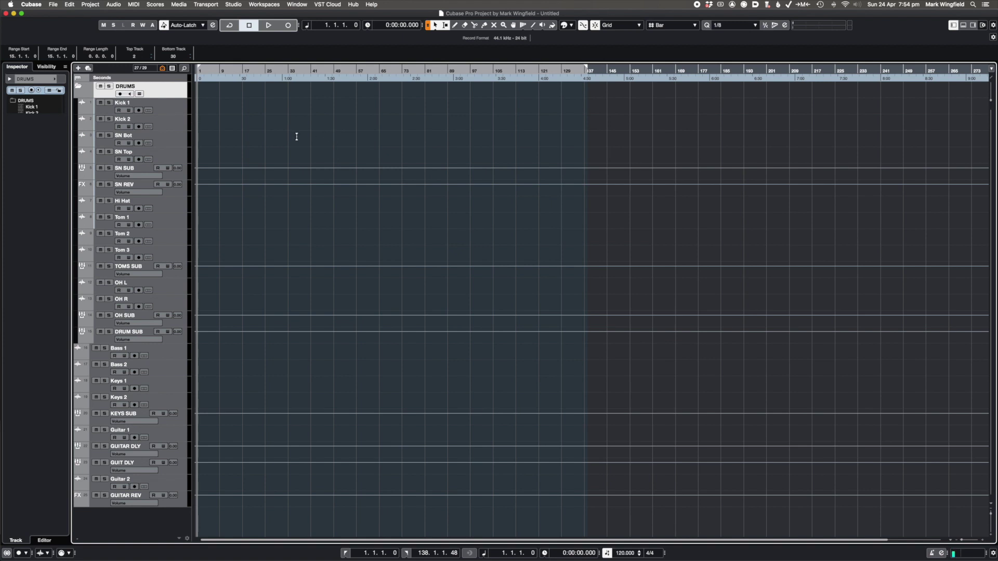
Step: Colour the tracks by instrument group: drums blue, bass brown, keys green and guitars purple
key(super+z)
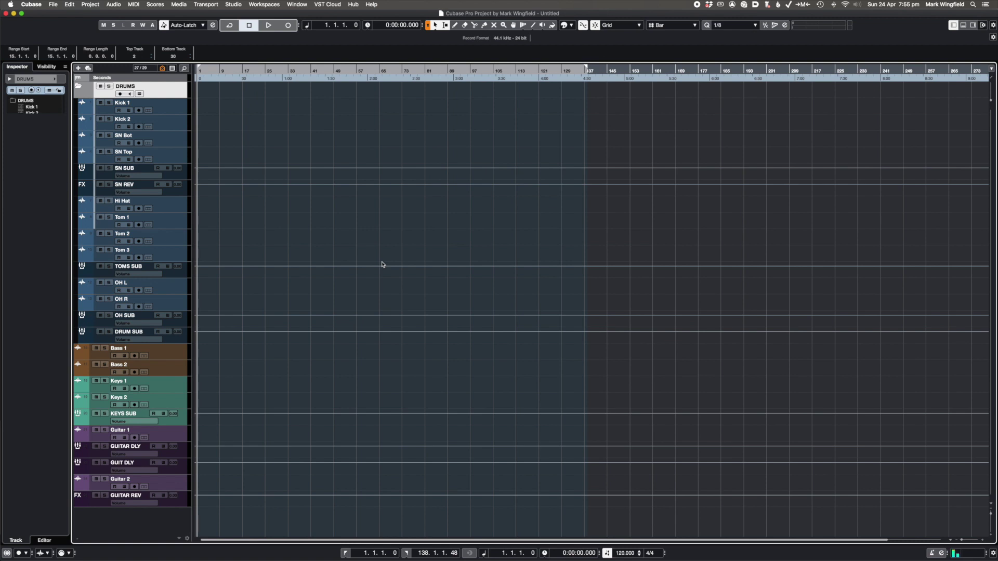
Step: Open the Project Logical Editor, examine its track-colouring presets, and close the editor
click(90, 4)
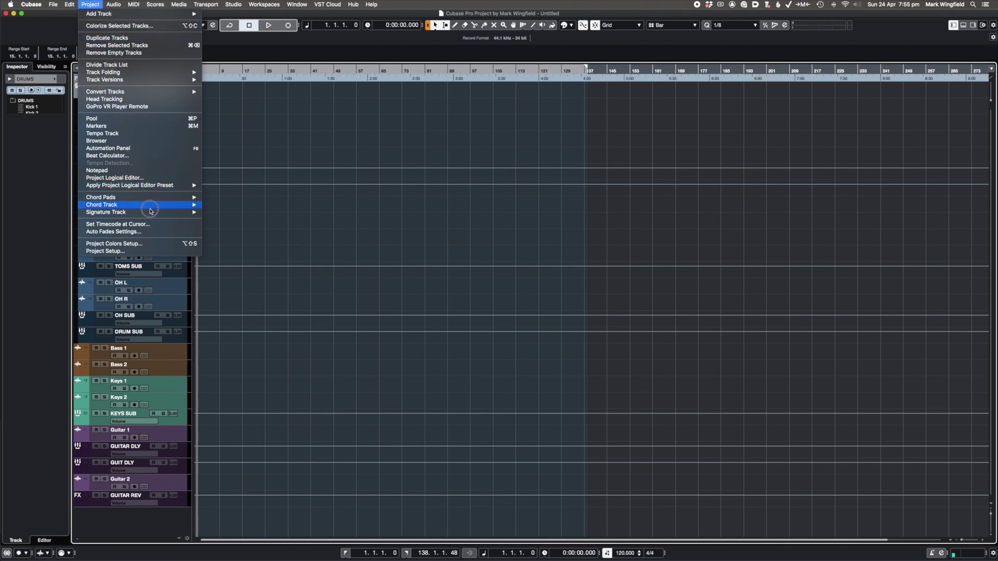
mouse_move(152, 213)
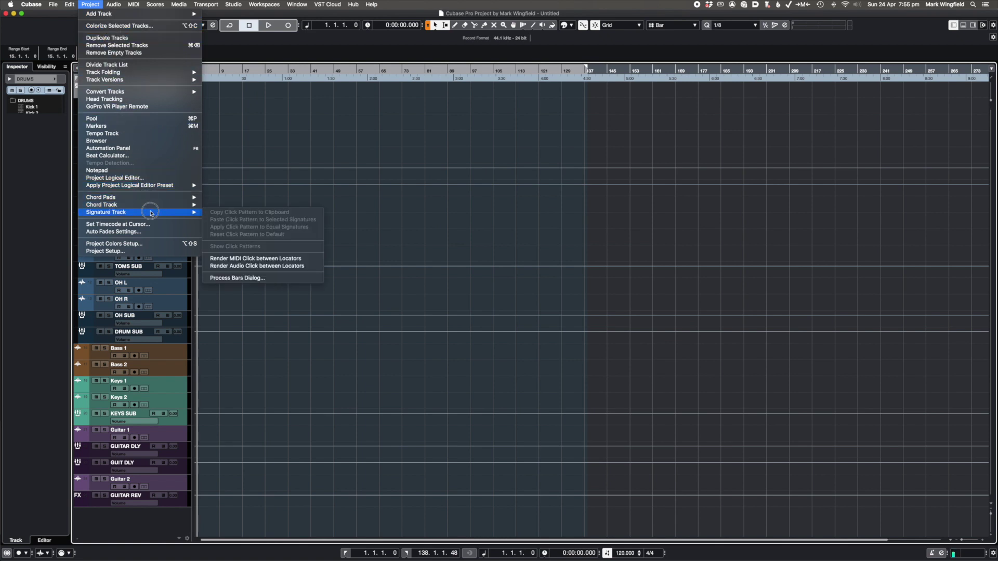
click(146, 178)
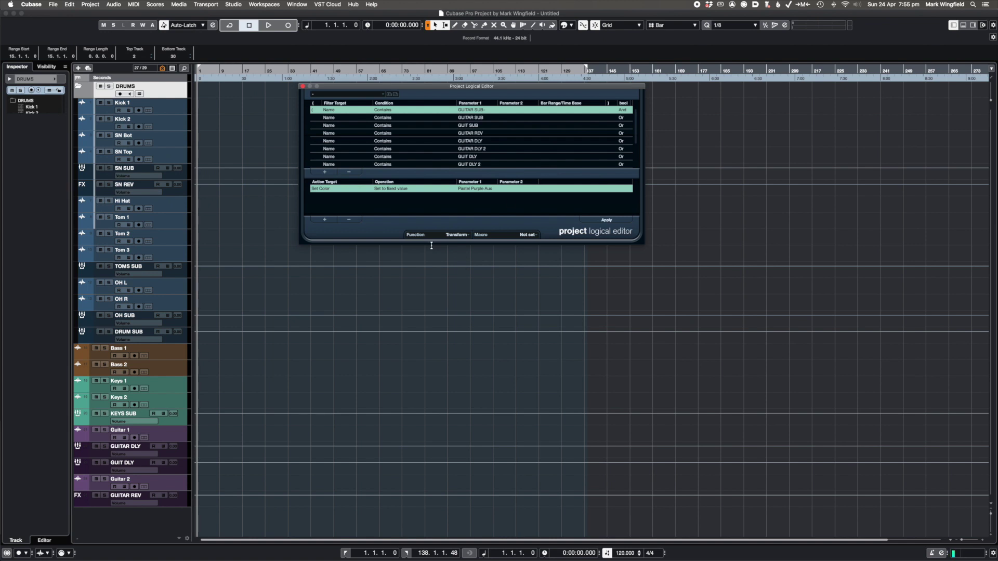
click(358, 95)
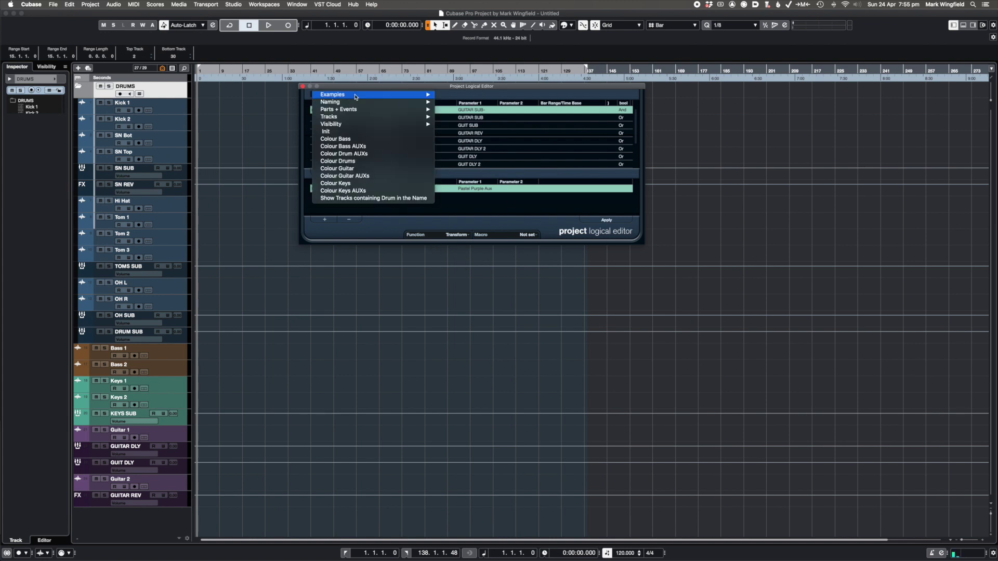
mouse_move(360, 117)
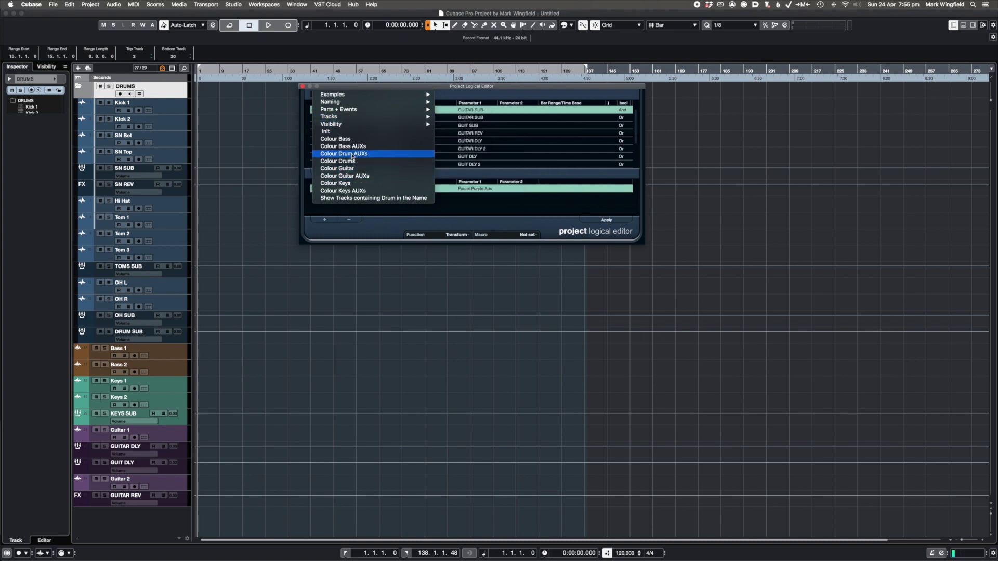
click(518, 89)
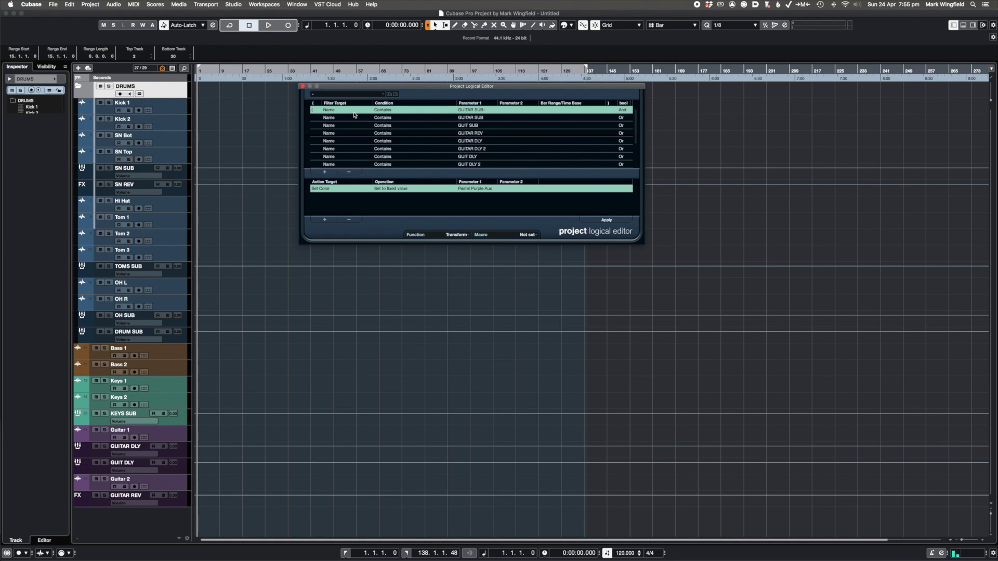
click(302, 86)
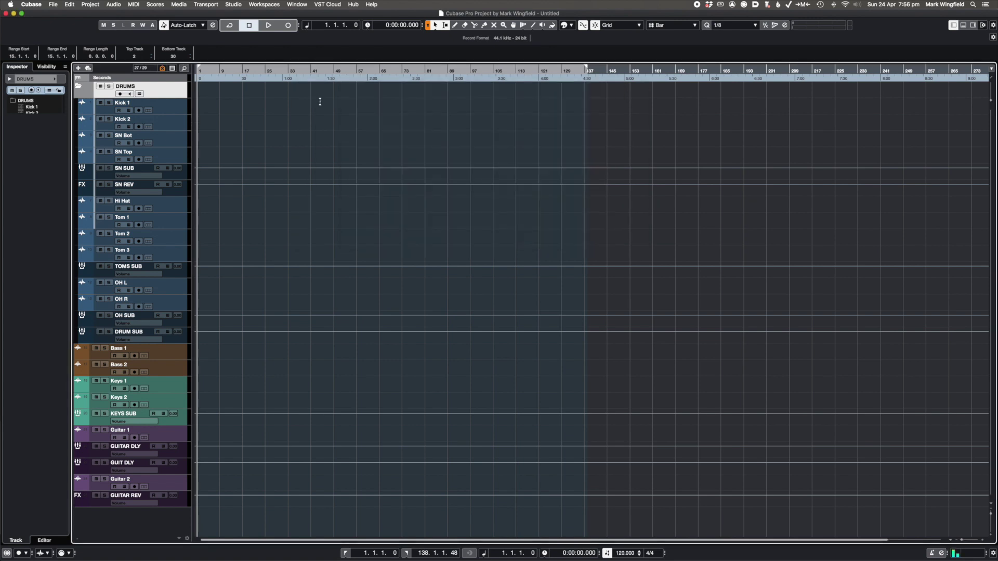
Step: Open the Key Commands window and examine its command categories, including Audio Realtime Processing and Control Room
key(super+k)
drag(461, 127, 416, 115)
click(331, 165)
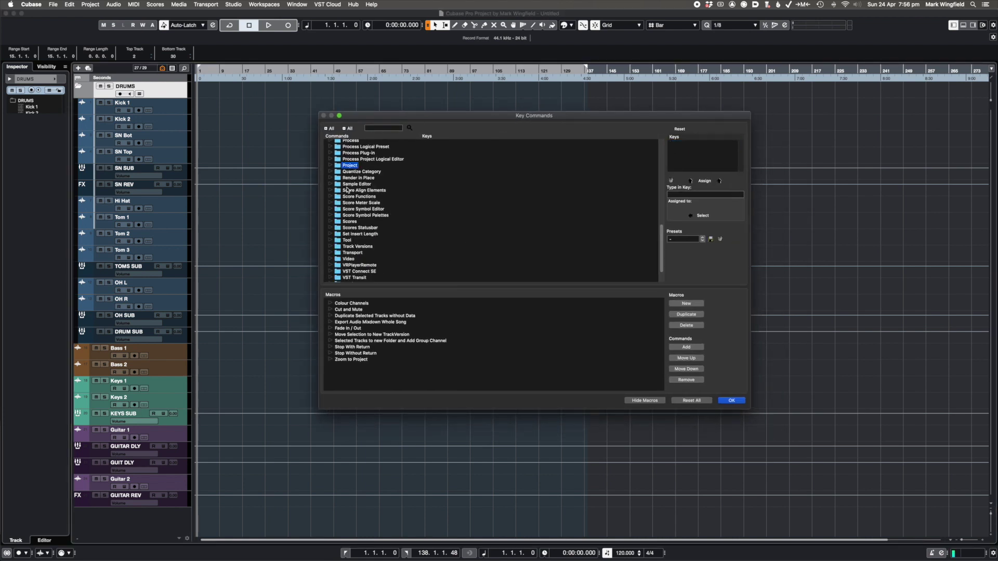
scroll(347, 190, up, 5)
click(331, 157)
click(331, 158)
click(332, 183)
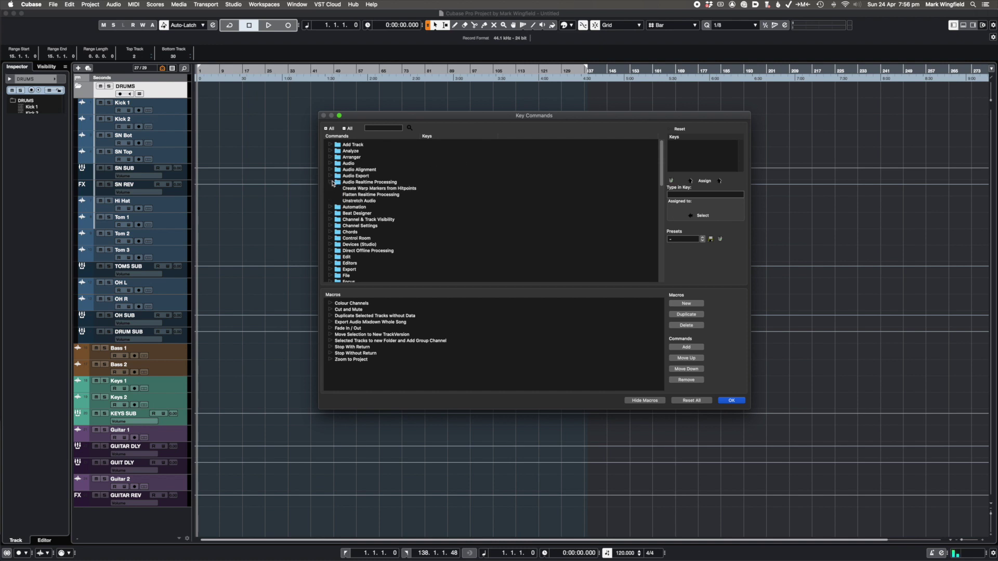
click(331, 182)
click(331, 219)
scroll(331, 222, down, 10)
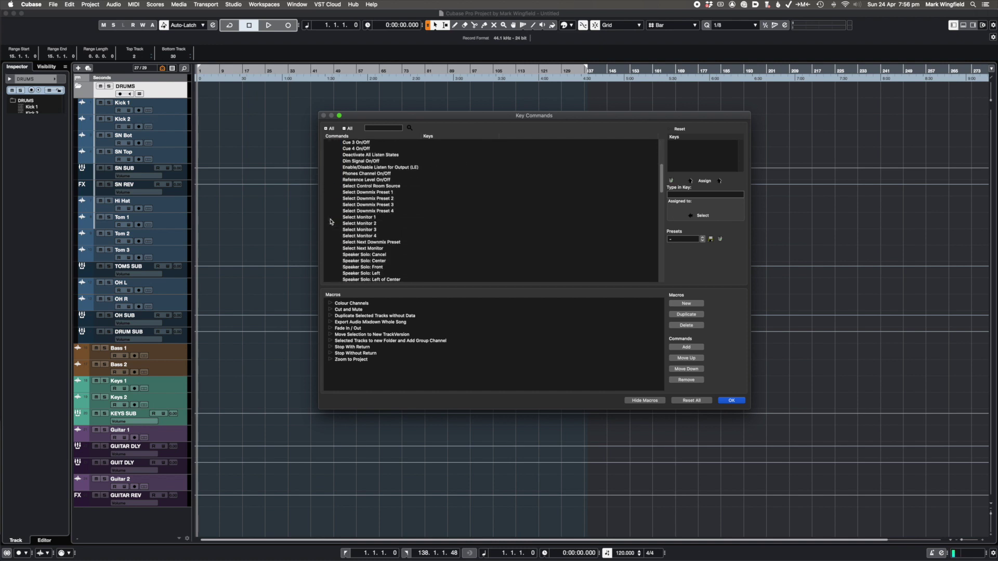
scroll(331, 221, up, 10)
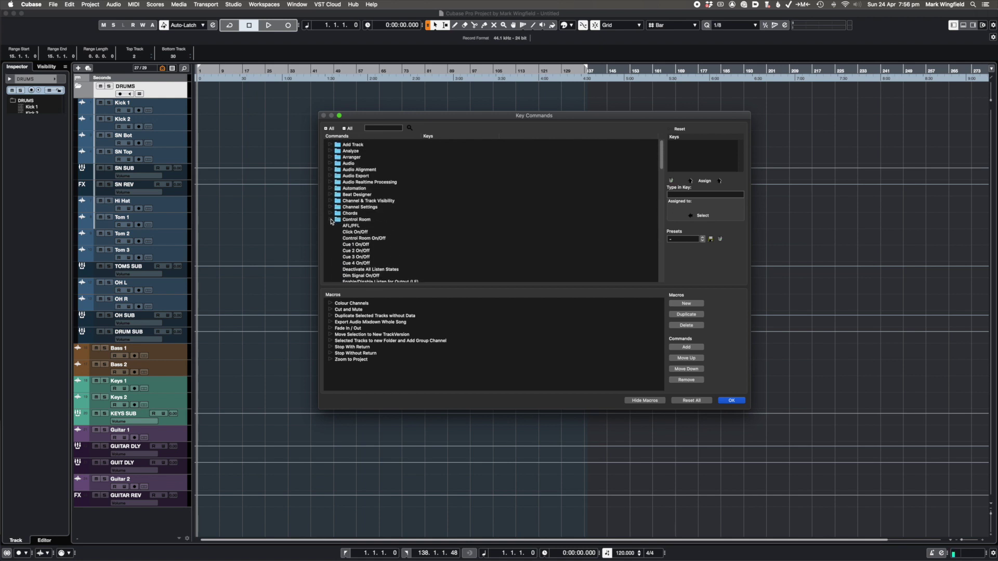
click(330, 220)
scroll(348, 219, down, 5)
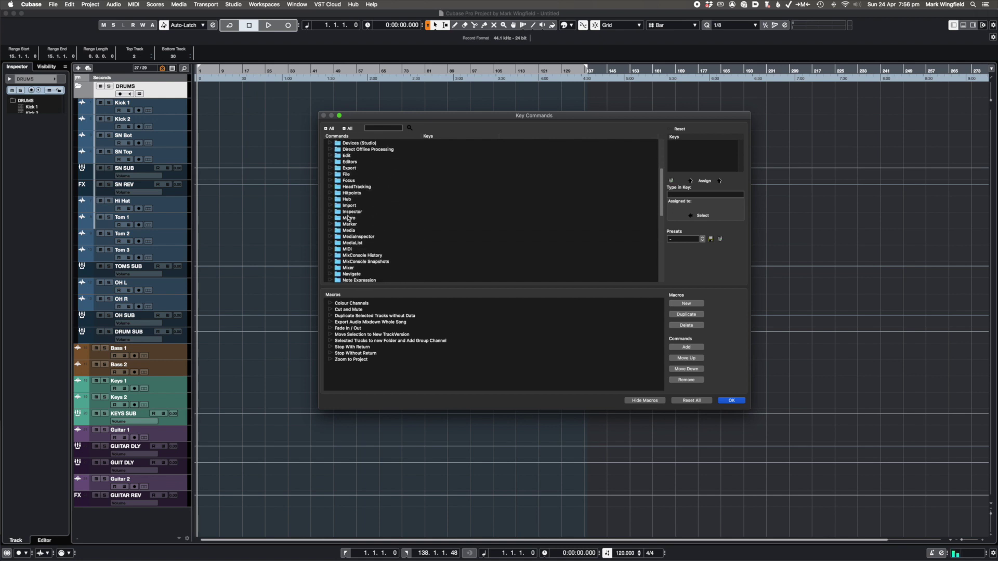
scroll(348, 217, down, 10)
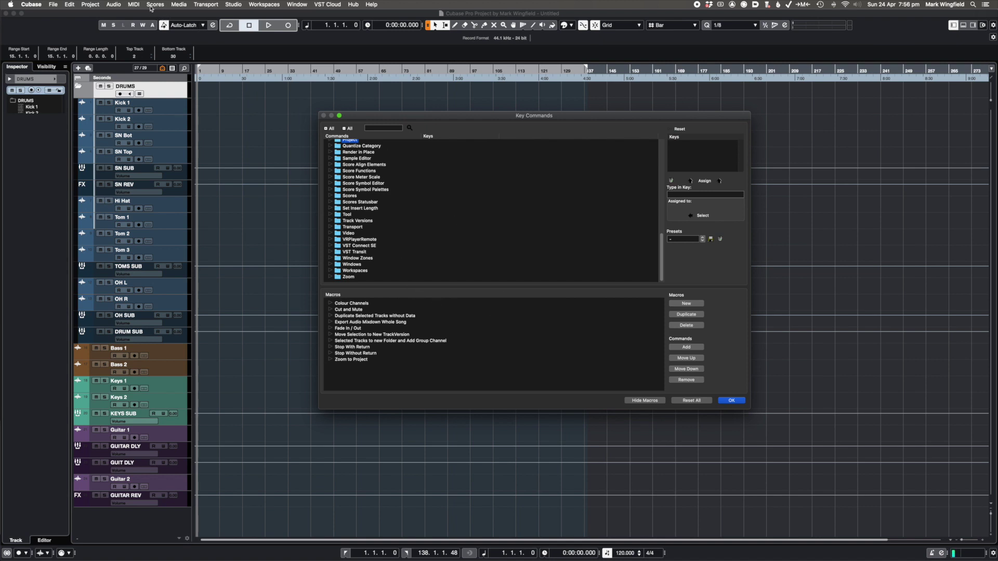
Step: Inspect the commands that make up the Colour Channels macro and close the Key Commands window
click(330, 316)
click(330, 316)
click(330, 305)
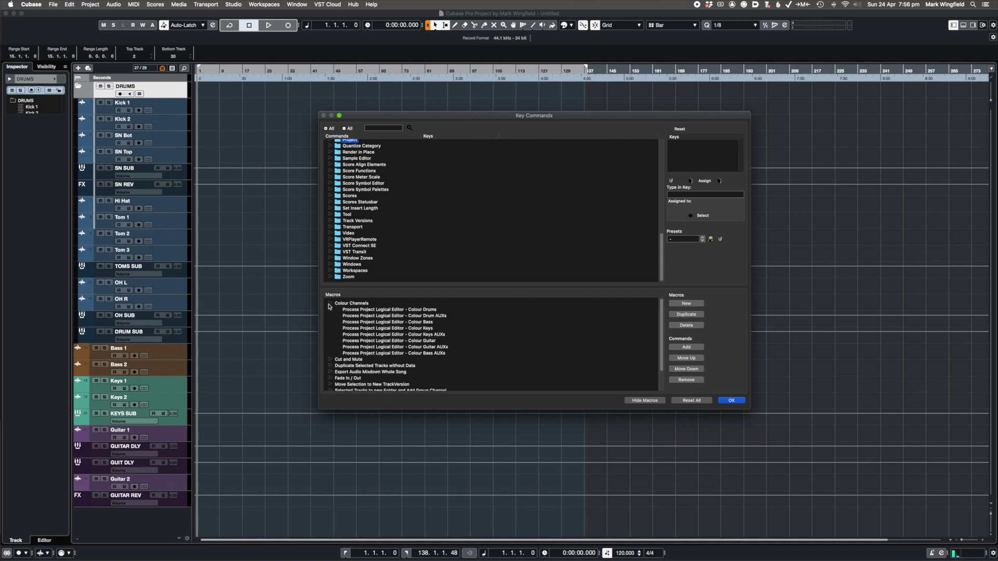
click(329, 305)
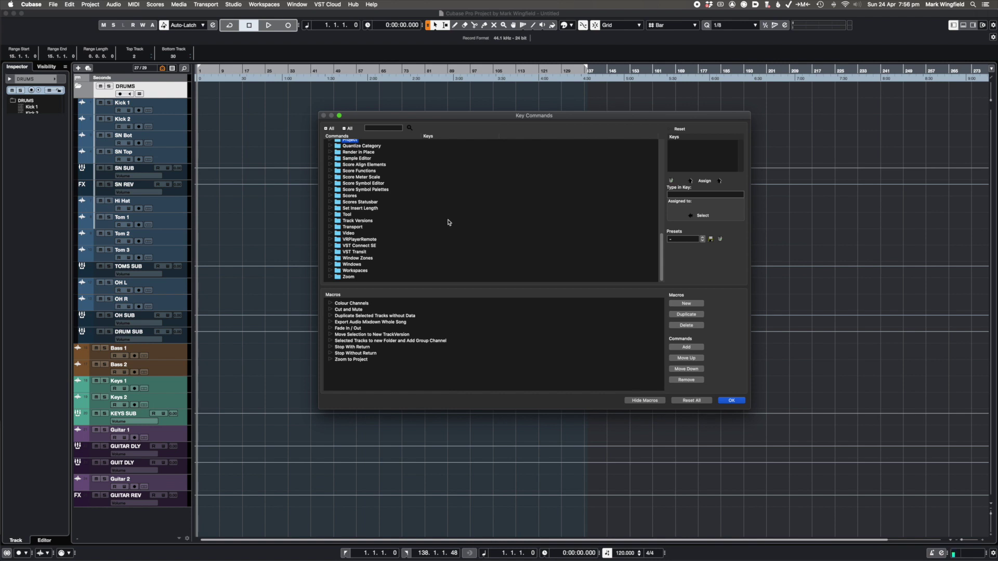
click(731, 400)
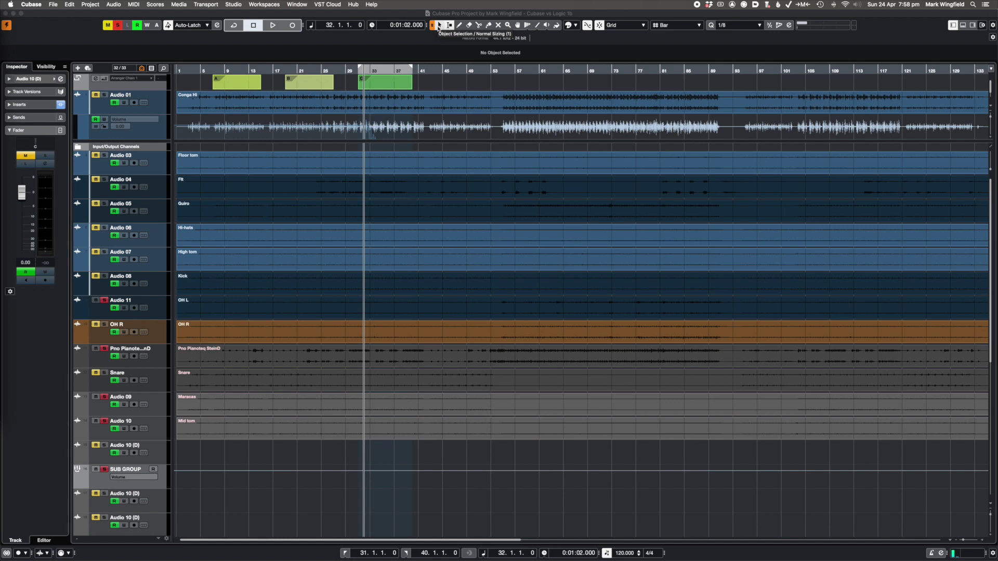
Step: Select ranges on the Guiro event of Audio 05 and split off a section starting at bar 46
drag(451, 205, 476, 208)
click(414, 217)
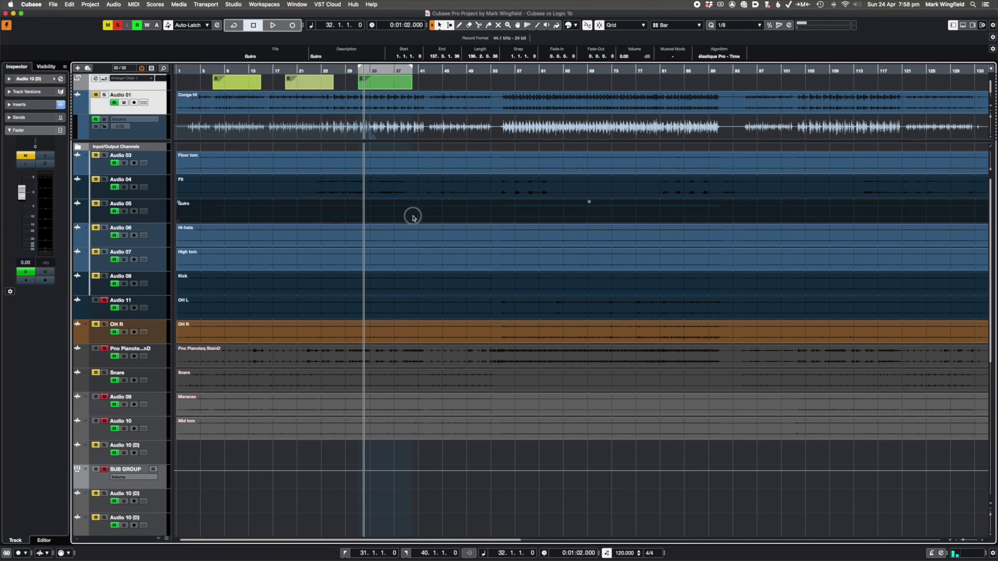
drag(449, 214, 492, 212)
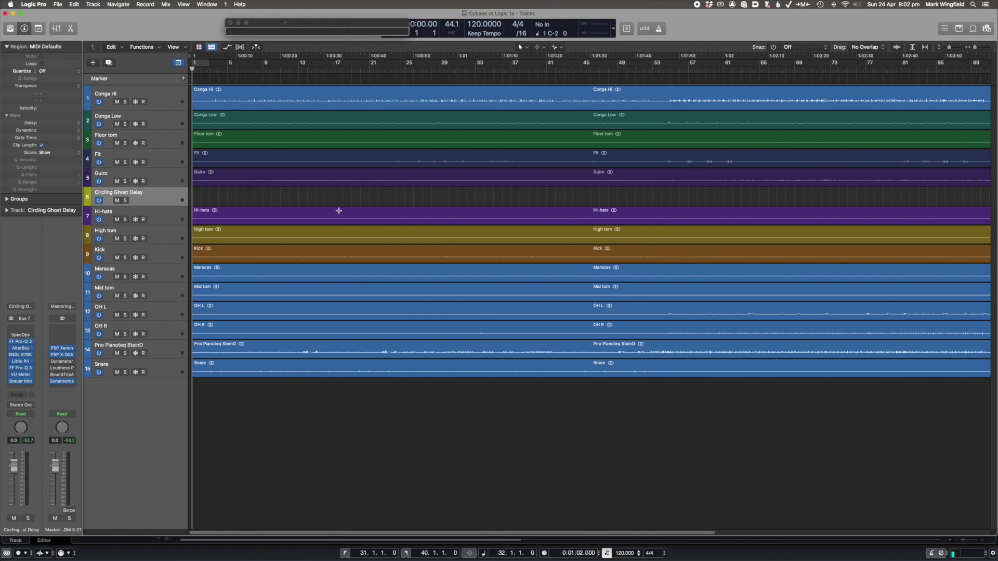
Step: In Logic Pro, cut a section starting near bar 17 out of the Hi-hats region and move it below the Snare track
drag(338, 209, 382, 423)
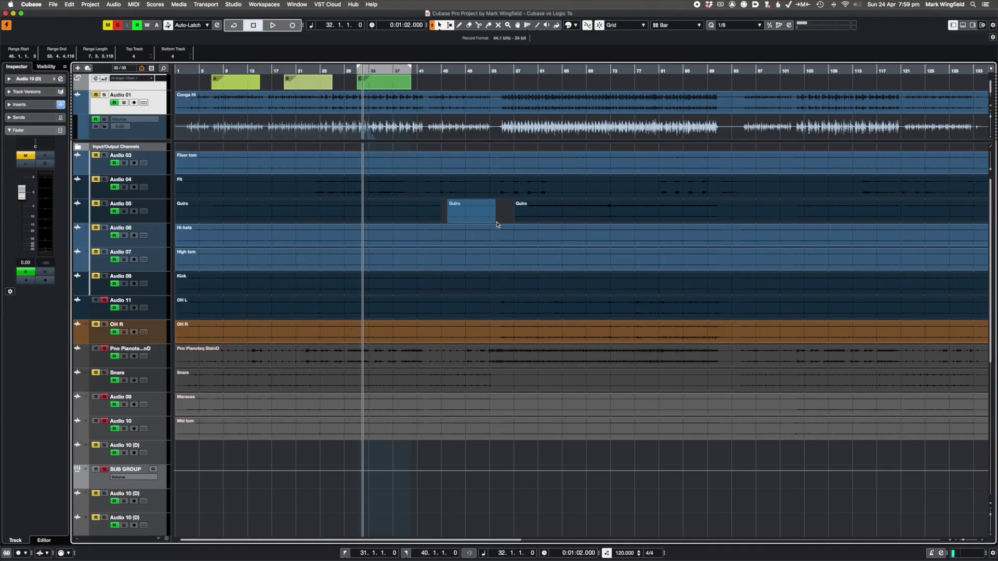
Step: In Cubase, select the short Guiro section and add a fade-in about 2 bars and a fade-out about 3.5 bars long
drag(494, 221, 506, 221)
click(483, 219)
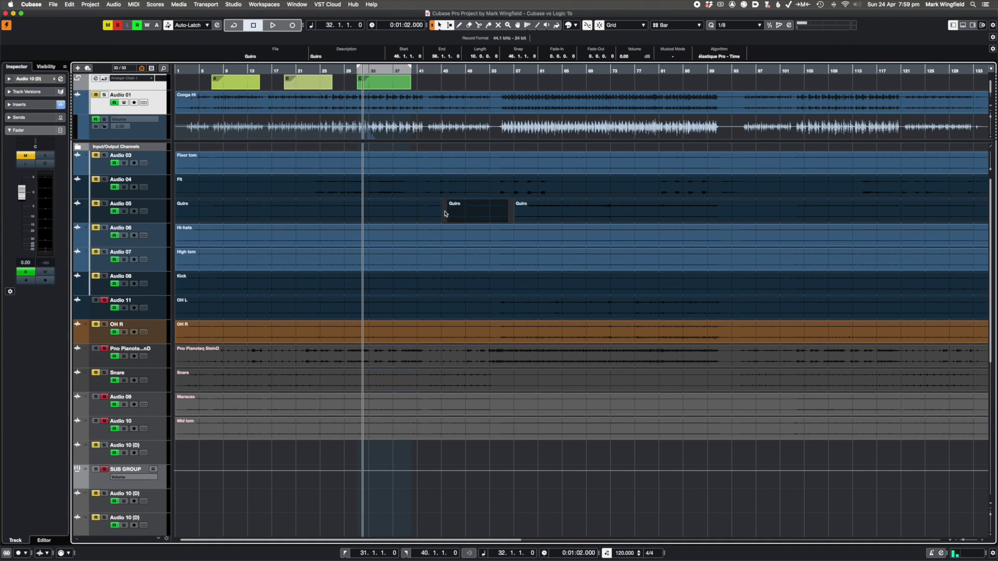
click(445, 215)
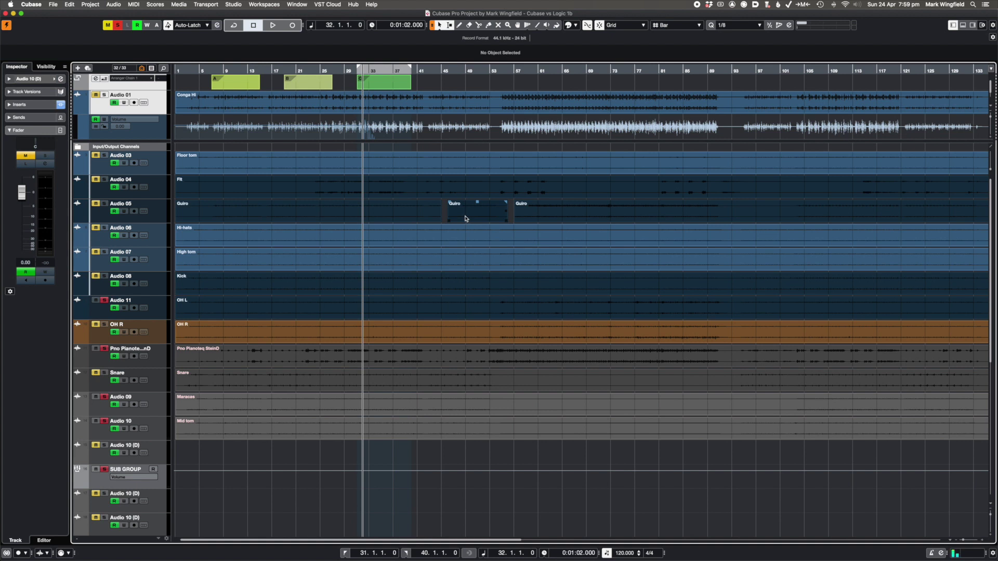
click(465, 219)
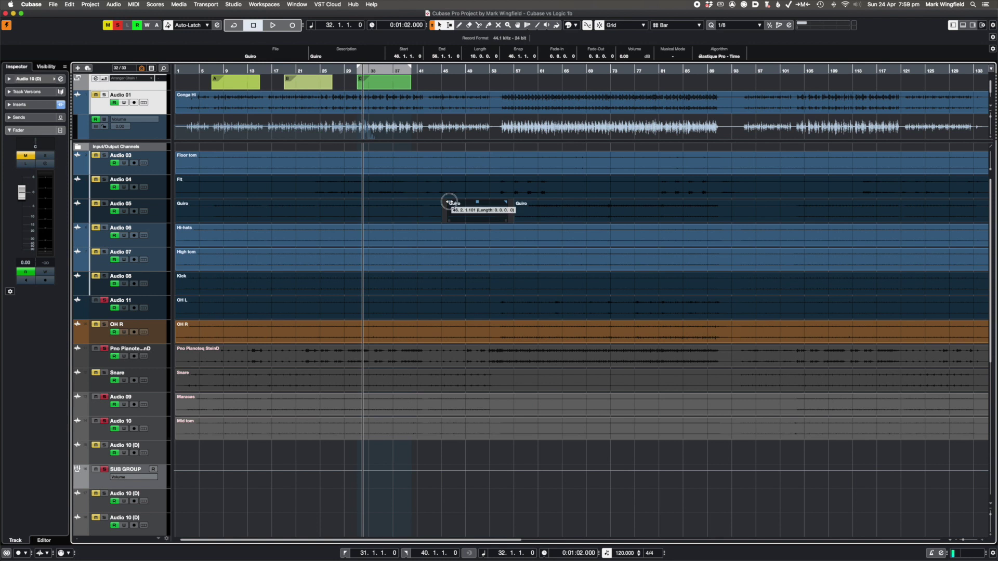
drag(448, 202, 487, 203)
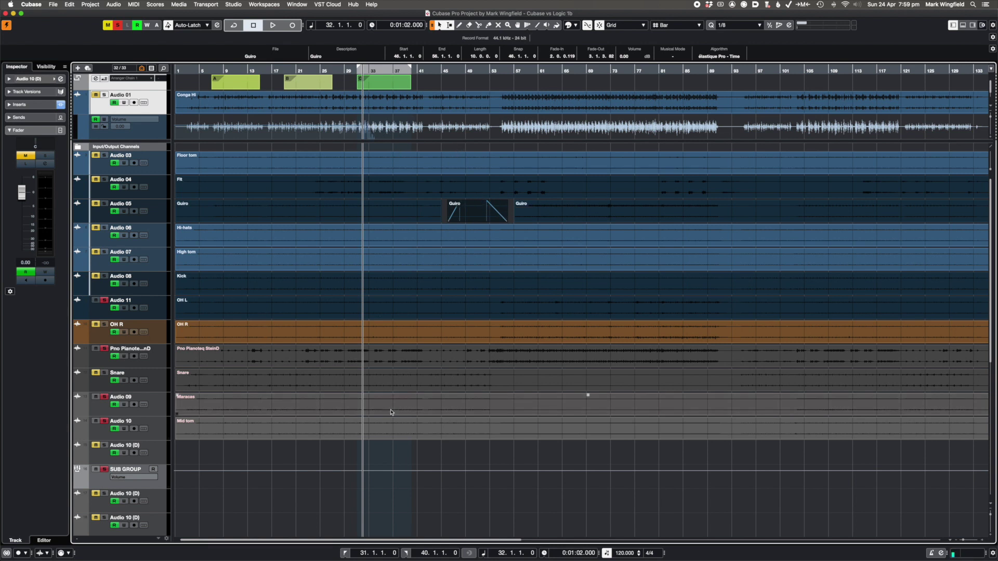
Step: Enlarge the waveform display and add a fade-in about 9 bars long to the last Guiro event
drag(990, 169, 990, 167)
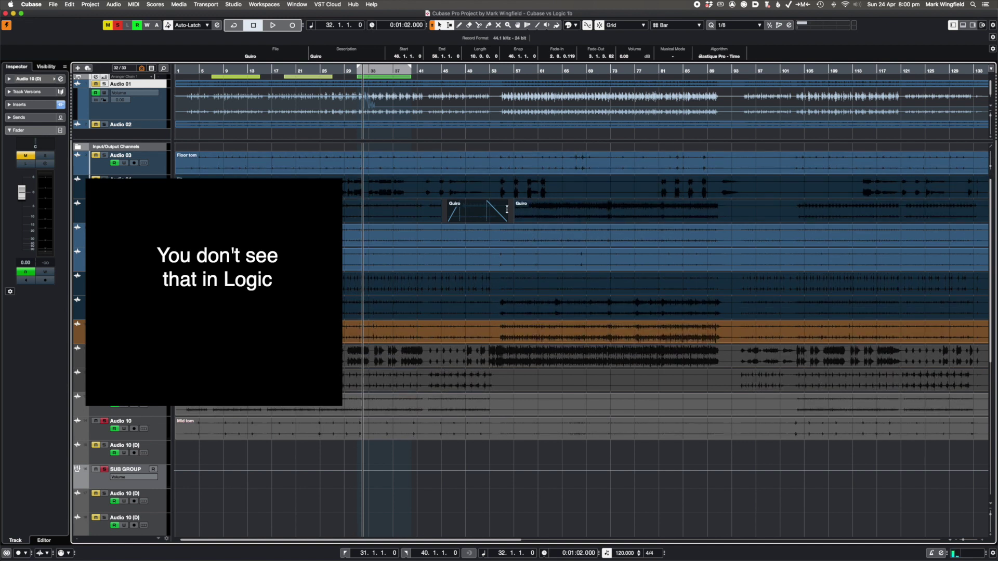
drag(516, 202, 569, 201)
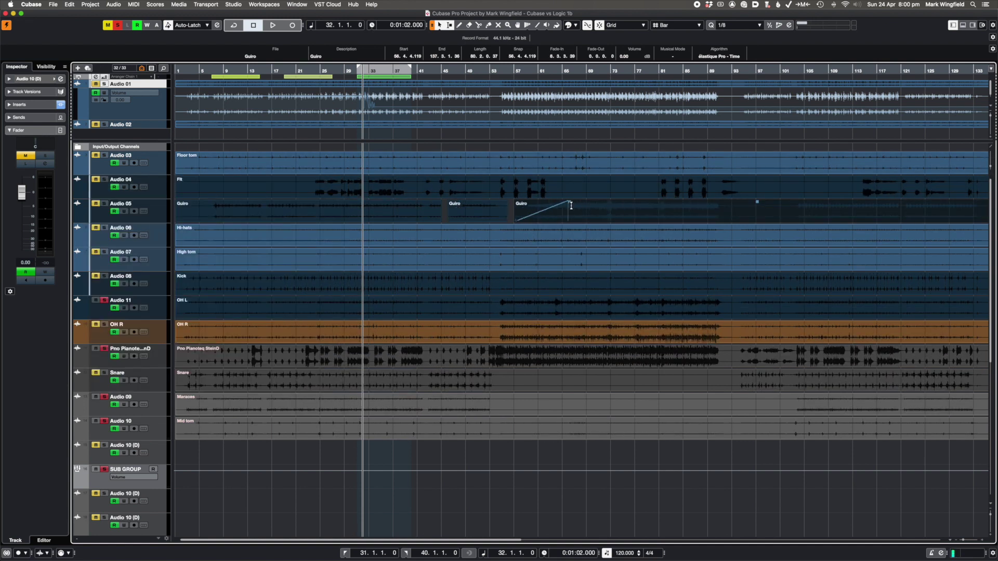
click(512, 205)
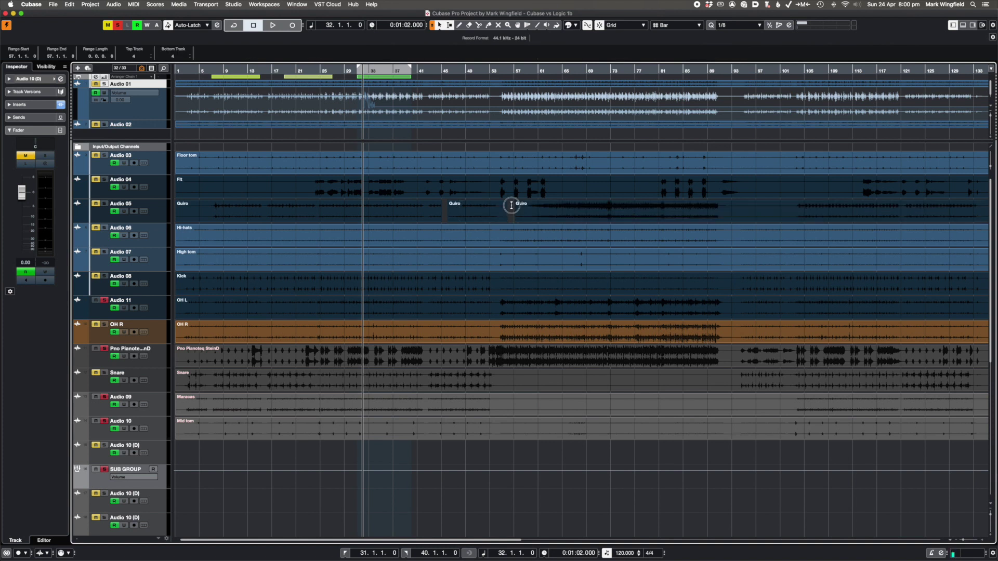
Step: Split the OH R event at bar 54 and add a fade-in about 4.5 bars long to the second part
drag(497, 327, 604, 327)
click(494, 328)
drag(497, 322, 531, 324)
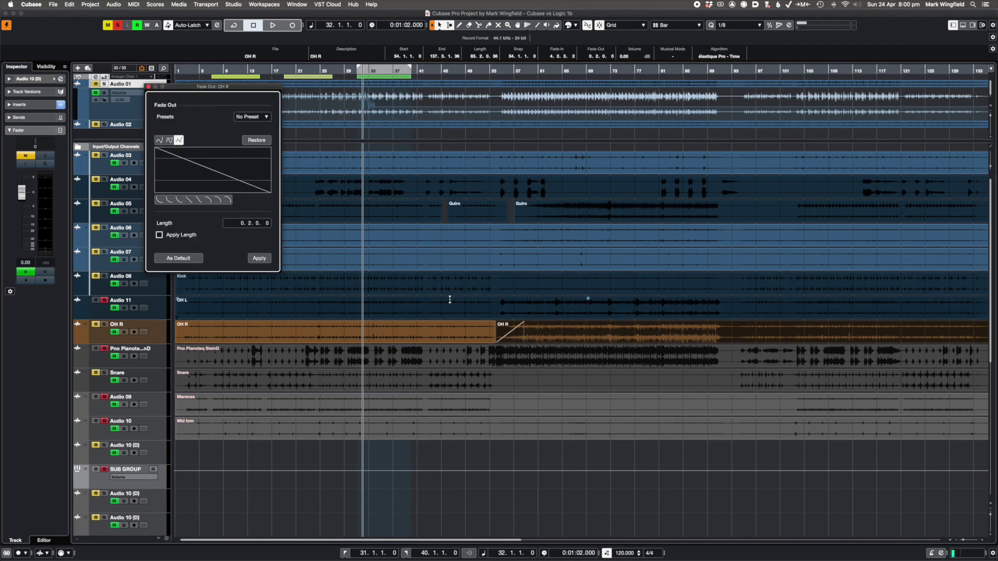
Step: Try reshaping the OH R fade-out curve with extra points and smooth interpolation, and close the Fade Out window without applying it
drag(225, 88, 349, 99)
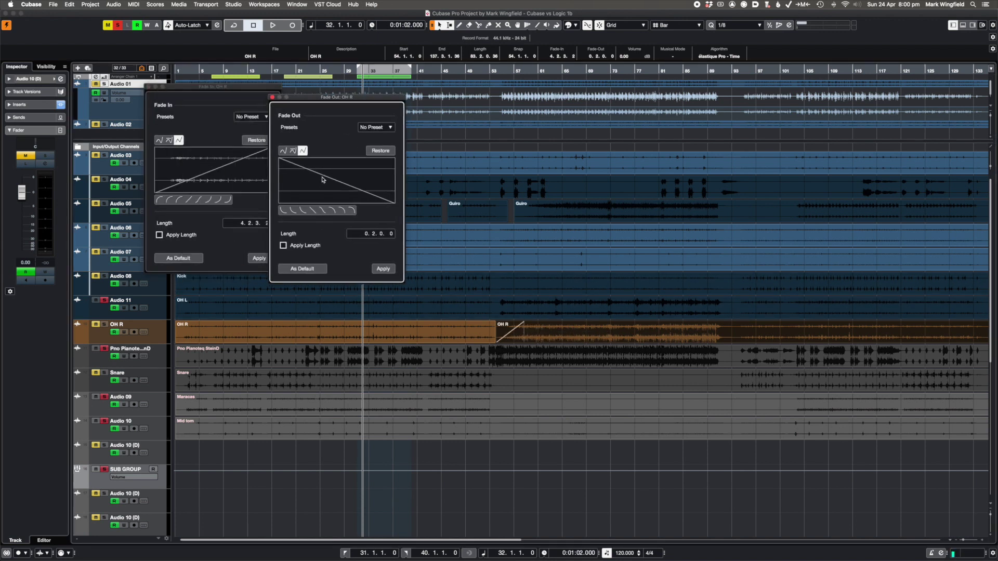
click(292, 212)
drag(318, 189, 305, 168)
drag(352, 199, 305, 182)
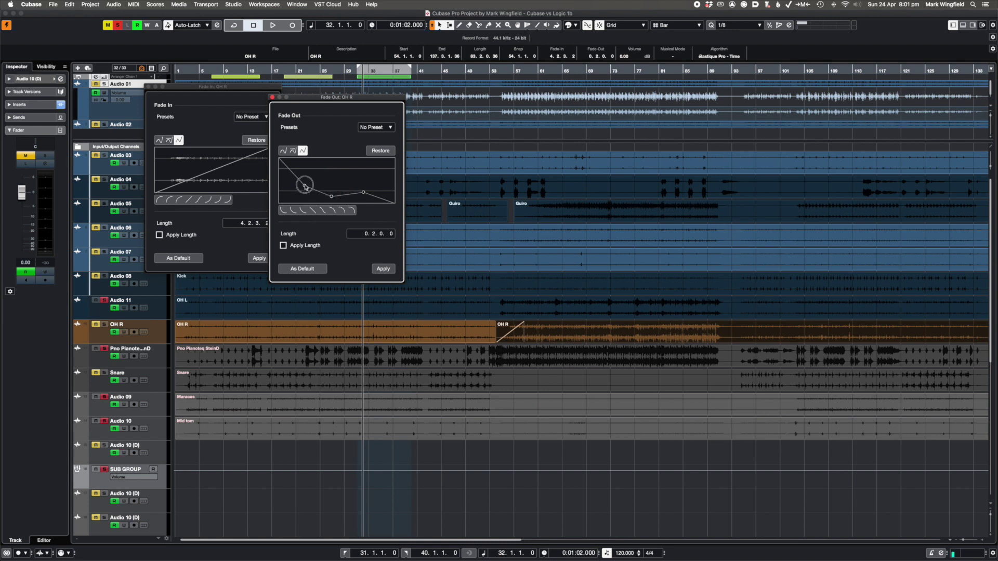
click(293, 150)
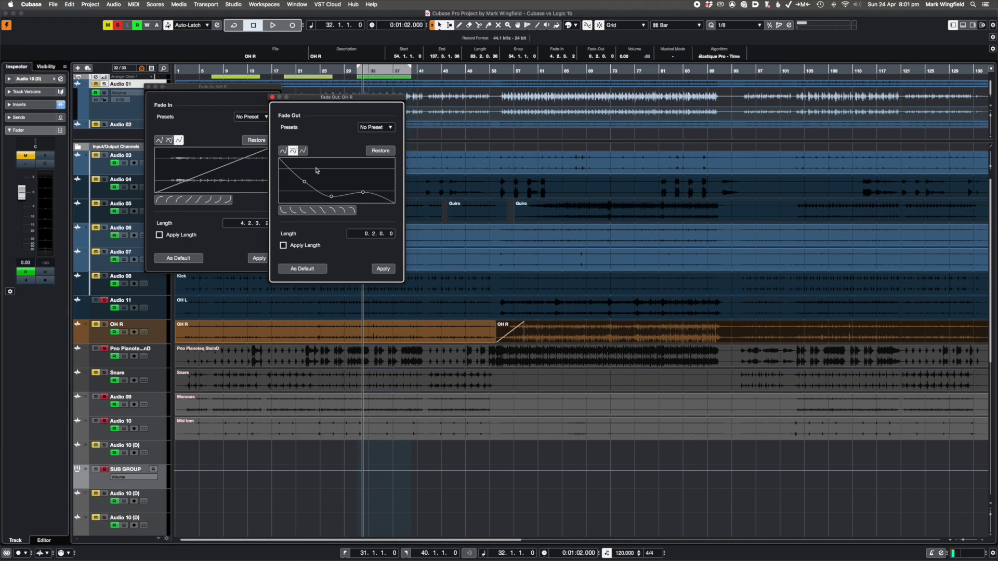
drag(314, 100, 350, 94)
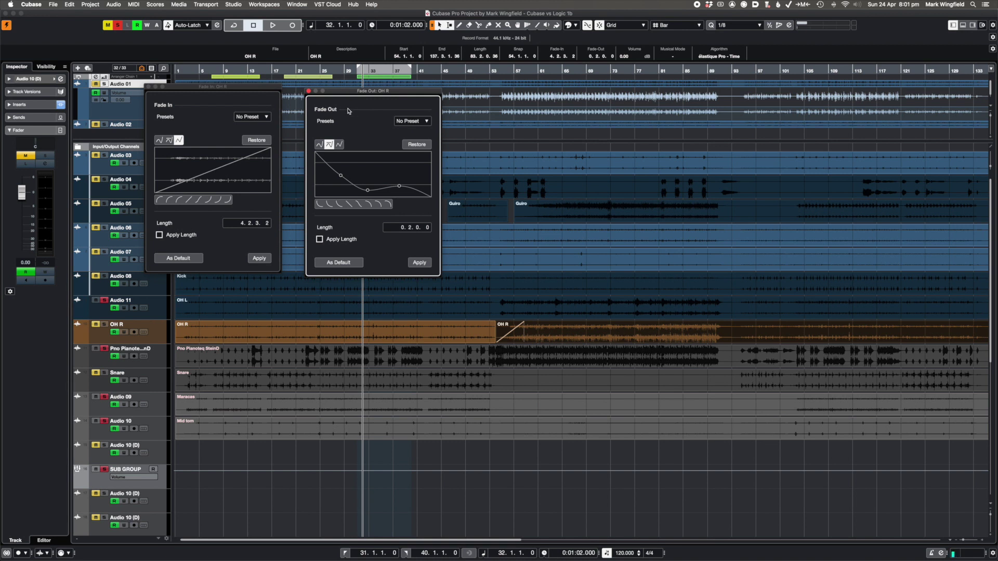
click(309, 92)
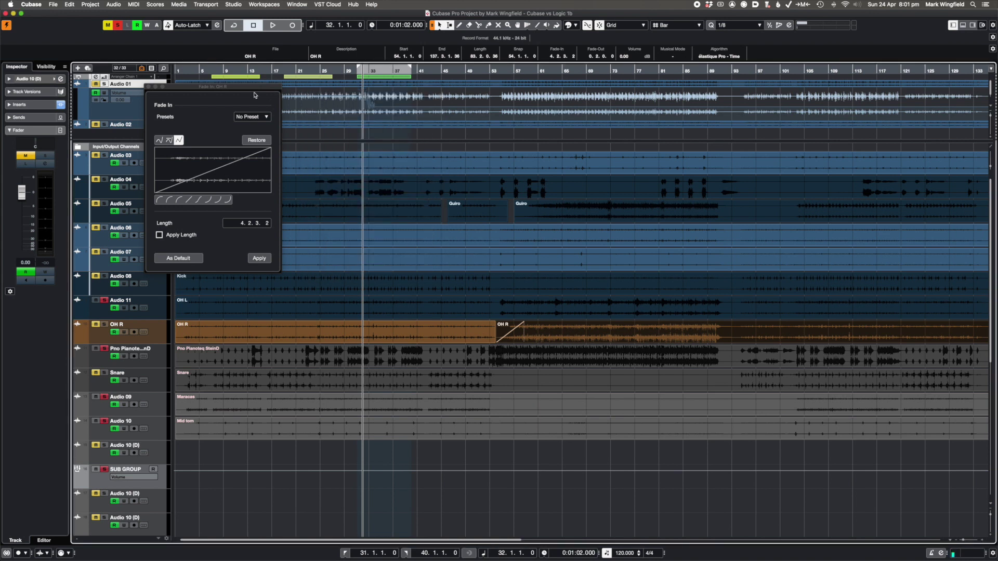
drag(243, 92, 263, 91)
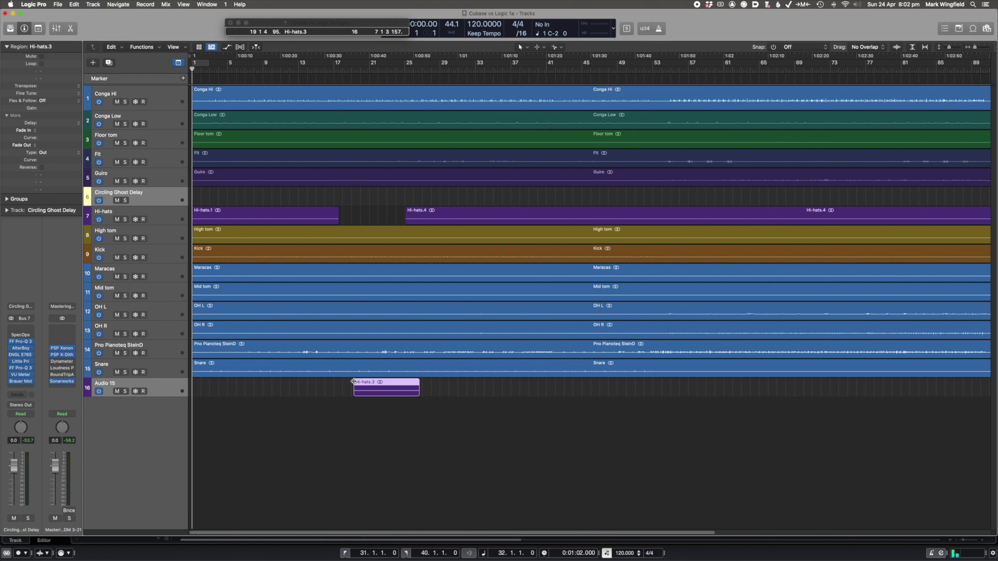
Step: In Logic Pro, add fades to both ends of Hi-hats.3 and move it back into the gap on the Hi-hats track
drag(354, 382, 362, 383)
drag(418, 381, 371, 220)
Step: Select the three Hi-hats regions and adjust their Fade In and Fade Out values together in the region parameters
click(414, 219)
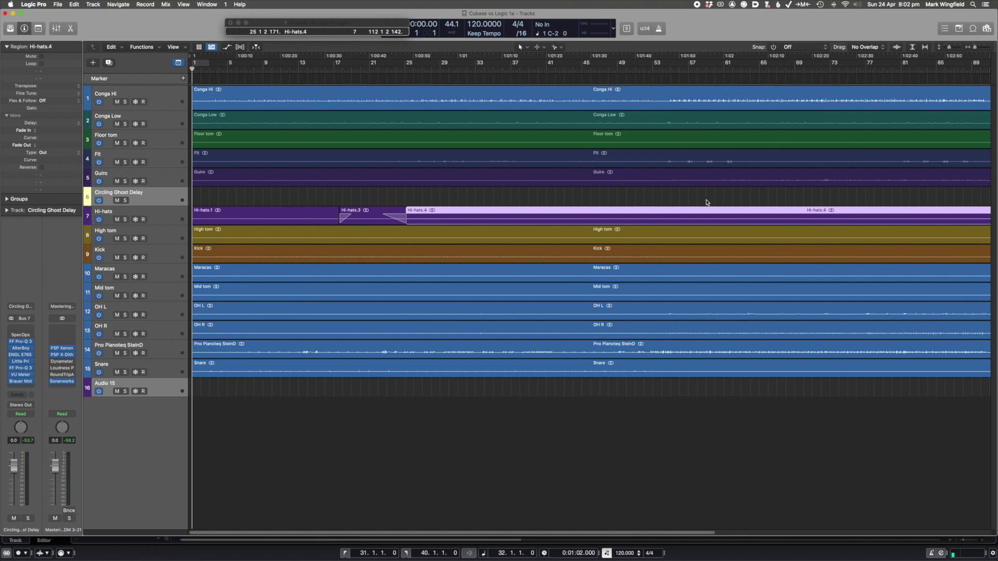
drag(47, 130, 47, 130)
drag(225, 194, 466, 213)
drag(49, 133, 51, 131)
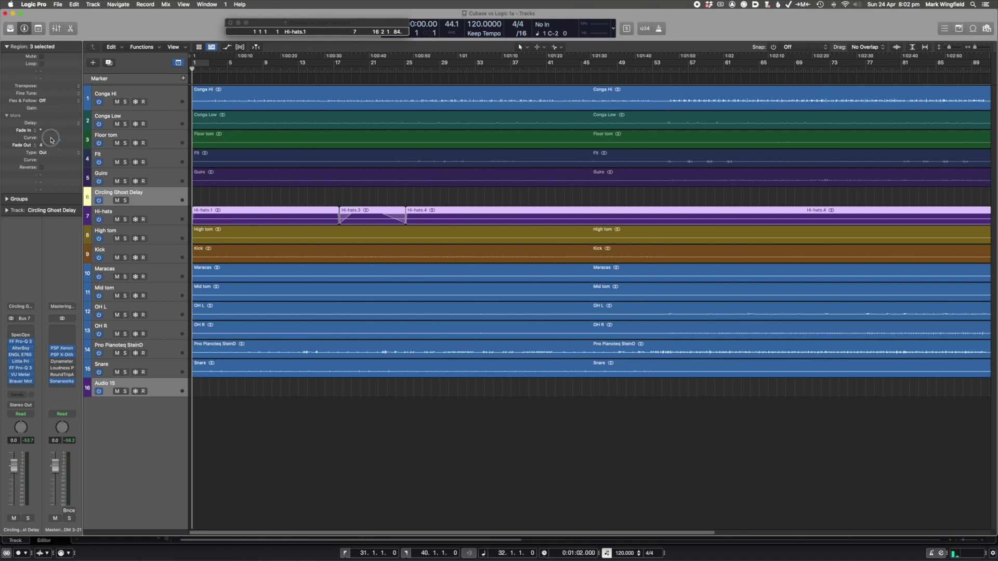
click(349, 216)
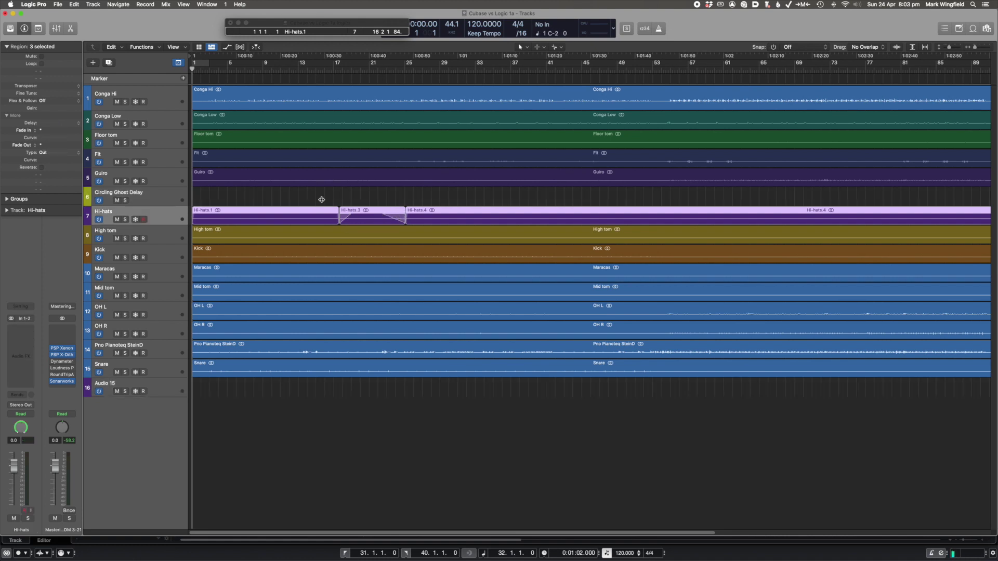
drag(50, 130, 50, 128)
click(49, 145)
click(333, 204)
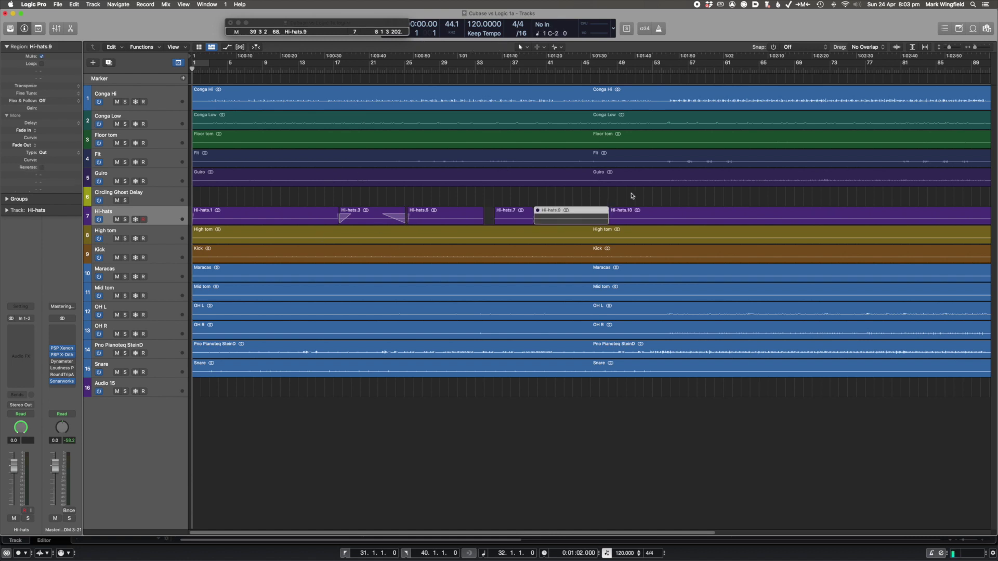
Step: Marquee-select a short section of the Hi-hats.10 region and separate it from the rest
click(625, 200)
drag(655, 210, 698, 215)
click(698, 215)
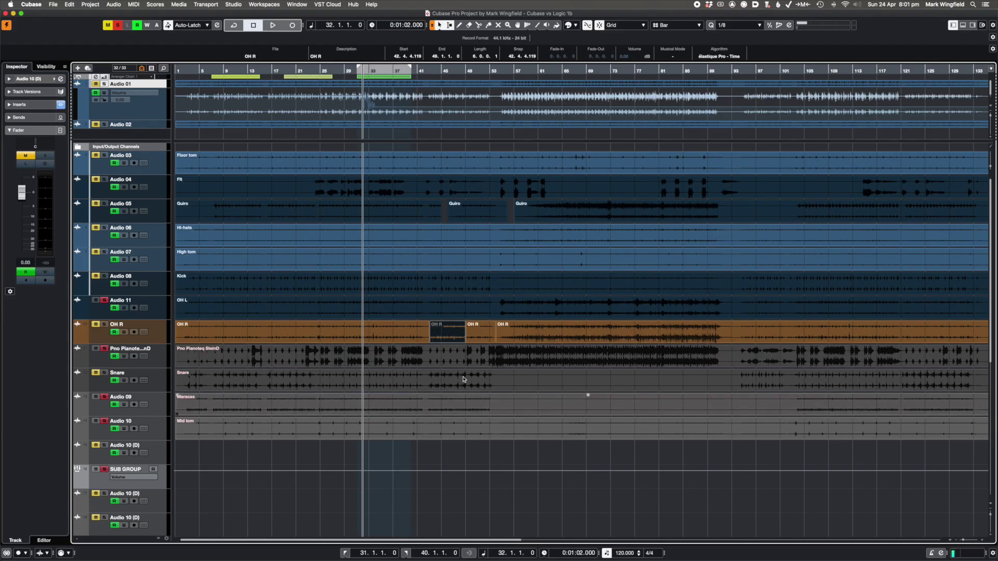
Step: In Cubase, cut and mute the part of the OH R event from about bar 33 to bar 39
drag(371, 329, 403, 329)
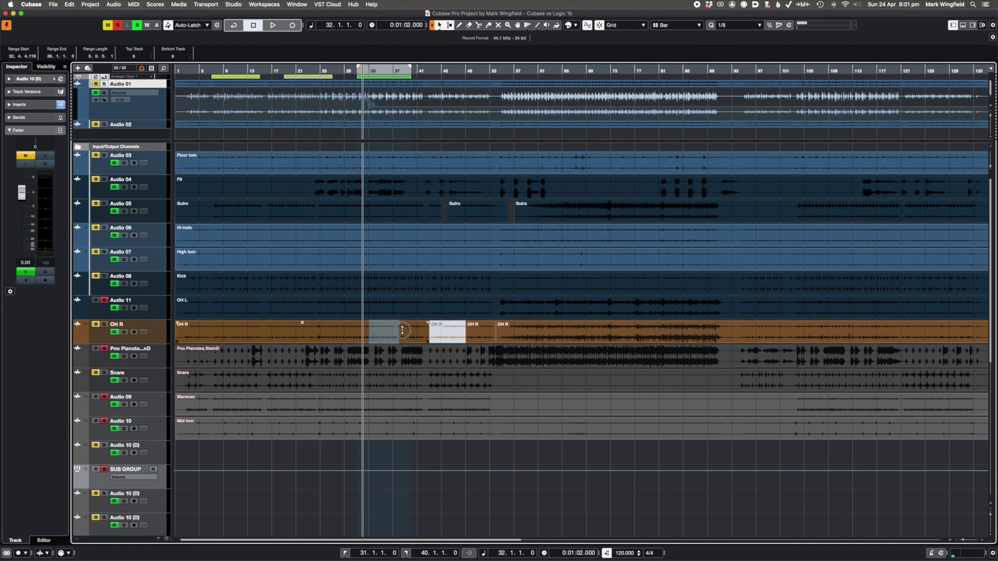
click(404, 336)
click(452, 461)
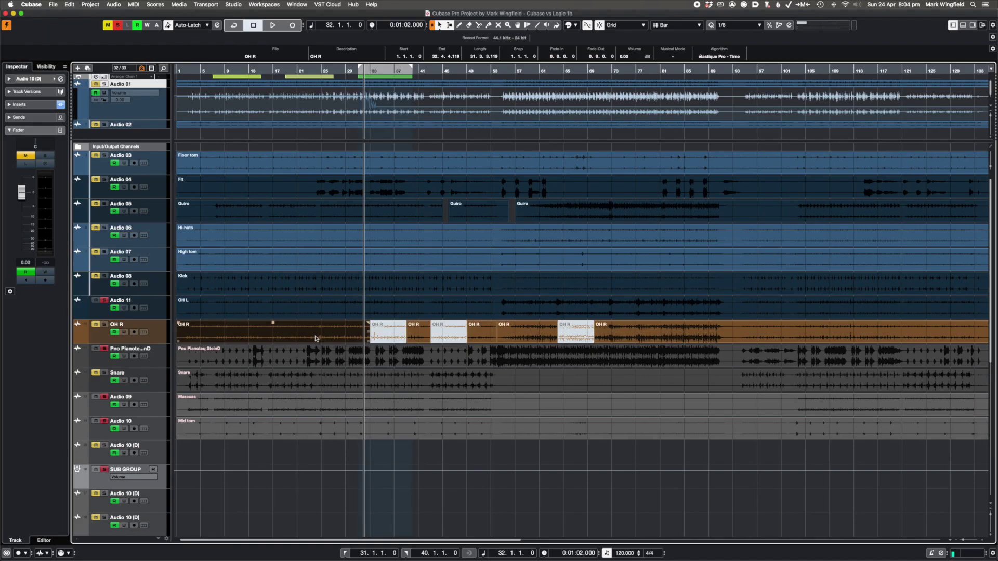
Step: Open the lower audio editor and move the bar 23 to 41 section of the Voc Shure7b event to the track below
double_click(315, 339)
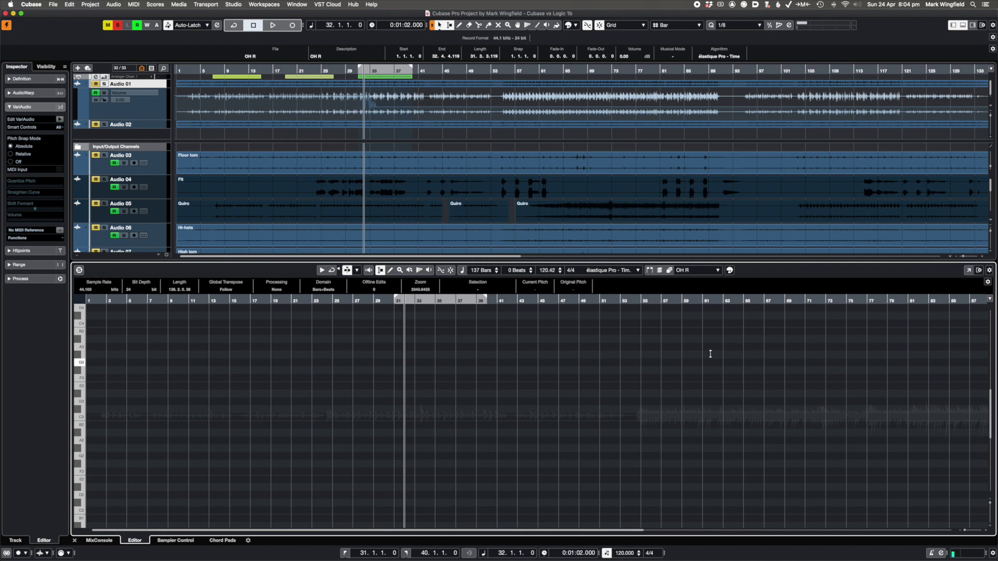
drag(350, 223, 418, 201)
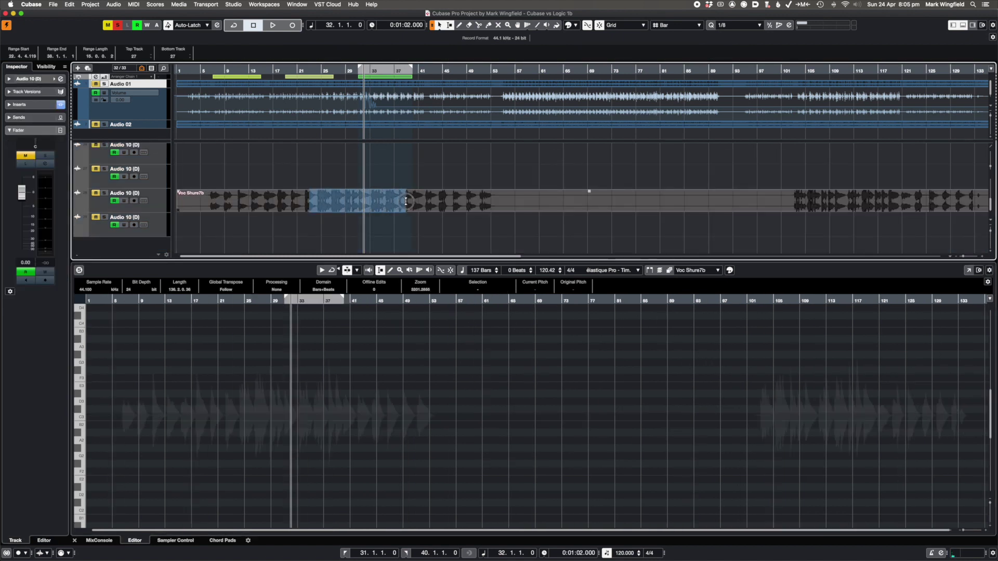
drag(338, 200, 340, 225)
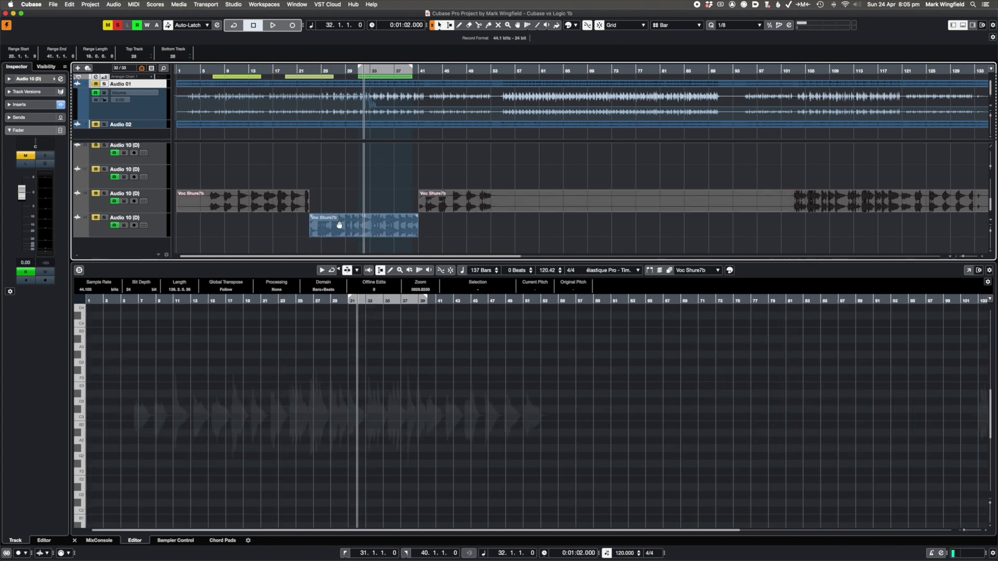
Step: Enable VariAudio editing for the moved Voc Shure7b event and show its note segments around bar 32
click(327, 230)
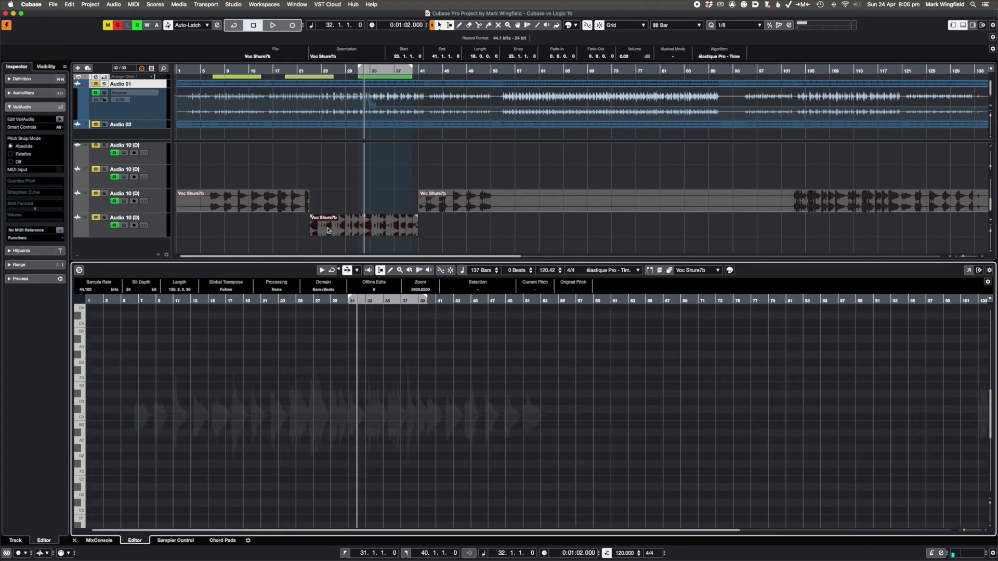
click(60, 120)
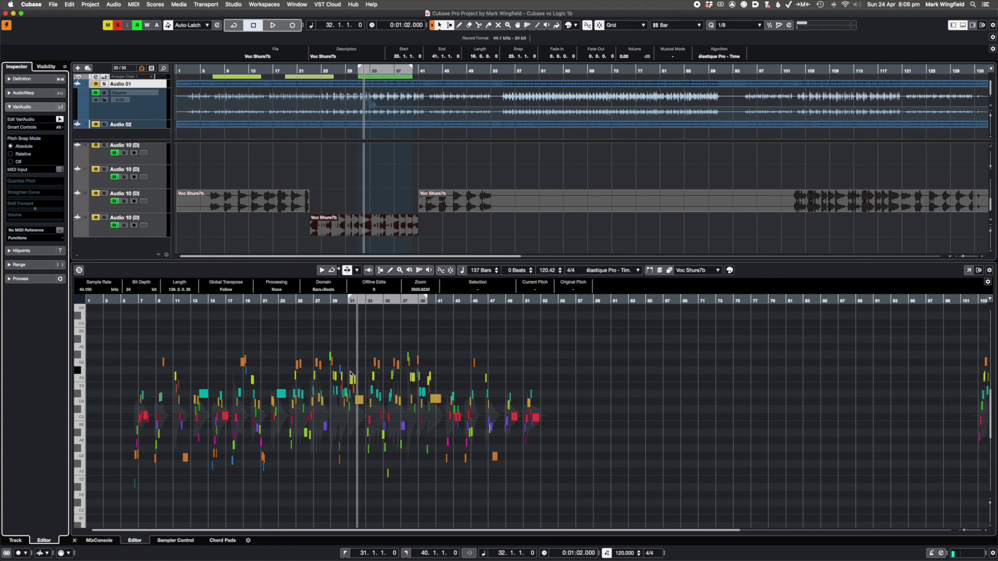
scroll(351, 375, up, 10)
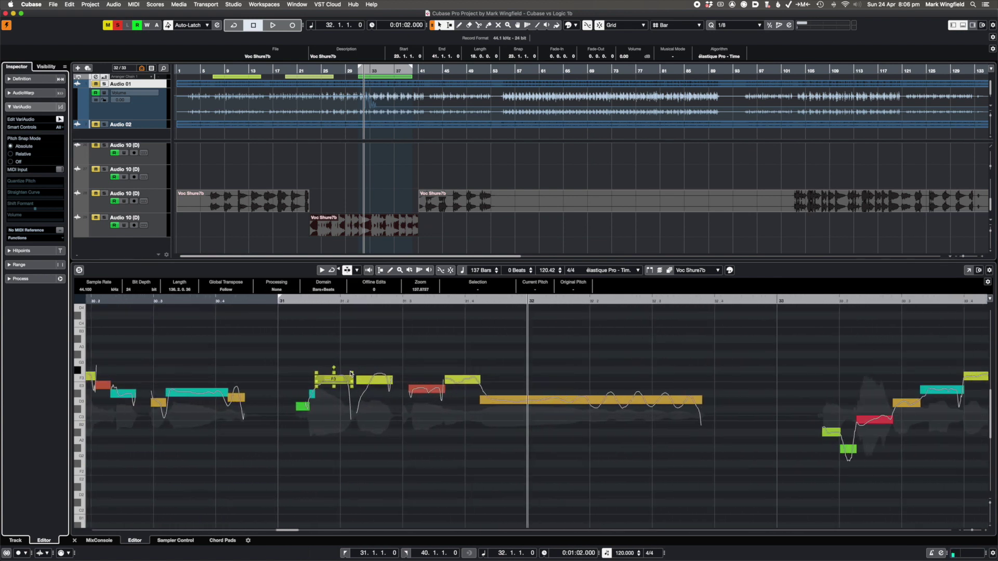
scroll(351, 373, down, 4)
Step: Straighten the pitch curve of the long D3 segment around bar 32 and adjust the straightening range at its start
click(510, 403)
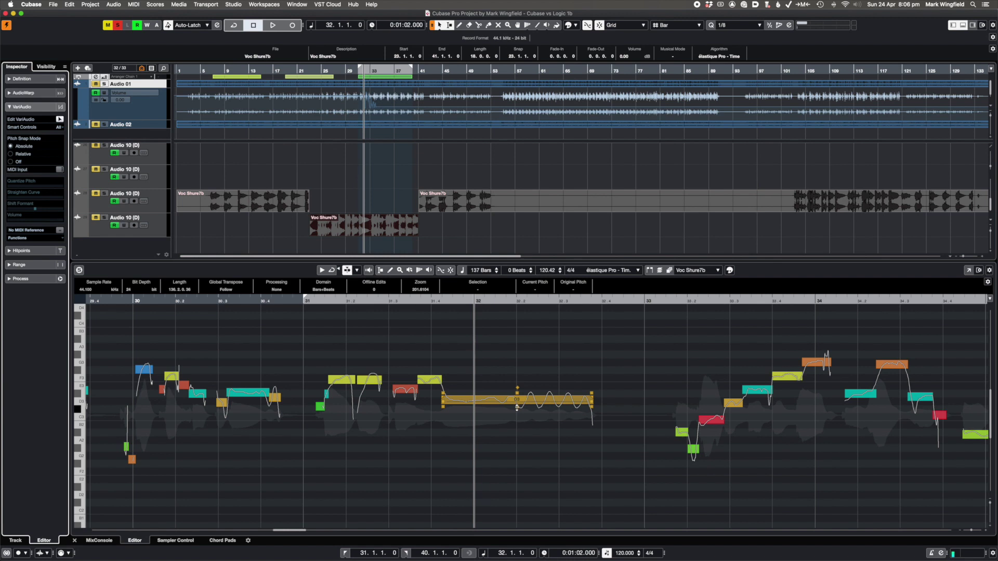
mouse_move(517, 407)
mouse_down()
mouse_move(521, 303)
mouse_move(514, 466)
mouse_move(519, 314)
mouse_move(493, 423)
mouse_move(448, 414)
mouse_move(526, 392)
mouse_move(511, 428)
mouse_move(512, 394)
mouse_up()
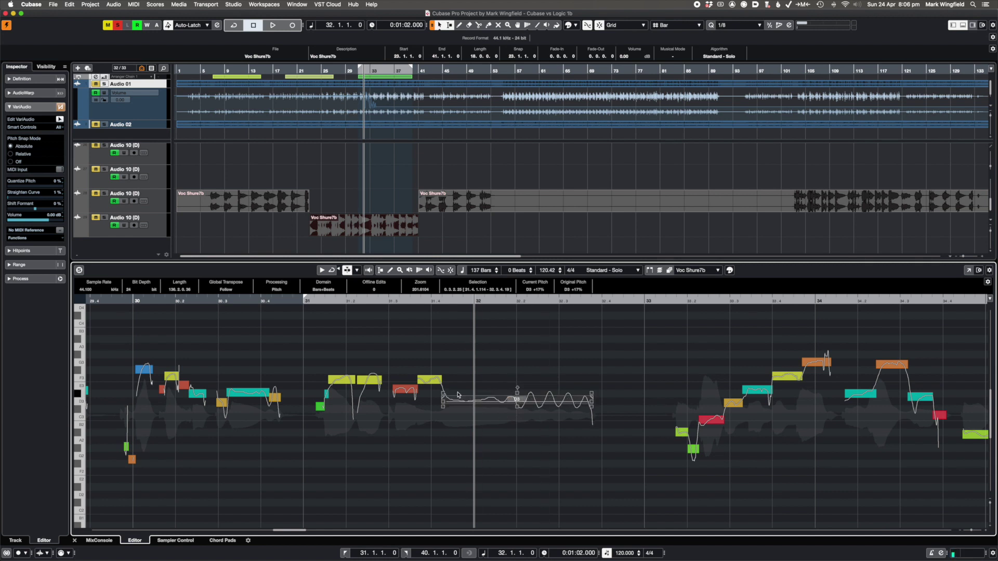
click(436, 380)
click(521, 394)
drag(517, 394, 517, 395)
drag(445, 398, 468, 398)
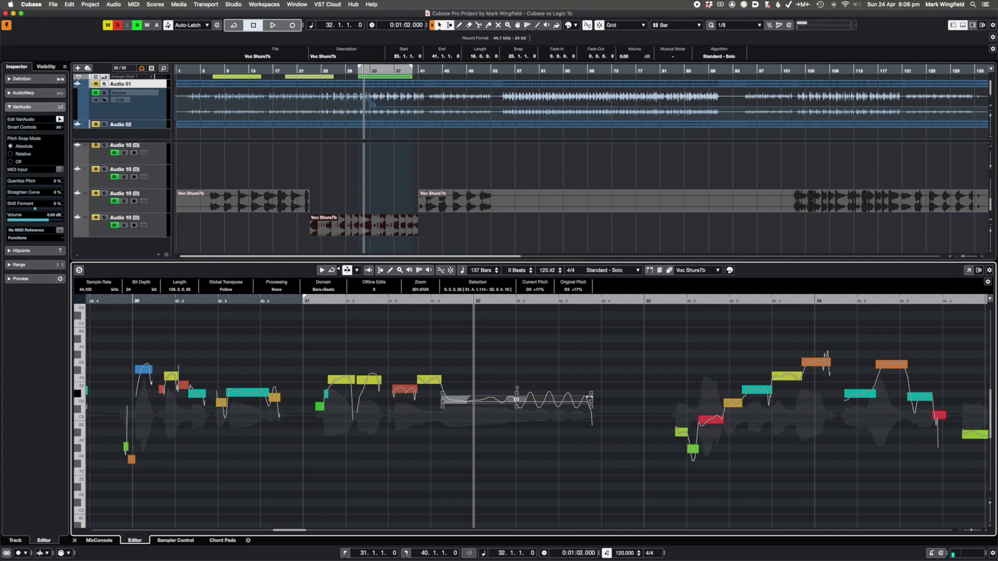
click(525, 399)
mouse_move(516, 393)
mouse_down()
mouse_move(515, 425)
mouse_move(517, 408)
mouse_up()
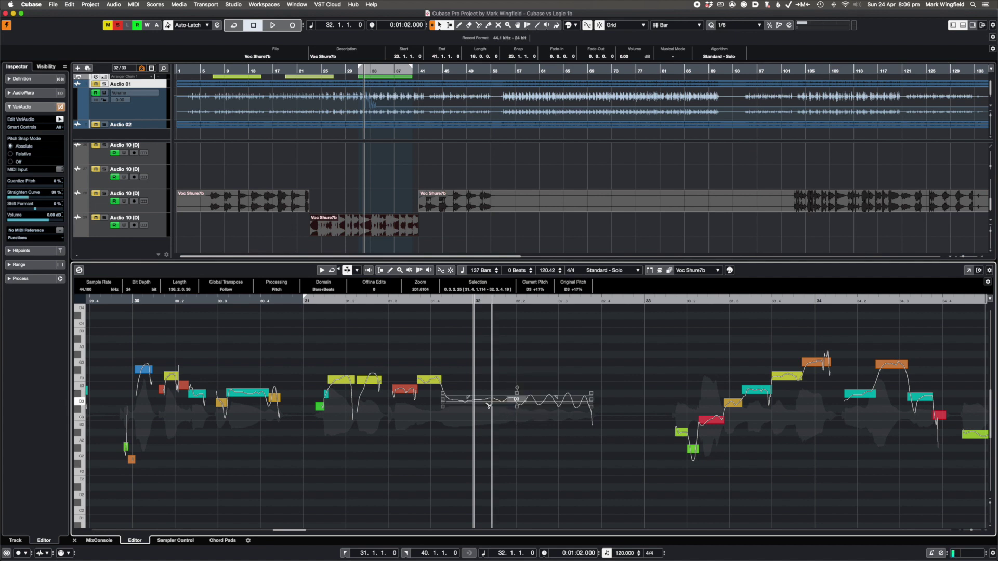
Step: Warp the start of the long D3 segment to bar 32 and lower its volume to about -10.9 dB
mouse_move(443, 401)
mouse_down()
mouse_move(495, 401)
mouse_move(447, 401)
mouse_move(473, 401)
mouse_up()
mouse_move(592, 408)
mouse_down()
mouse_move(583, 430)
mouse_move(591, 398)
mouse_up()
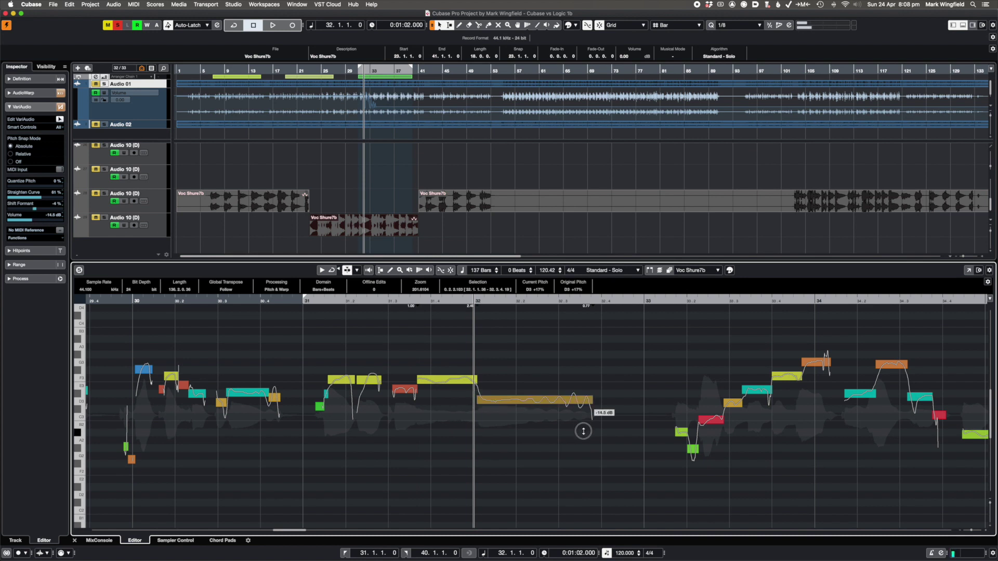
click(591, 394)
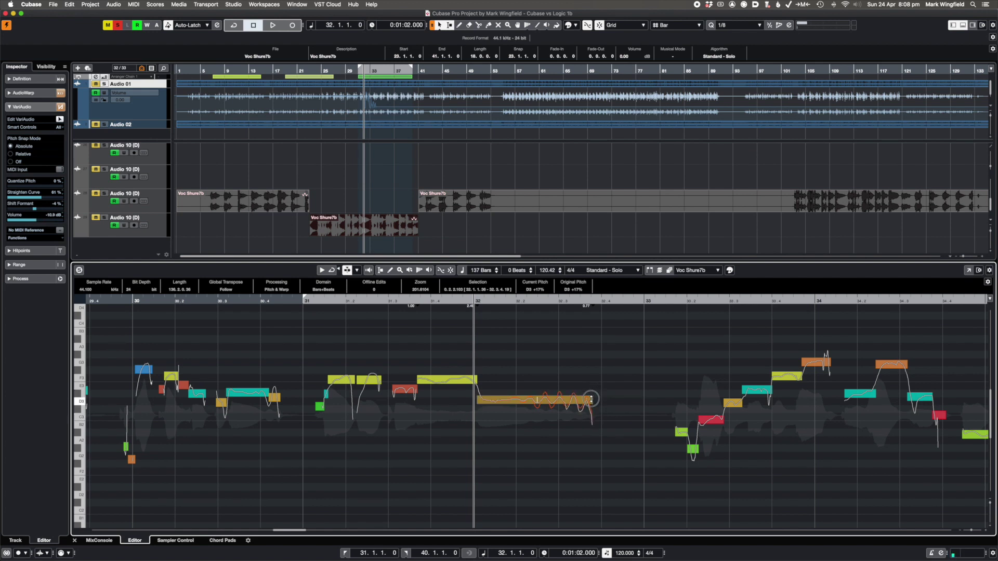
Step: Tilt the end of the D3 segment's pitch curve downward and shift its formant to -60%
drag(588, 393, 586, 410)
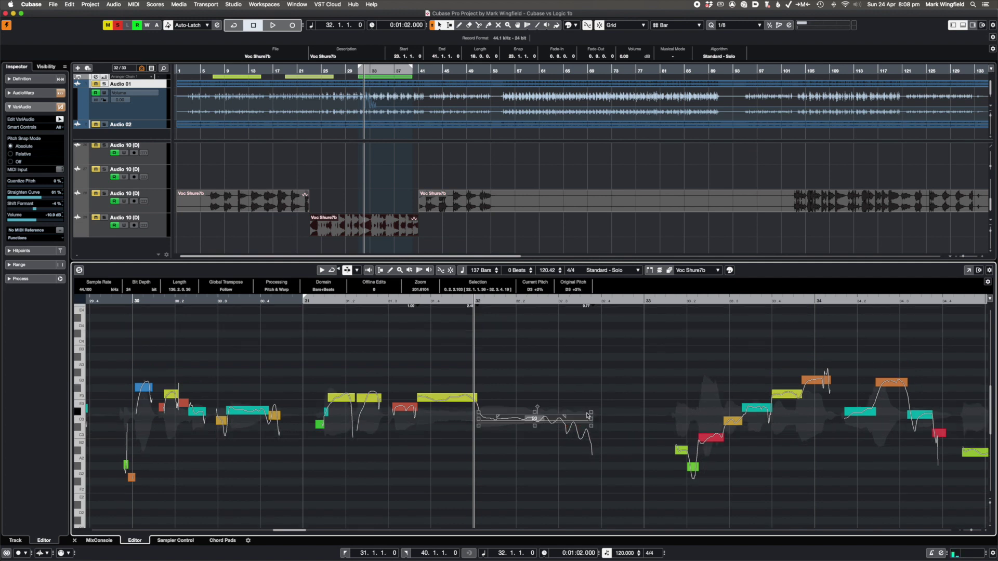
drag(479, 414, 479, 443)
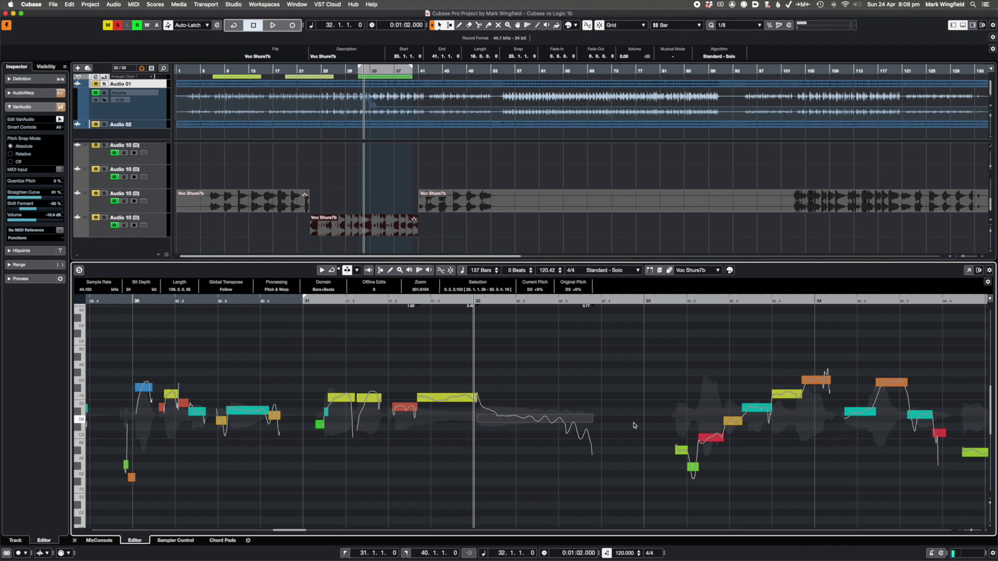
mouse_move(530, 407)
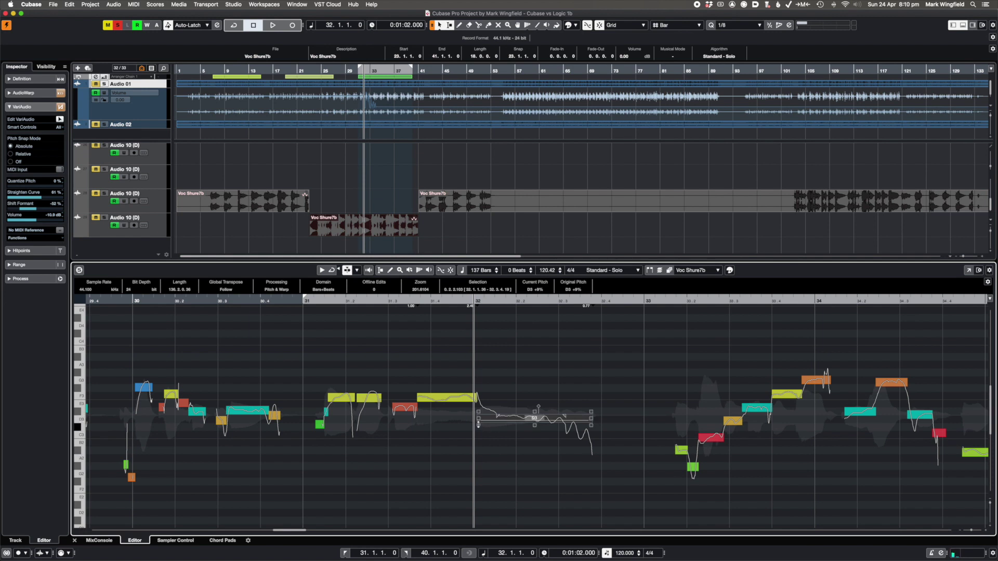
drag(478, 427, 480, 428)
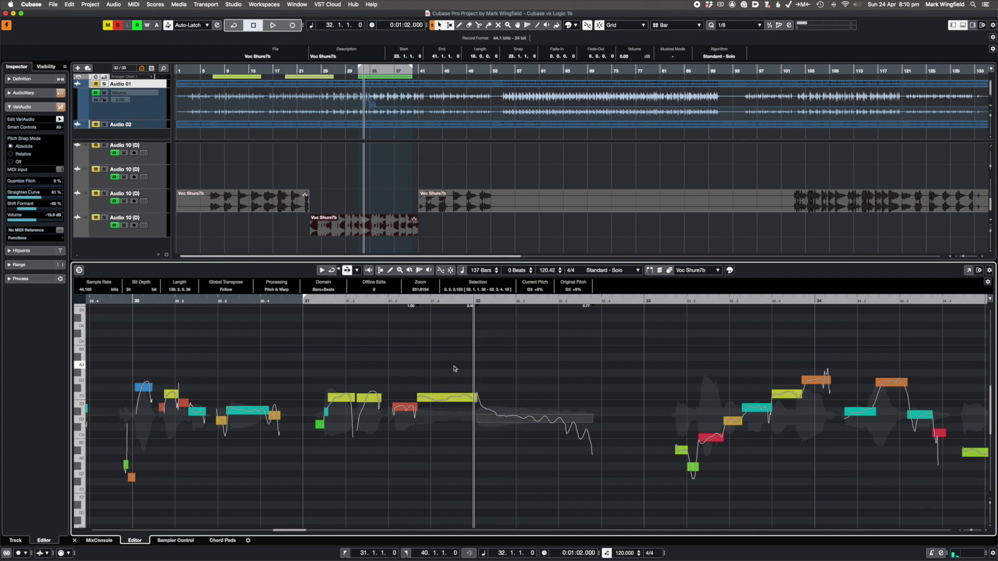
key(super+Tab)
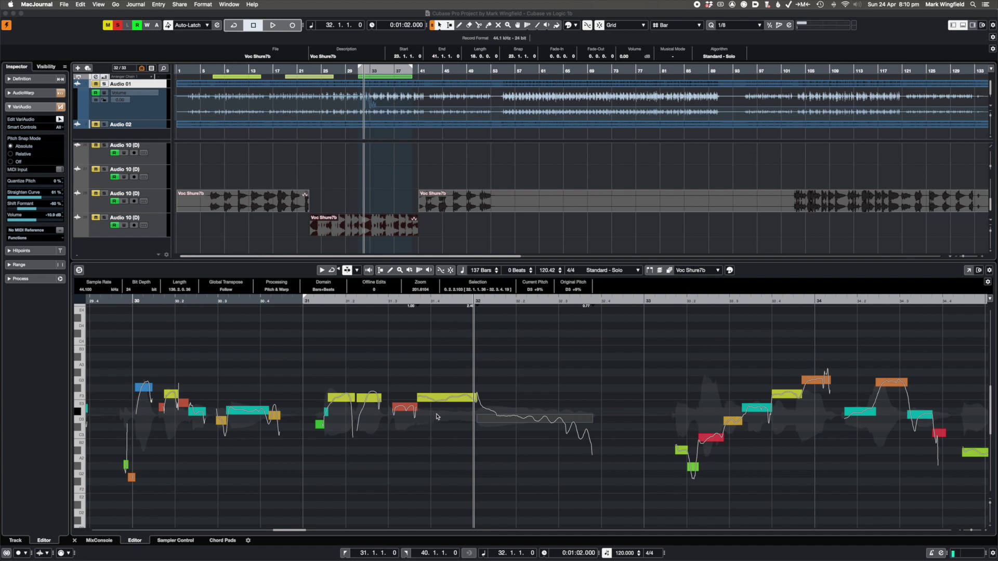
click(500, 420)
click(501, 420)
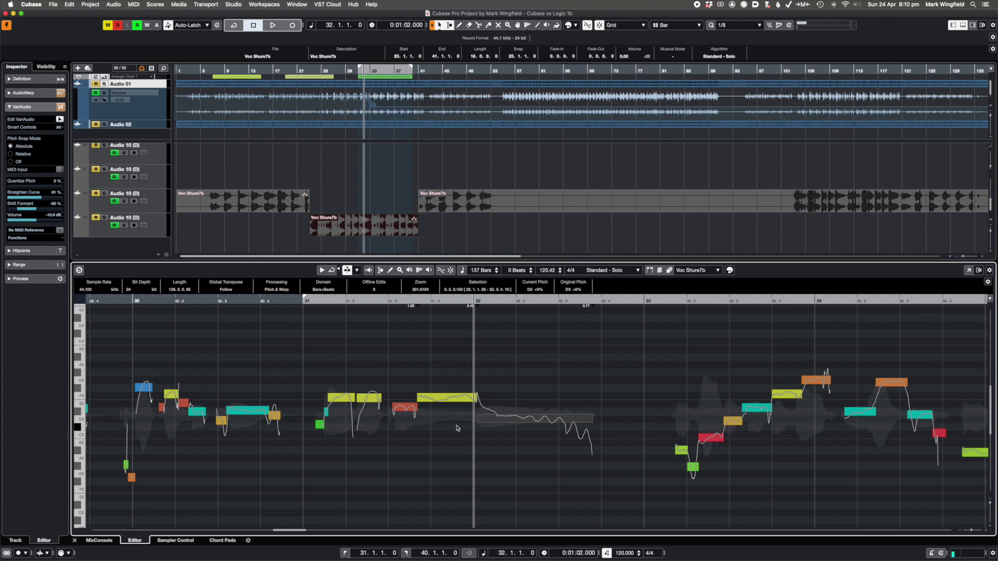
click(499, 432)
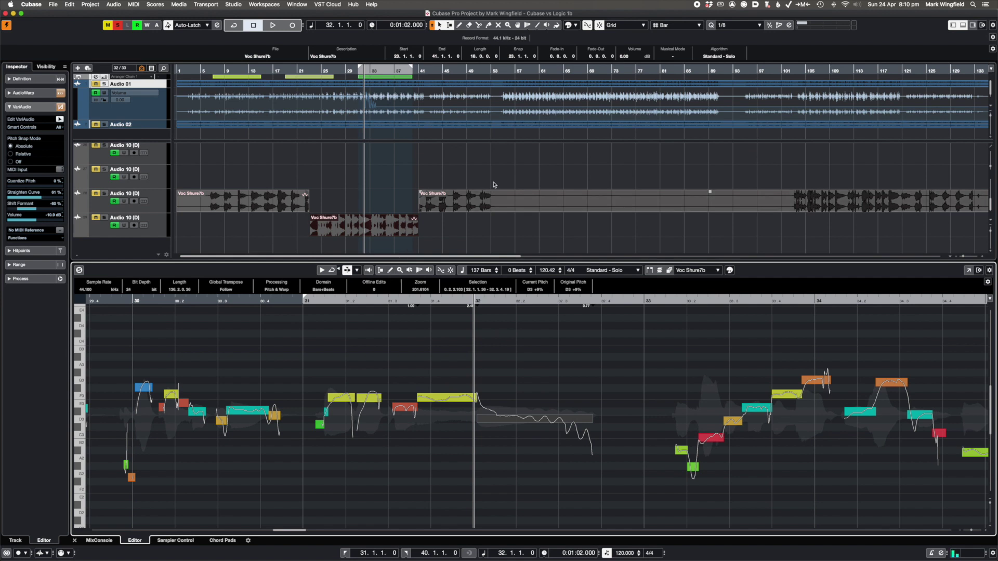
Step: Hide the lower audio editor and move the faded Hi-hats event on Audio 06 later, to start at about bar 22
click(962, 27)
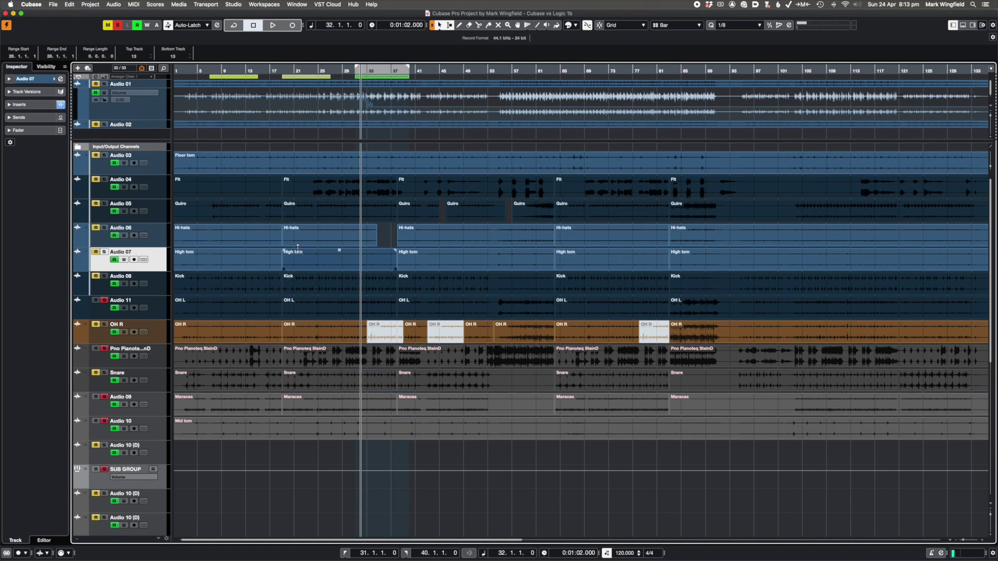
mouse_move(307, 245)
mouse_down()
mouse_move(382, 240)
mouse_move(320, 242)
mouse_up()
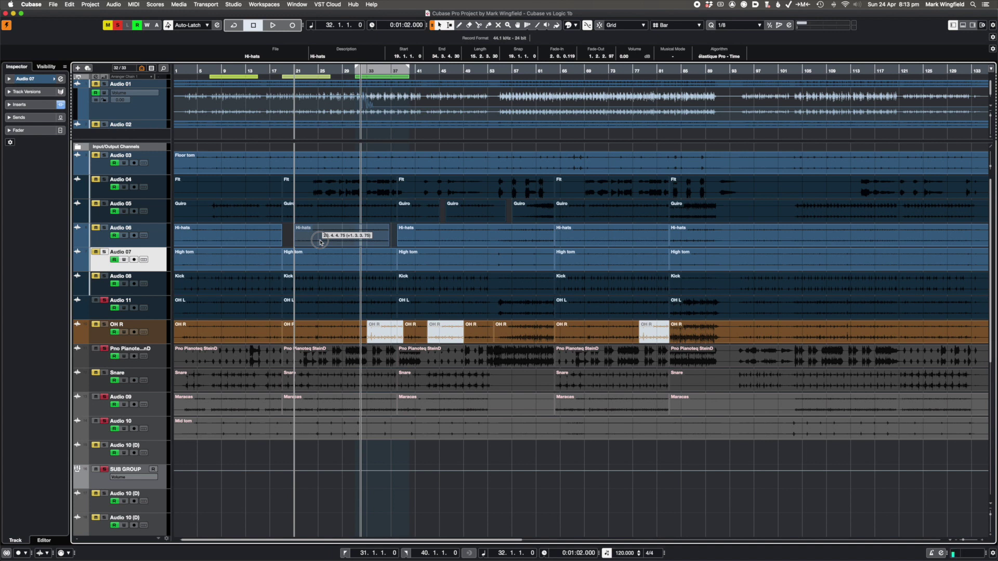
drag(321, 242, 323, 241)
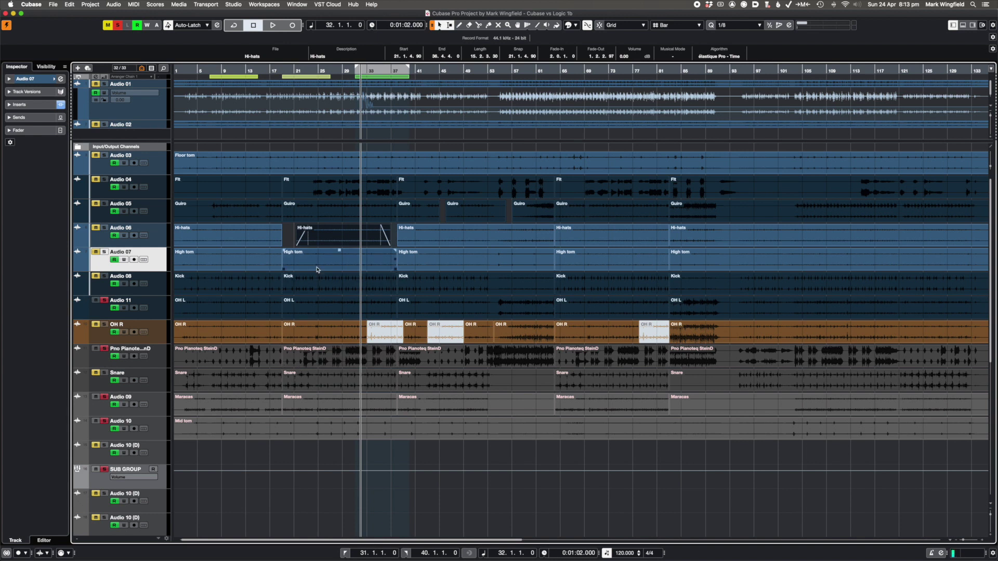
click(319, 240)
drag(320, 240, 320, 243)
Step: Nudge the faded Hi-hats event slightly later on the timeline so it starts at 22.3.1.16
scroll(323, 256, up, 10)
scroll(324, 256, down, 4)
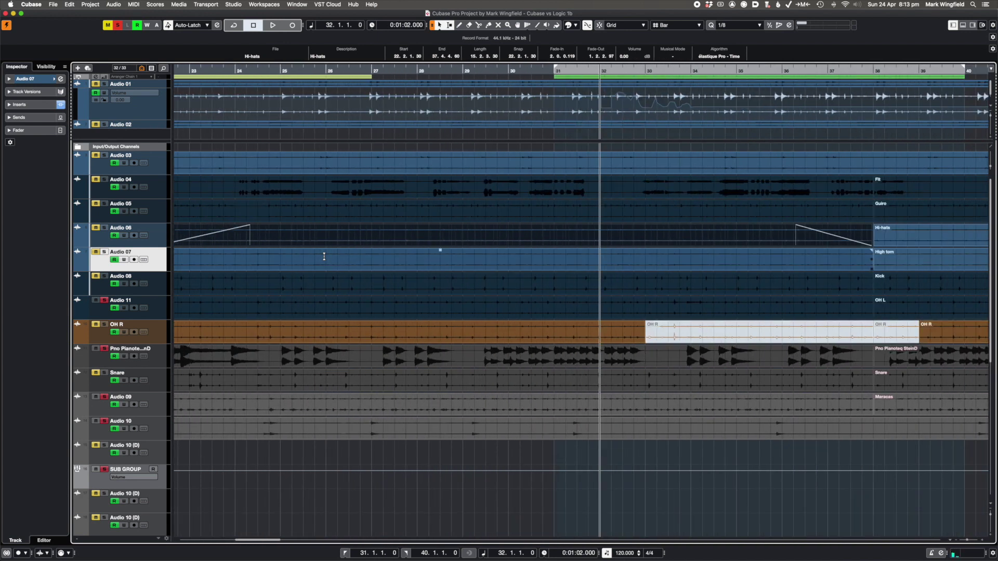
scroll(324, 256, left, 5)
drag(573, 239, 580, 242)
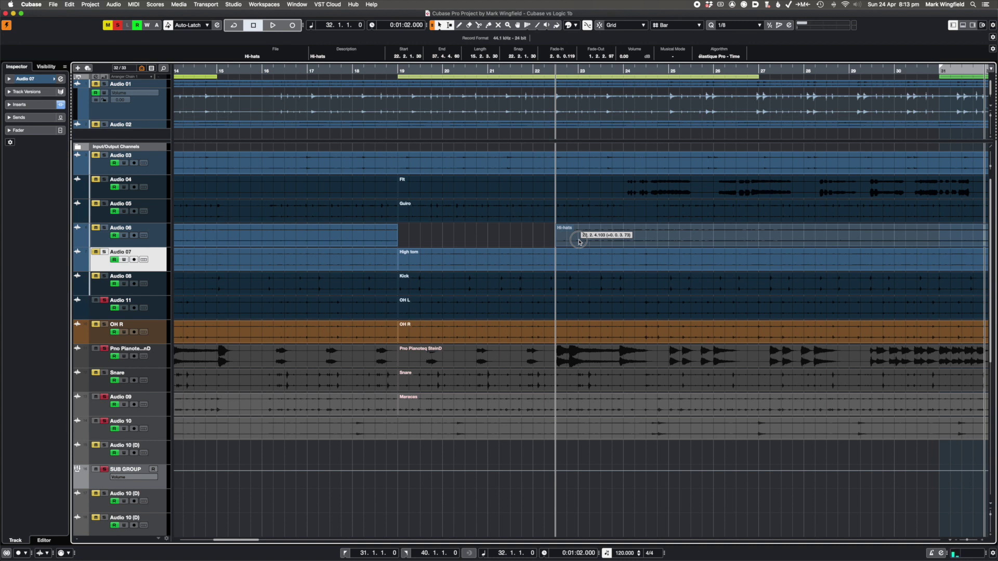
drag(579, 242, 580, 242)
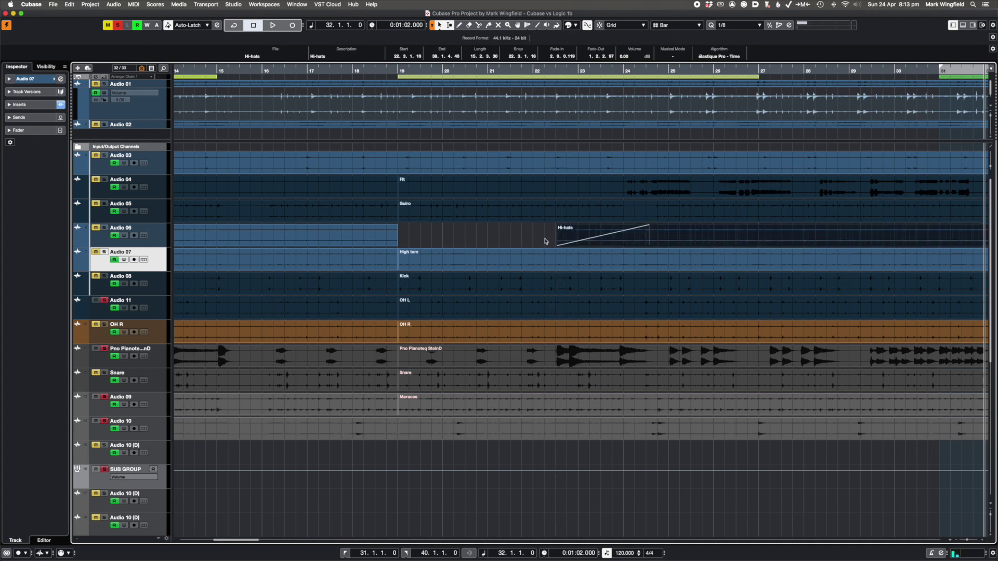
Step: Enable automation writing on the Audio 06 track and record volume automation during playback from bar 32
key(g)
key(g)
key(g)
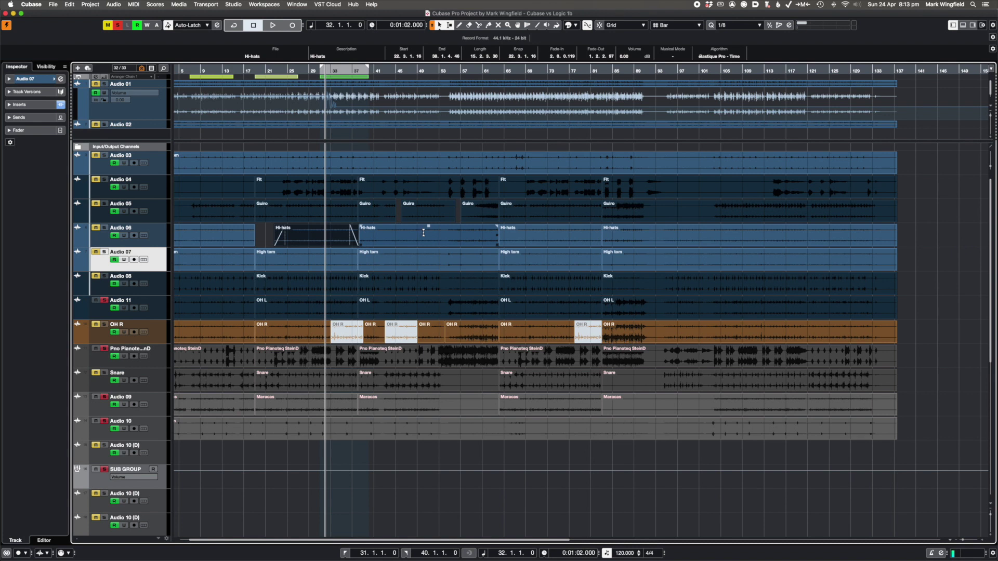
click(422, 233)
scroll(419, 234, left, 2)
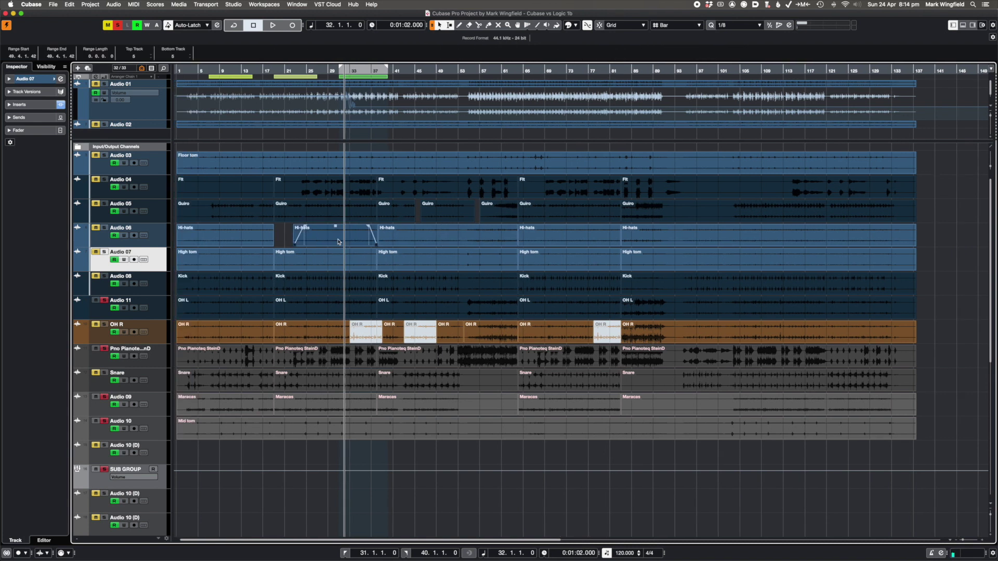
click(338, 242)
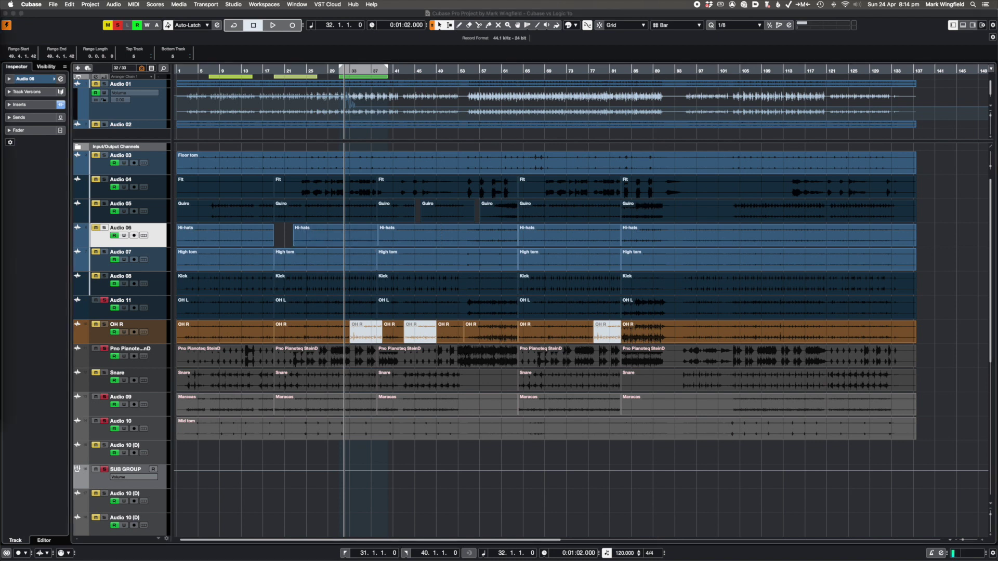
key(w)
key(space)
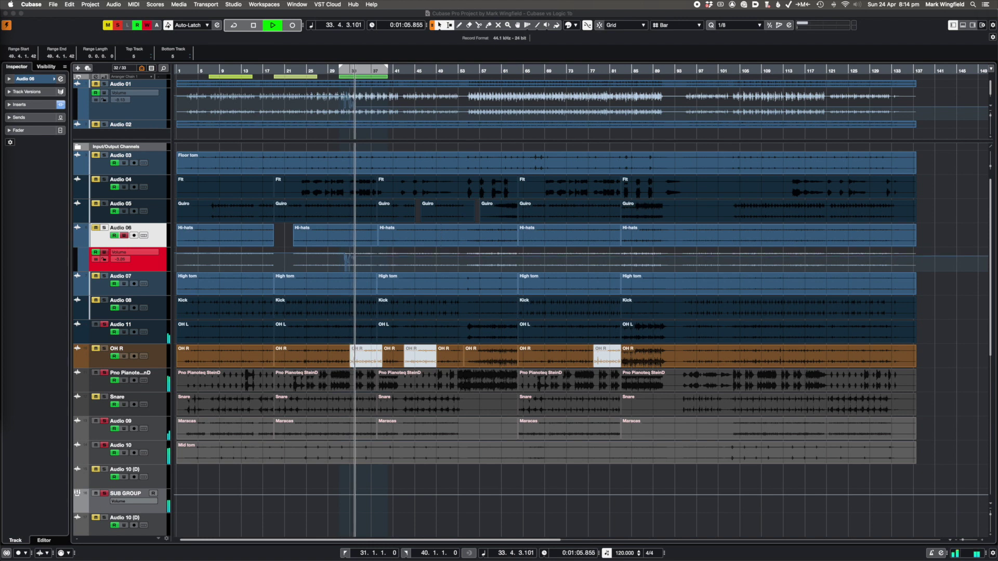
key(space)
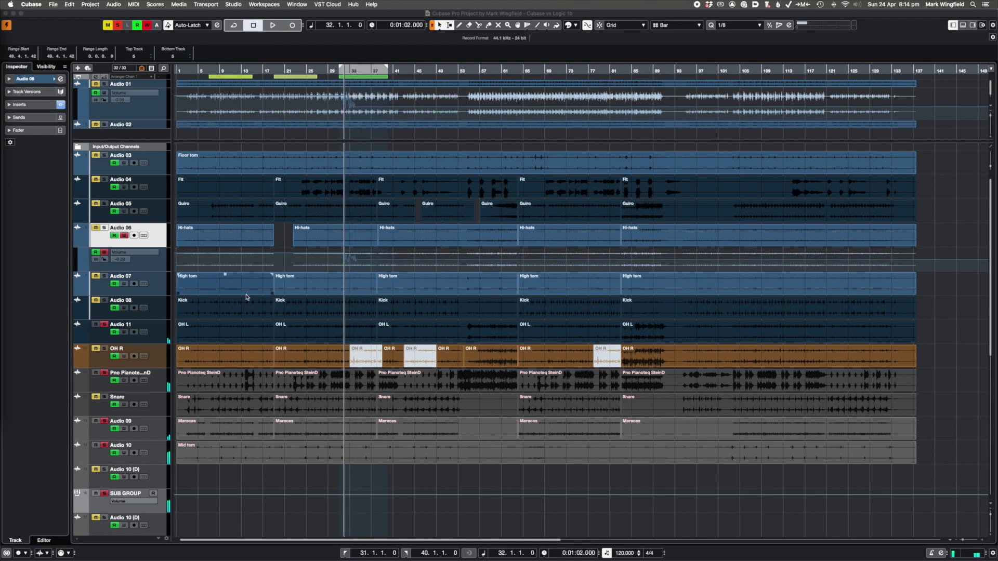
Step: Record AMEK EQ 200 automation on Audio 06 during playback from bar 32, writing LF, MF and HF gain and HMF frequency moves
scroll(329, 261, up, 10)
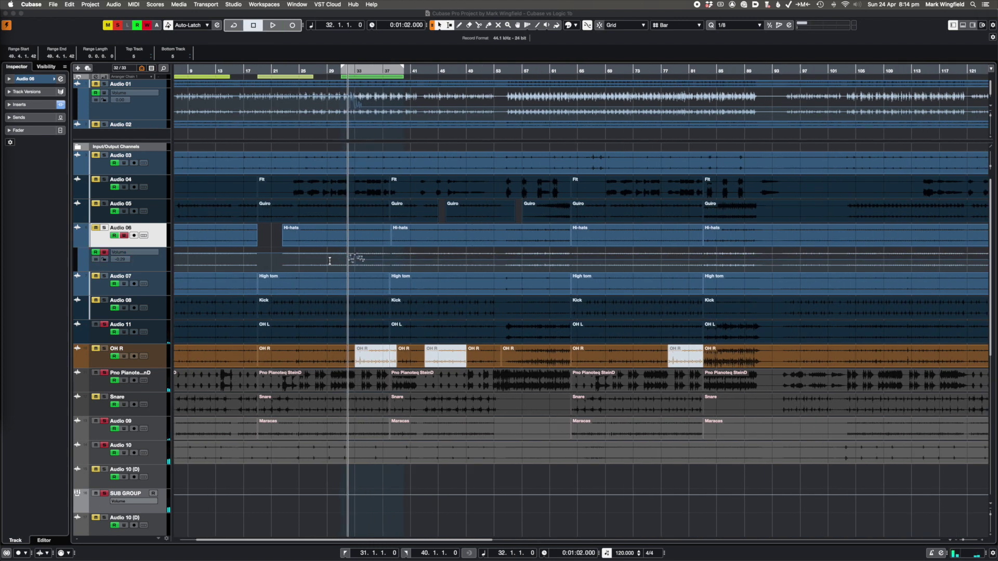
scroll(330, 261, up, 3)
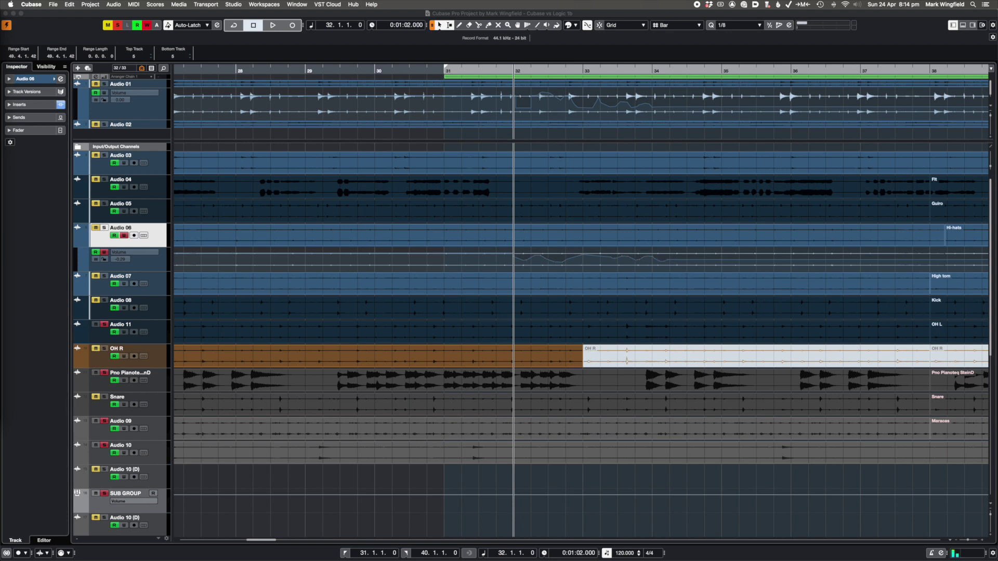
drag(608, 319, 646, 44)
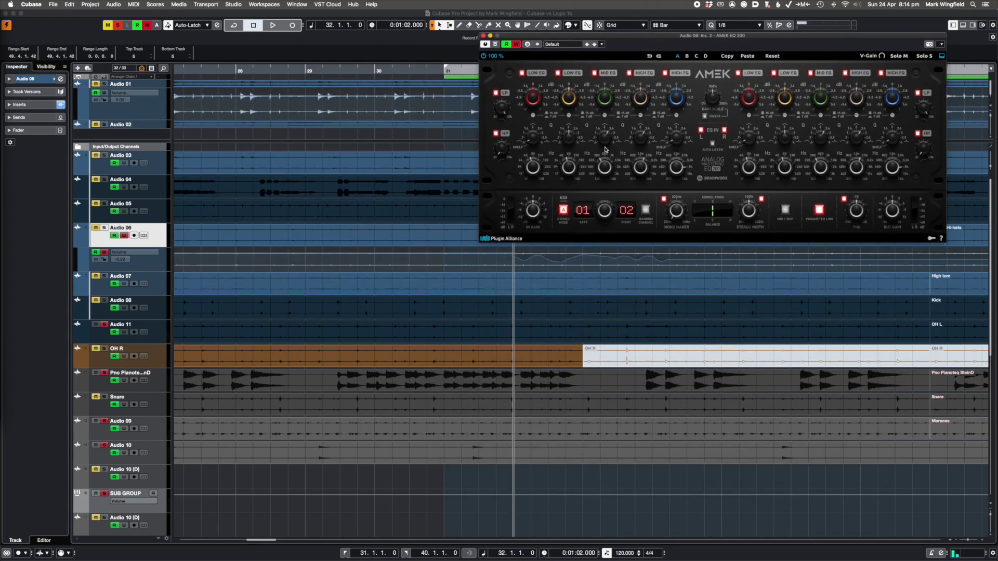
key(space)
drag(532, 97, 533, 85)
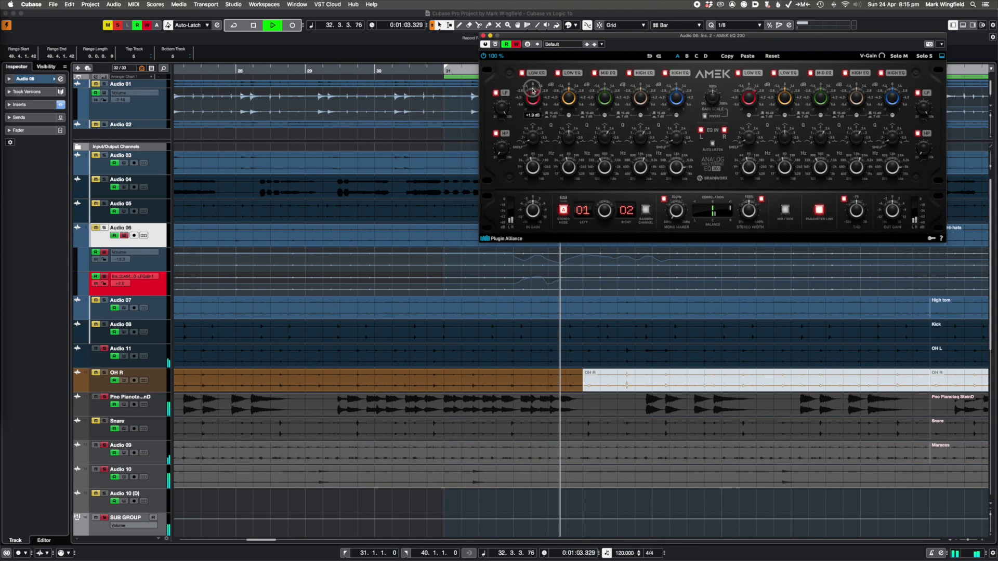
drag(606, 95, 611, 86)
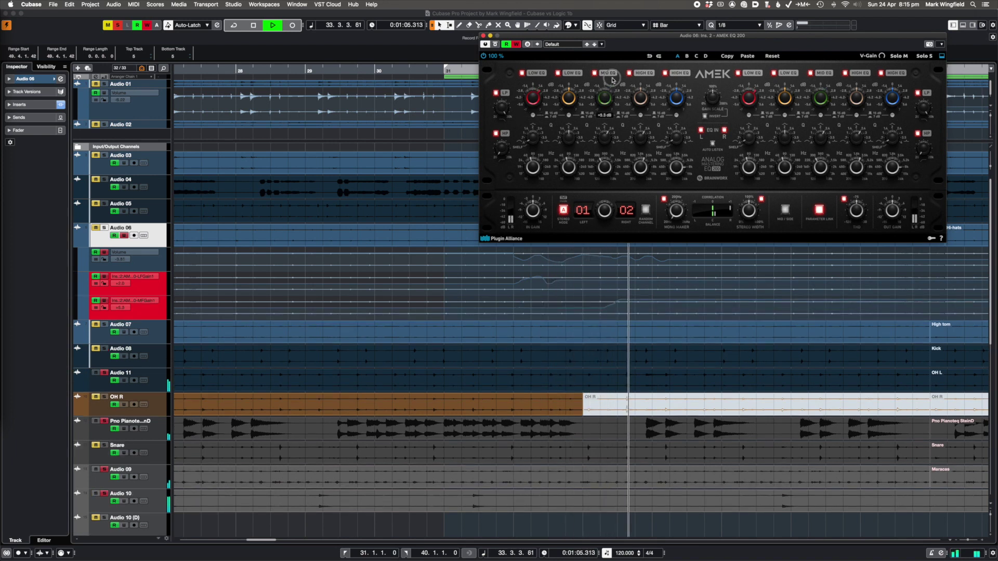
drag(665, 106, 667, 117)
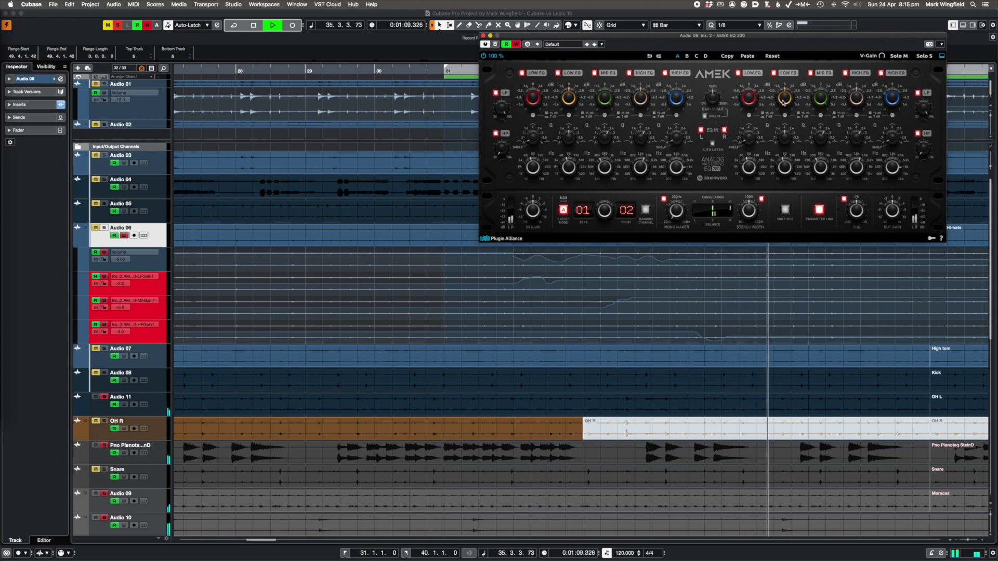
drag(640, 166, 639, 178)
key(space)
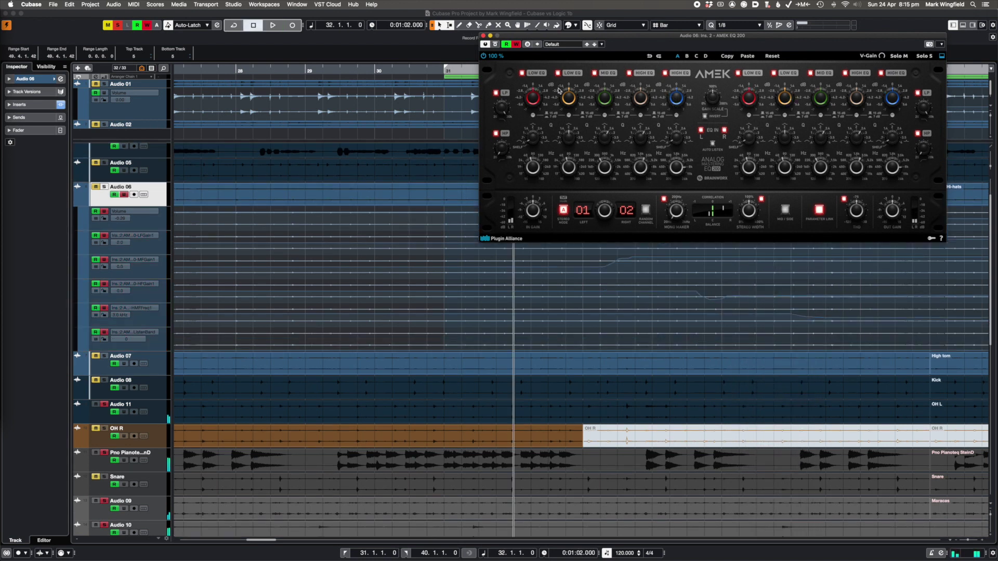
Step: Close the AMEK EQ 200 window, then hide and redisplay Audio 06's automation lanes
drag(537, 36, 1, 51)
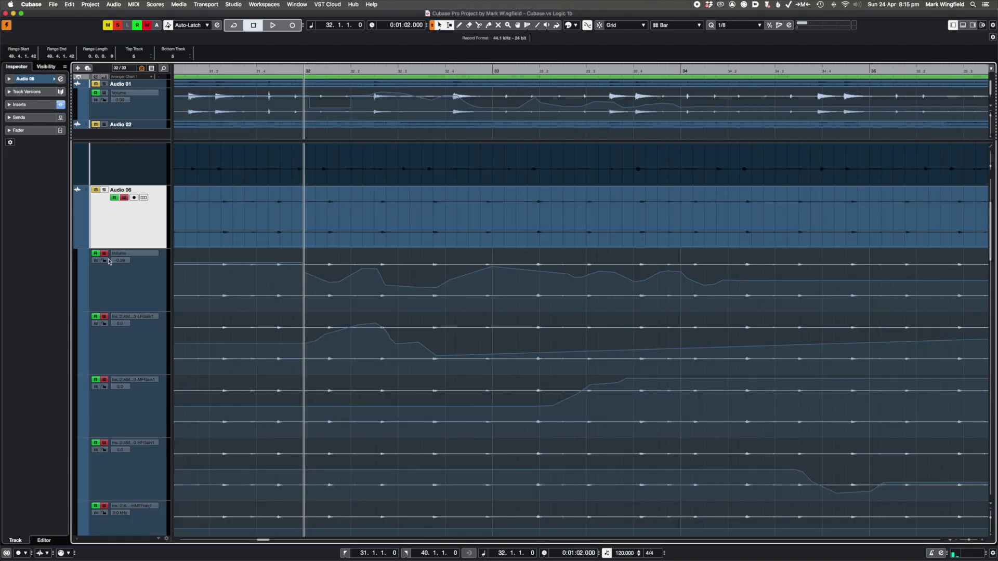
key(shift+g)
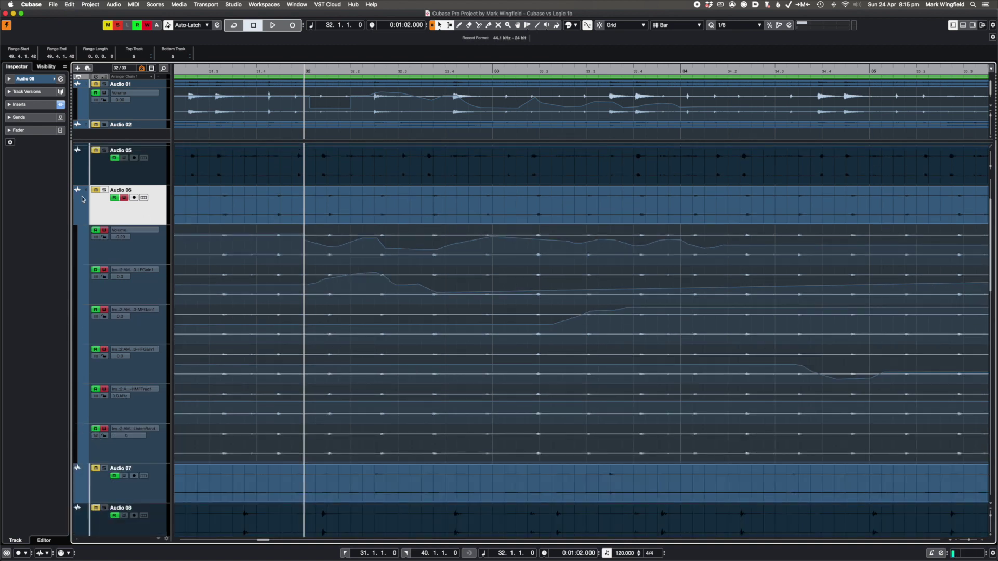
click(78, 221)
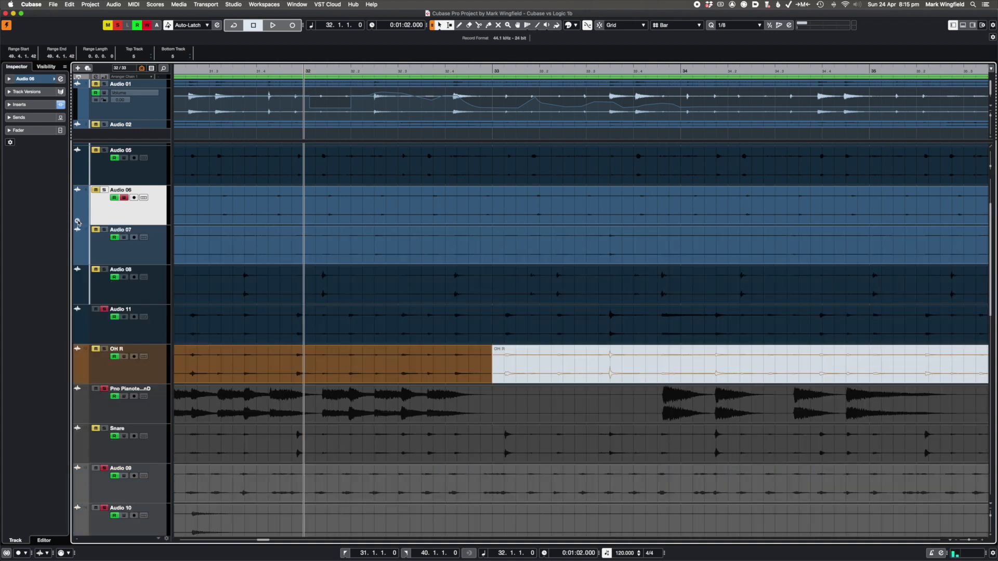
click(77, 222)
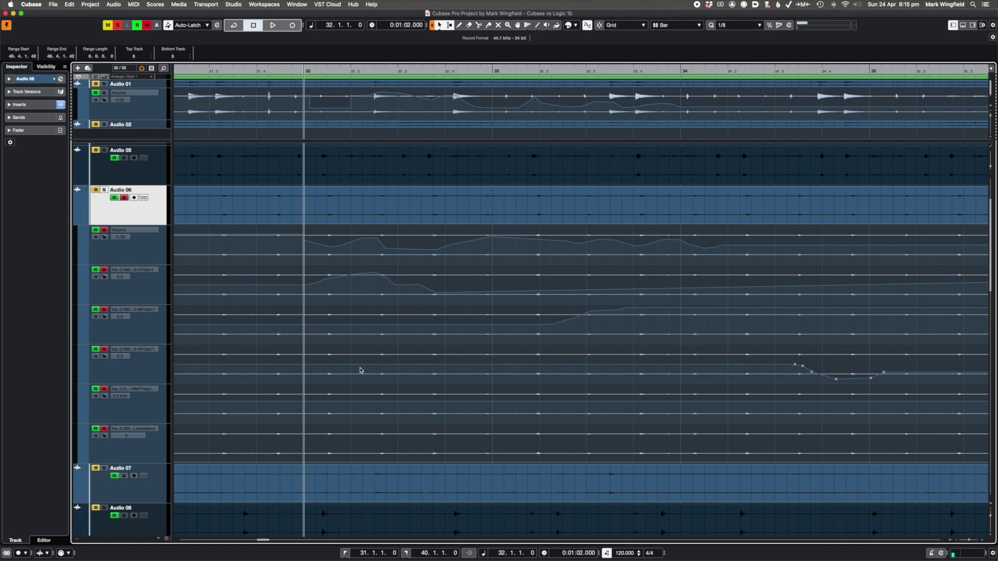
click(78, 222)
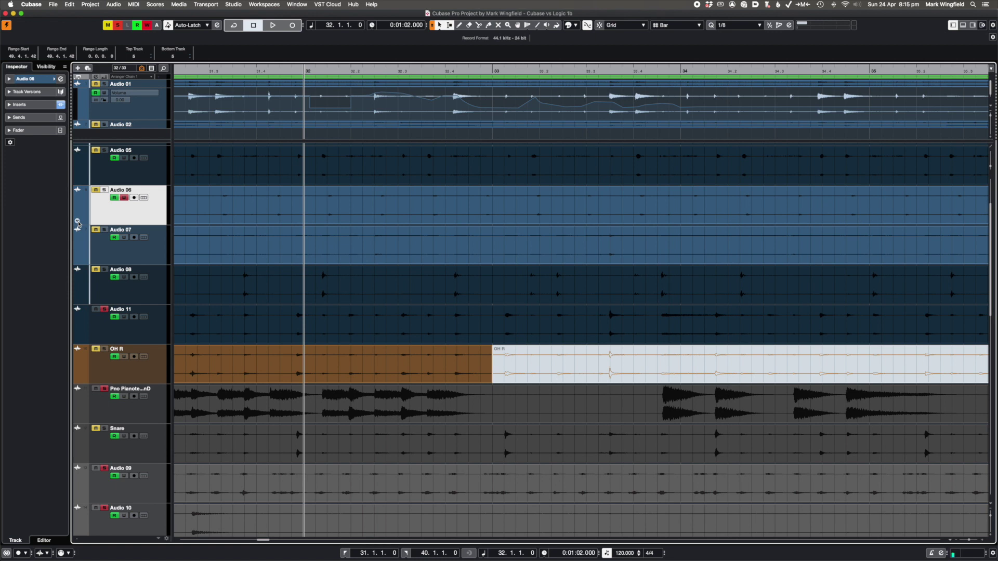
click(77, 223)
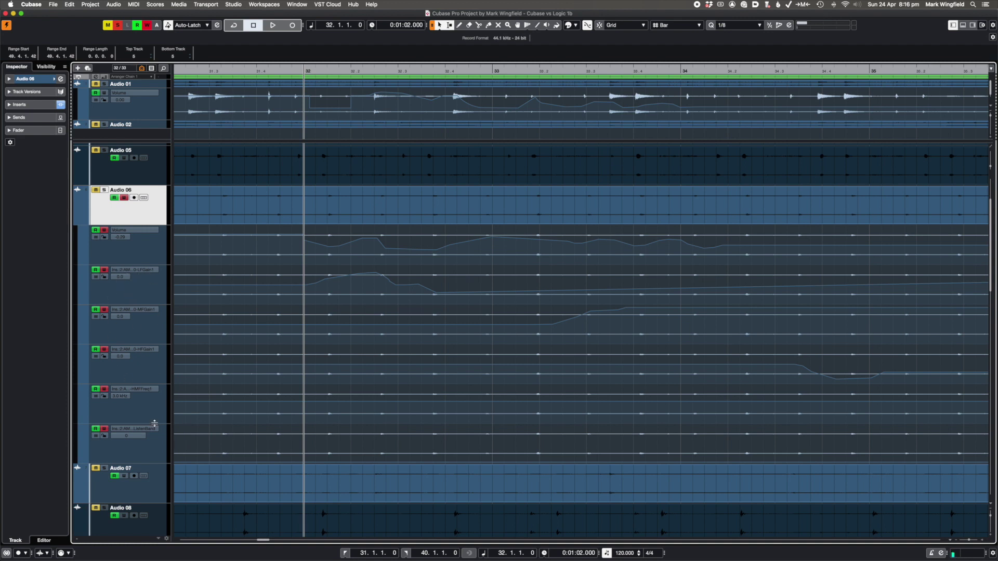
Step: Examine the parameter and removal options of Audio 06's LF Gain 1 automation lane
click(140, 274)
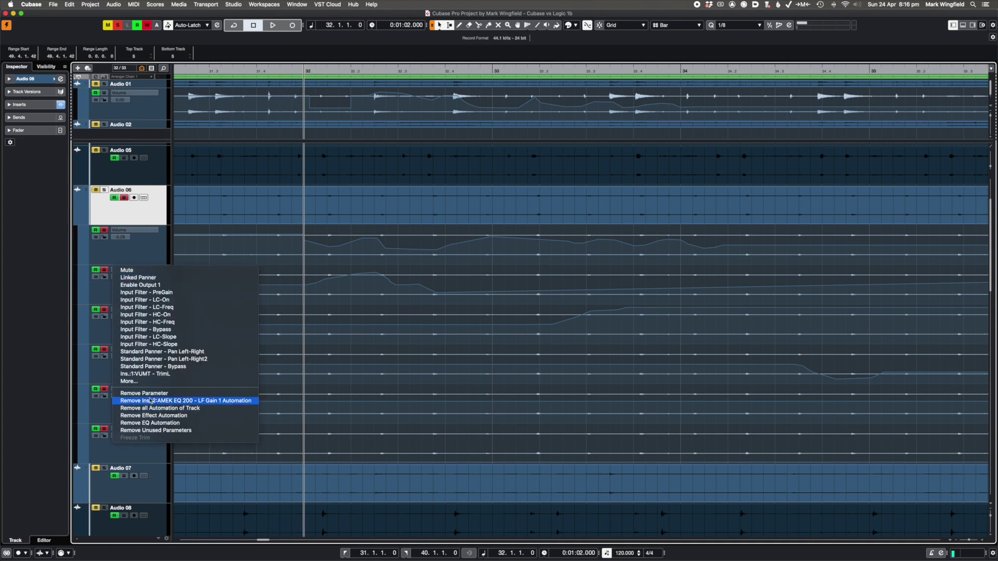
click(102, 300)
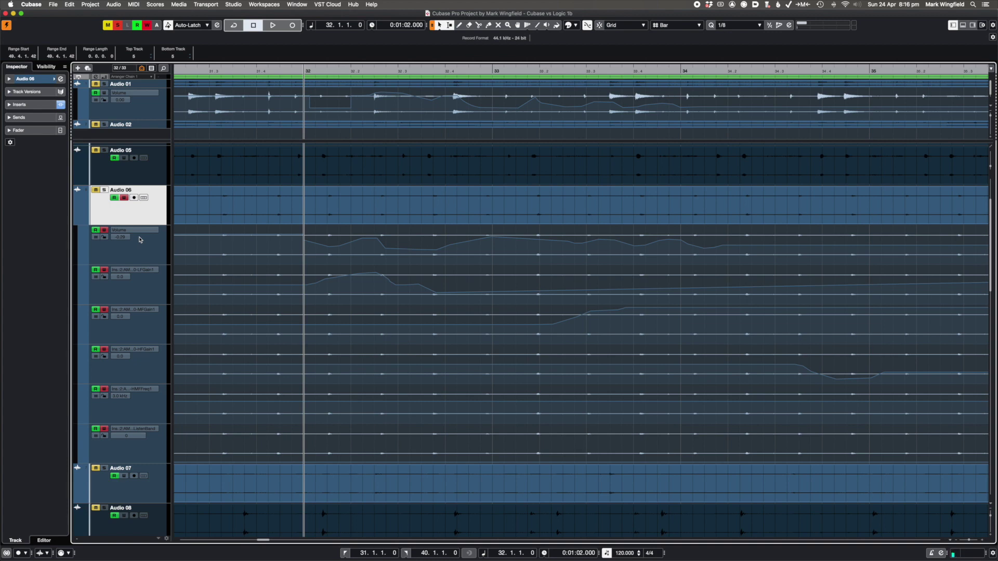
Step: Switch to Logic Pro, show track automation and draw a High tom volume curve with points at -20.7, -9.7, -13.7 and 0 dB
key(super+Tab)
key(a)
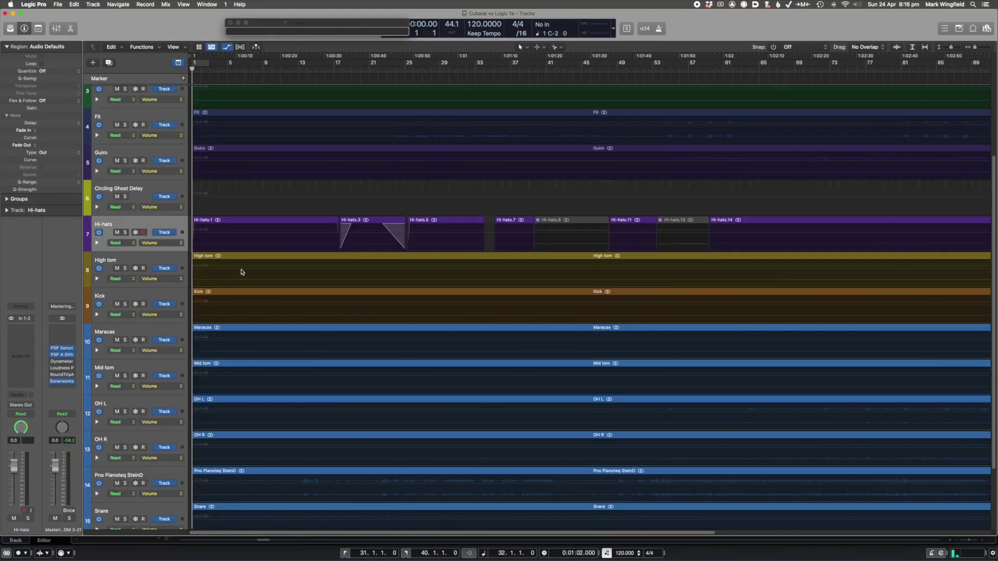
click(241, 269)
click(252, 269)
click(268, 269)
click(296, 269)
click(334, 269)
click(366, 269)
drag(331, 269, 261, 275)
drag(331, 274, 339, 278)
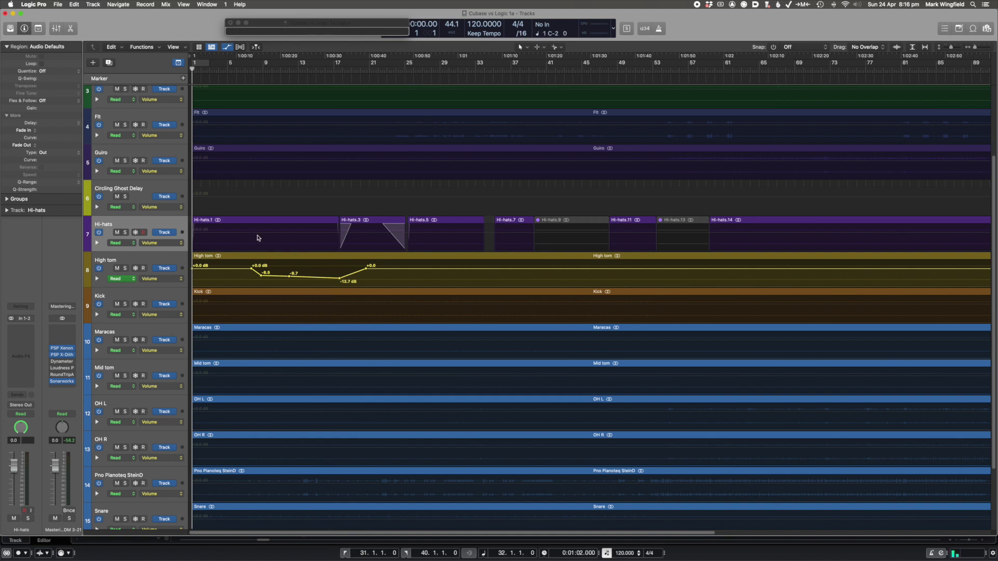
drag(260, 275, 263, 281)
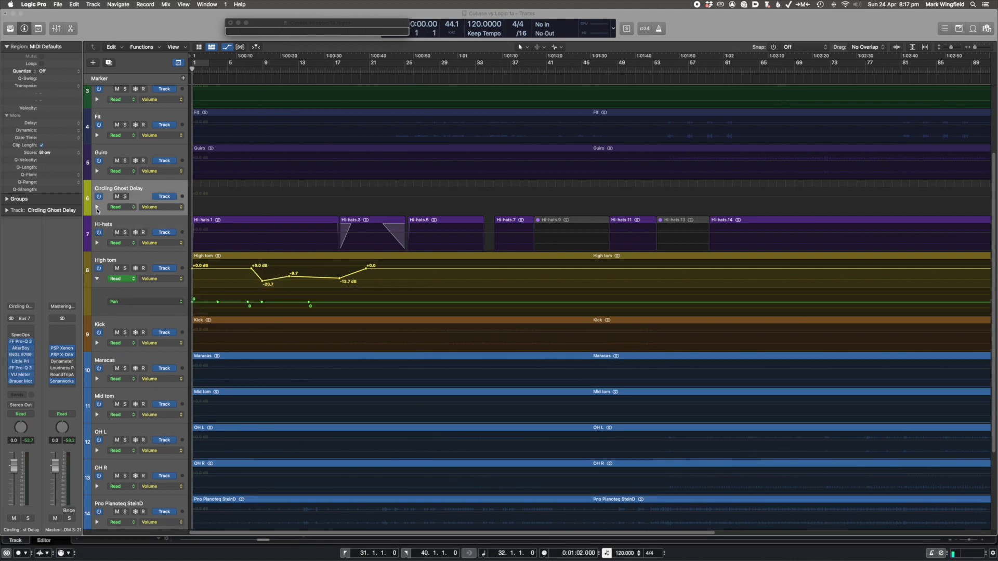
Step: Reveal an automation subtrack on Circling Ghost Delay, open Little AlterBoy and assign the subtrack to its Pitch parameter
click(97, 207)
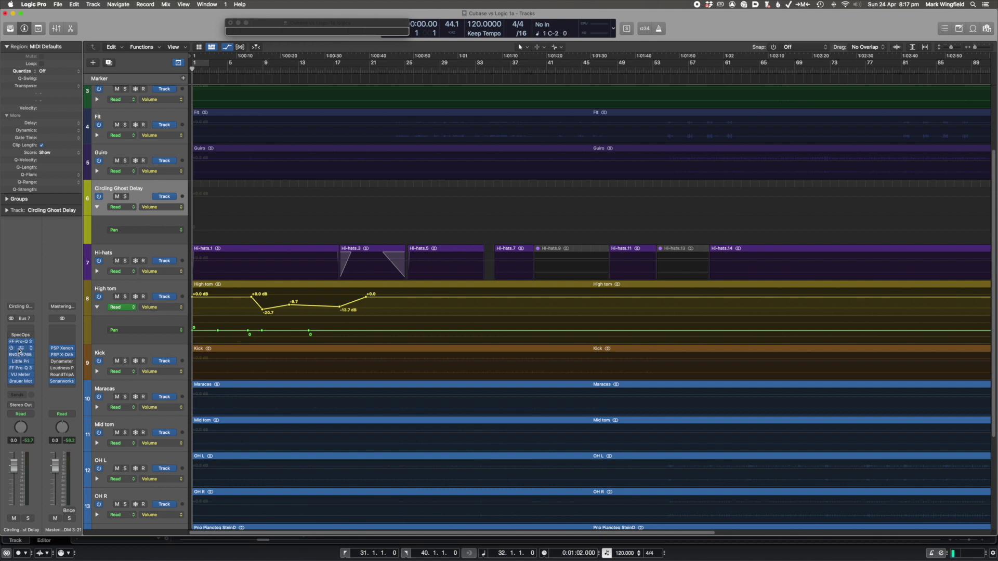
click(20, 351)
drag(431, 112, 628, 165)
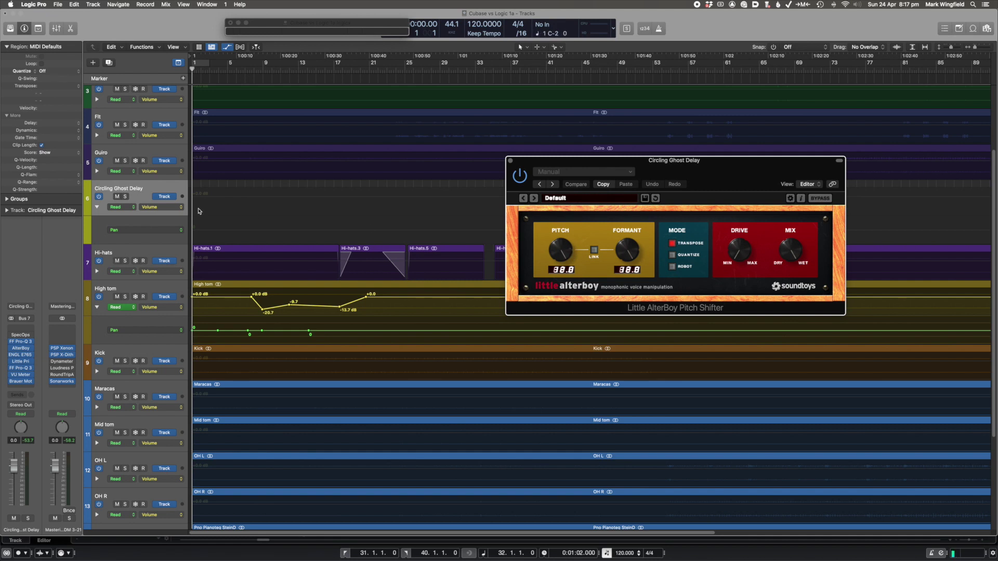
click(151, 230)
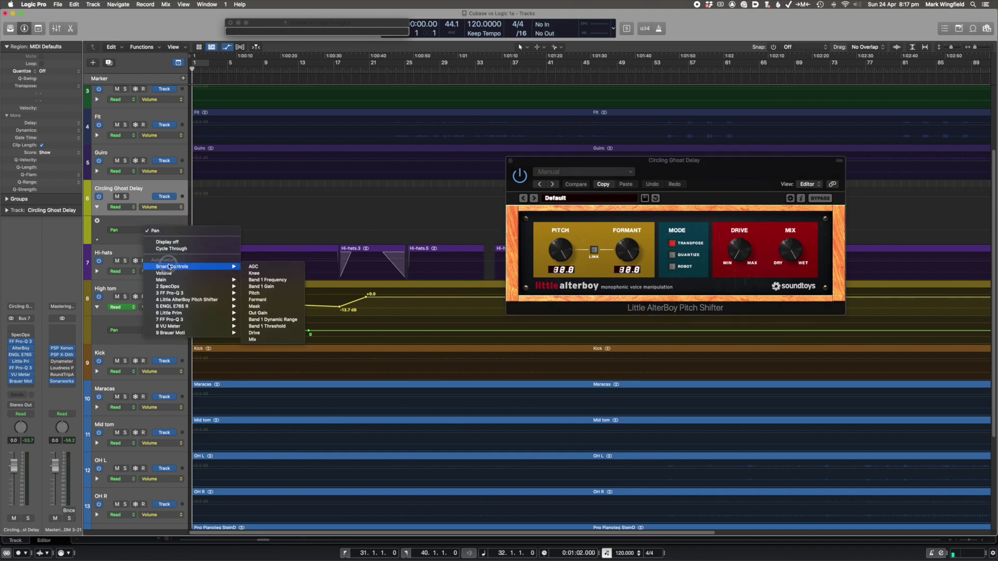
mouse_move(177, 301)
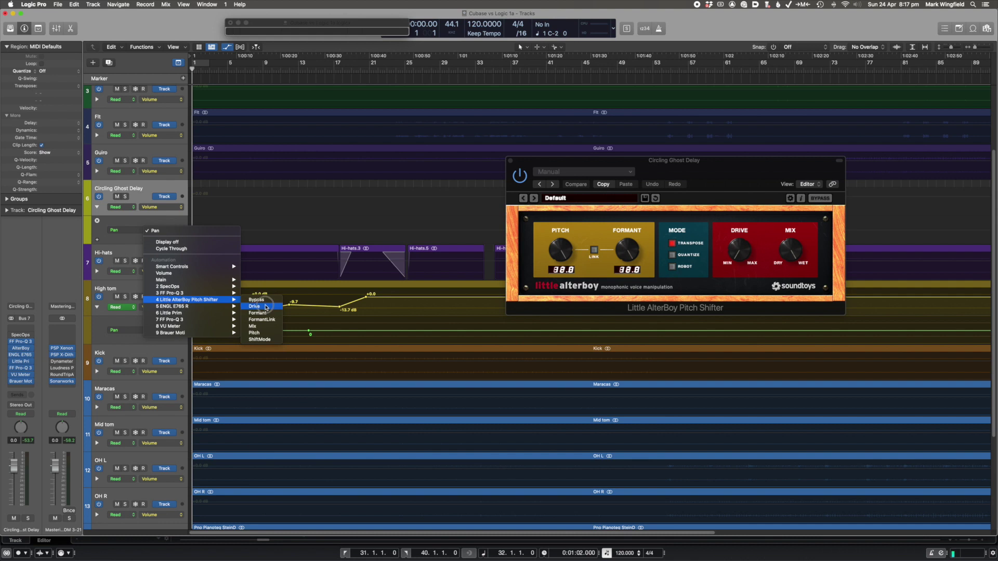
click(267, 334)
Step: Draw a dip in the Little AlterBoy pitch automation between 12.0 semitone points at about bars 6 and 12
click(244, 218)
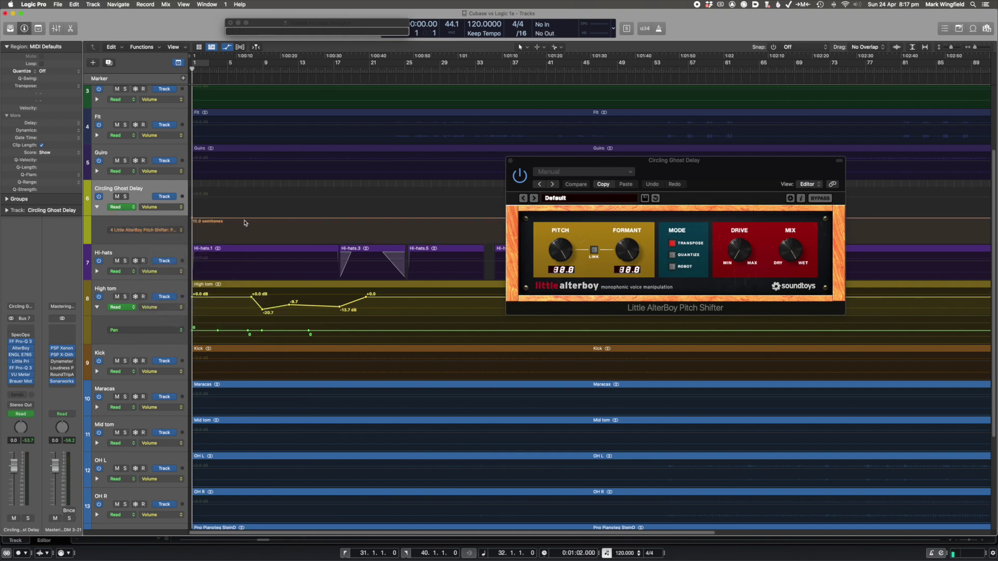
click(299, 219)
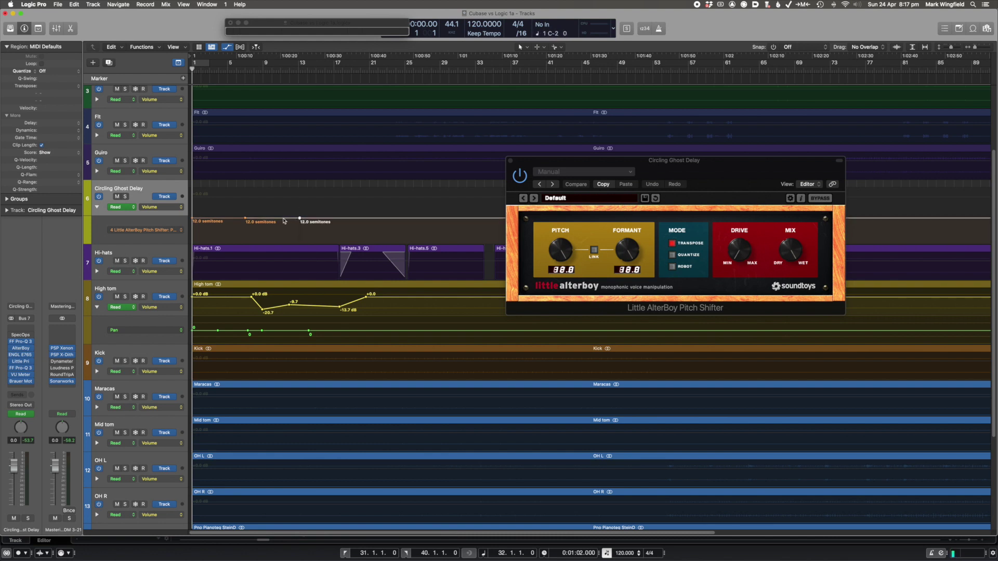
click(283, 229)
click(271, 69)
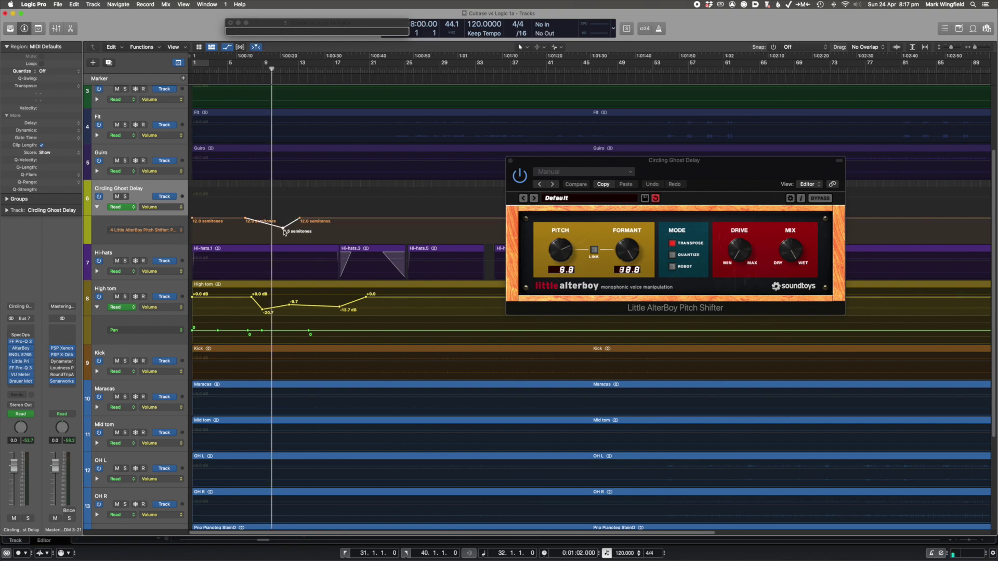
mouse_move(283, 228)
mouse_down()
mouse_move(255, 233)
mouse_move(292, 236)
mouse_move(264, 223)
mouse_move(258, 236)
mouse_move(339, 218)
mouse_move(289, 229)
mouse_up()
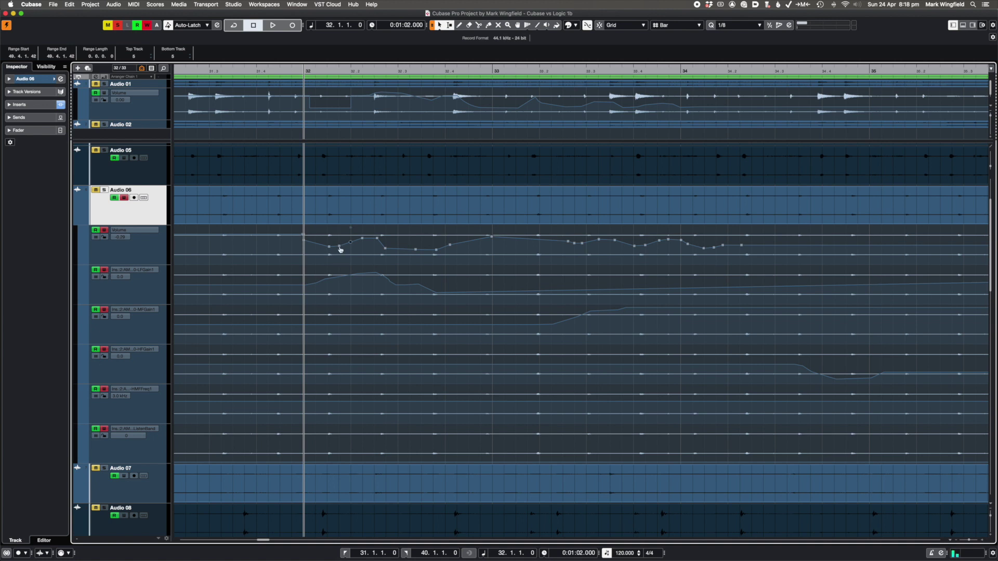
Step: Switch back to Cubase and reposition two Audio 06 volume automation points, snapping the first to 32.2.1.1
drag(341, 249, 351, 248)
scroll(352, 249, up, 8)
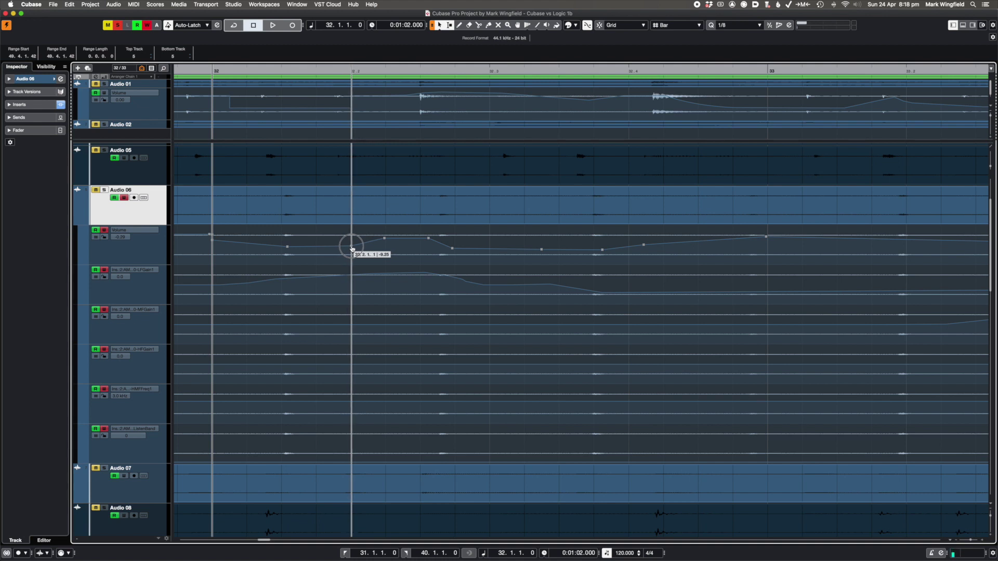
drag(352, 248, 382, 239)
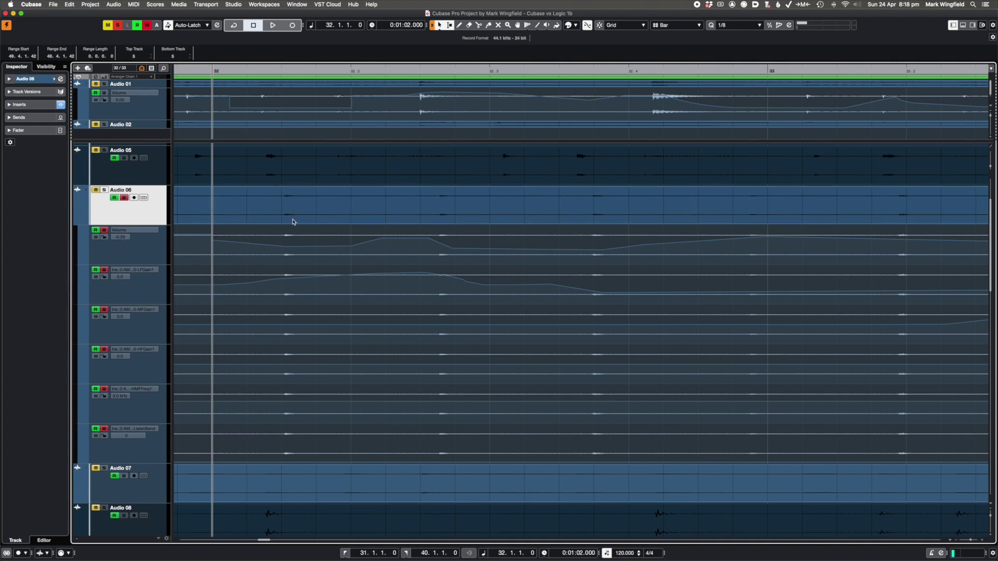
Step: Change Audio 06's LF Gain 1 automation lane to the AMEK EQ 200 parameter HP Bypass 2
click(139, 271)
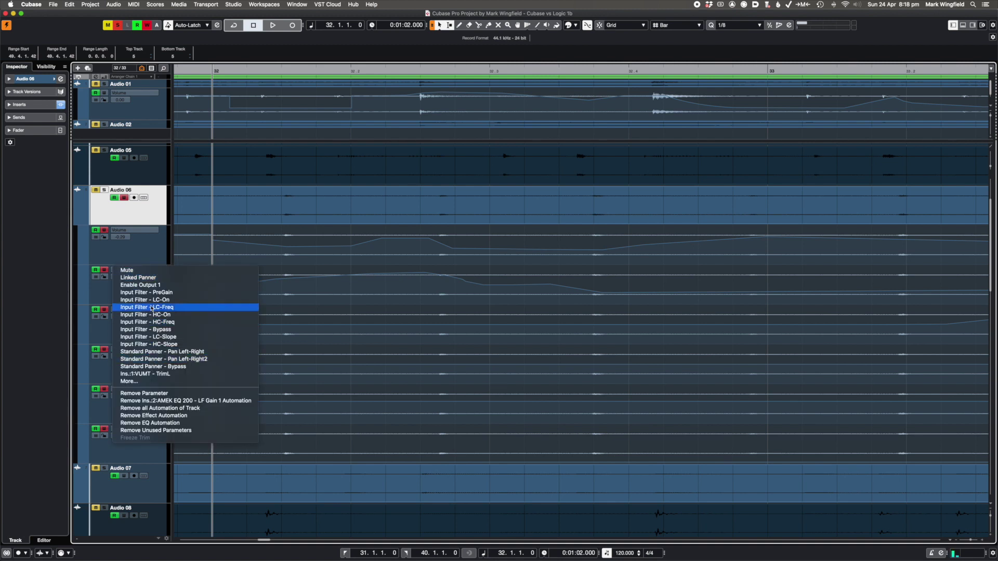
click(128, 381)
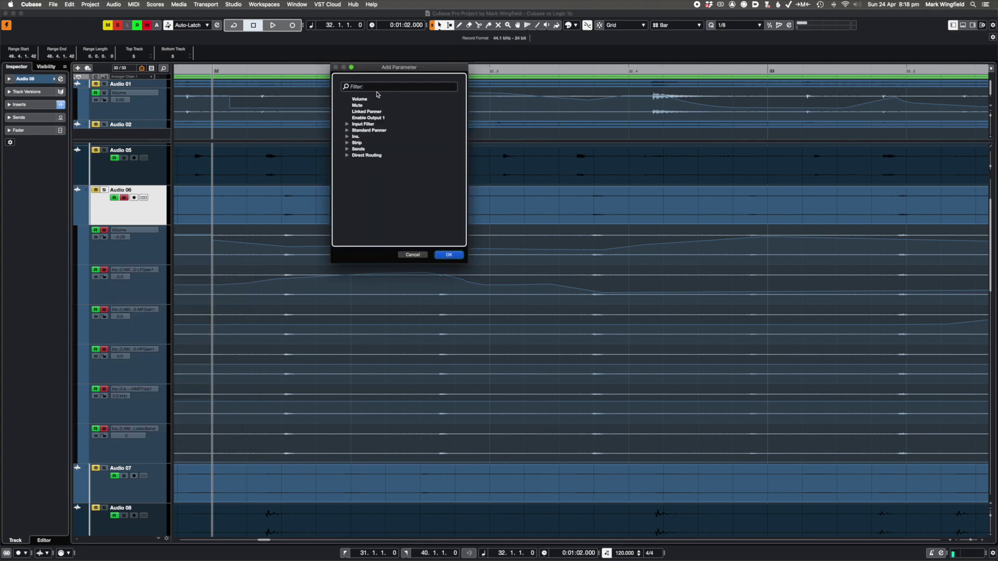
click(346, 137)
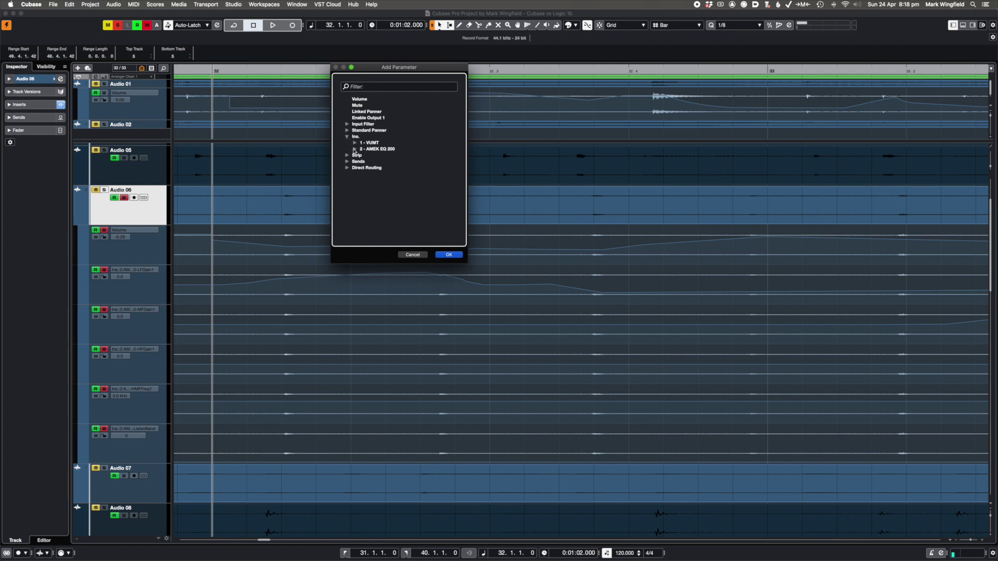
click(354, 150)
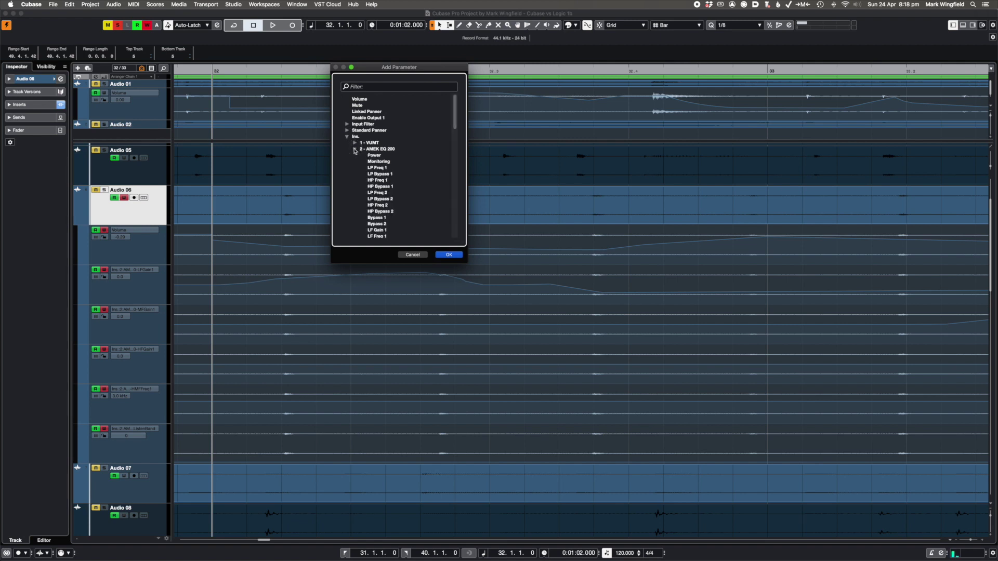
click(382, 212)
click(445, 255)
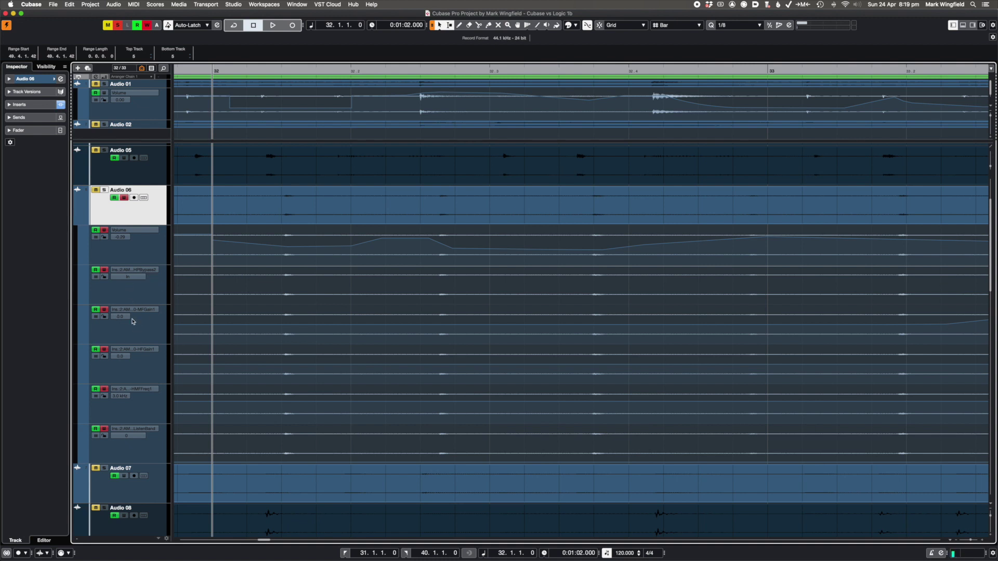
Step: Bend straight segments of Audio 06's volume automation into curves between bars 32 and 33
click(364, 239)
click(289, 250)
click(250, 246)
drag(248, 245, 249, 264)
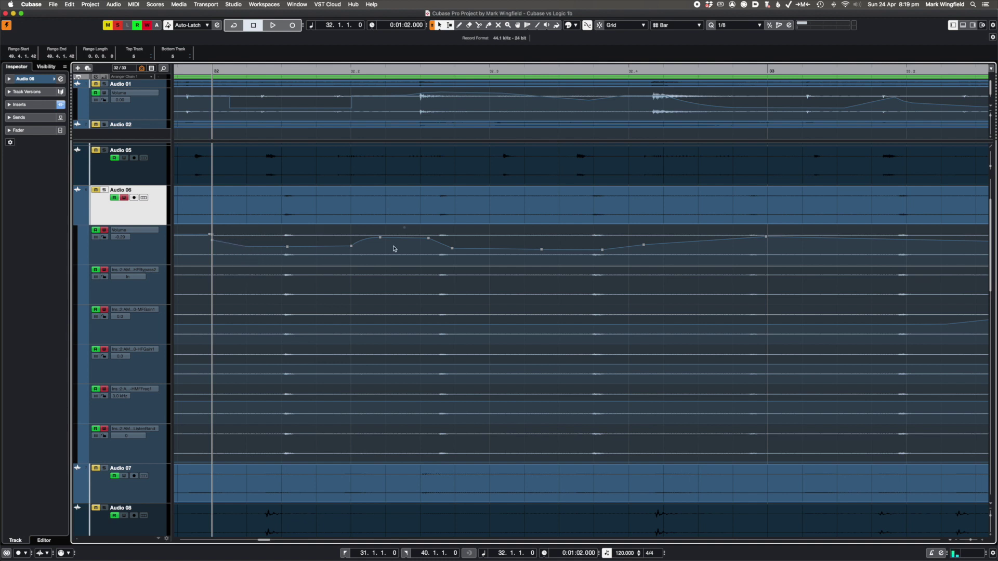
click(442, 245)
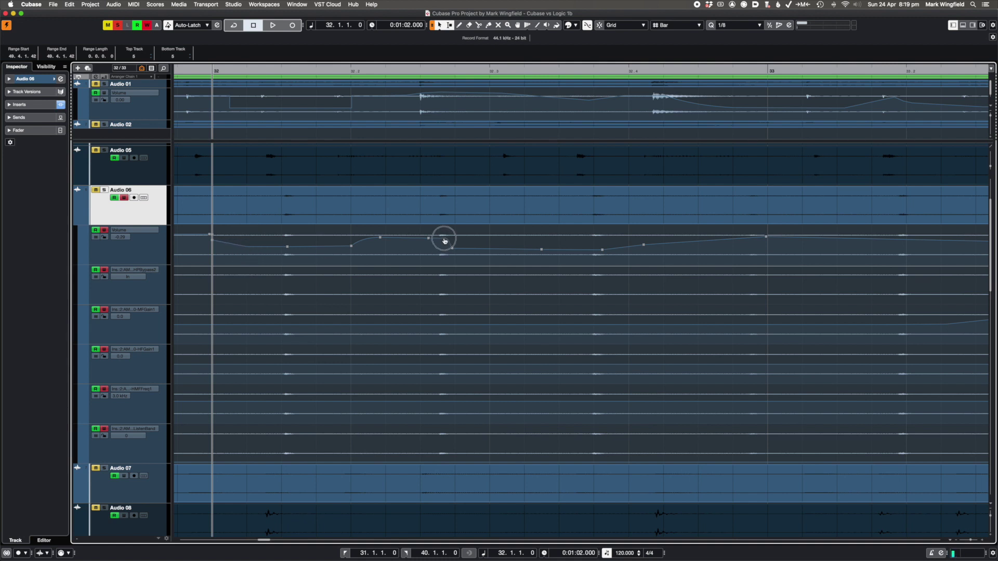
Step: Examine Audio 06's volume and EQ automation lanes across the cycle range from bar 31 to bar 40
click(496, 250)
click(499, 250)
click(92, 223)
click(91, 224)
scroll(318, 310, down, 10)
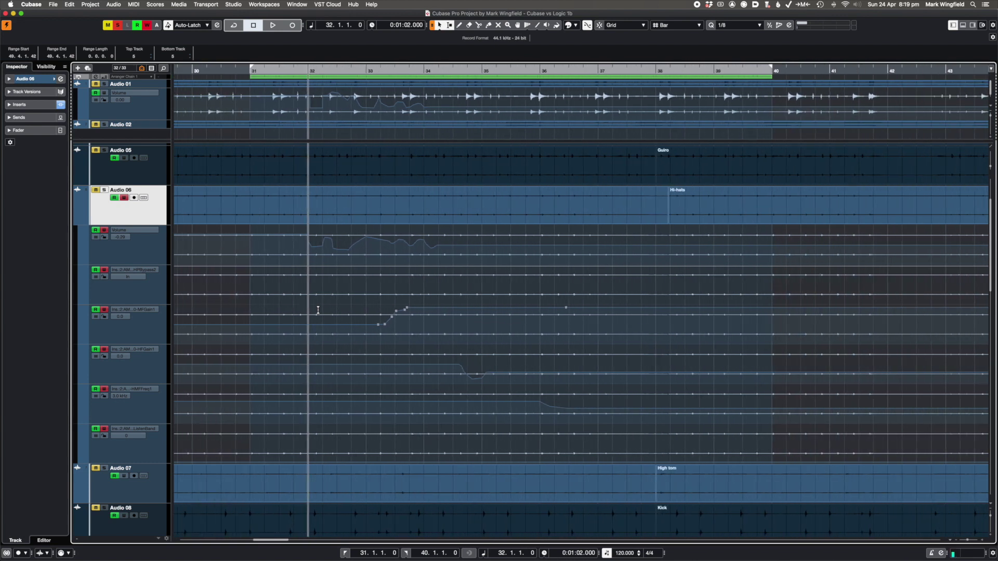
scroll(301, 290, down, 4)
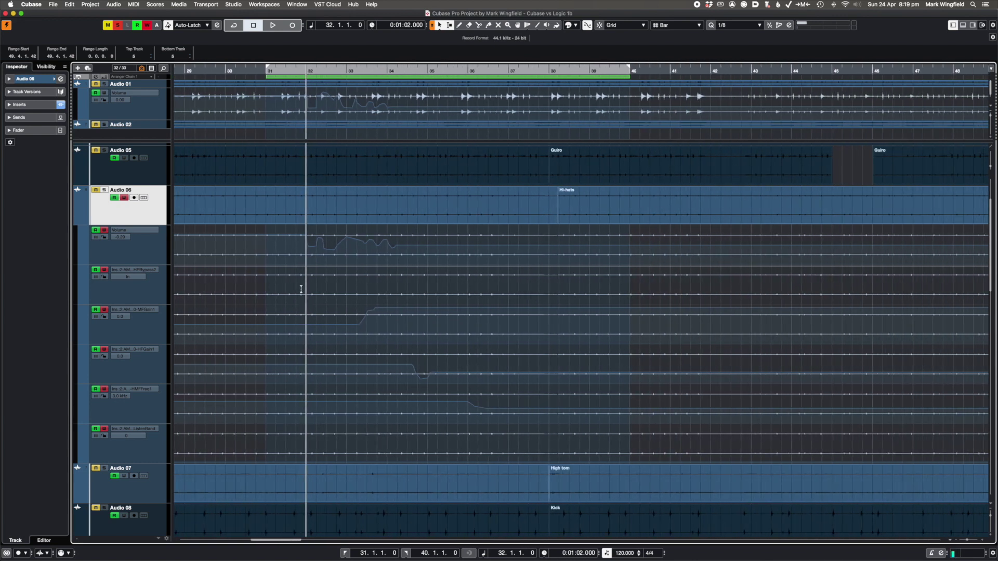
scroll(301, 289, up, 7)
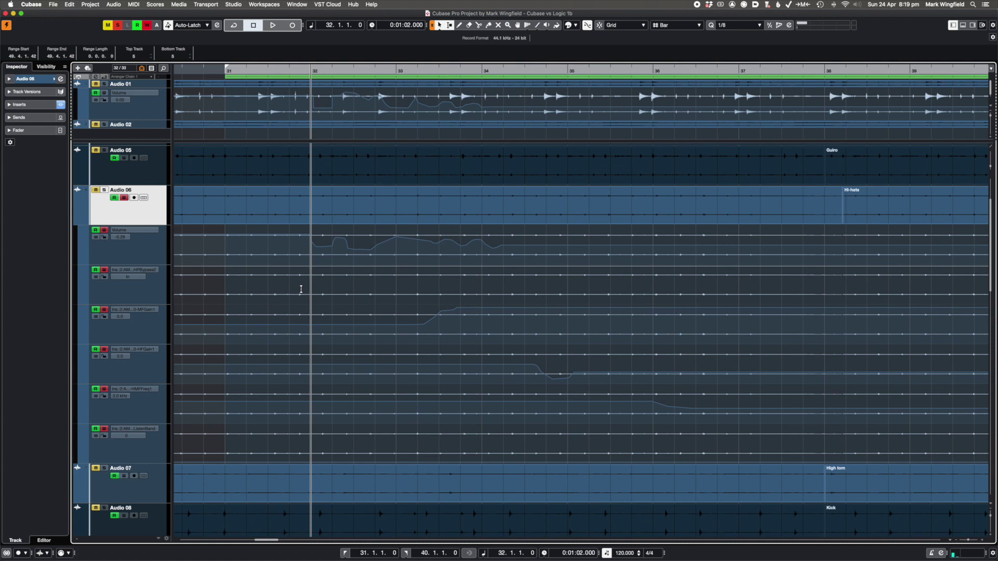
scroll(301, 289, down, 2)
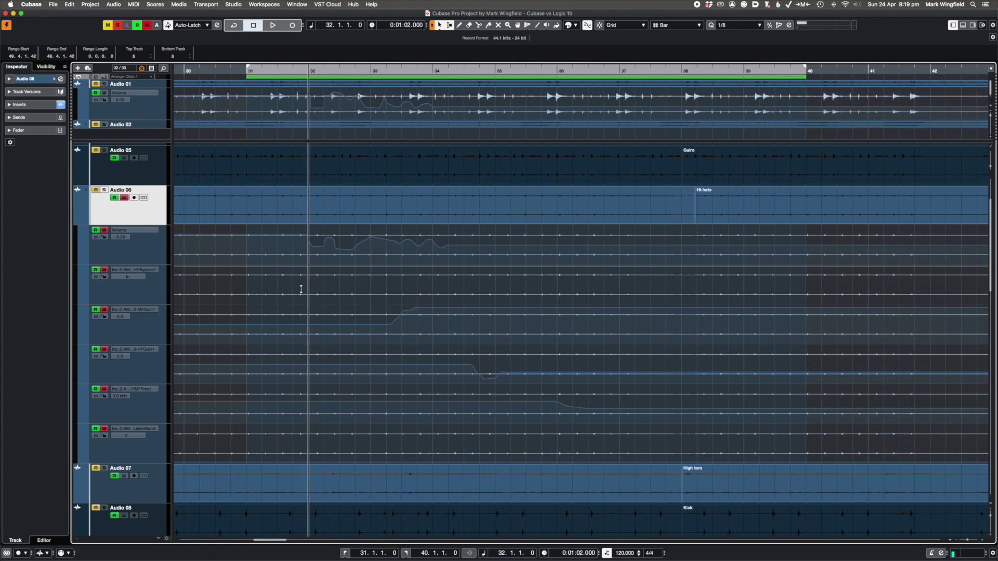
click(76, 222)
click(76, 222)
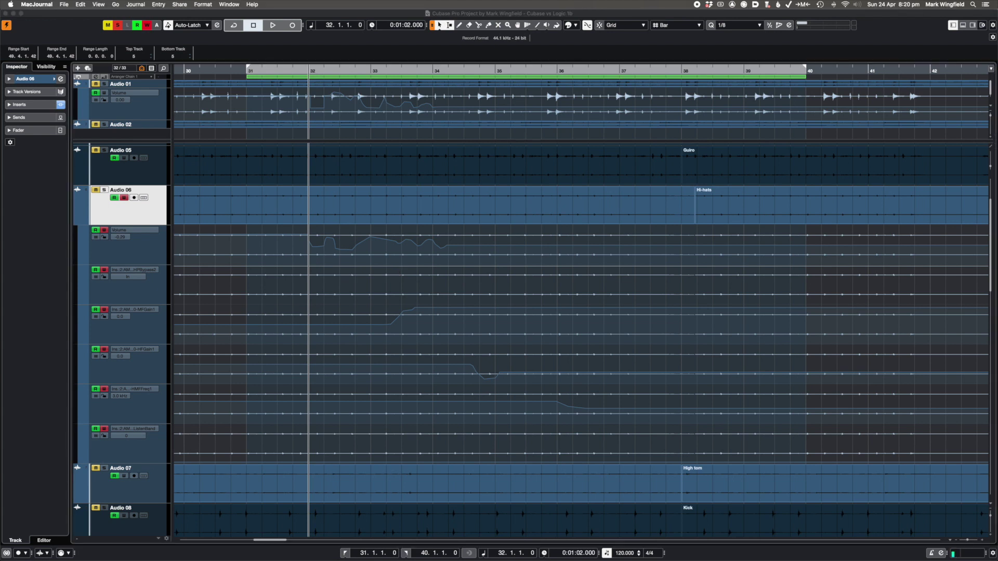
Step: Select Audio 06's volume automation points between about bars 33 and 34 and reshape them as a group
click(348, 243)
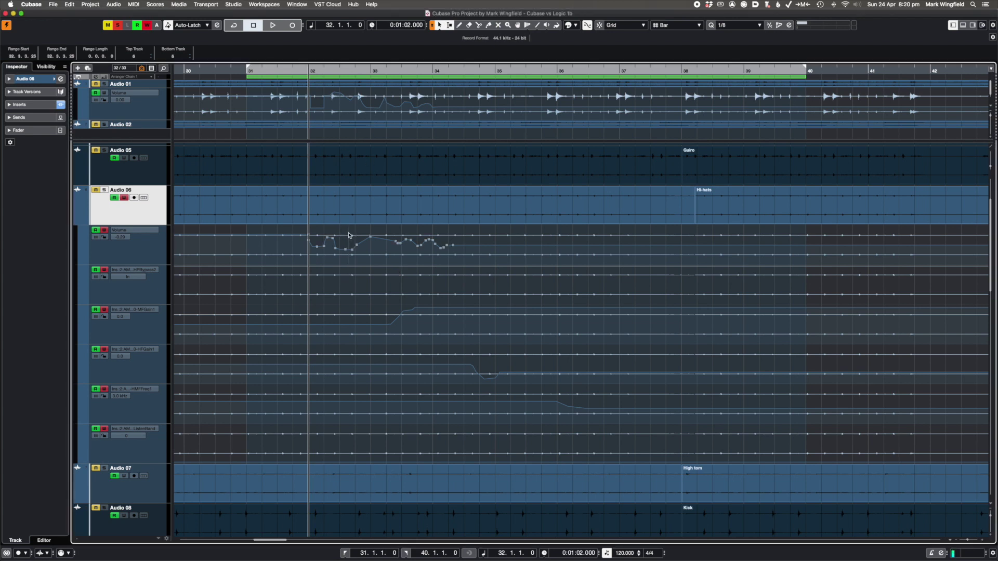
click(389, 290)
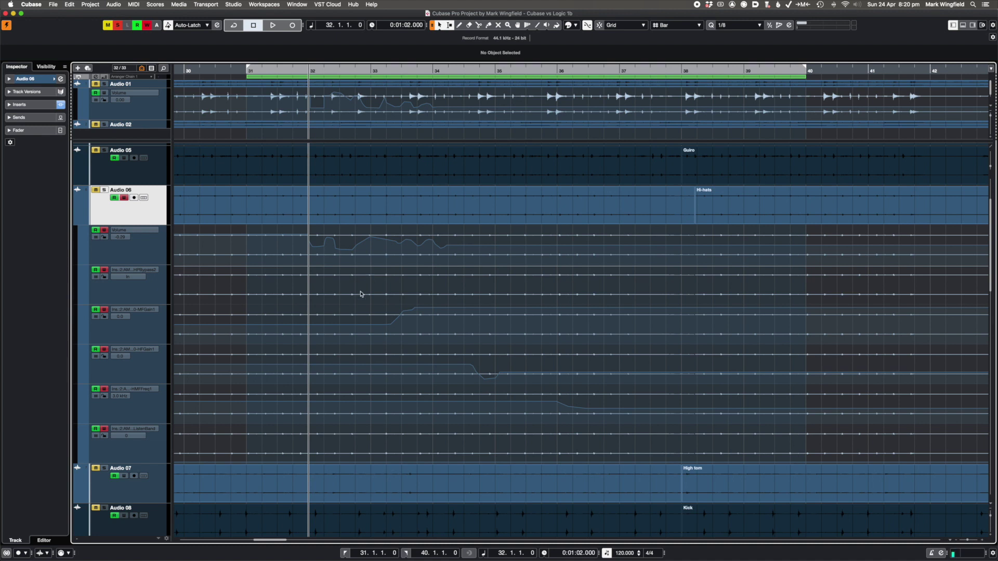
mouse_move(372, 240)
click(371, 237)
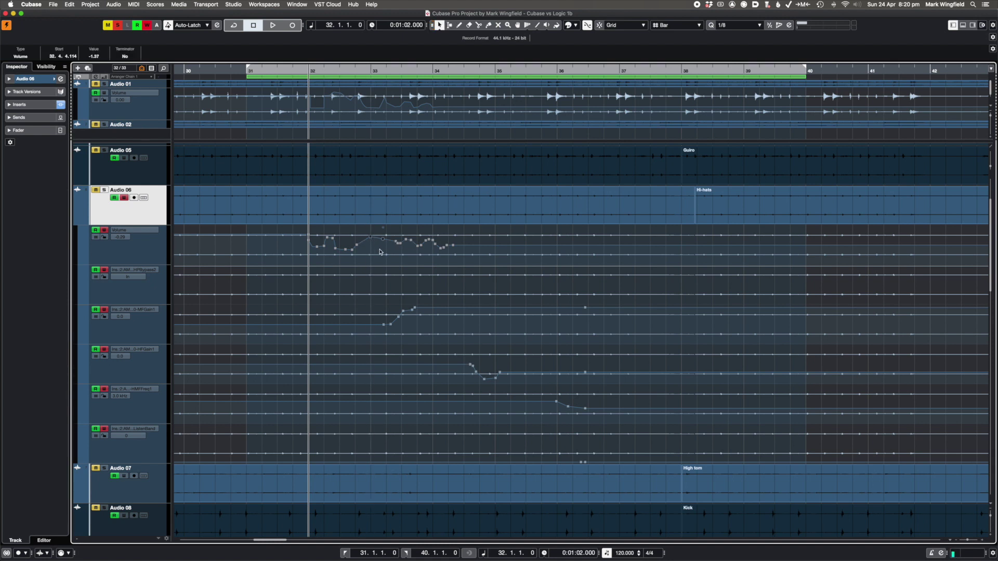
drag(434, 226, 394, 248)
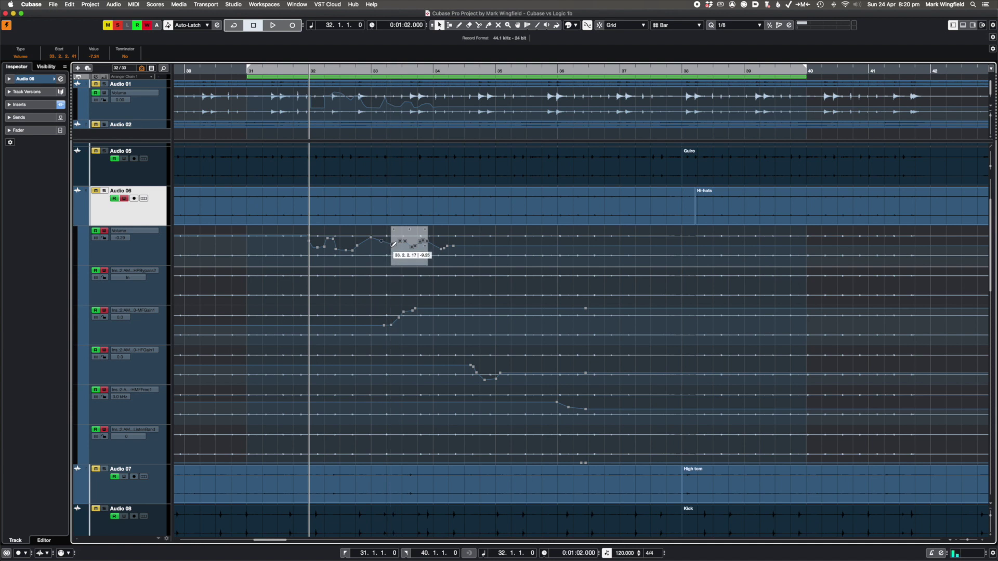
mouse_move(392, 246)
mouse_down()
mouse_move(401, 252)
mouse_move(397, 218)
mouse_move(400, 240)
mouse_move(399, 230)
mouse_up()
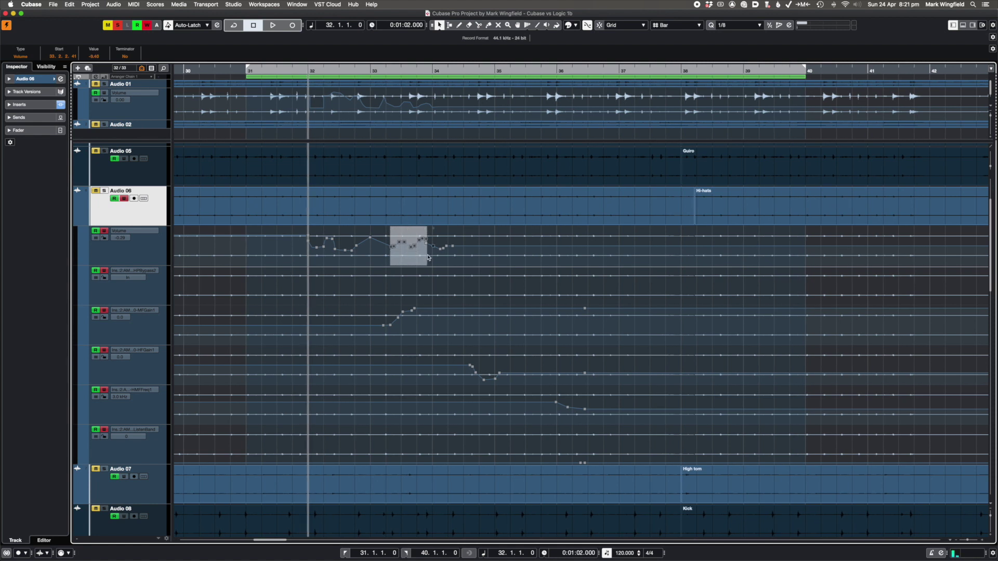
click(433, 257)
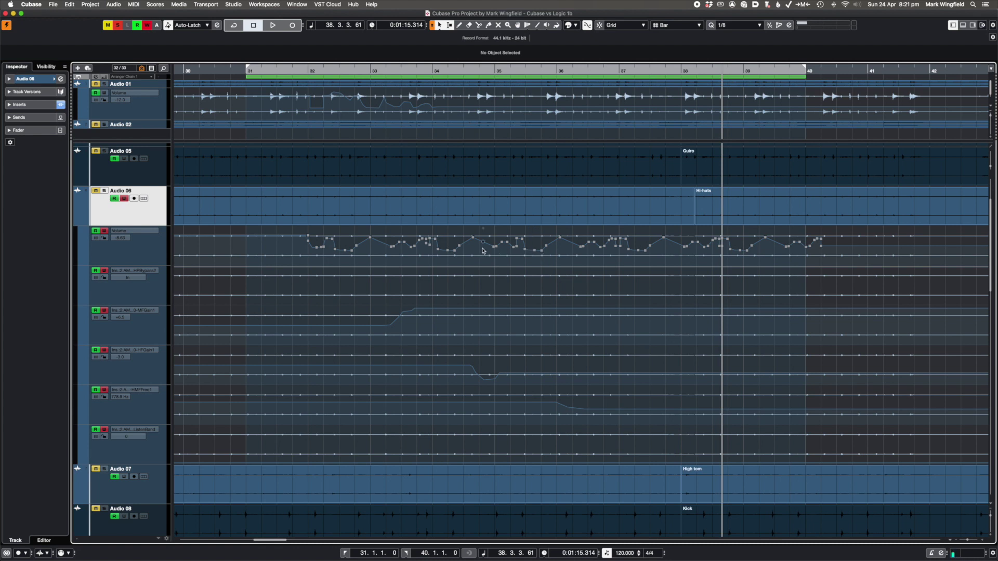
Step: Lower the Audio 06 volume automation point at 34.4.2.14 to -9.05 and place the playhead at 34.4.3.75
drag(483, 242, 484, 250)
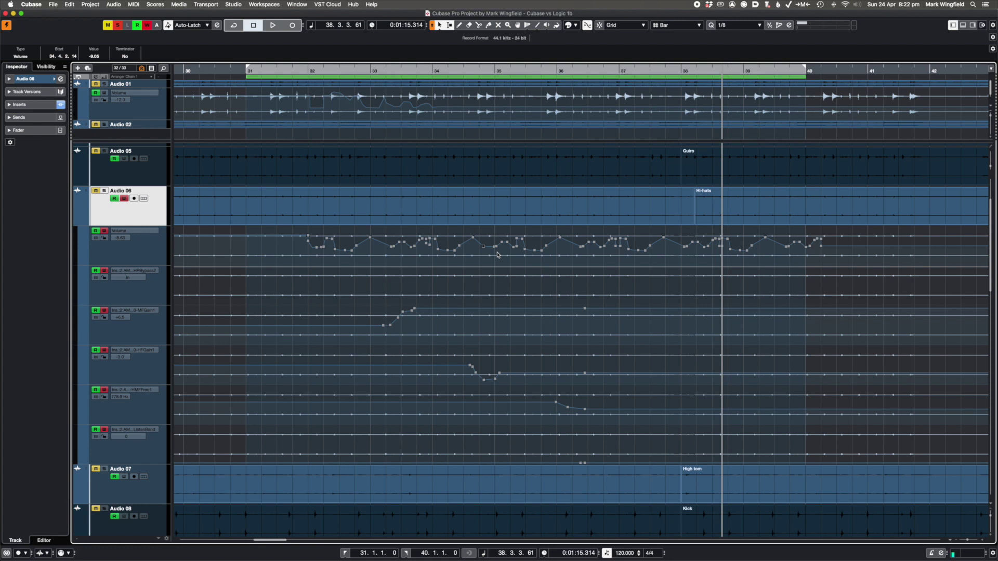
click(490, 70)
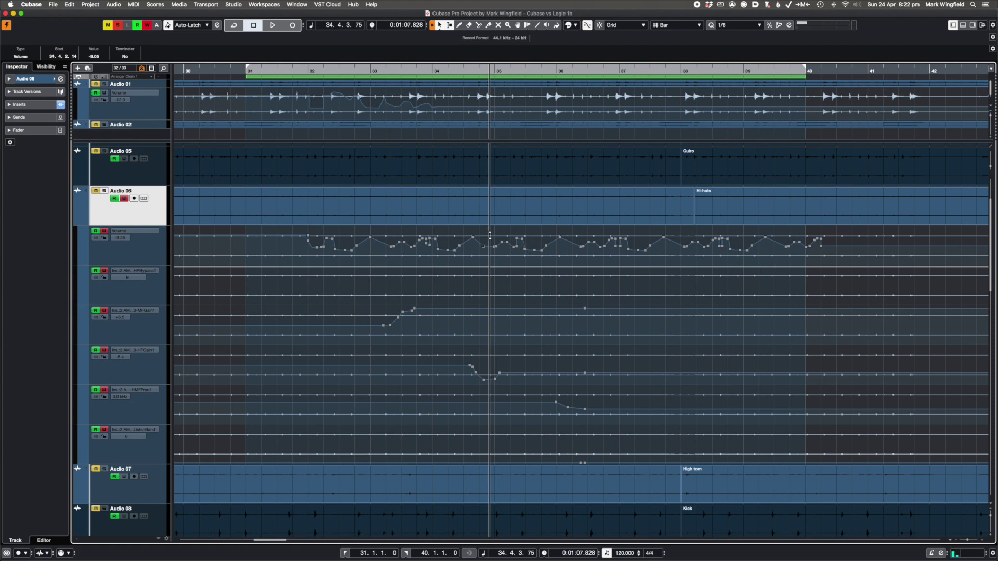
mouse_move(495, 249)
key(super+Tab)
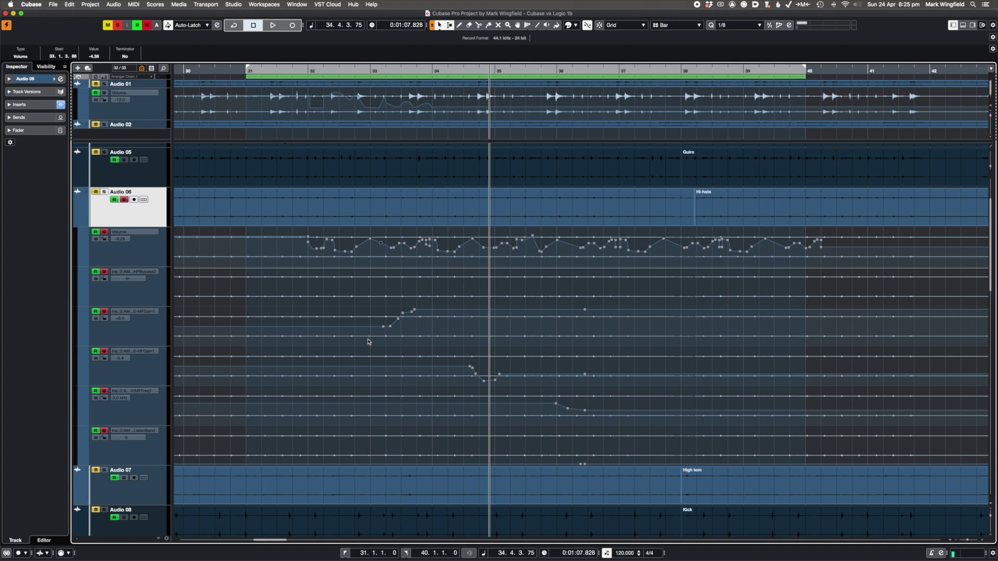
Step: Open the Export Audio Mixdown dialog and choose the REVERB FX channel as the single channel to export
key(super+b)
drag(599, 137, 357, 75)
click(294, 143)
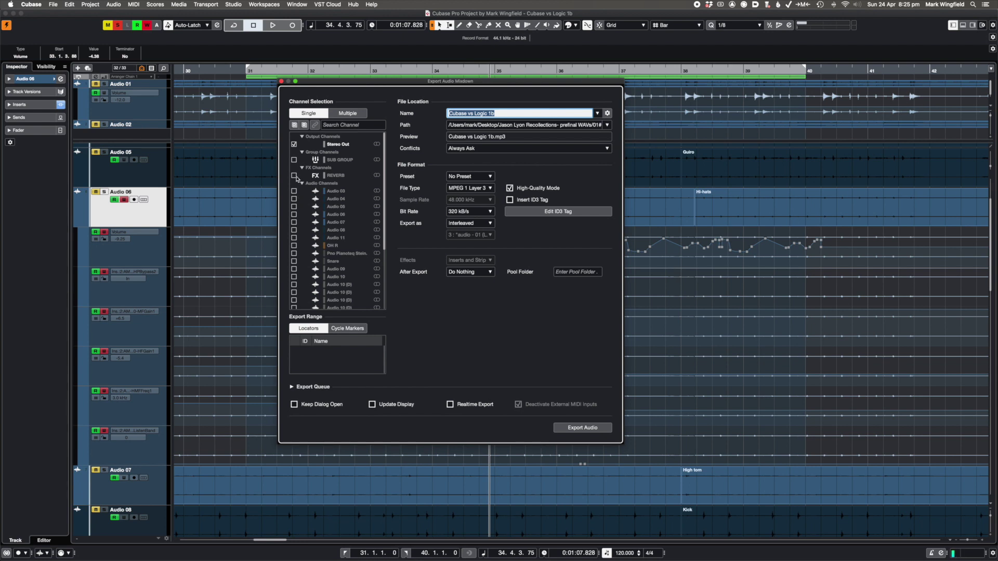
click(294, 175)
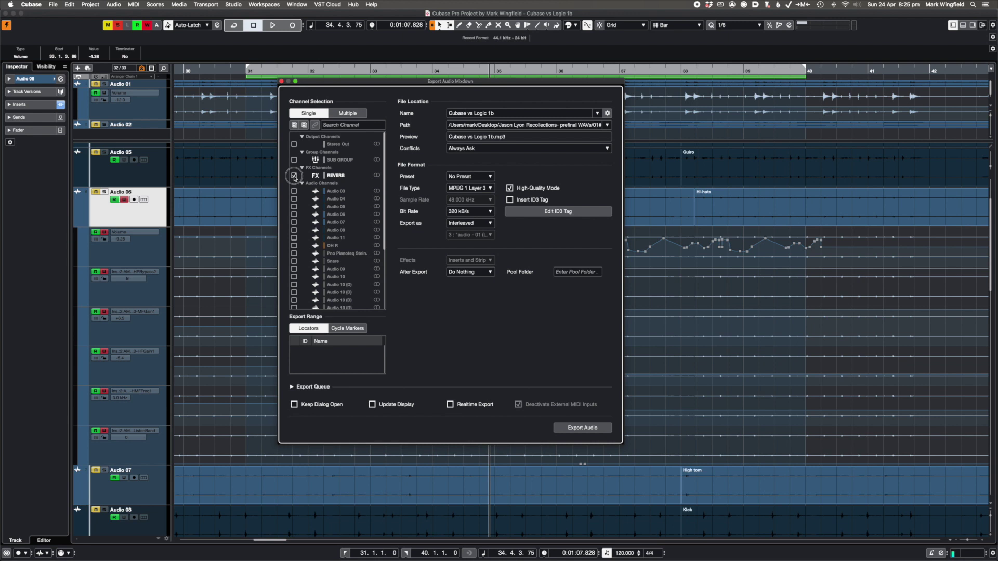
Step: Try the Snare channel as the single export source, choosing the SUB GROUP before and after it
click(294, 159)
click(294, 261)
scroll(294, 263, down, 2)
scroll(294, 262, up, 2)
click(294, 160)
scroll(326, 243, down, 5)
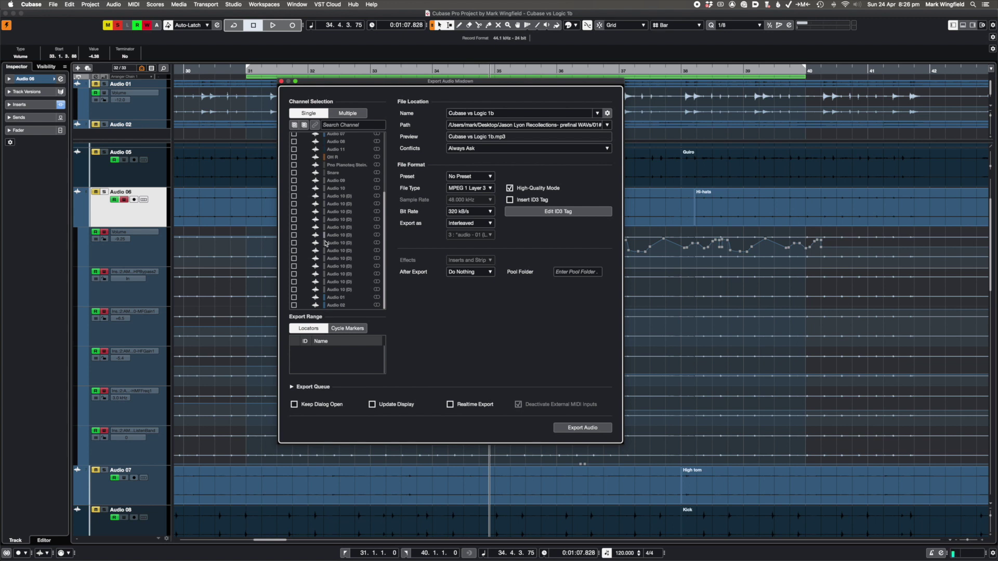
Step: Switch the export to multiple channels, show the export queue, and add REVERB and Audio 05 to the channel selection
click(349, 114)
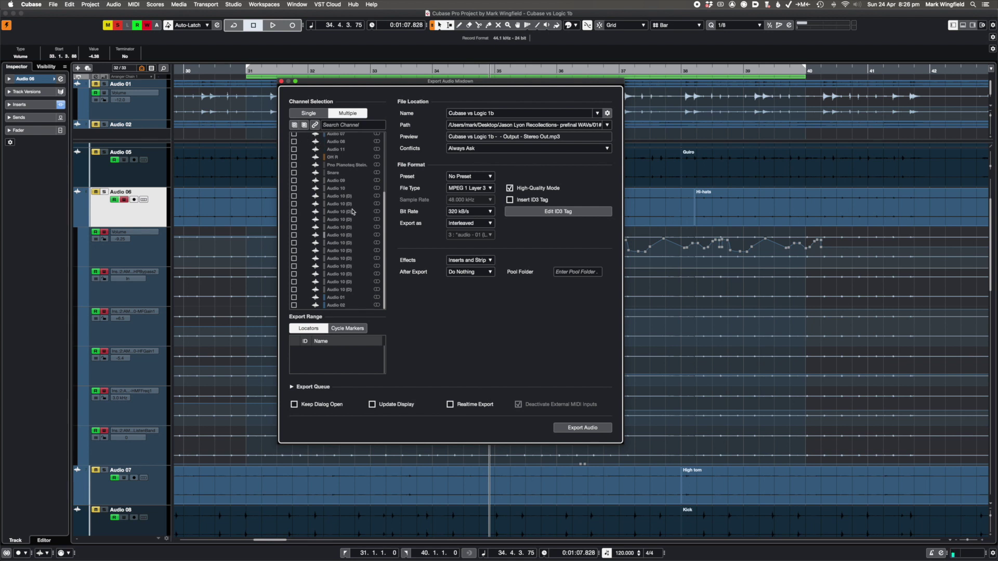
click(292, 387)
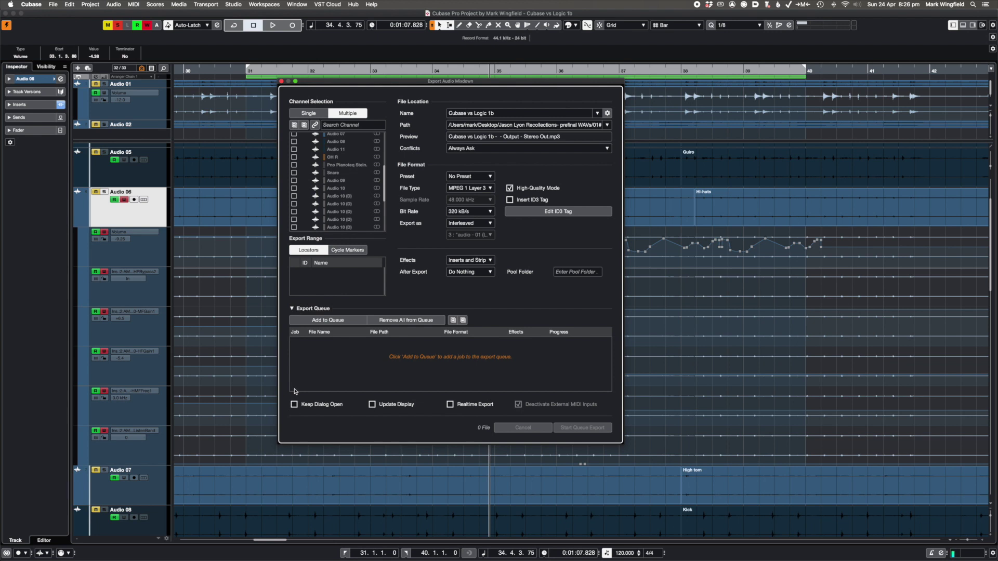
scroll(303, 148, up, 10)
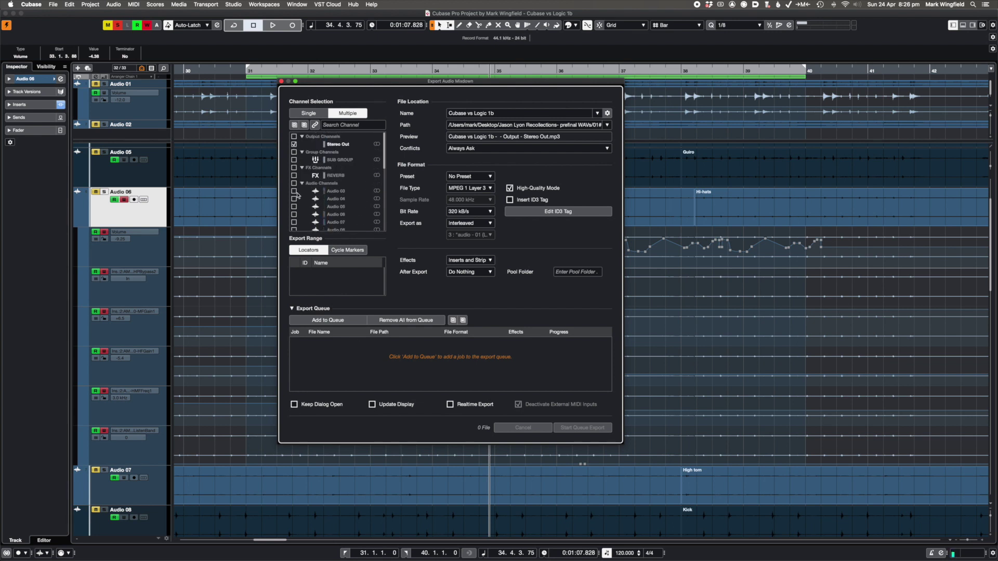
click(294, 176)
click(294, 207)
scroll(312, 182, down, 3)
scroll(309, 198, down, 1)
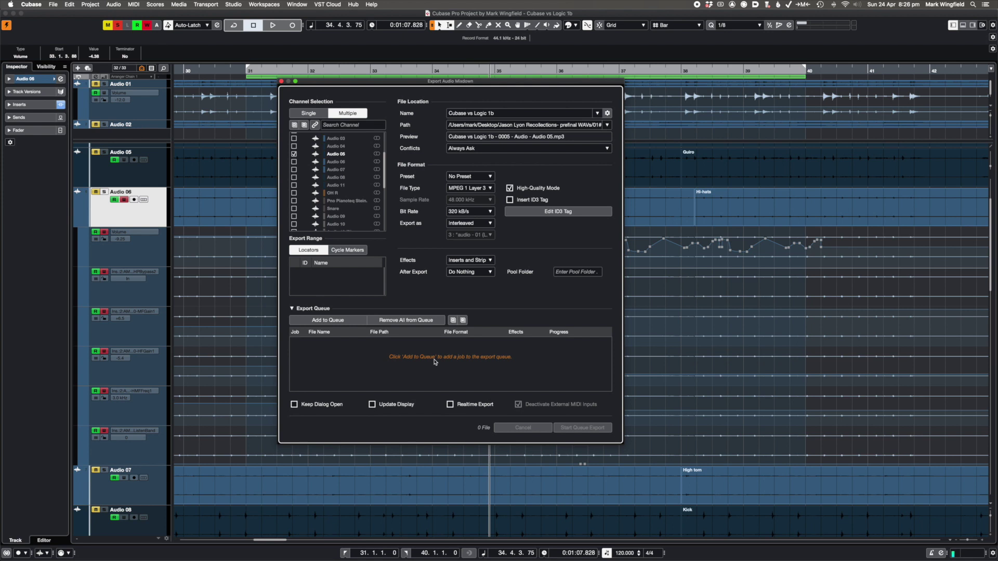
Step: Set the export file type to Wave and the sample rate to 88.200 kHz
click(491, 190)
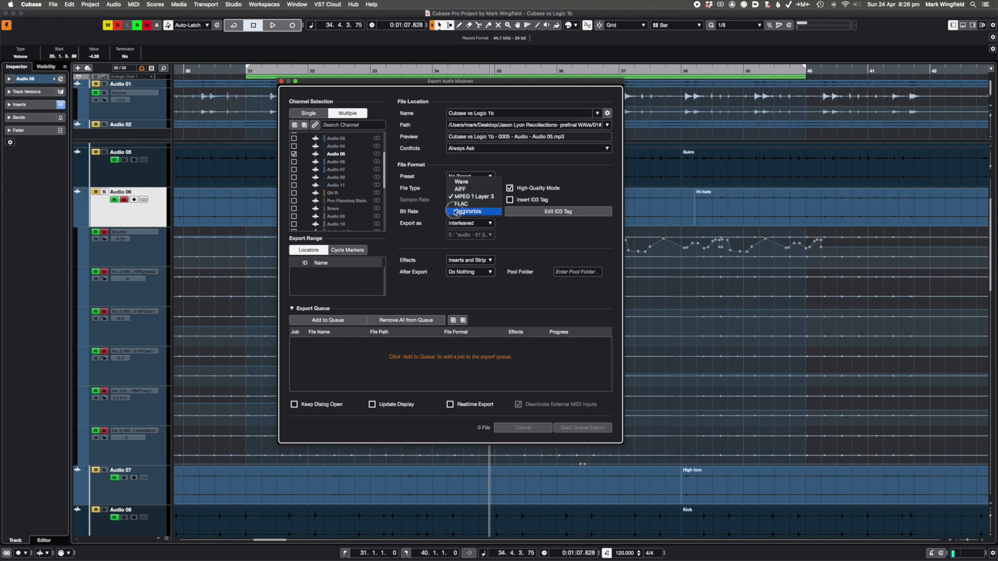
click(490, 183)
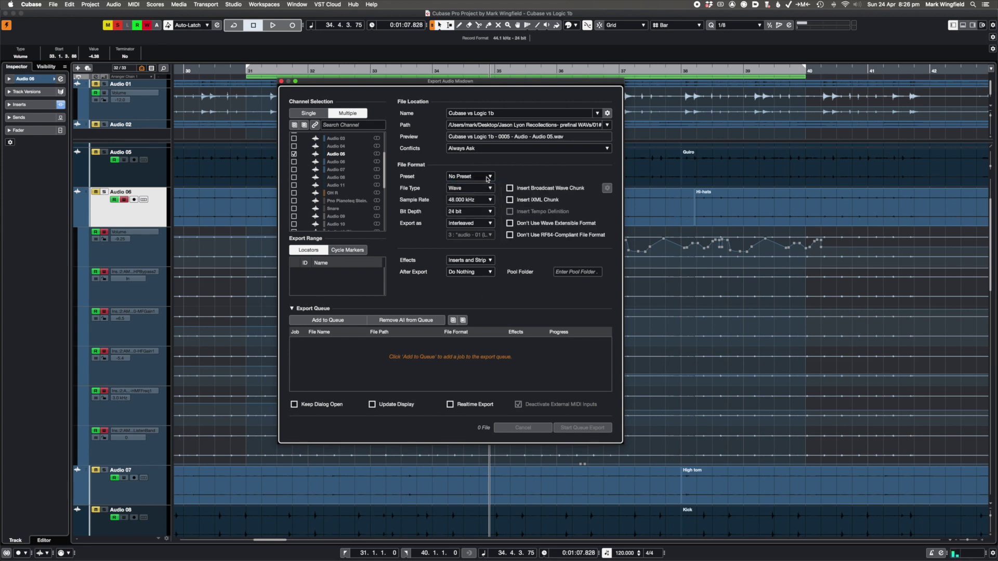
click(484, 201)
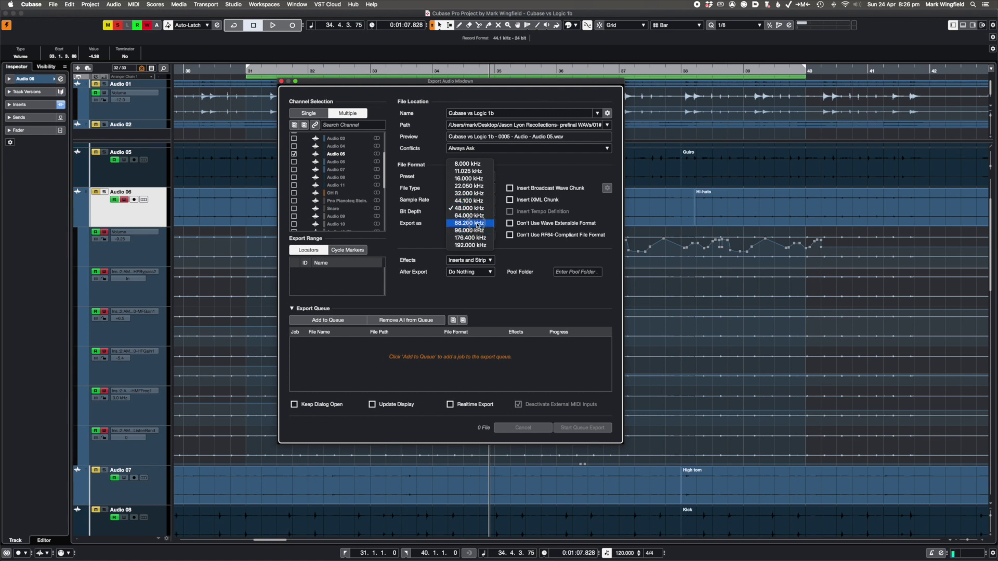
click(477, 223)
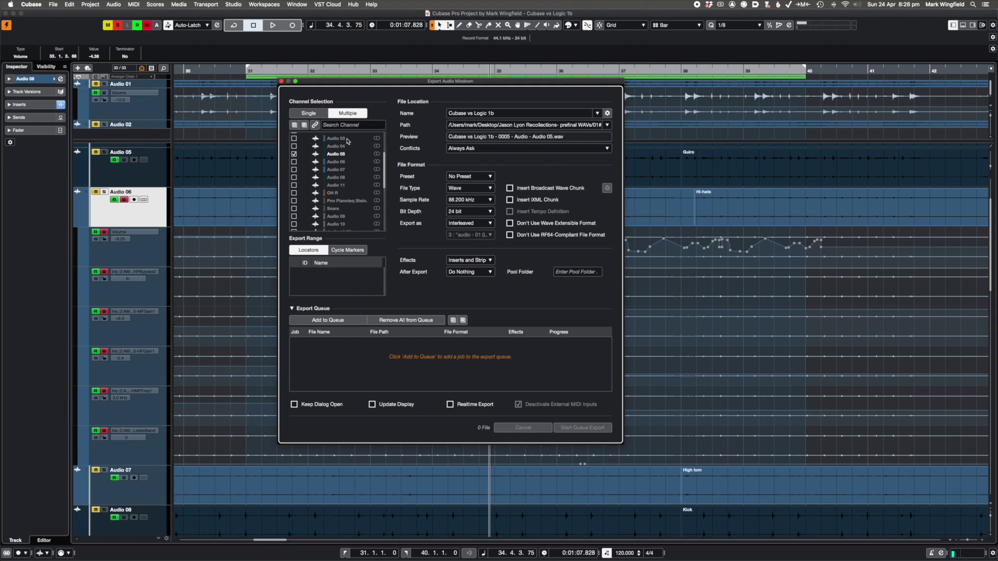
Step: Review the channel batch naming scheme for the exported files and close the export dialog
scroll(304, 155, up, 5)
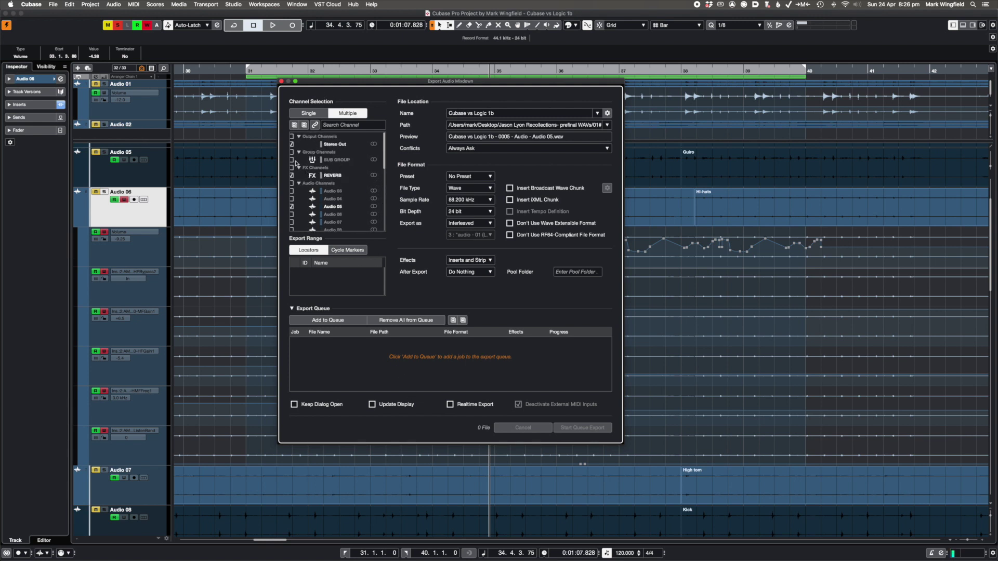
drag(480, 85, 454, 79)
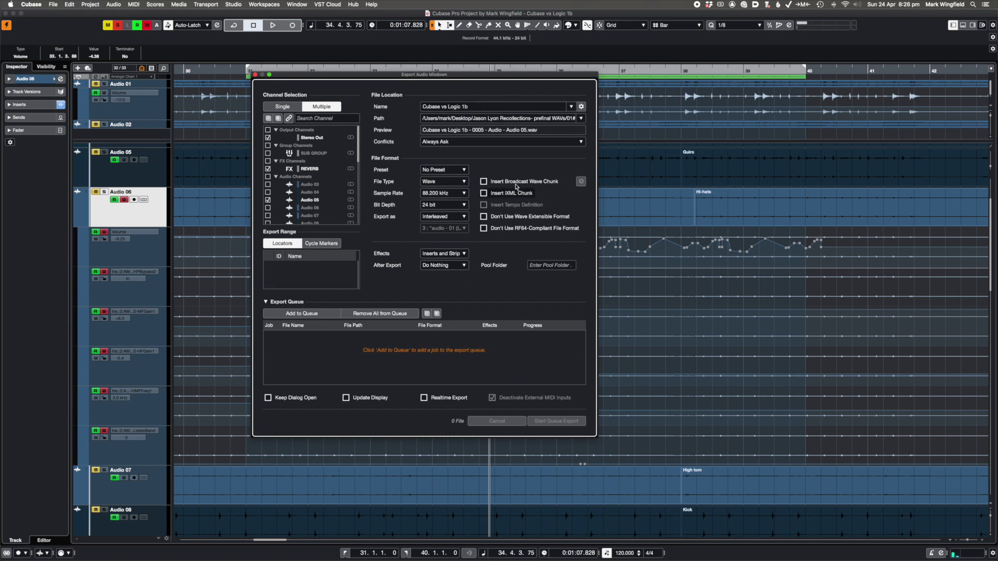
click(581, 107)
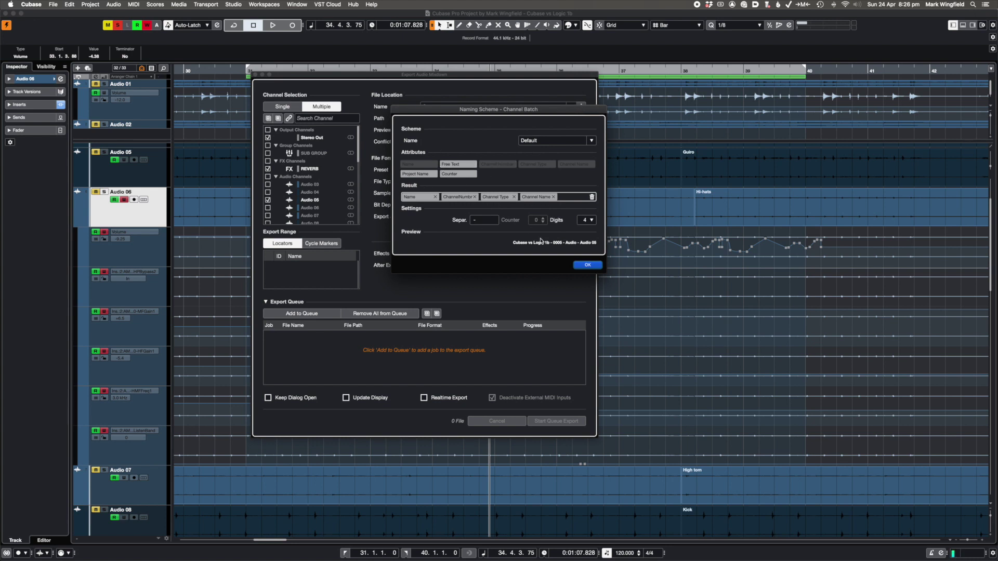
click(576, 262)
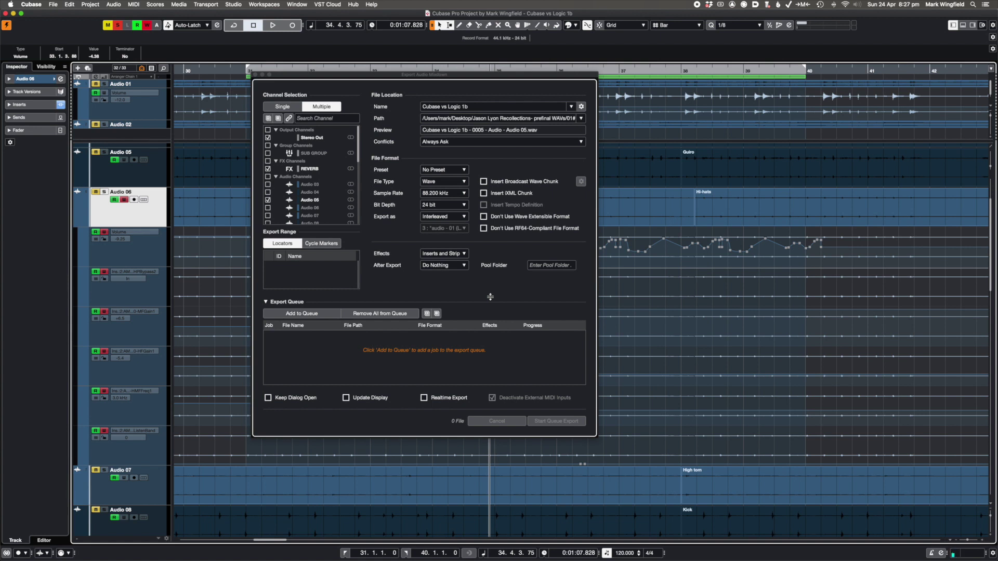
key(Escape)
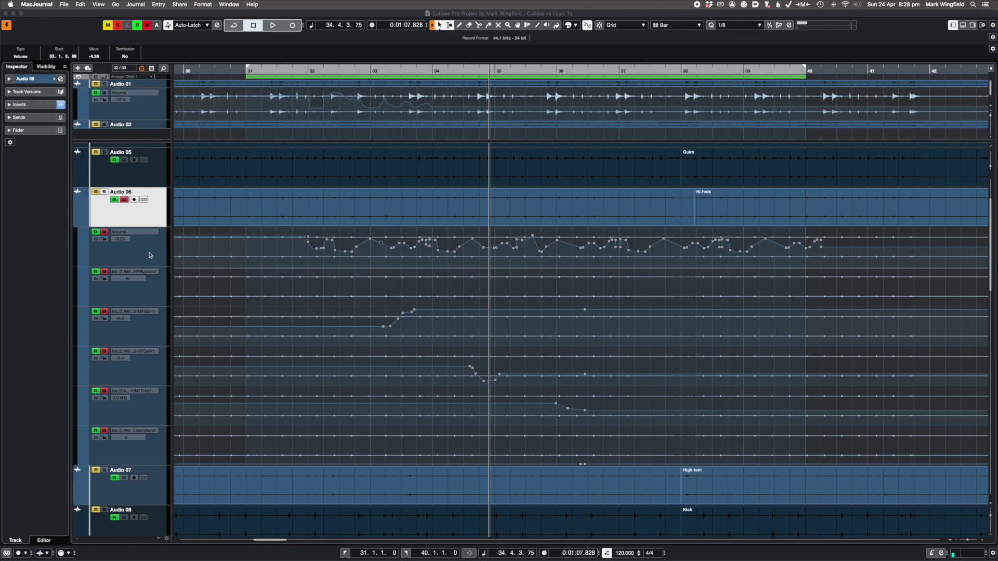
Step: Select the Audio 10 (D) track directly above the SUB GROUP track
click(151, 259)
click(153, 215)
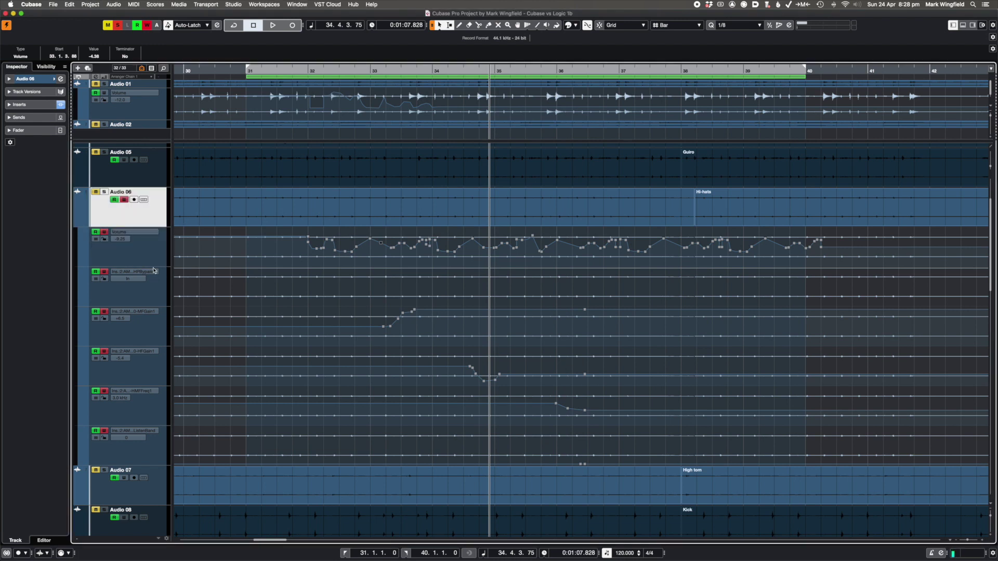
scroll(155, 268, down, 6)
scroll(155, 268, down, 3)
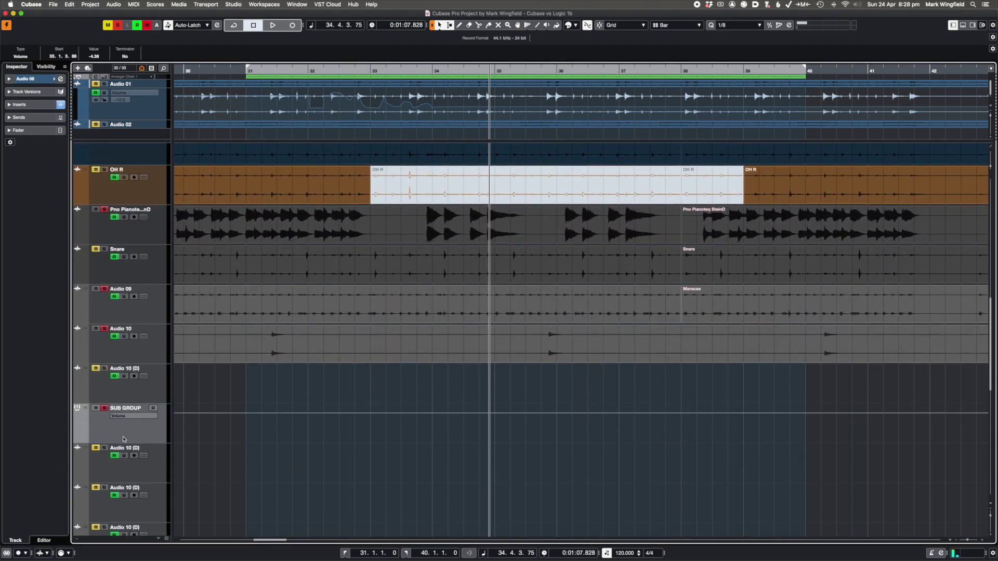
click(154, 388)
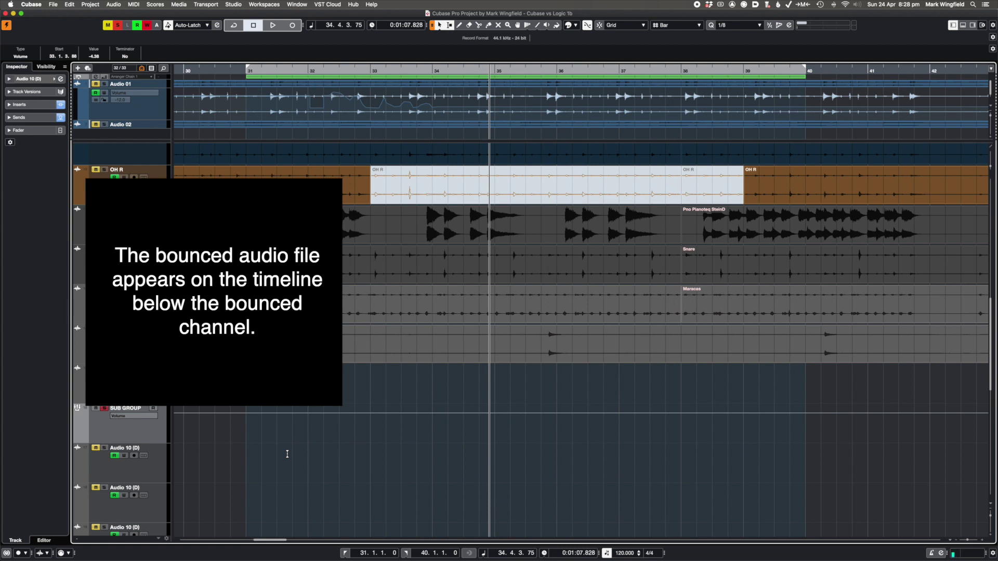
Step: Examine the timeline around the Audio 10 (D) and SUB GROUP tracks and the audio tracks above them
scroll(280, 446, up, 10)
scroll(281, 446, right, 3)
scroll(280, 442, up, 5)
scroll(279, 443, left, 3)
scroll(279, 443, down, 15)
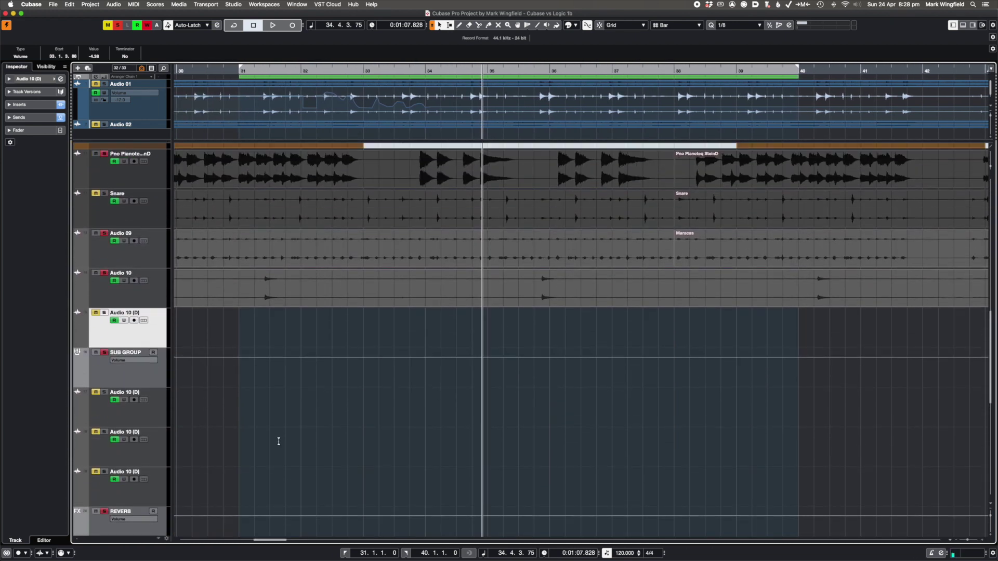
scroll(278, 441, up, 4)
scroll(280, 428, down, 3)
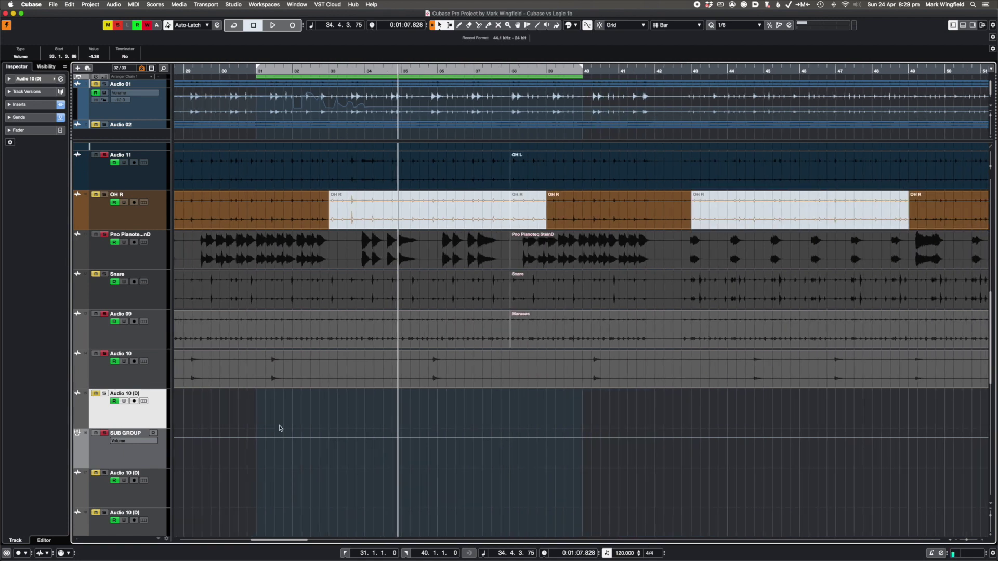
scroll(279, 428, down, 5)
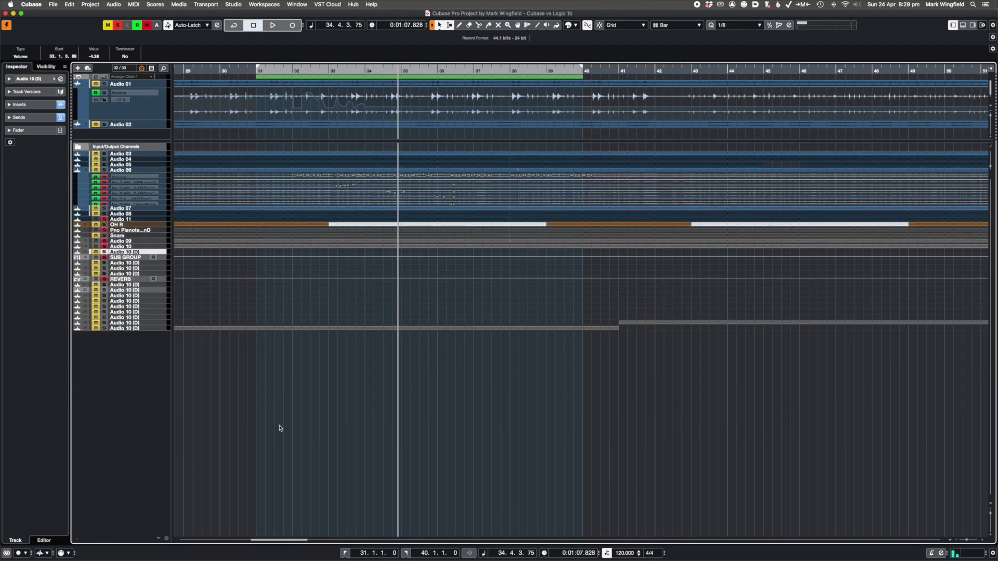
scroll(279, 428, up, 5)
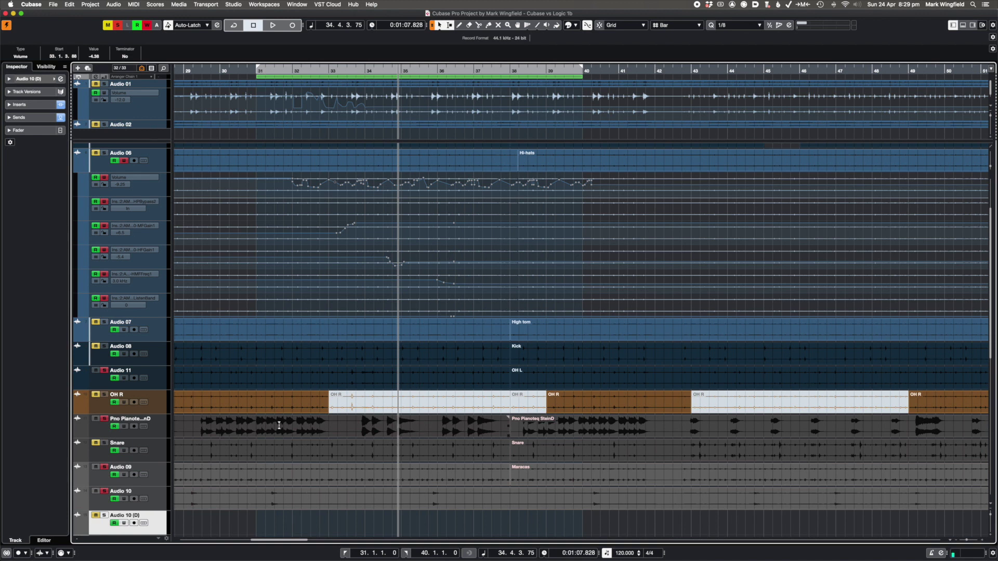
scroll(455, 349, down, 2)
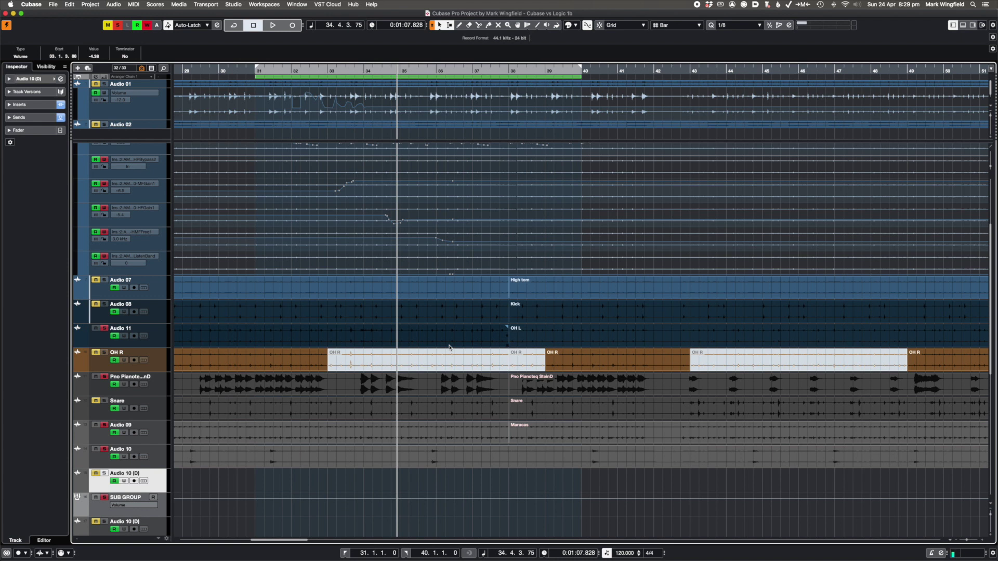
scroll(449, 347, down, 5)
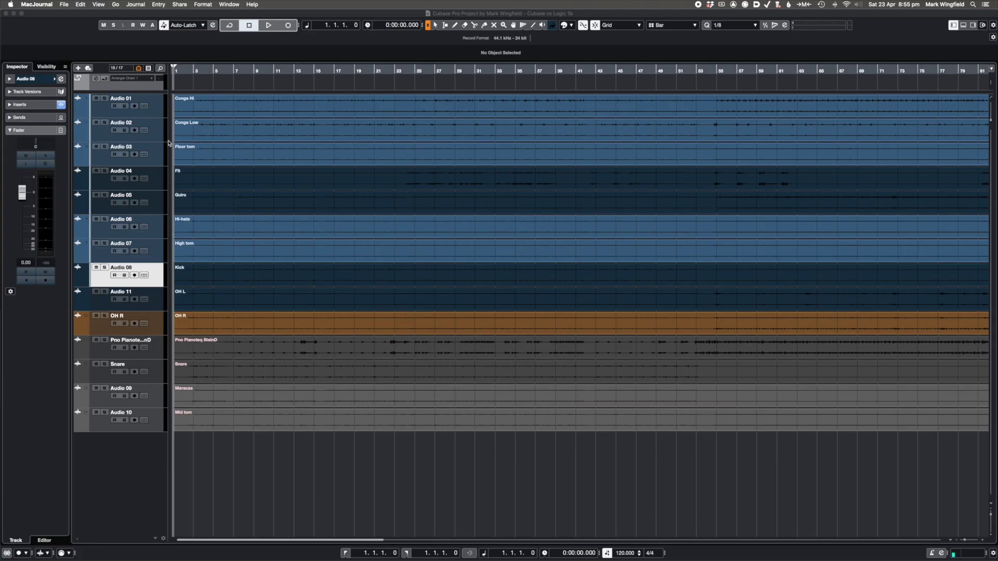
Step: Open the MixConsole, place it over the project window and enlarge it with the Control Room section showing
key(F3)
drag(549, 13, 382, 12)
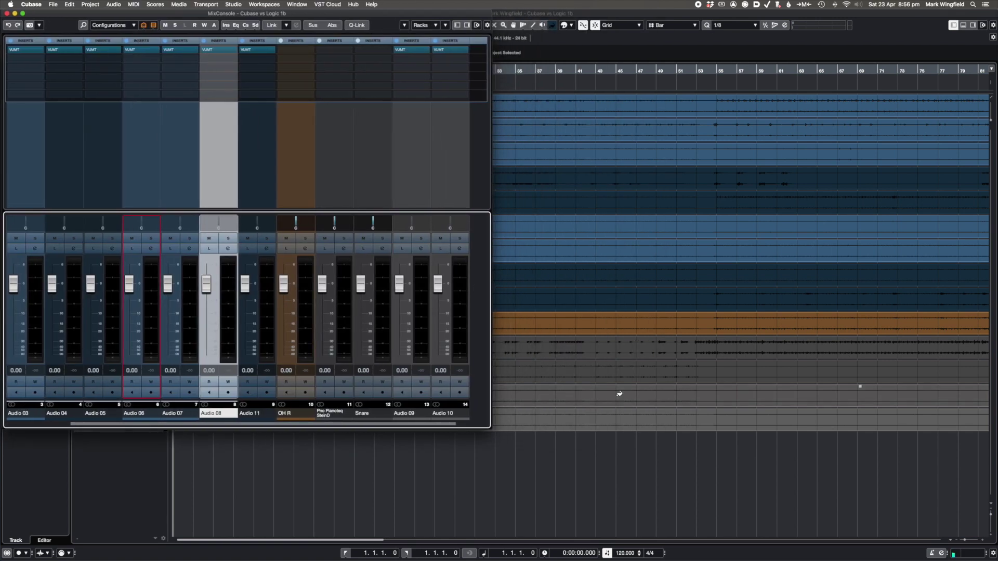
drag(487, 431, 528, 494)
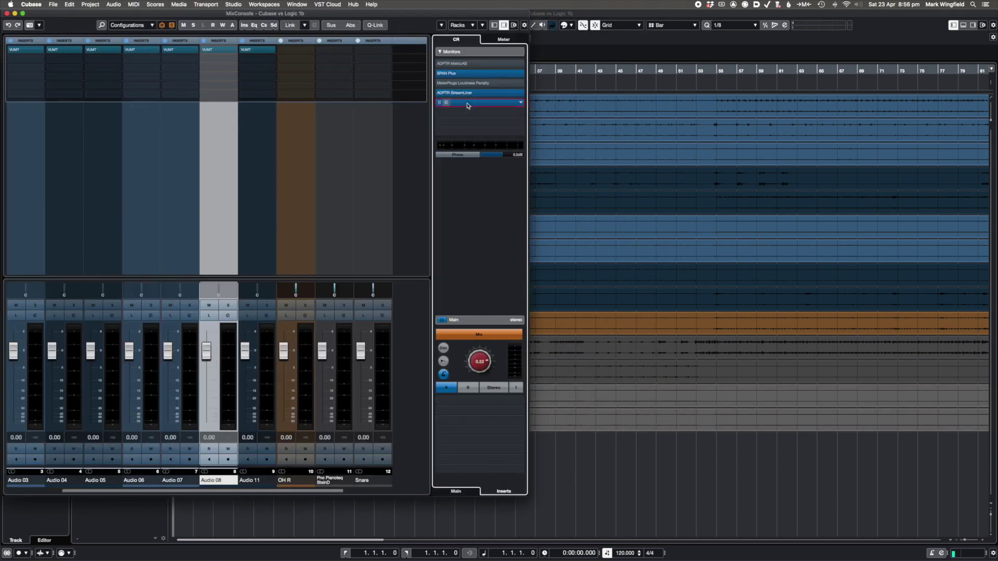
Step: Open the Sonarworks Reference 4 insert in the Control Room, examine its calibration profile and response curves, and close it
click(467, 103)
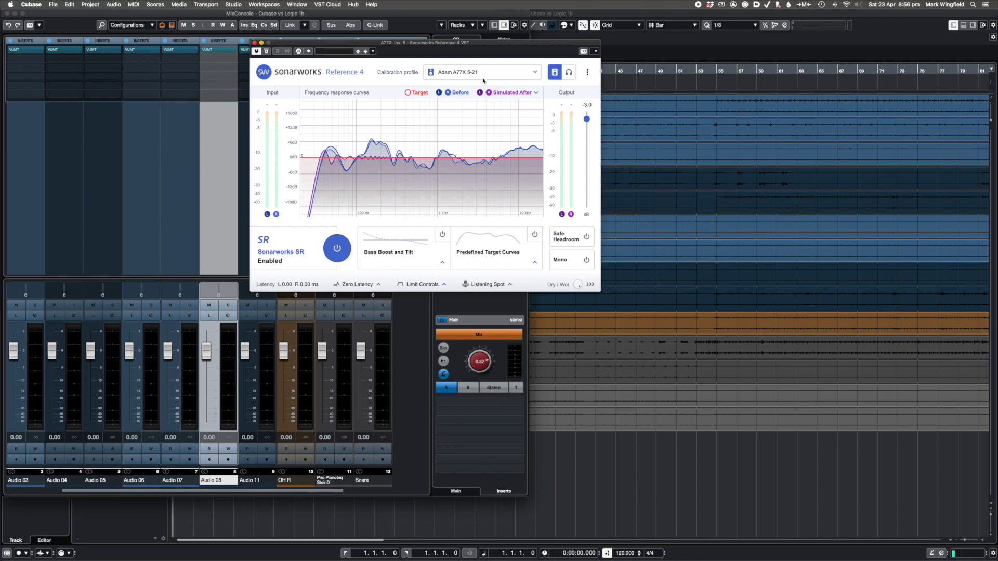
drag(457, 43, 456, 53)
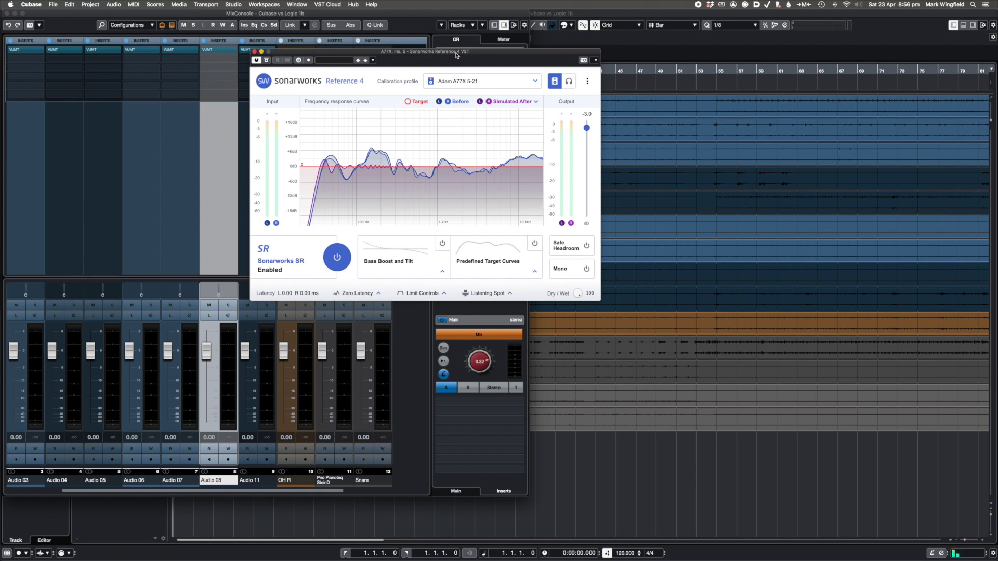
drag(336, 51, 345, 60)
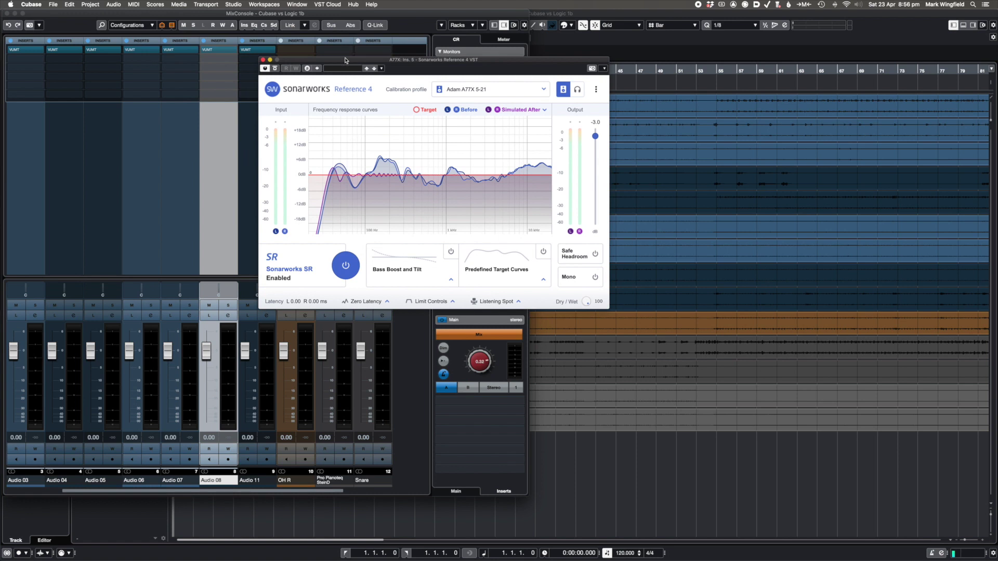
click(263, 60)
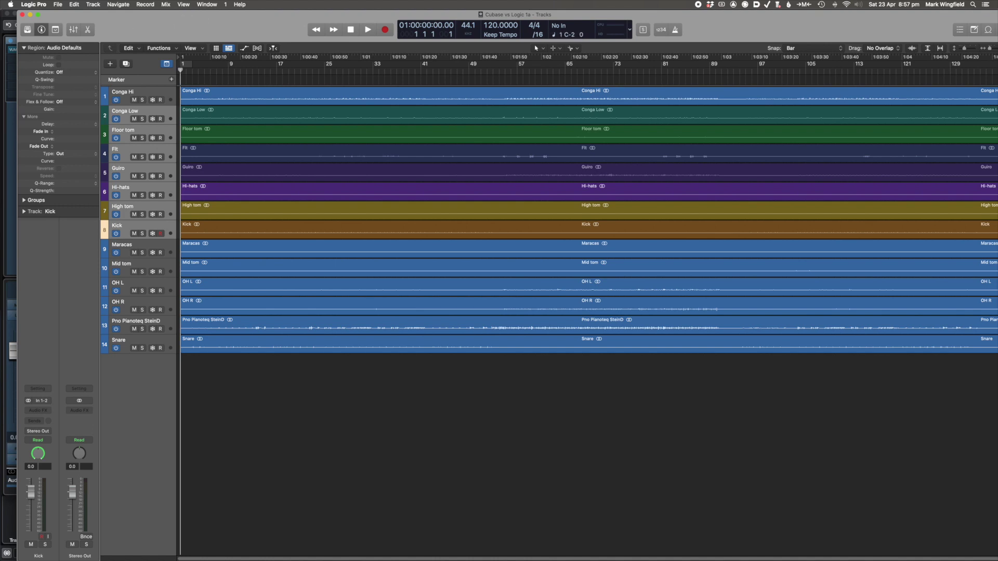
Step: In Logic Pro, open the mixer and load the user channel strip setting Mastering 9-19 -1 on the Stereo Out channel
key(super+2)
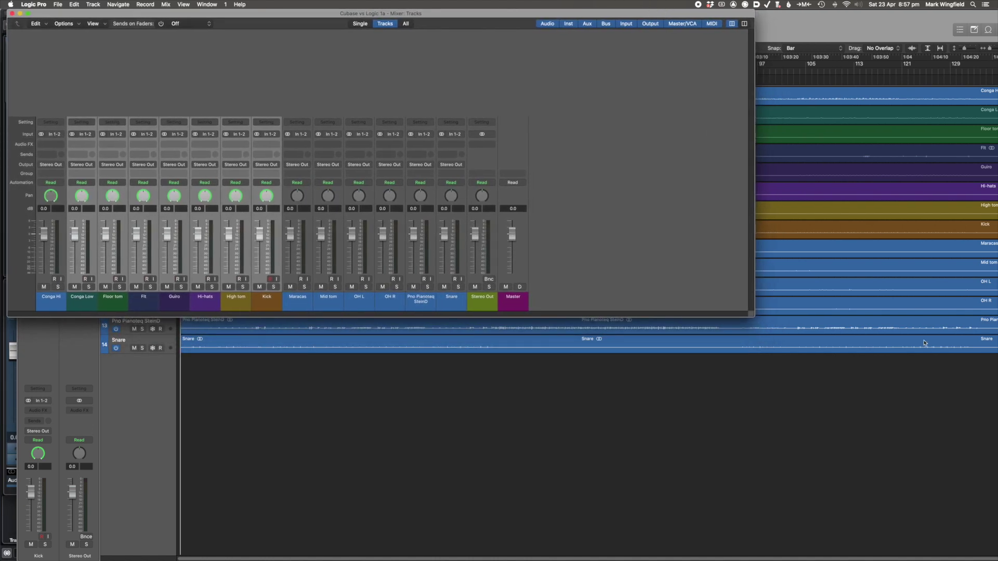
click(491, 125)
mouse_move(515, 245)
mouse_move(592, 245)
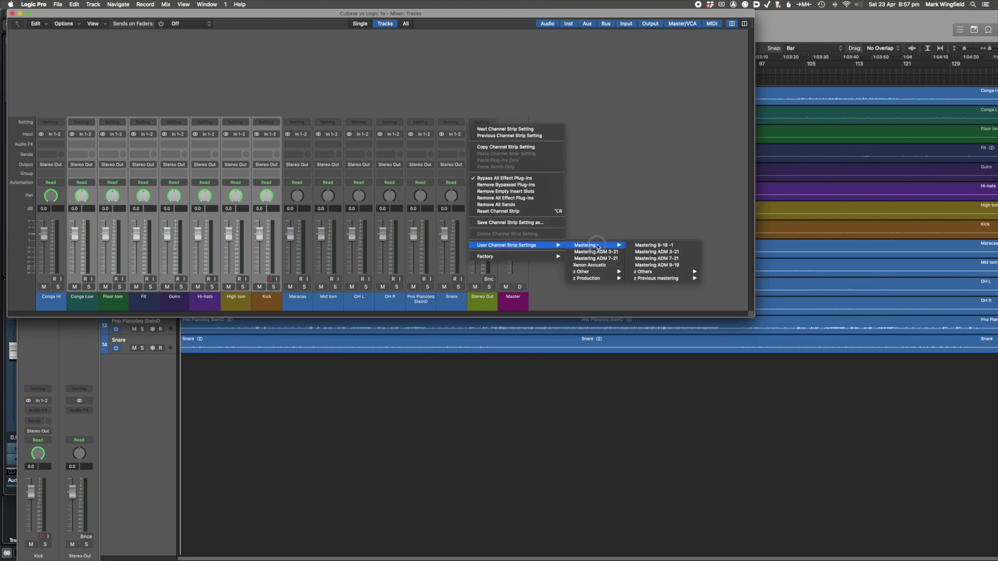
click(641, 245)
Step: Replace the stereo output's channel strip setting with the user setting Mastering ADM 3-21
click(489, 93)
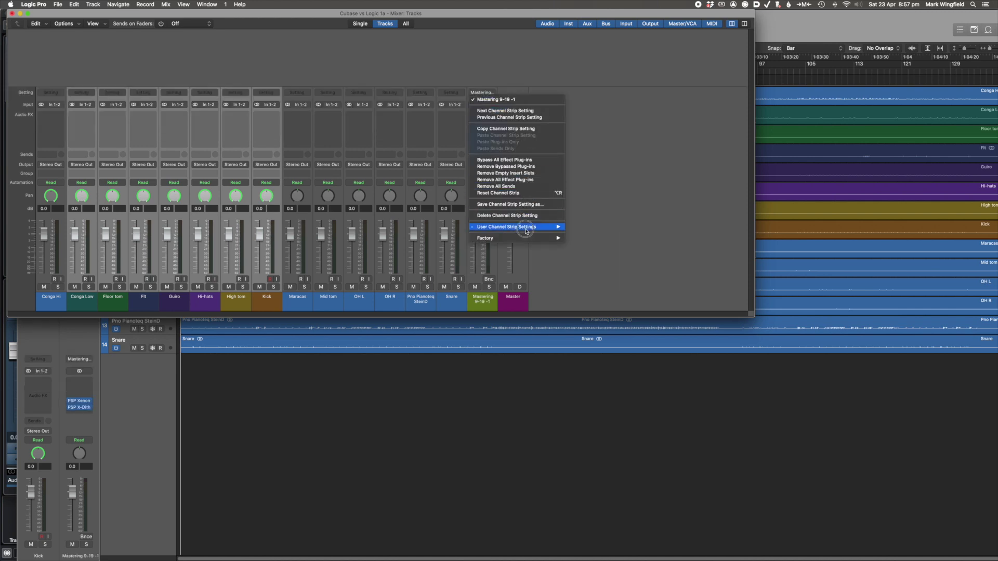
mouse_move(526, 231)
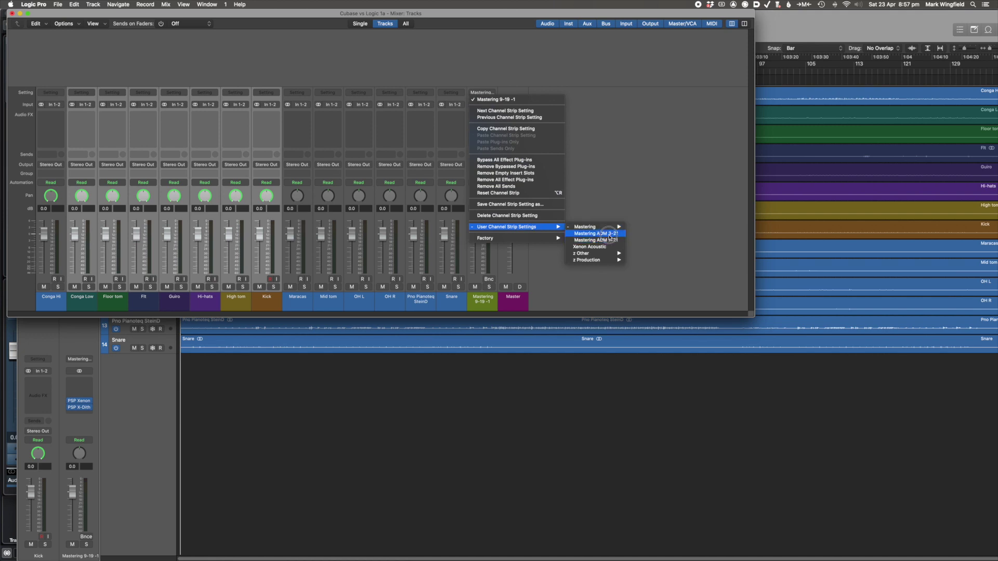
click(609, 235)
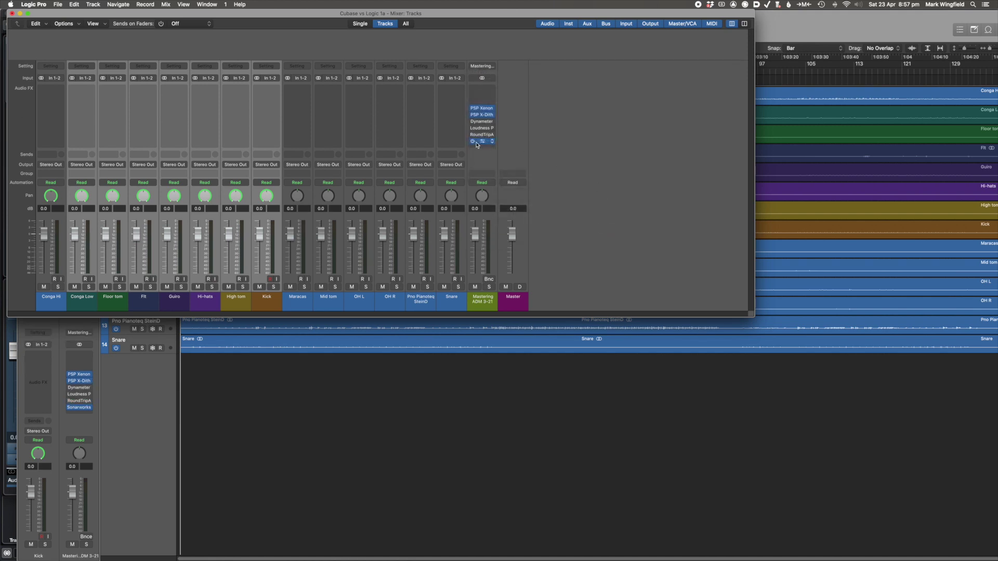
Step: Examine the Sonarworks Reference 4 plug-in on the stereo output channel, including its bypass control and calibration profile, and close it
click(484, 142)
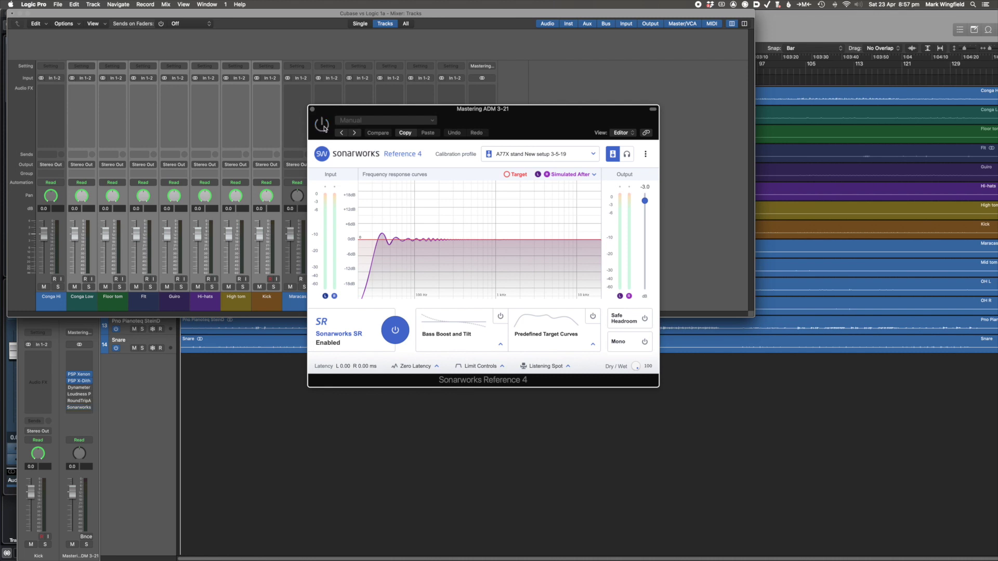
click(312, 109)
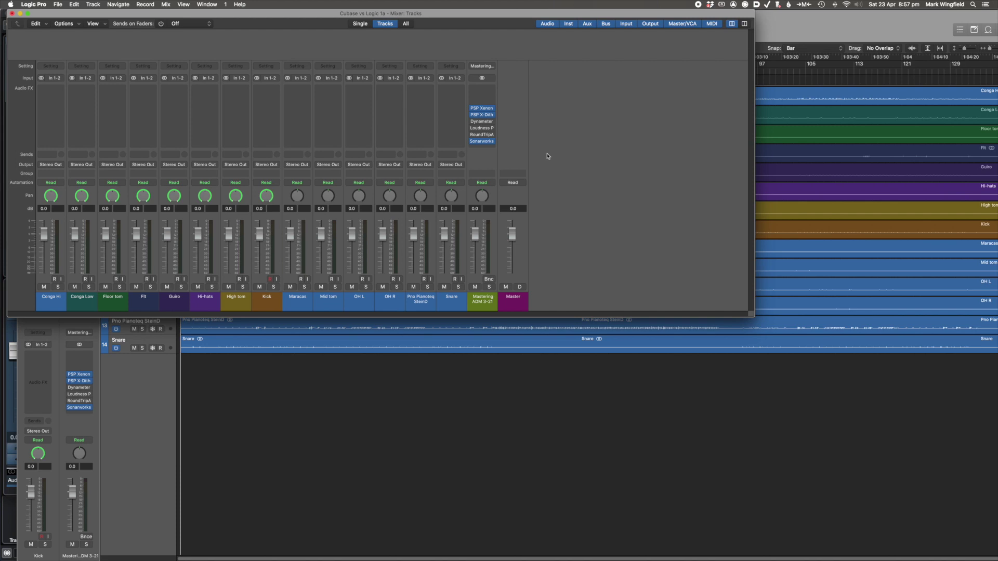
click(484, 142)
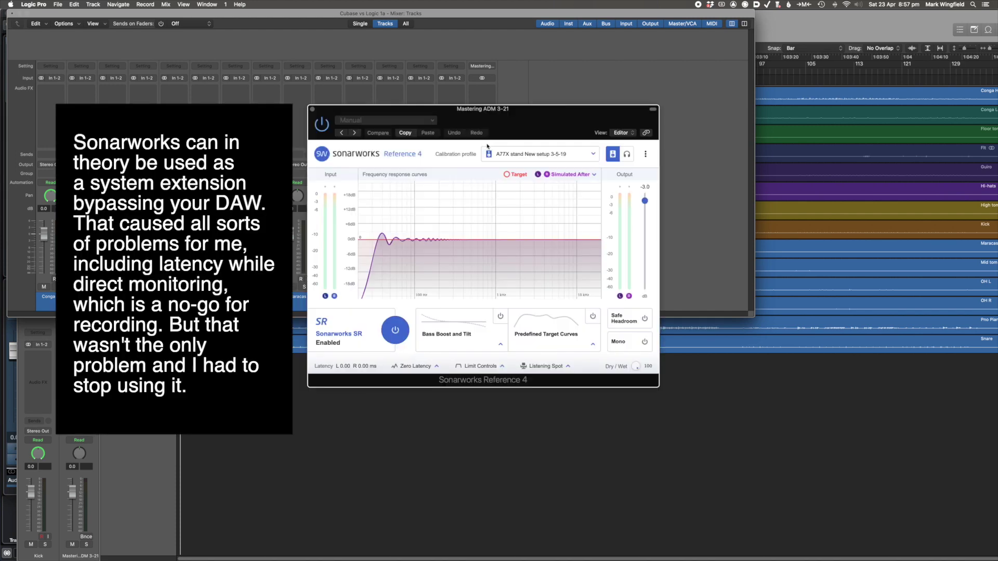
drag(517, 108, 502, 105)
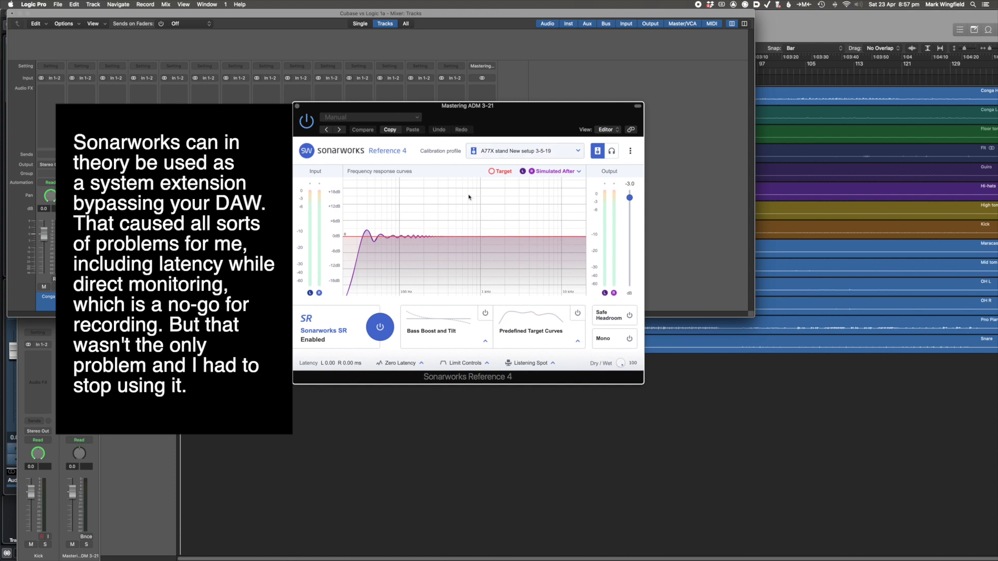
click(297, 106)
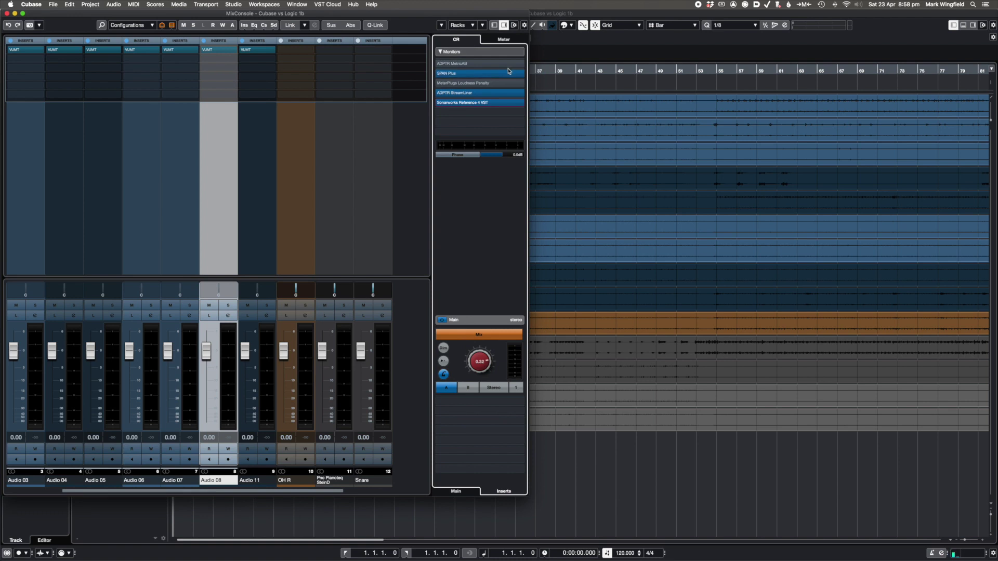
Step: View the Sonarworks Reference 4 VST insert in the Control Room monitor chain, moving its window aside before closing it
click(472, 103)
drag(439, 72, 699, 72)
click(528, 63)
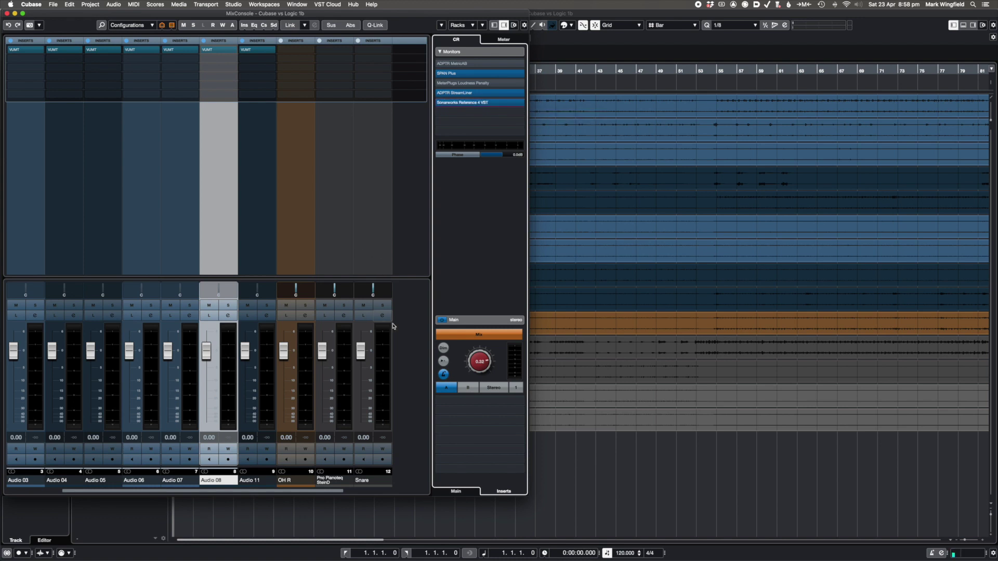
Step: Bring the Stereo Out channel into view and inspect the ADPTR StreamLiner monitor insert, closing its window
scroll(412, 337, right, 3)
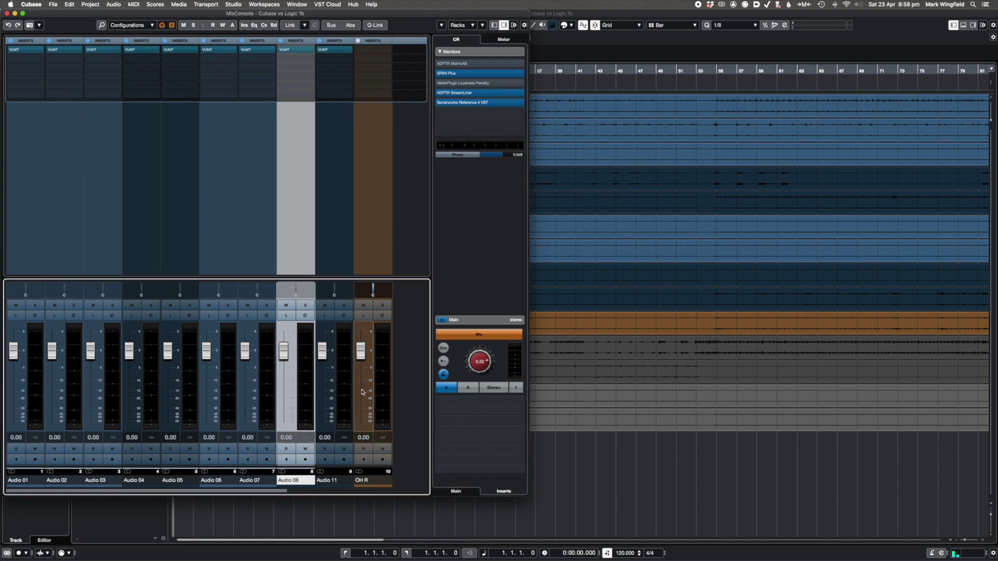
click(466, 95)
drag(619, 199, 602, 175)
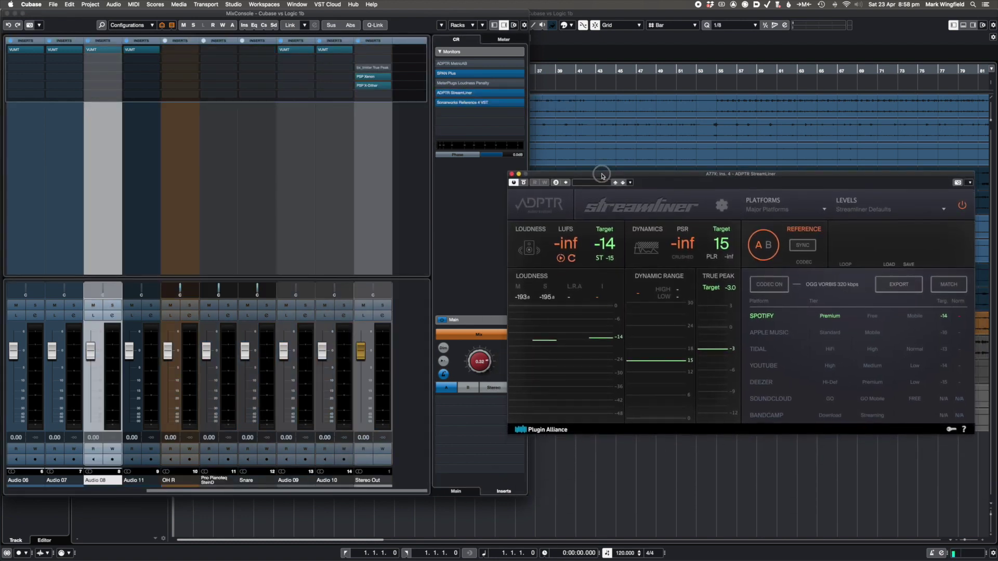
click(511, 174)
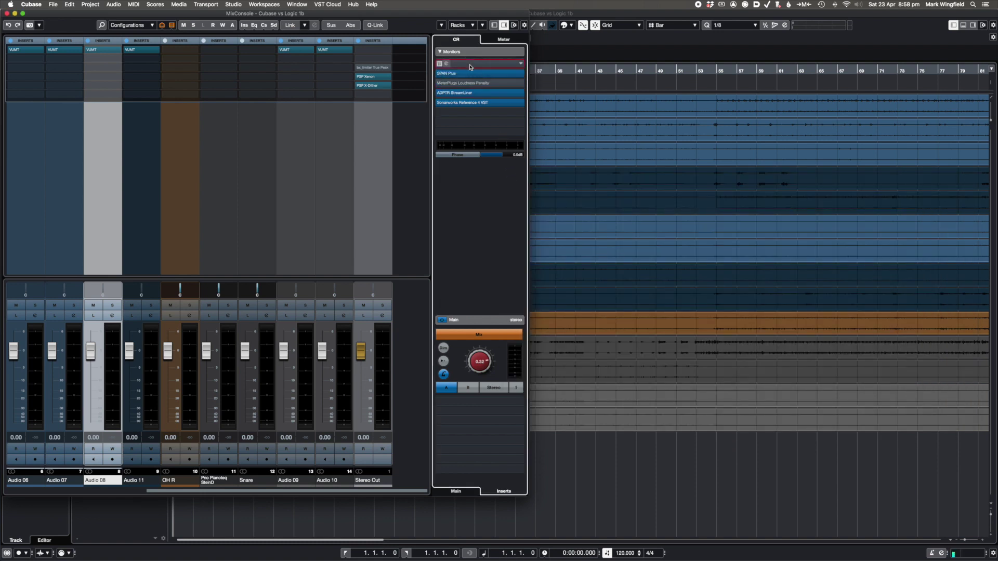
Step: Inspect the ADPTR MetricAB monitor insert in the Control Room and close its window
click(470, 65)
drag(648, 232, 632, 51)
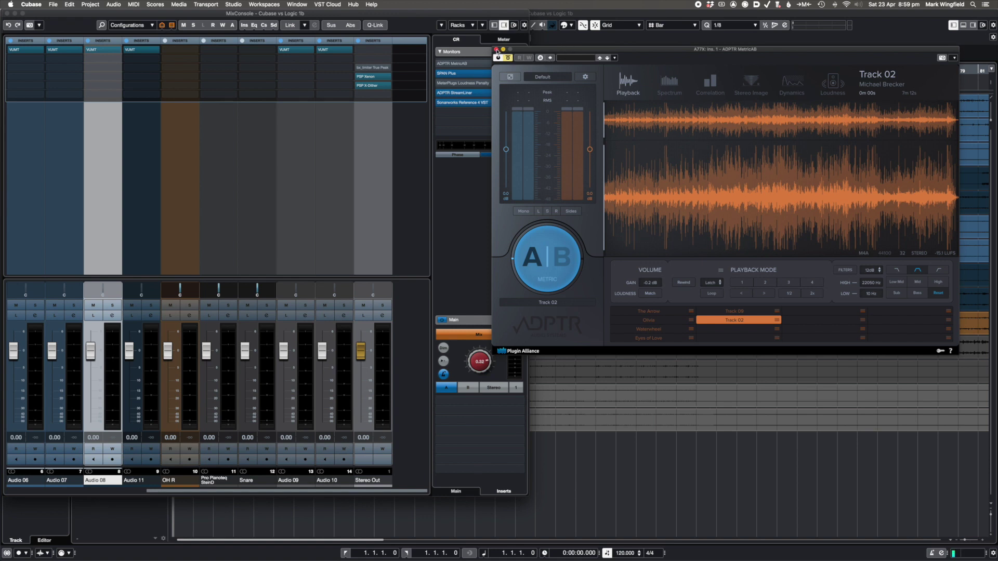
click(496, 51)
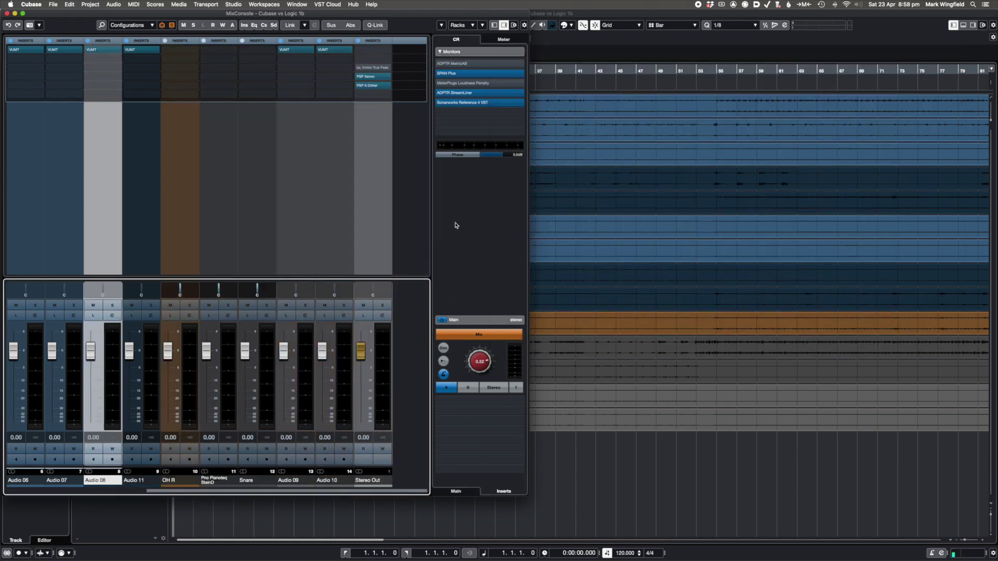
Step: Inspect the PSP Xenon plug-in on the Stereo Out channel and close the open plug-in windows
click(375, 79)
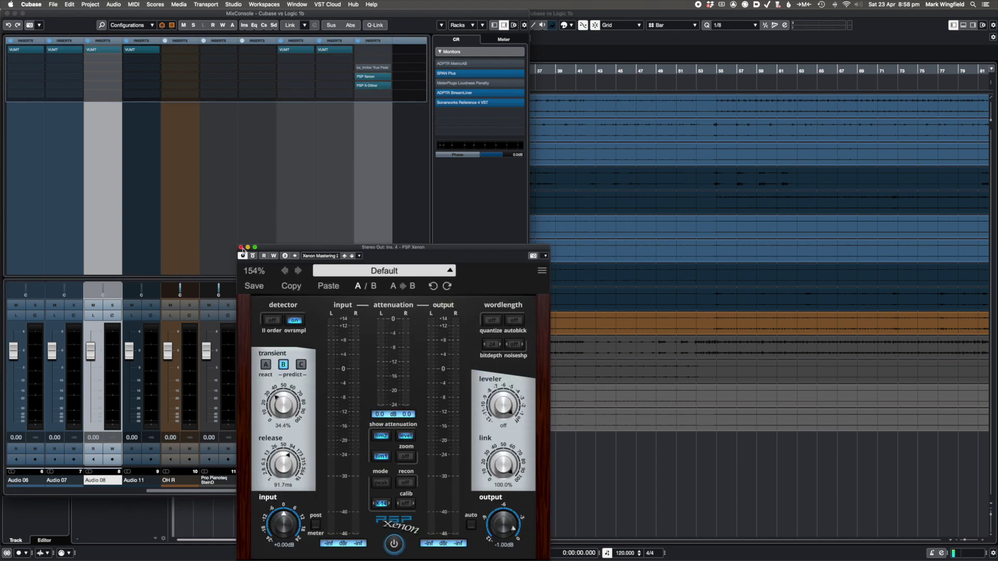
click(240, 247)
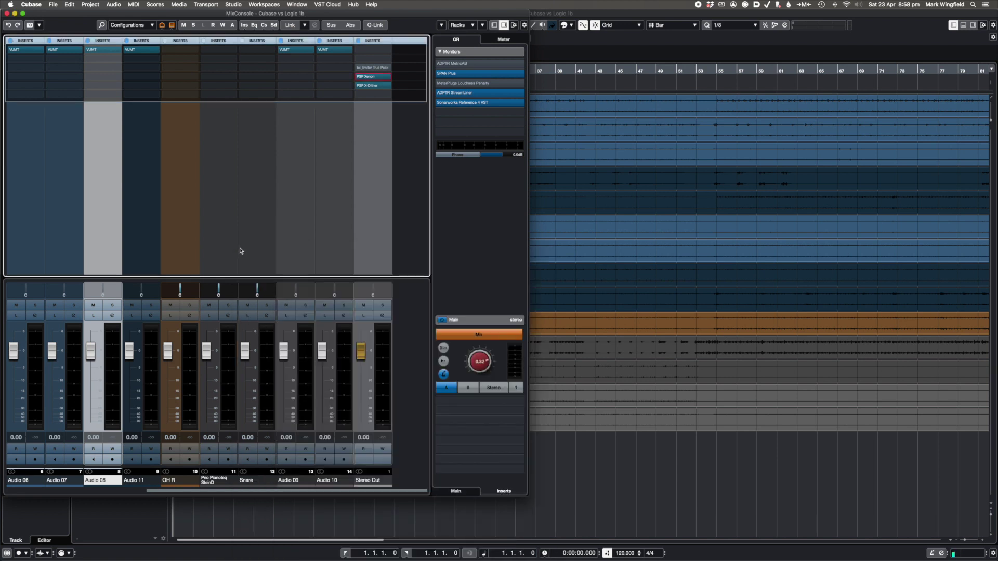
mouse_move(474, 102)
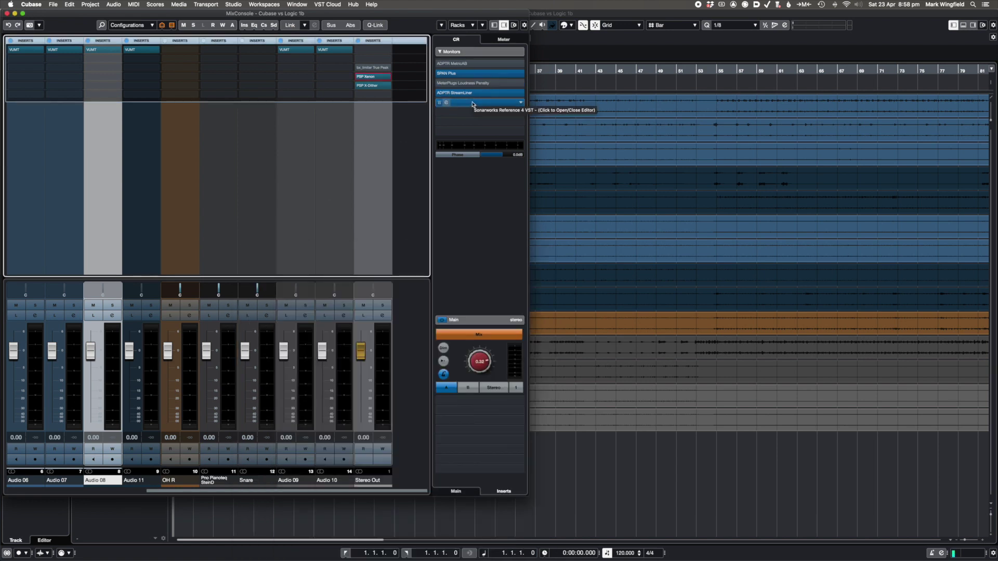
click(496, 52)
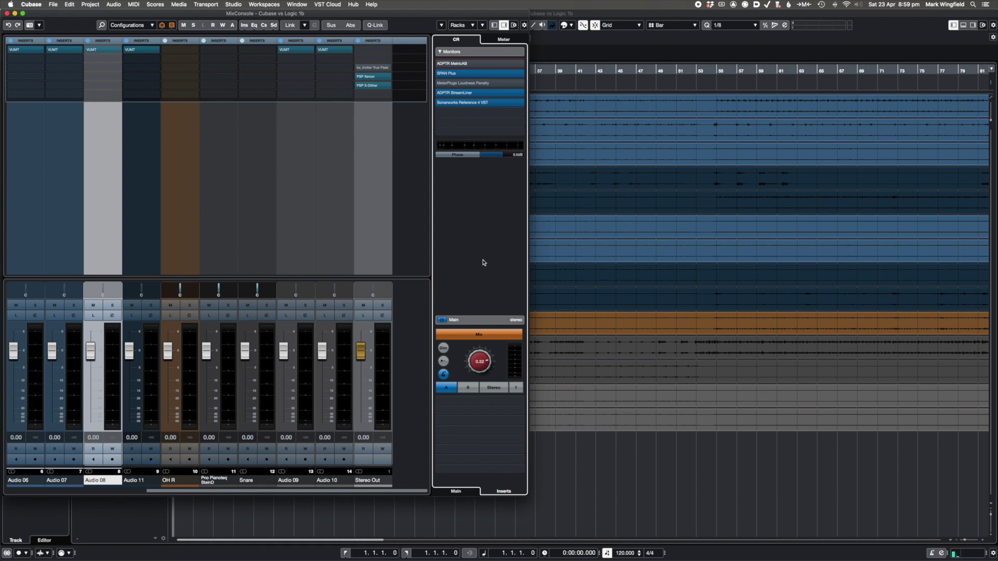
Step: Reopen the Sonarworks Reference 4 VST insert to view its calibration profile and response curves, closing it when finished
click(468, 103)
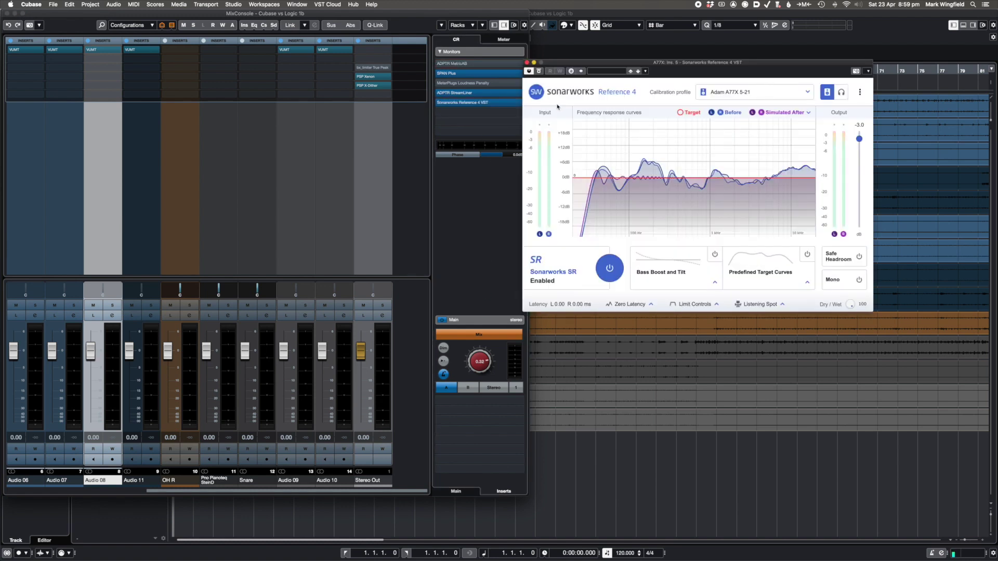
drag(588, 64, 568, 68)
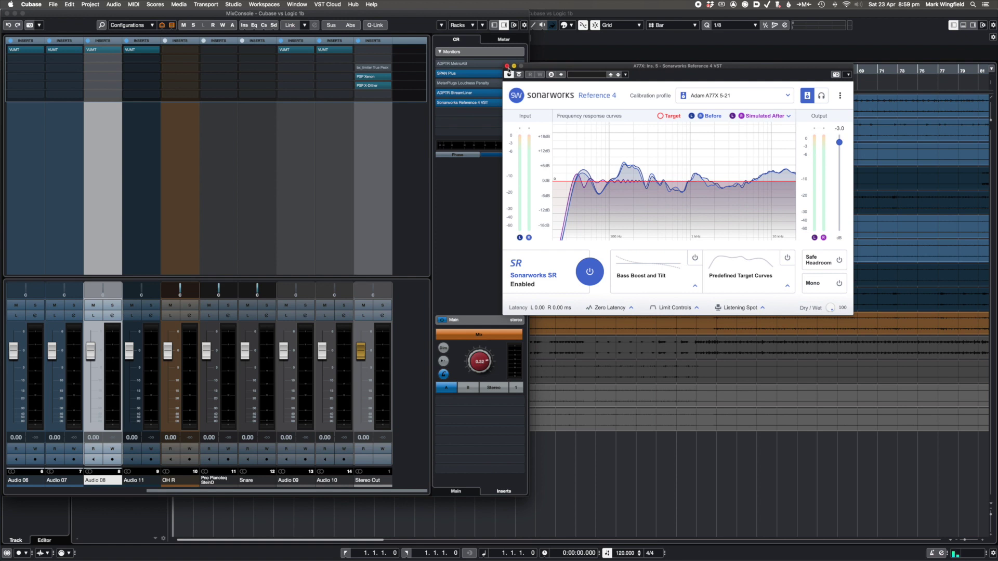
click(507, 66)
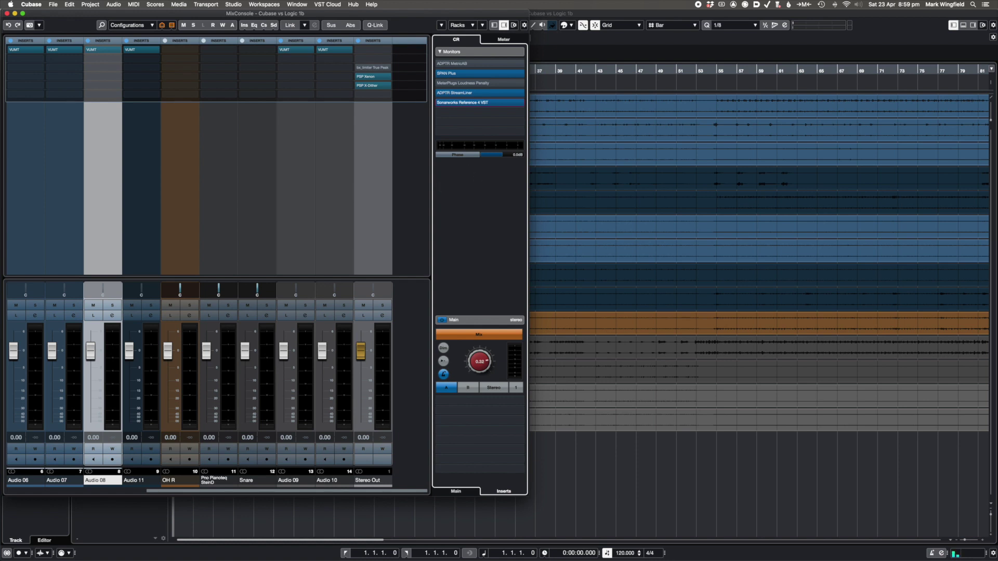
Step: Return to the Cubase project window and examine the track list from Audio 01 down through the Audio 10 (D) tracks
key(super+Tab)
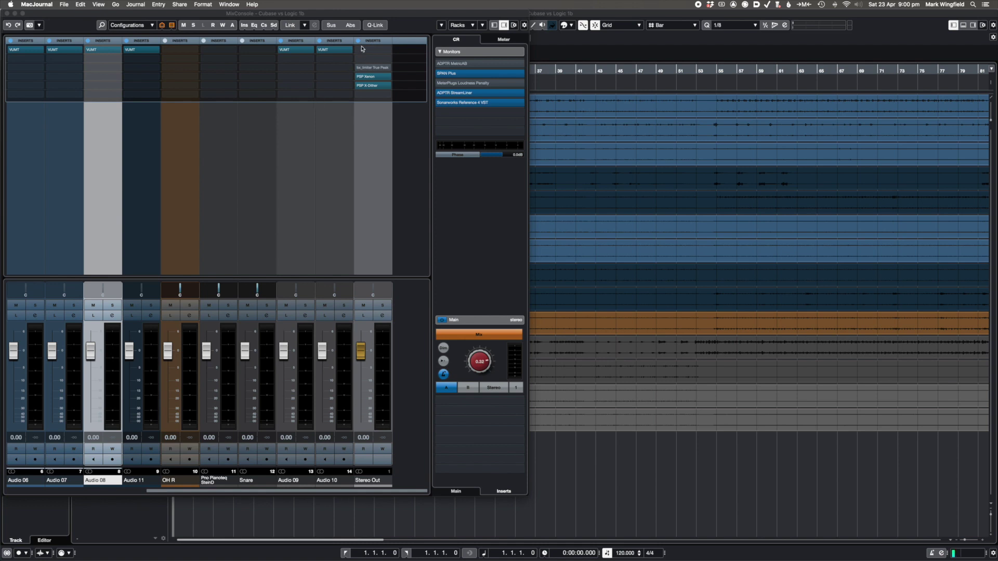
drag(340, 17, 395, 77)
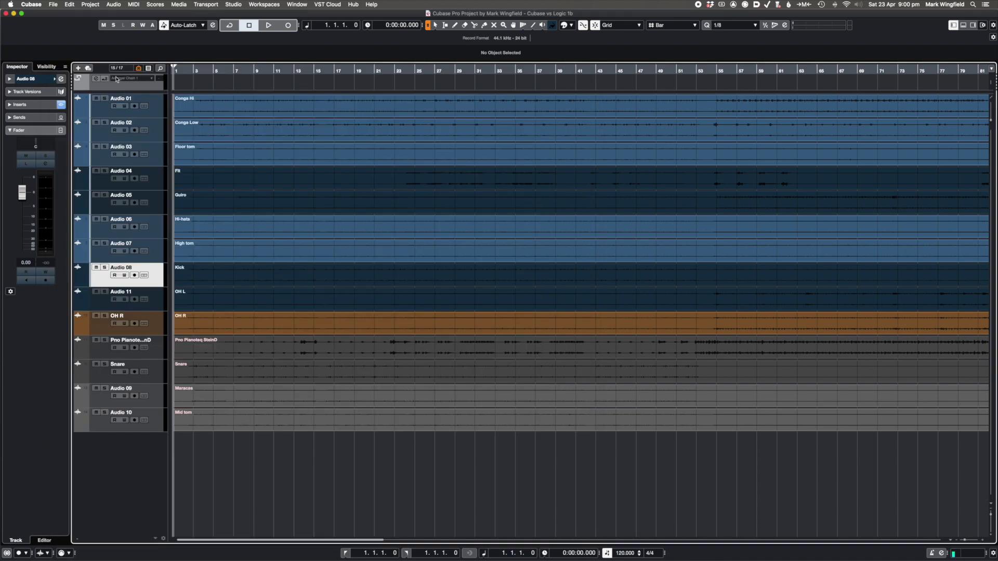
scroll(201, 81, right, 1)
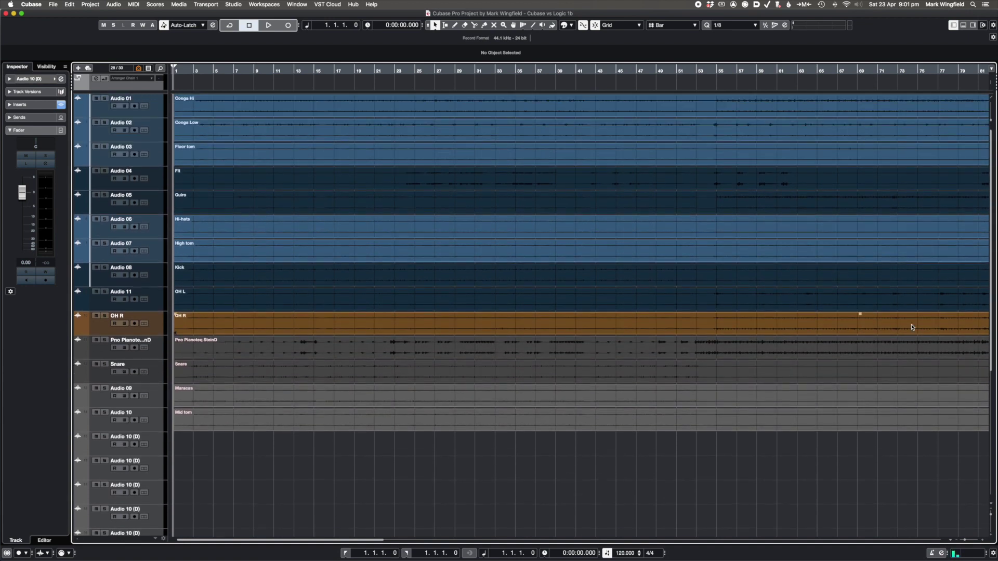
scroll(912, 328, down, 5)
scroll(911, 328, up, 4)
scroll(900, 323, down, 2)
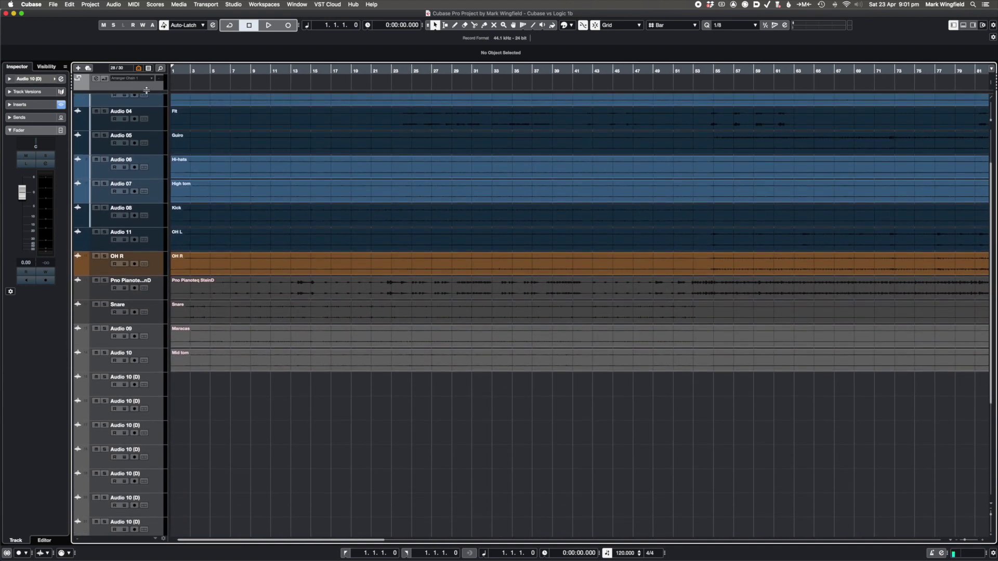
scroll(339, 204, down, 2)
scroll(339, 205, up, 5)
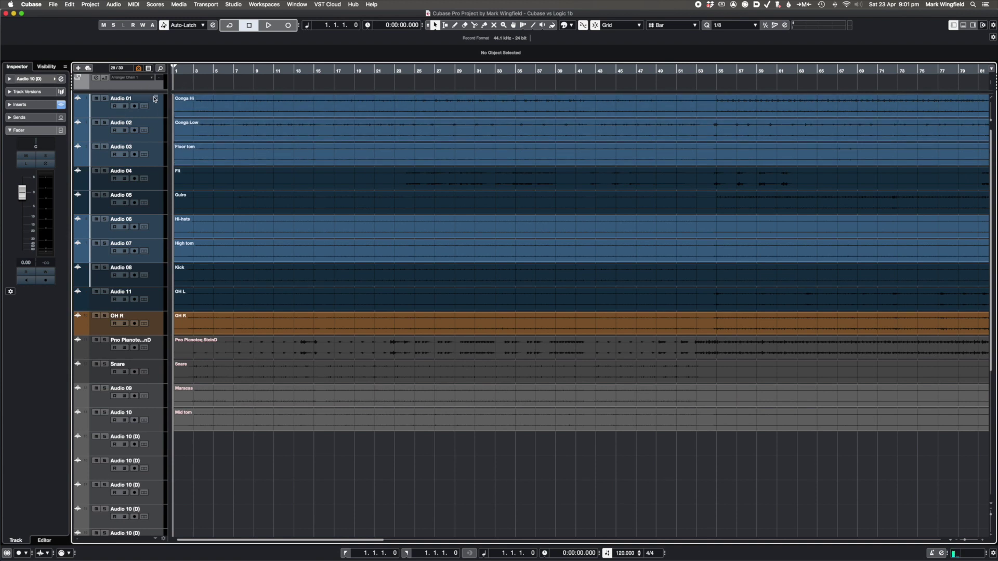
Step: Enlarge the upper section of the divided track list and move the Audio 01 and Audio 02 tracks into it
drag(223, 91, 225, 161)
drag(153, 180, 155, 123)
drag(154, 180, 154, 141)
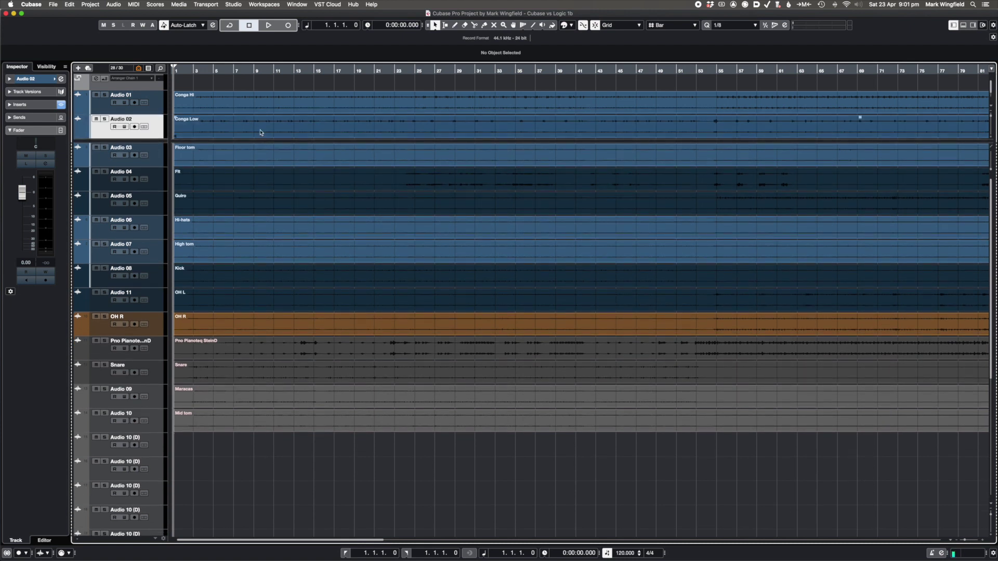
Step: Examine the tracks of the lower section independently of the Audio 01 and Audio 02 tracks above the divider
scroll(327, 234, down, 8)
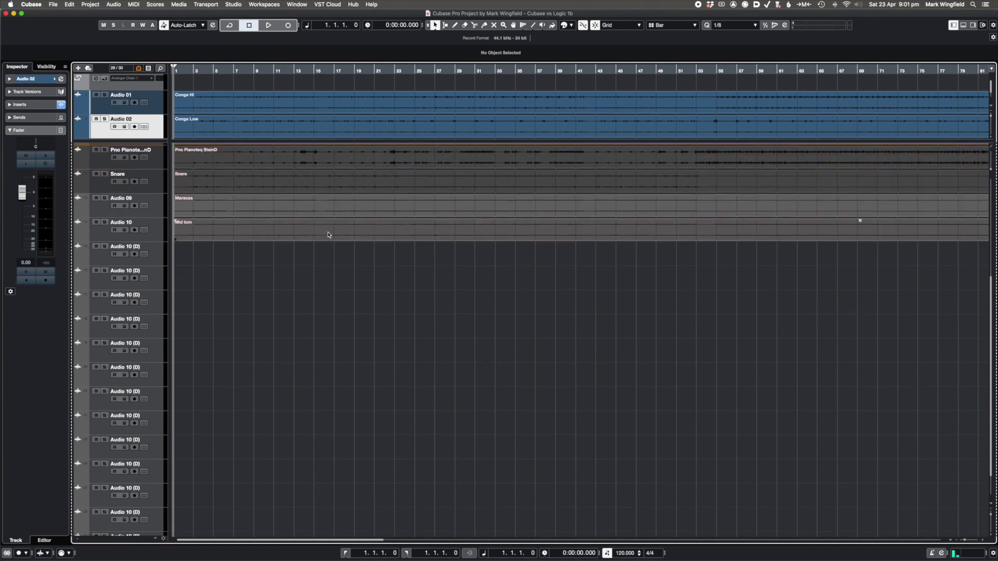
scroll(328, 235, up, 8)
scroll(327, 234, down, 8)
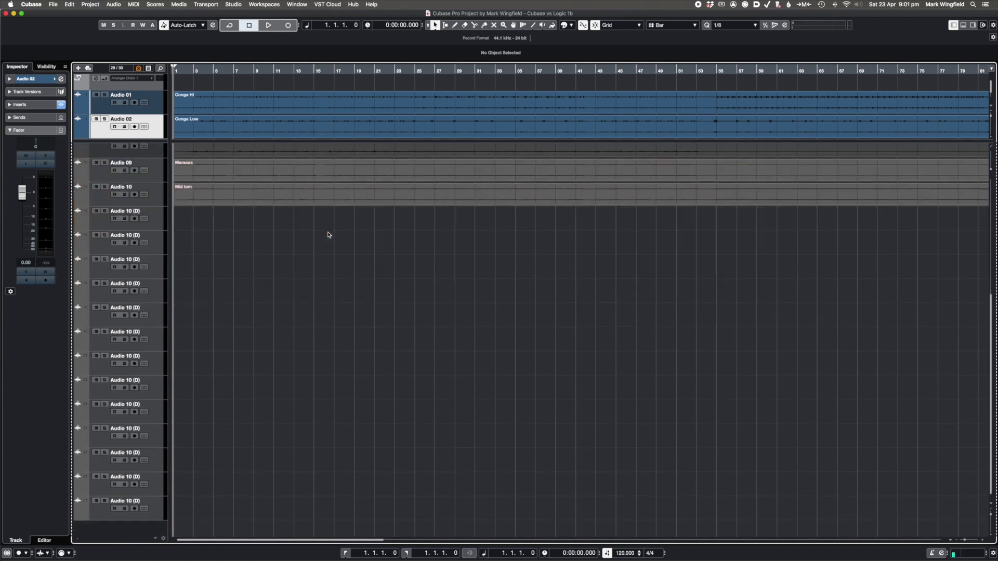
scroll(328, 235, up, 8)
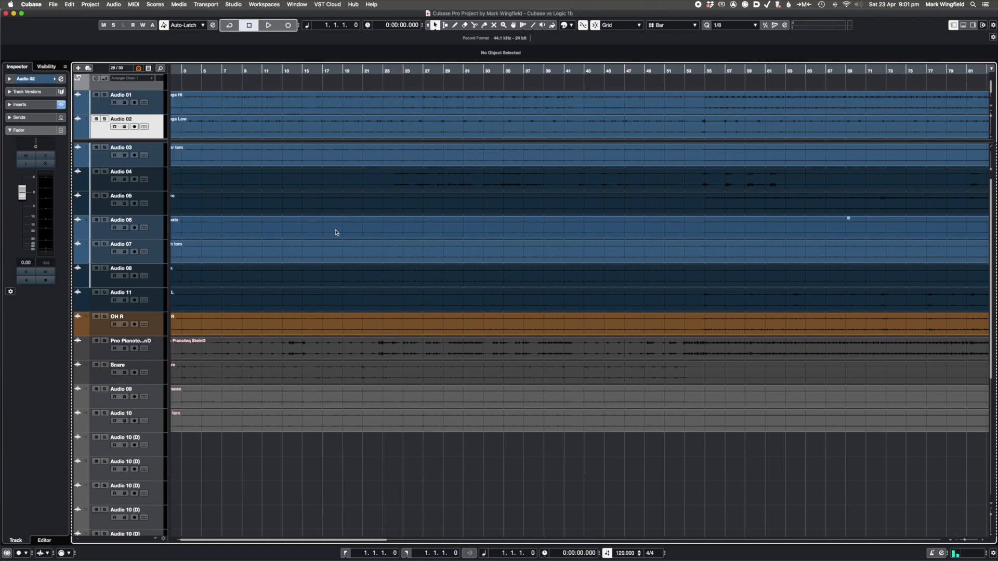
scroll(335, 232, down, 3)
scroll(333, 228, down, 2)
scroll(281, 202, up, 5)
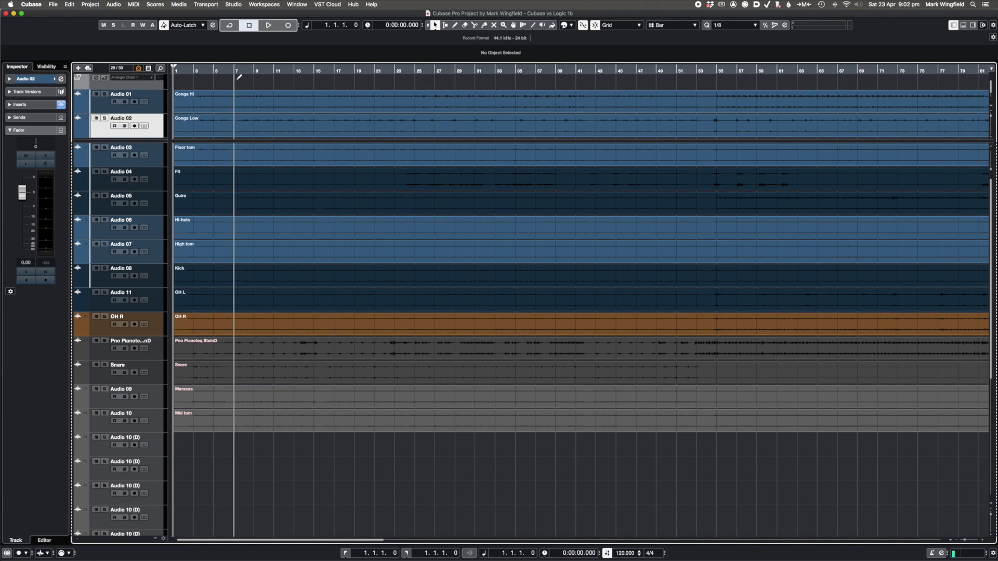
Step: Draw arranger events A, B and C on the arranger track over bars 7–13, 19–27 and 31–40
drag(238, 77, 294, 77)
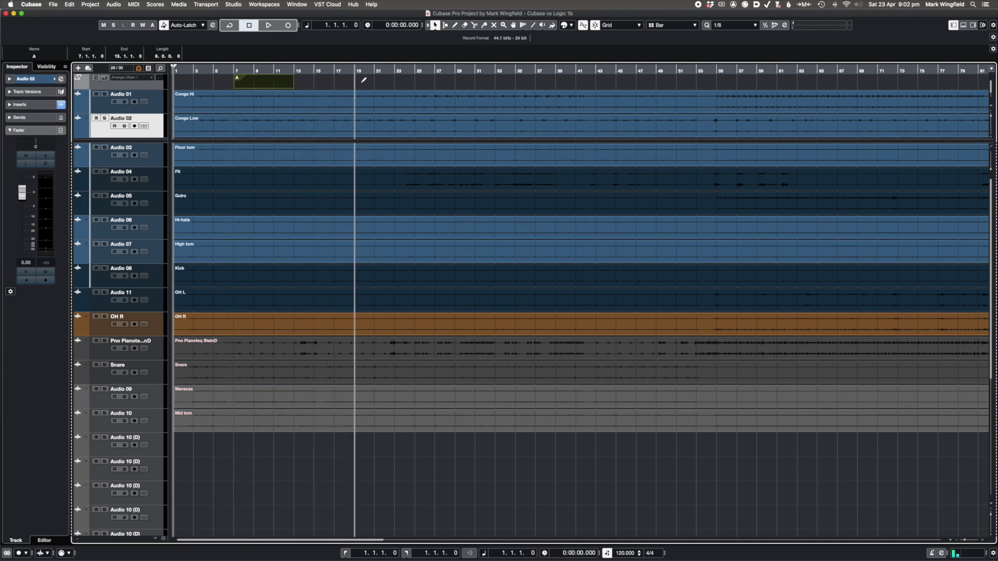
drag(356, 78, 567, 78)
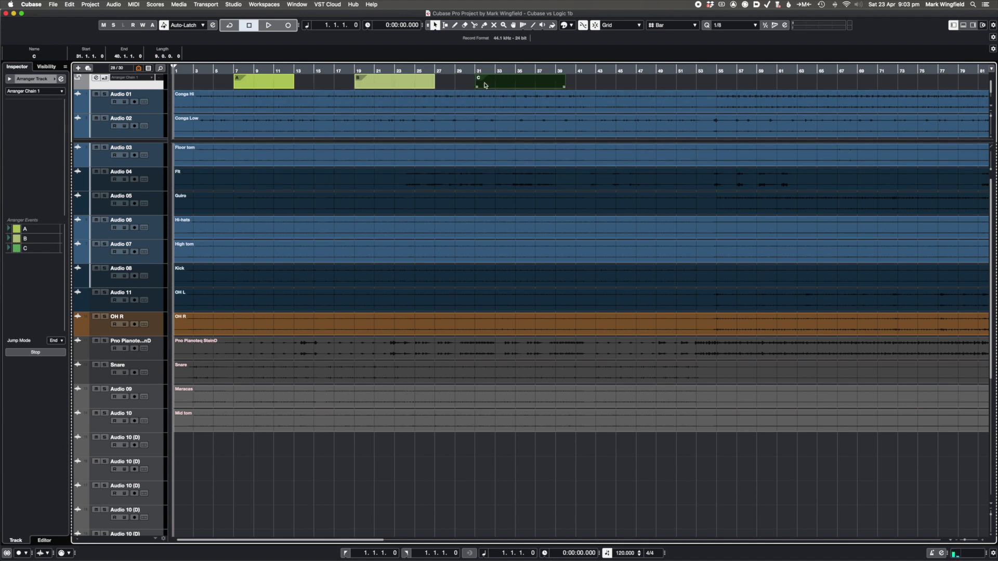
Step: Extend arranger event A to bar 15 and advance the selection to event C
click(267, 83)
drag(294, 87, 307, 88)
key(Right)
key(Right)
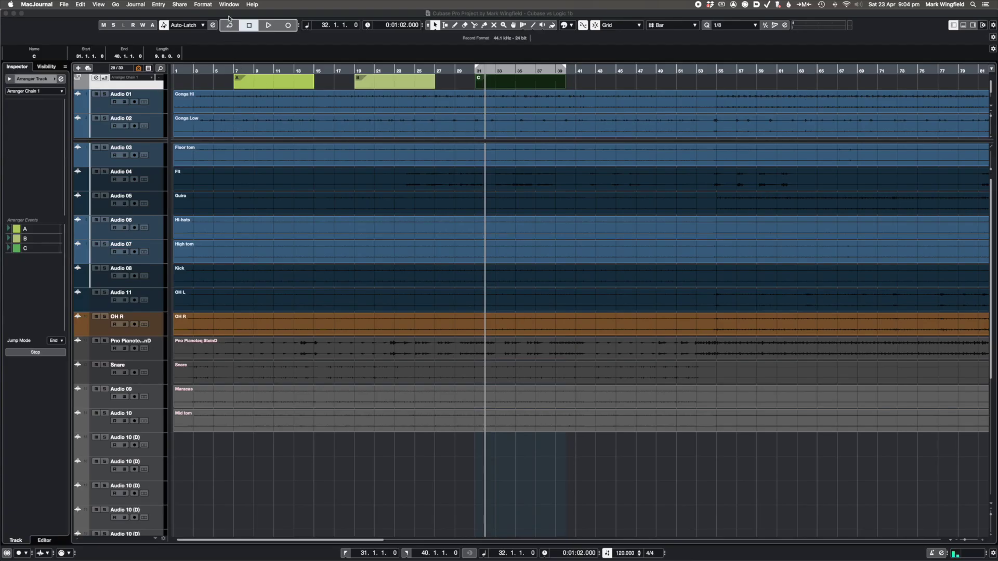
Step: Move the bars 11–18 range of Conga Low from Audio 02 to the first Audio 10 (D) track
click(230, 15)
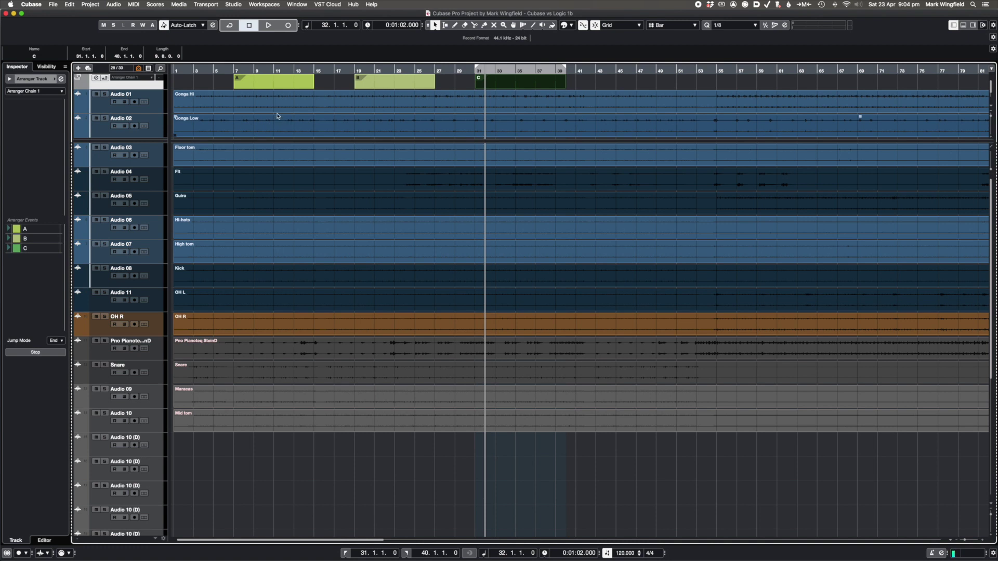
key(2)
drag(274, 119, 338, 468)
click(322, 476)
drag(322, 476, 306, 459)
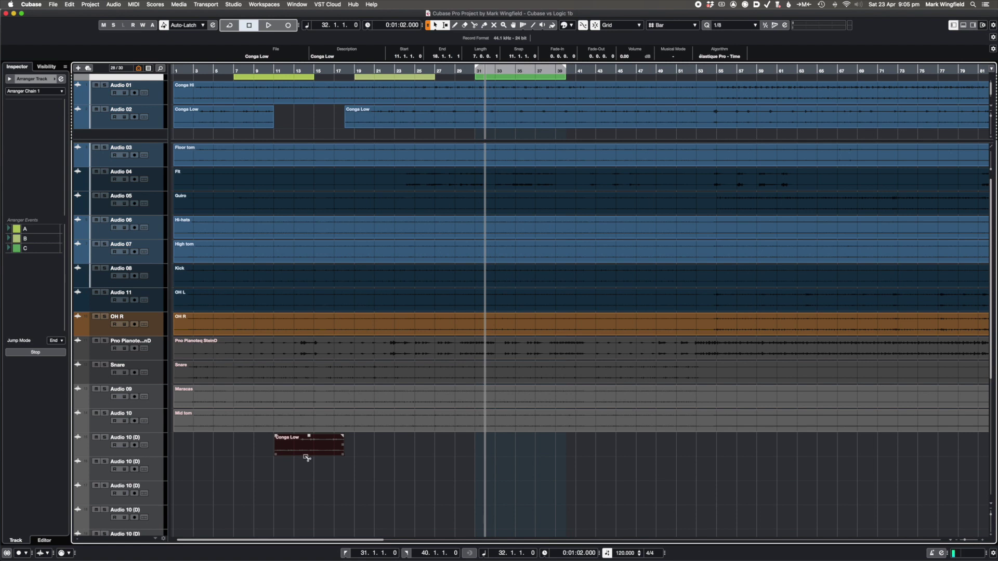
Step: Display the audio statistics for the separated Conga Low section and reposition the statistics window
key(alt+s)
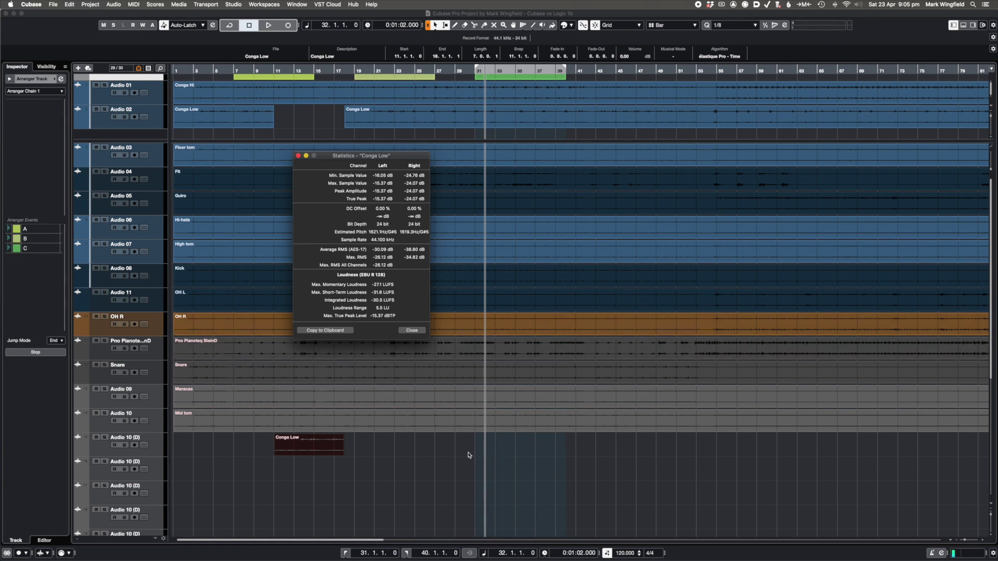
mouse_move(343, 157)
mouse_down()
mouse_move(359, 159)
mouse_move(340, 150)
mouse_up()
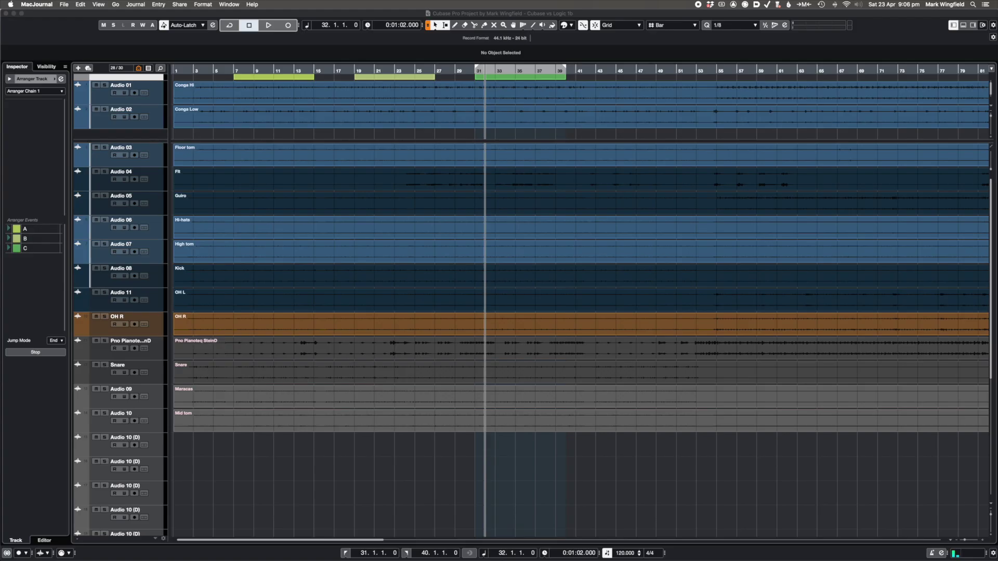
Step: Switch to Logic Pro and examine its Tracks mixer, slightly adjusting the mixer window's size and position
click(185, 14)
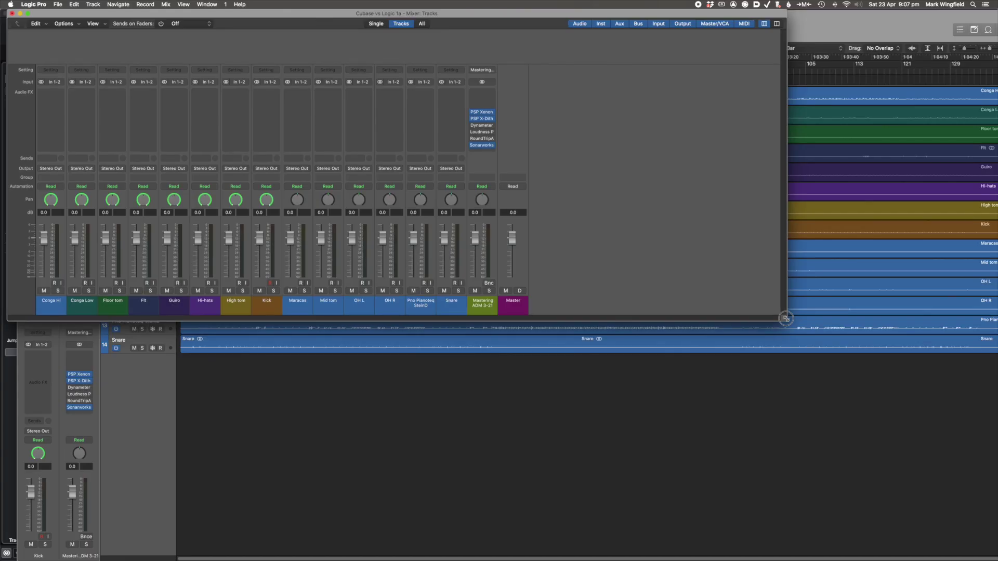
drag(786, 318, 787, 318)
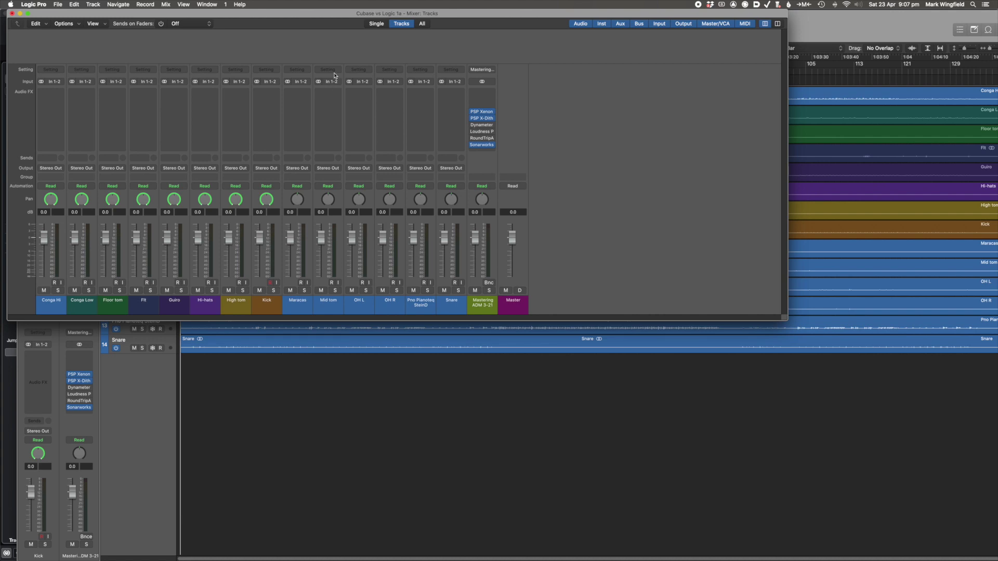
click(314, 14)
mouse_move(313, 14)
mouse_down()
mouse_move(395, 147)
mouse_move(308, 8)
mouse_up()
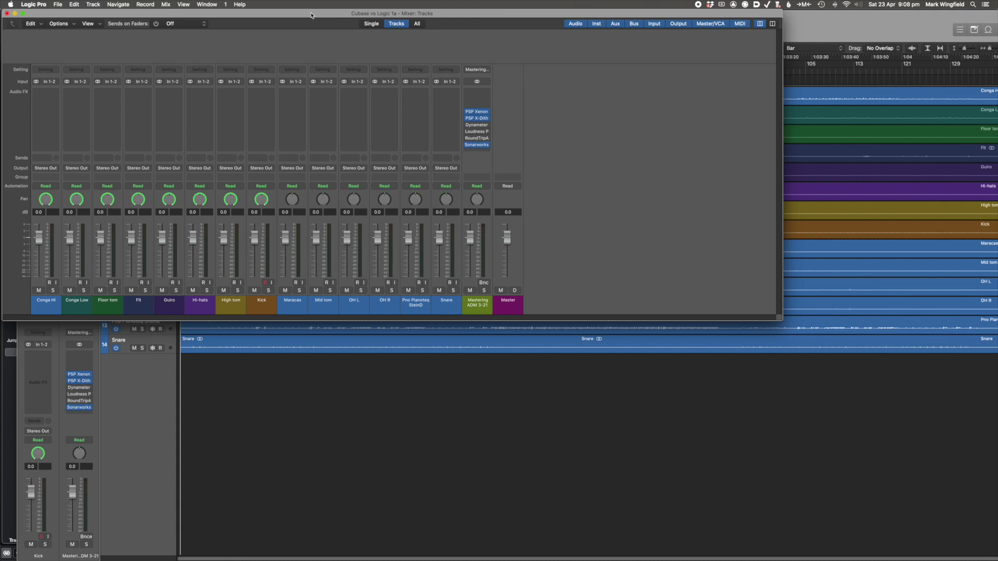
drag(311, 16, 312, 16)
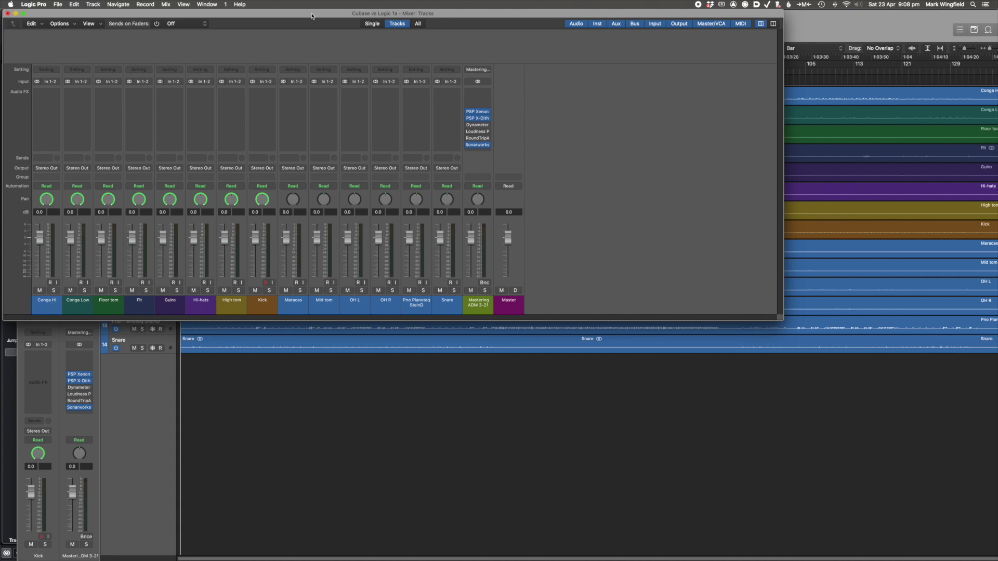
drag(308, 15, 306, 14)
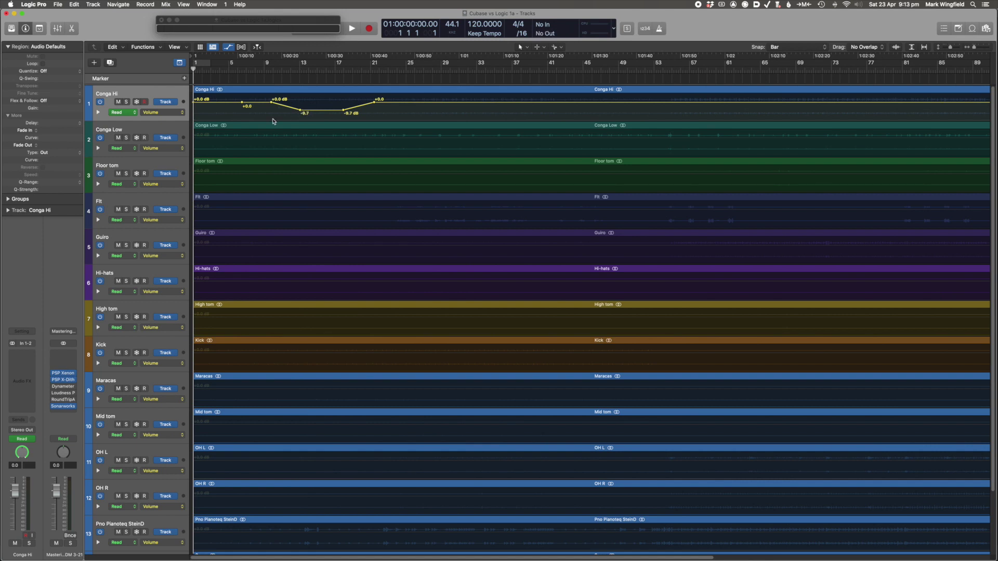
Step: Enlarge the Conga Hi track and extend its volume automation with points at -2.3, 0.0 and about -0.5 dB from about bar 39 to 55
drag(188, 122, 174, 186)
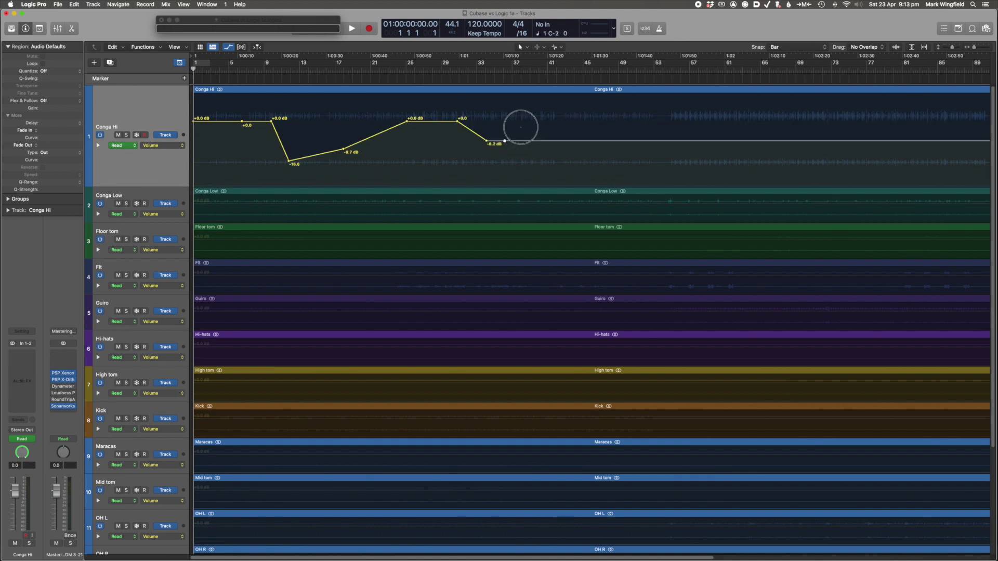
drag(519, 127, 537, 129)
click(614, 128)
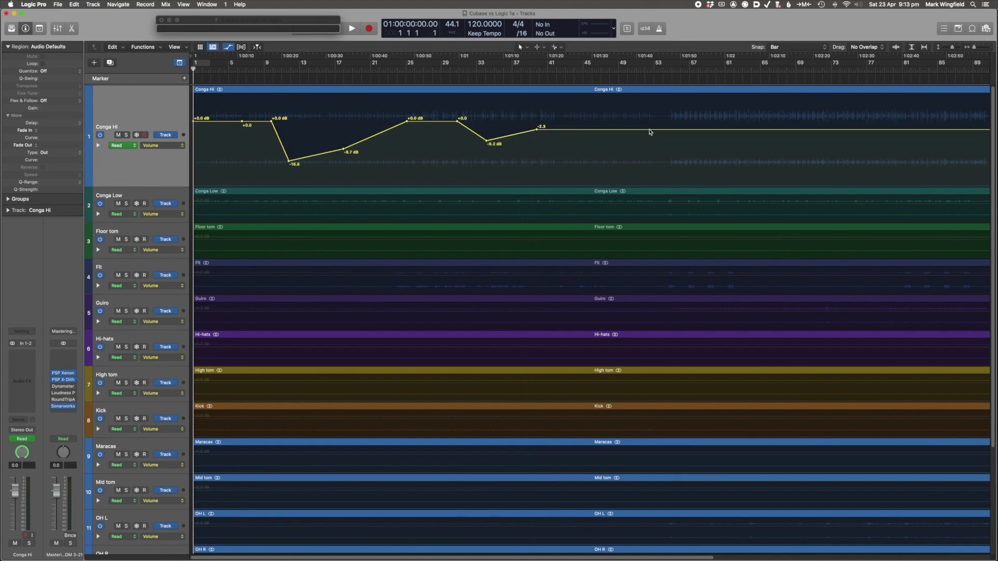
click(595, 129)
click(611, 130)
drag(641, 130, 566, 129)
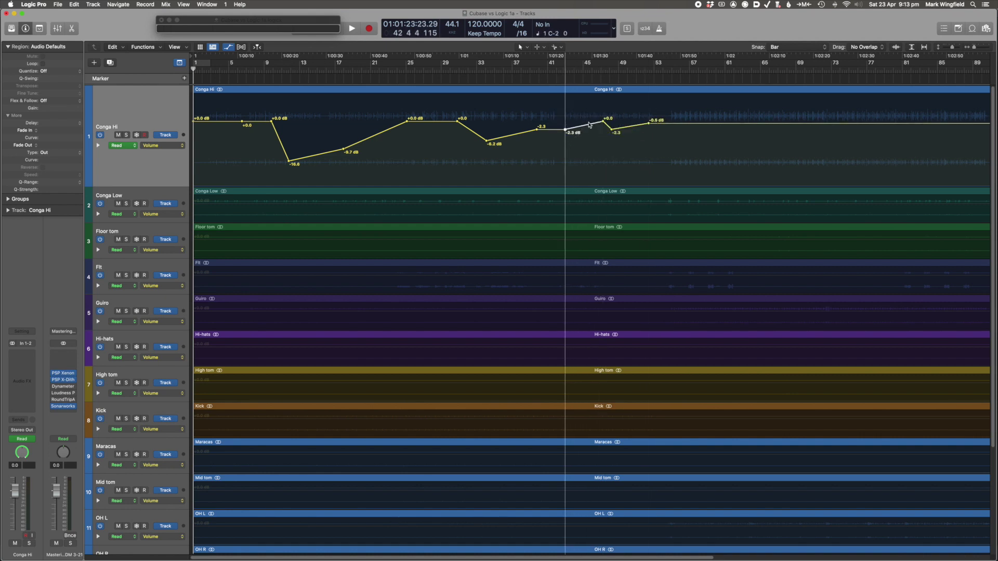
drag(649, 123, 674, 122)
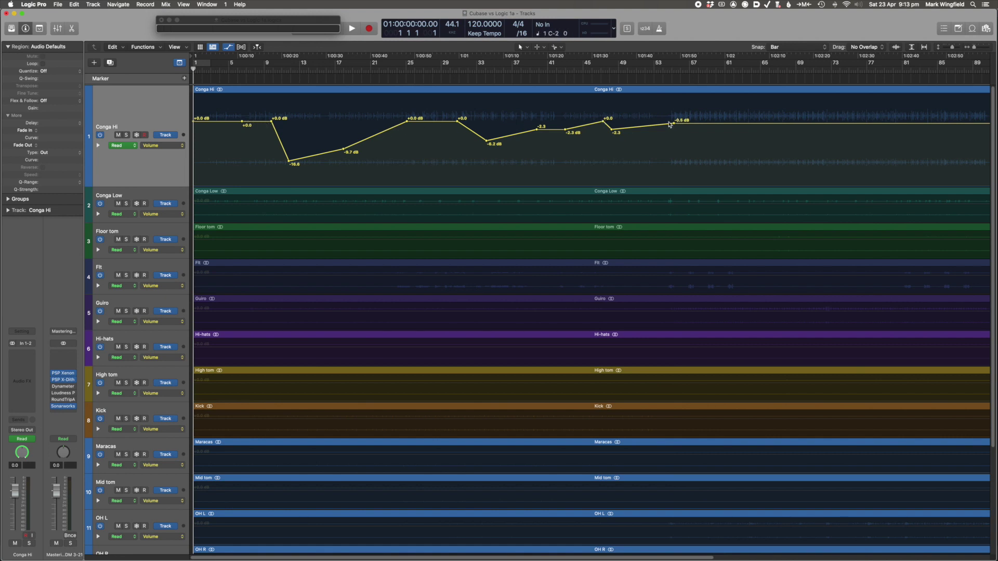
Step: Reshape Conga Hi's last volume points to -7.0, -10.8 and +1.6 dB and adjust the track's height
drag(674, 122, 675, 132)
drag(611, 129, 611, 142)
click(640, 152)
drag(674, 131, 674, 118)
drag(674, 102, 676, 100)
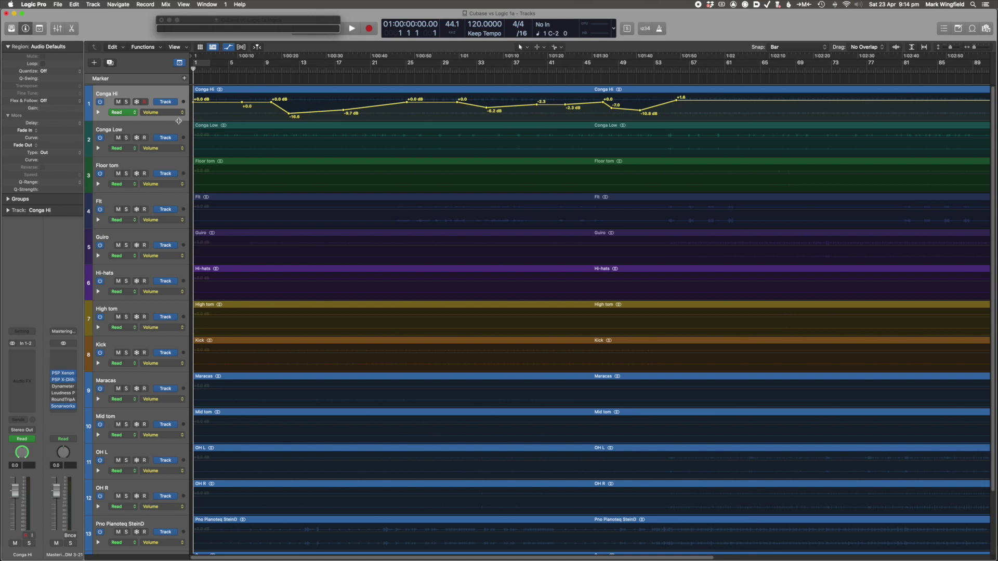
drag(181, 120, 174, 134)
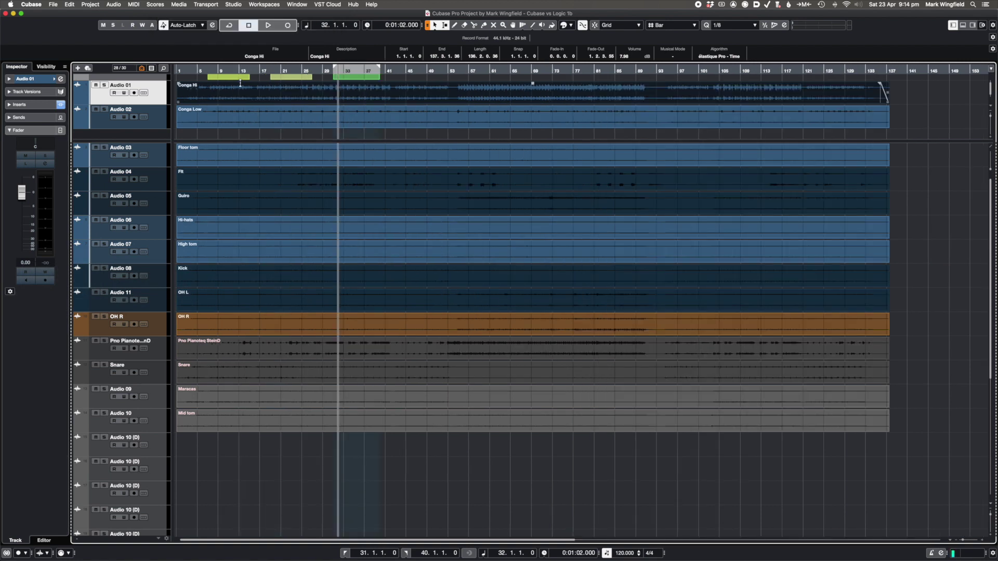
Step: Switch to Cubase, enable automation writing on all tracks and record Audio 01 volume fader moves during playback from bar 32
click(142, 25)
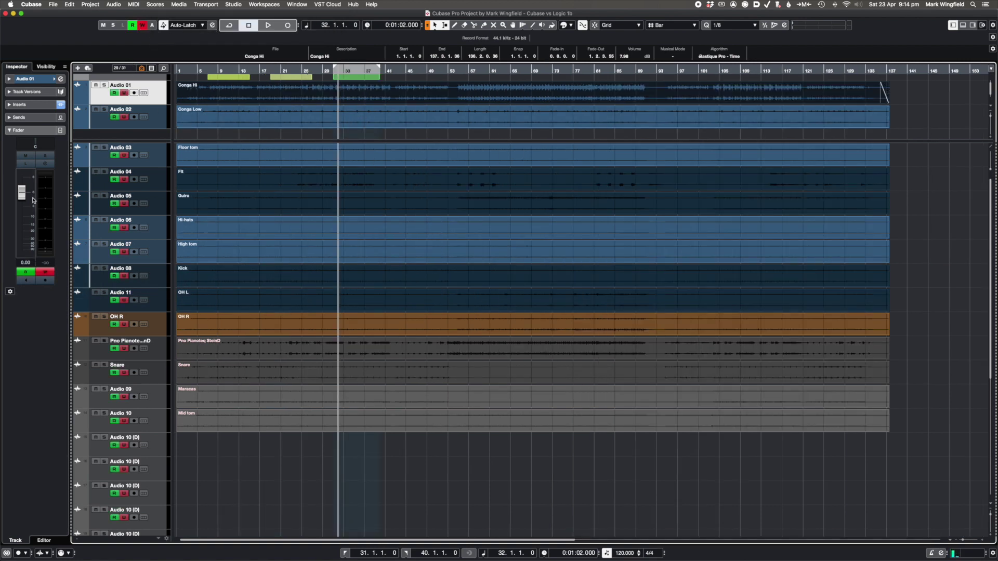
key(space)
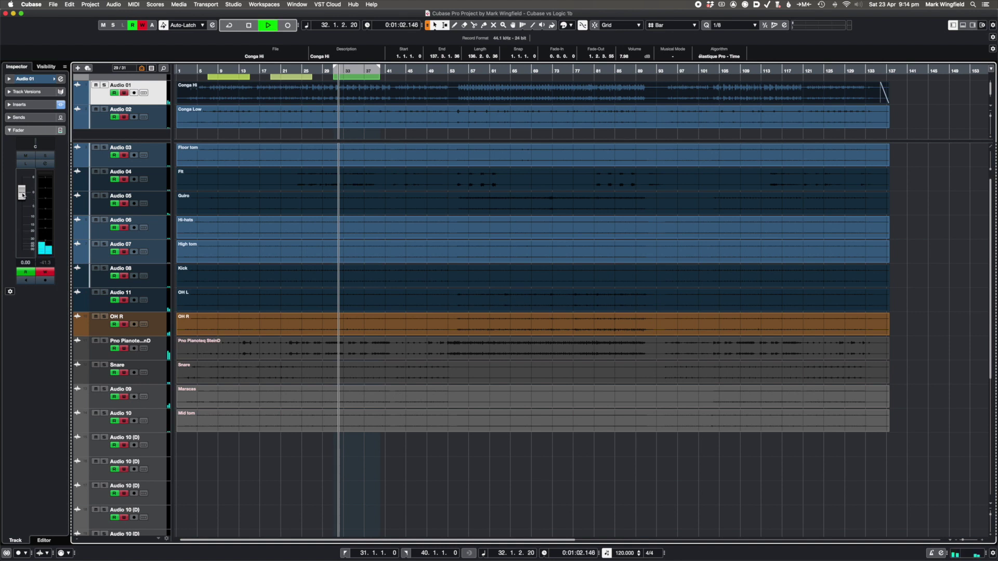
drag(22, 194, 22, 209)
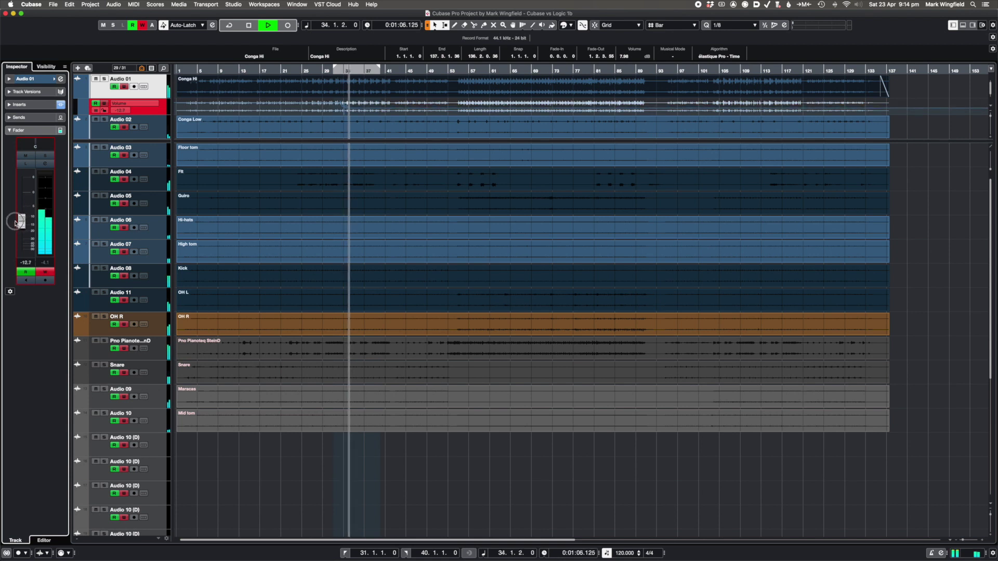
key(space)
Step: Enlarge Audio 01's Volume automation lane around the recorded points and turn off automation writing on all tracks
key(h)
key(h)
key(h)
key(h)
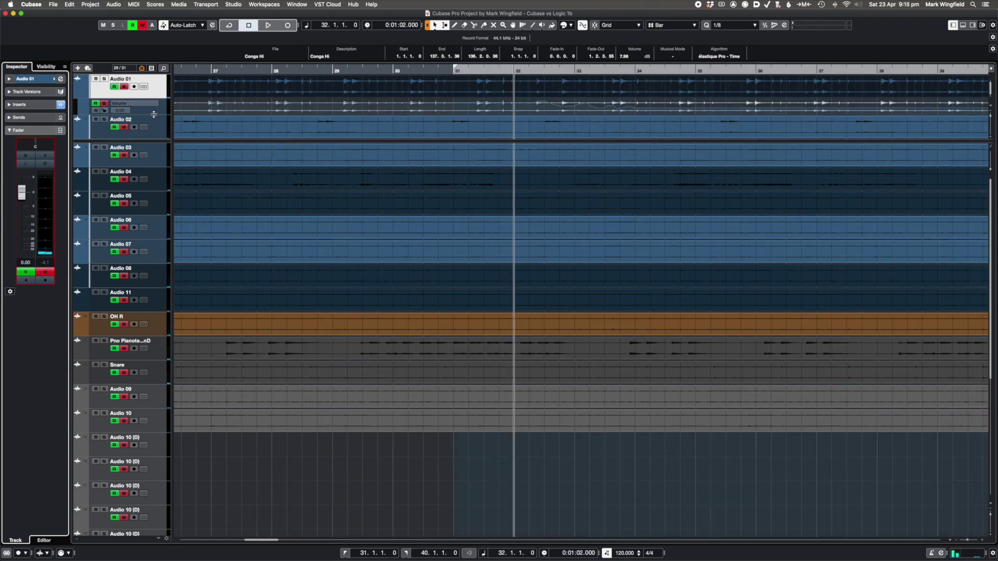
drag(153, 115, 143, 135)
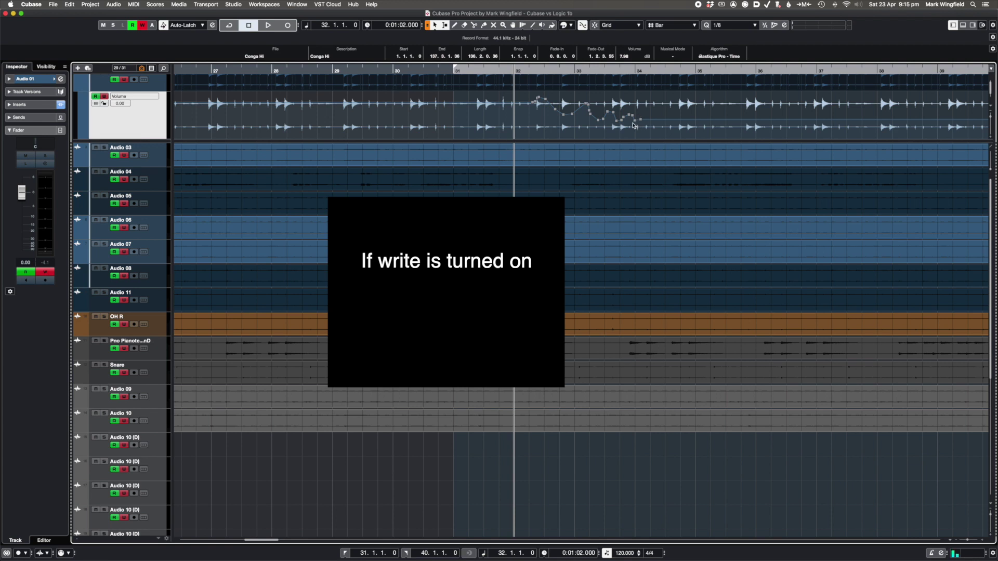
click(141, 27)
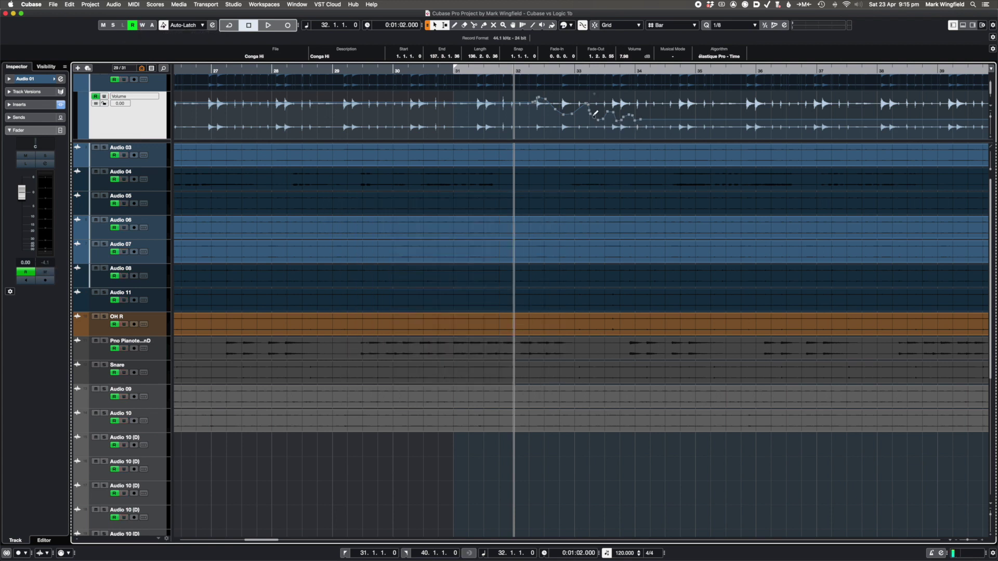
Step: Set the volume automation point at the dip before bar 33 to 0 and the following point to 6.02
click(564, 118)
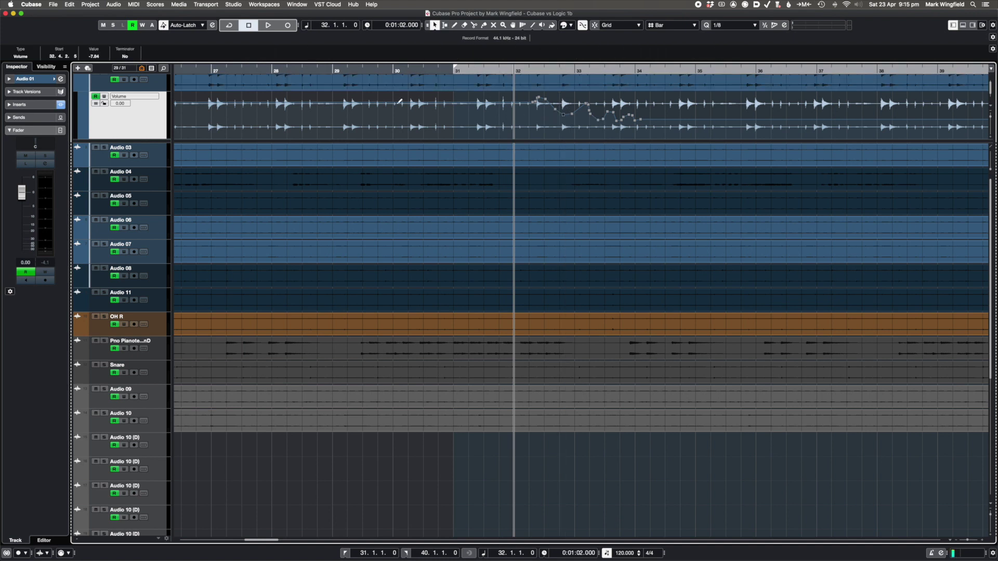
click(95, 56)
text(0)
key(Return)
click(572, 114)
click(95, 57)
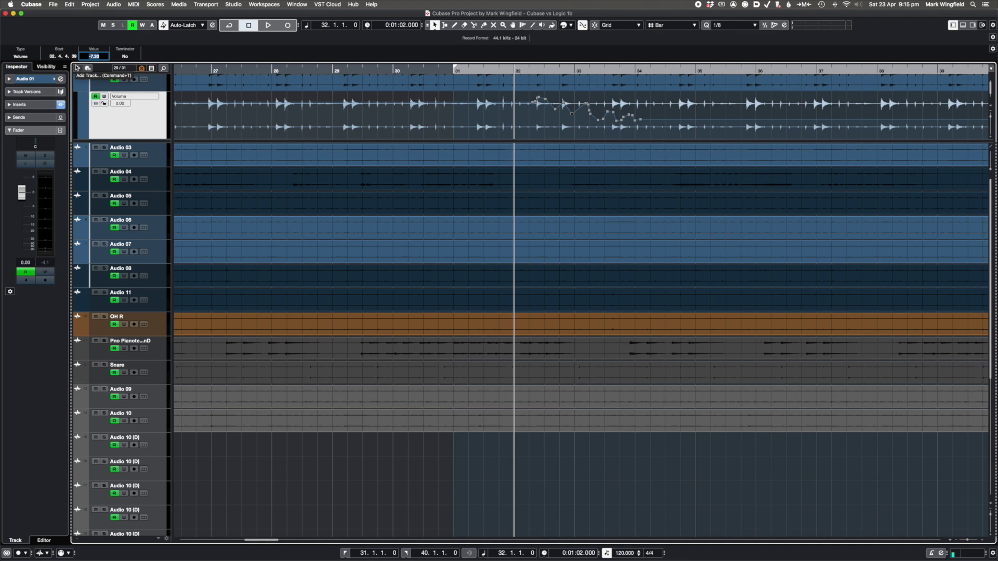
text(6.02)
key(Return)
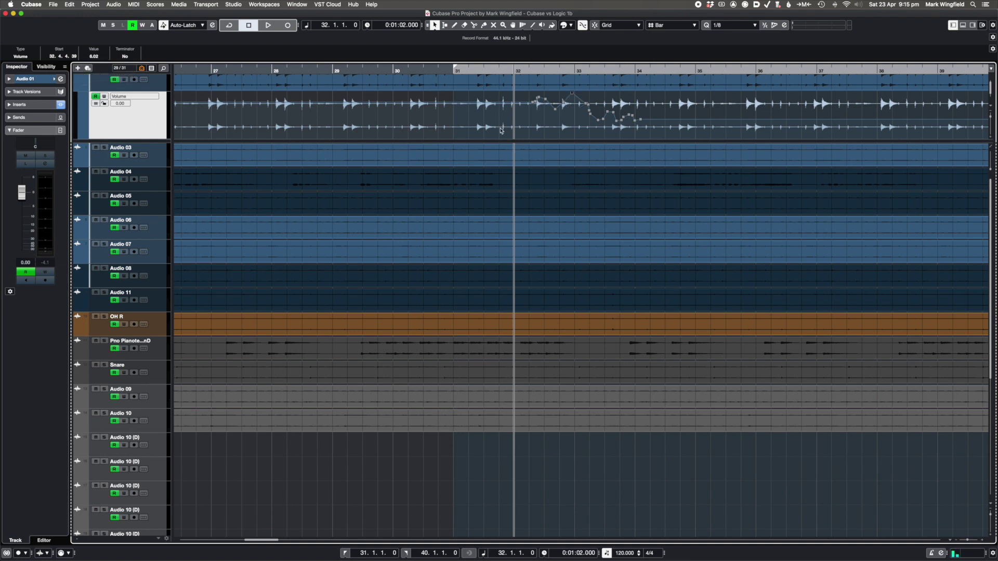
Step: Reshape Audio 01's volume automation around bar 33, lowering points into a flat section with a curved descent leading into it
drag(572, 97, 575, 102)
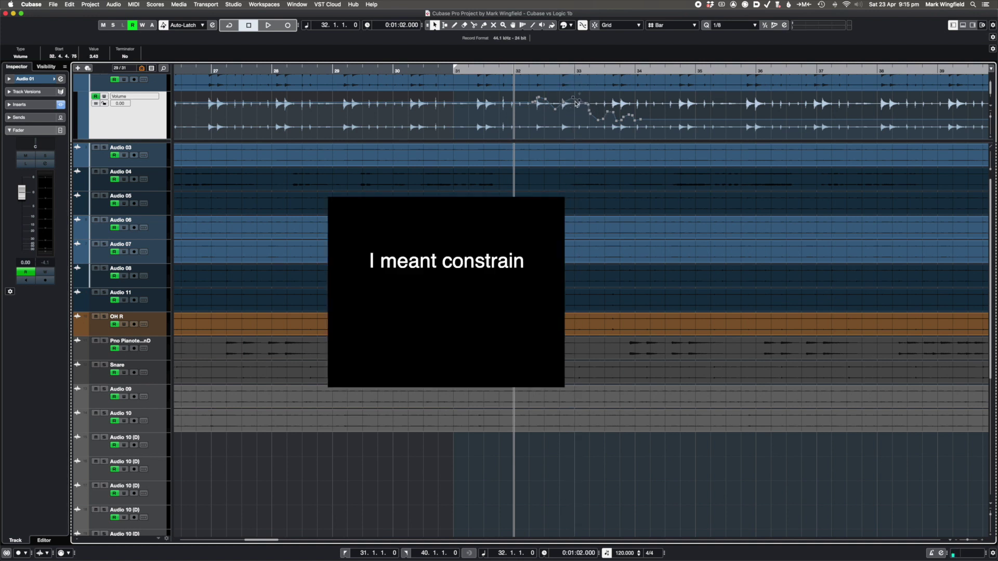
scroll(575, 105, up, 3)
scroll(574, 105, up, 3)
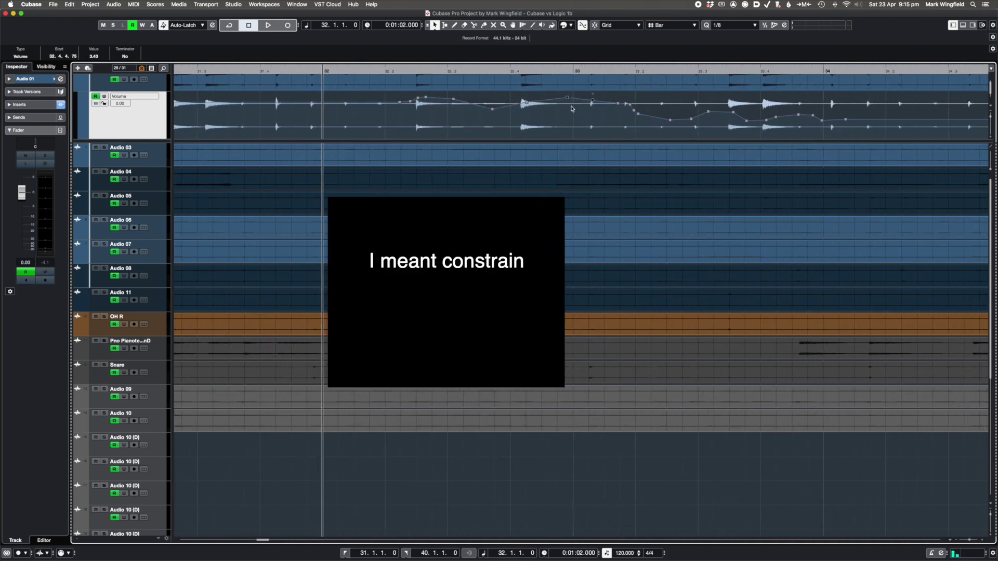
drag(567, 98, 568, 119)
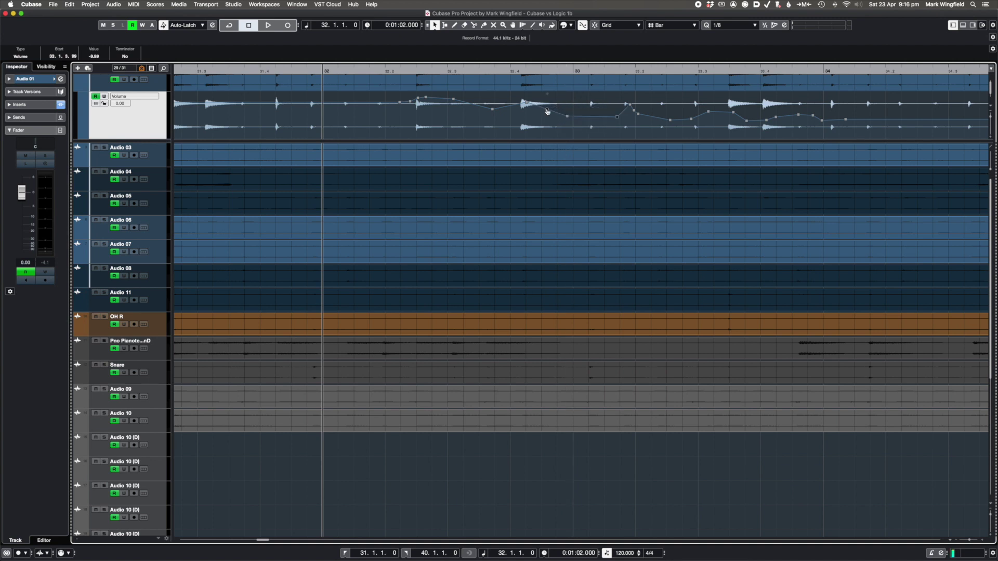
drag(546, 109, 546, 116)
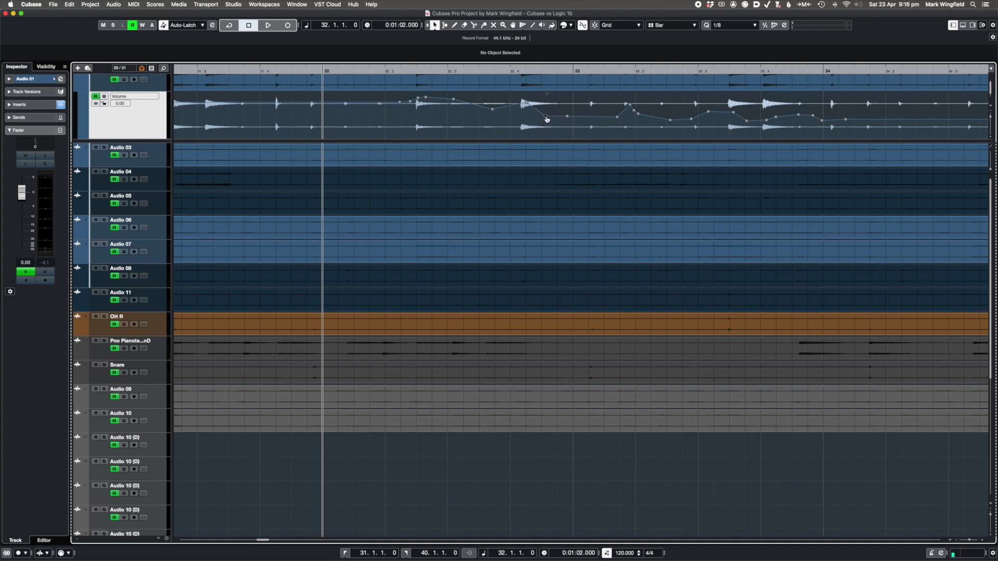
drag(510, 109, 513, 100)
mouse_move(562, 126)
mouse_down()
mouse_move(637, 107)
mouse_move(547, 121)
mouse_move(557, 121)
mouse_up()
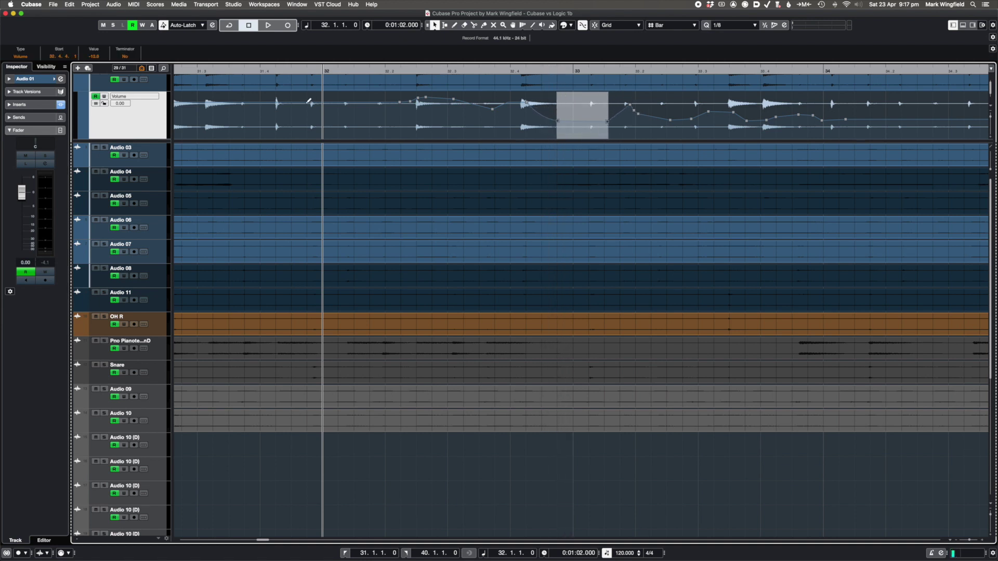
Step: Lower Audio 01's volume automation across a selected range of about one beat just after bar 32
key(2)
drag(330, 111, 363, 126)
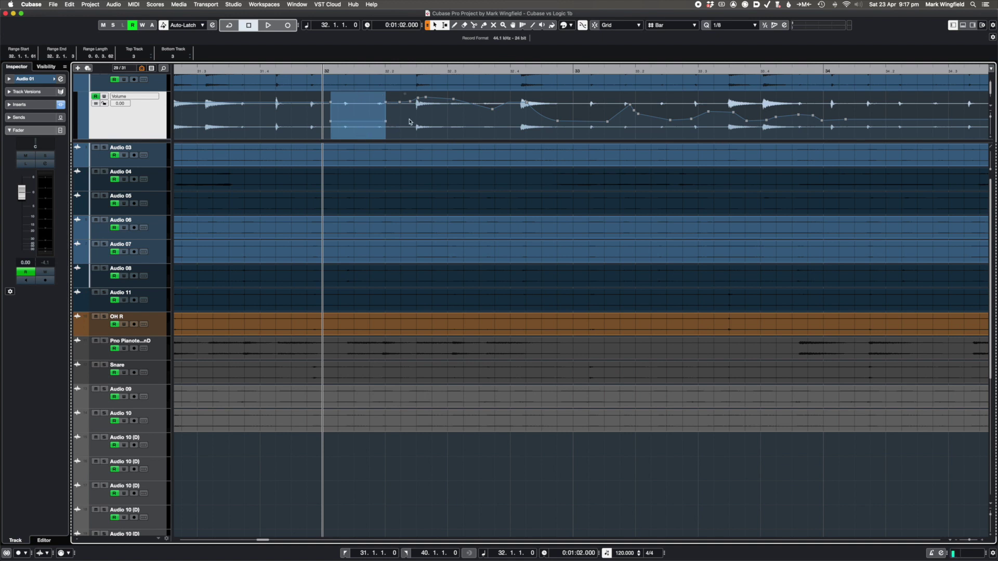
click(410, 122)
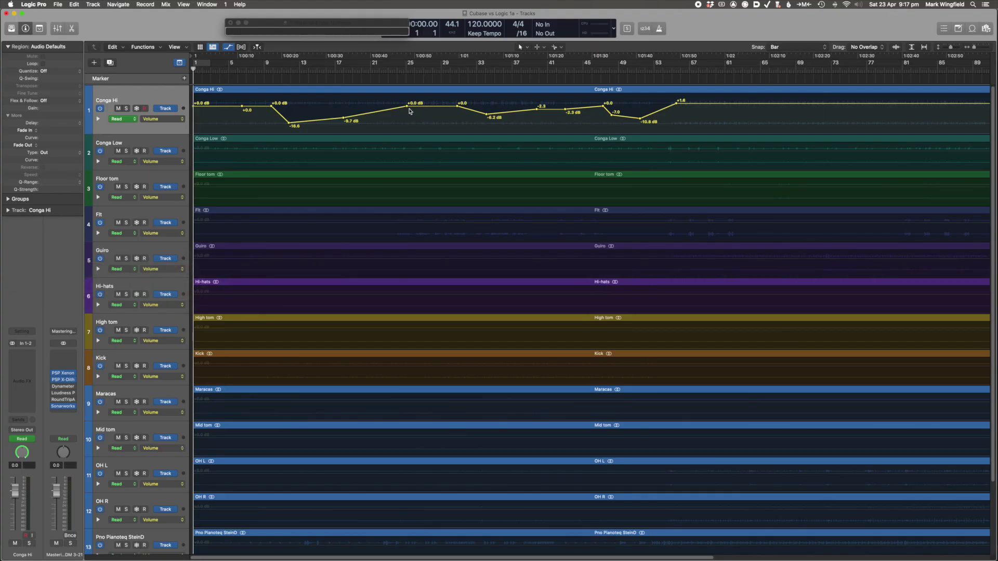
Step: Switch to Logic Pro and shift Conga Hi's 0.0 dB automation segment earlier to about bar 22, then adjust the points around it
drag(419, 106, 397, 107)
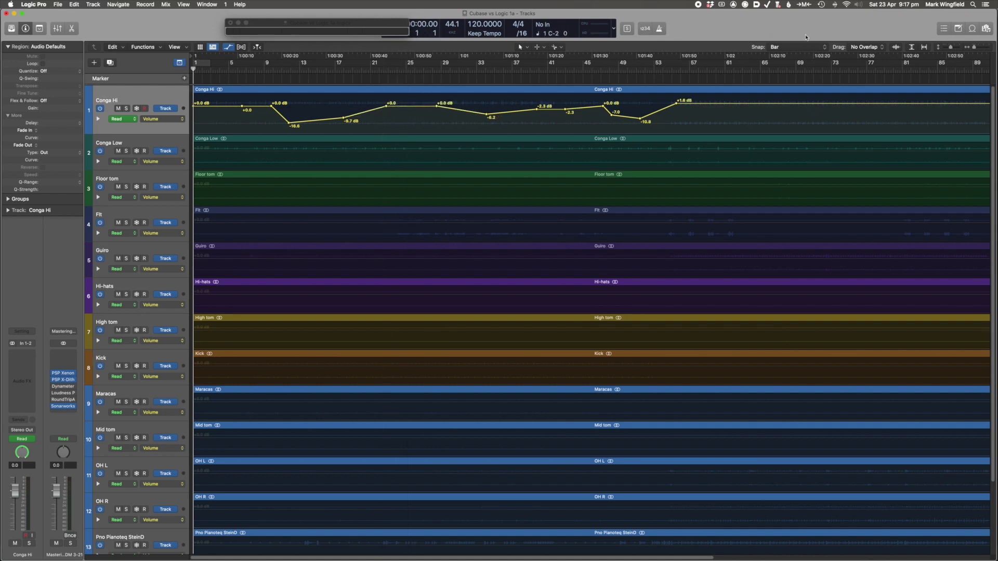
click(773, 47)
drag(411, 108, 387, 100)
mouse_move(486, 113)
mouse_down()
mouse_move(456, 127)
mouse_move(483, 118)
mouse_up()
mouse_move(386, 100)
mouse_down()
mouse_move(372, 100)
mouse_move(381, 98)
mouse_up()
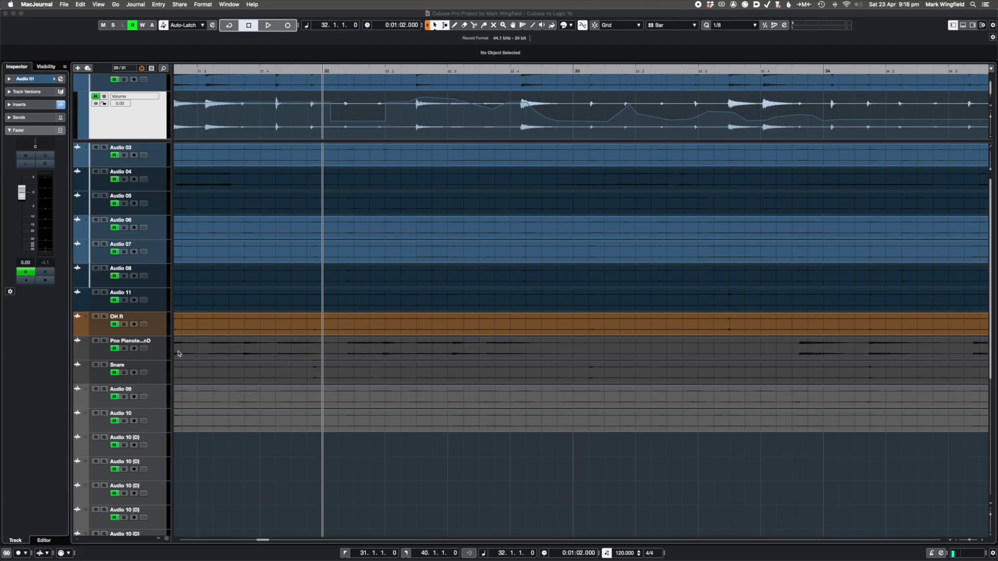
Step: Return to Cubase and colour the Audio 06 track Pastel Yello 2
scroll(161, 350, down, 7)
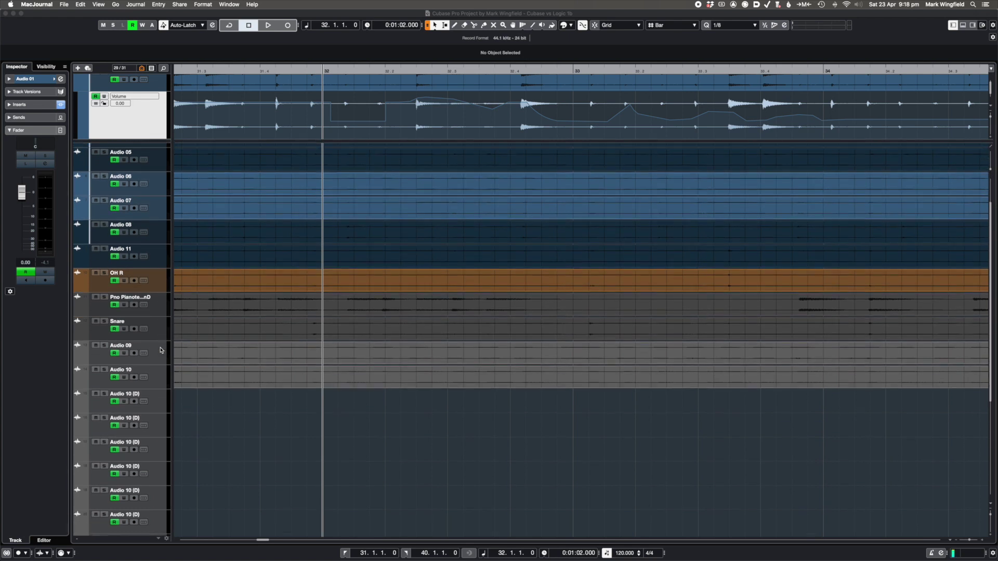
scroll(162, 350, up, 7)
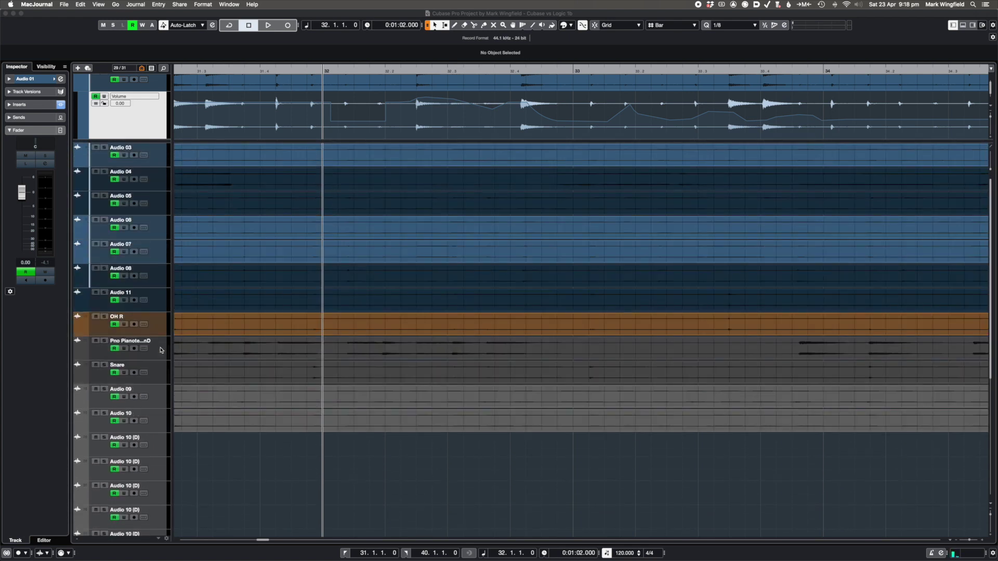
click(152, 238)
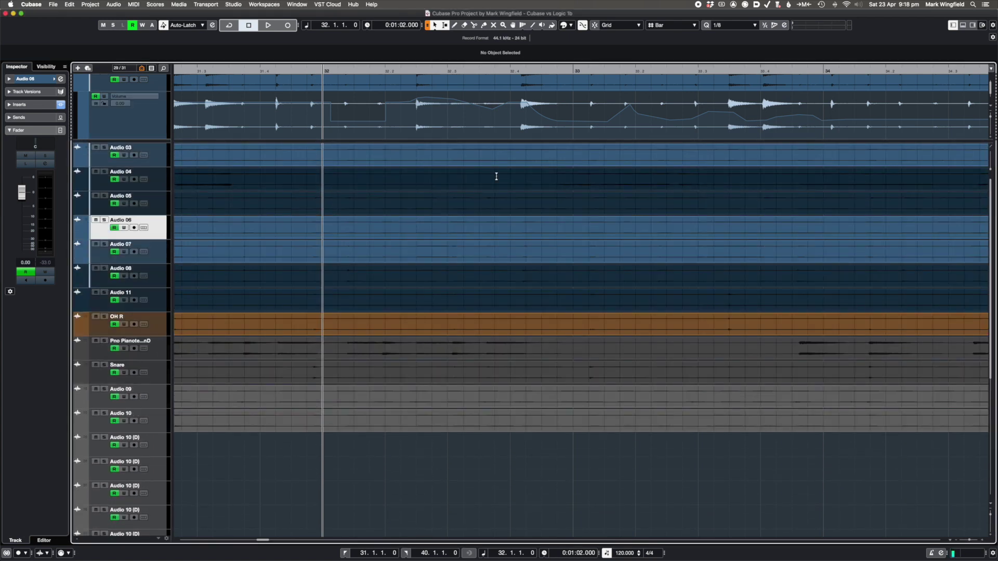
click(571, 25)
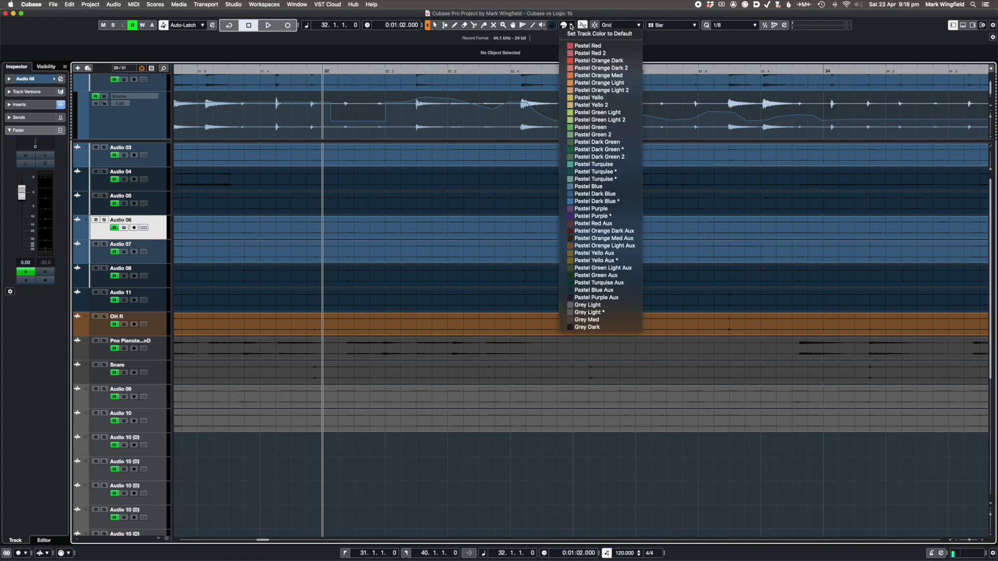
click(587, 106)
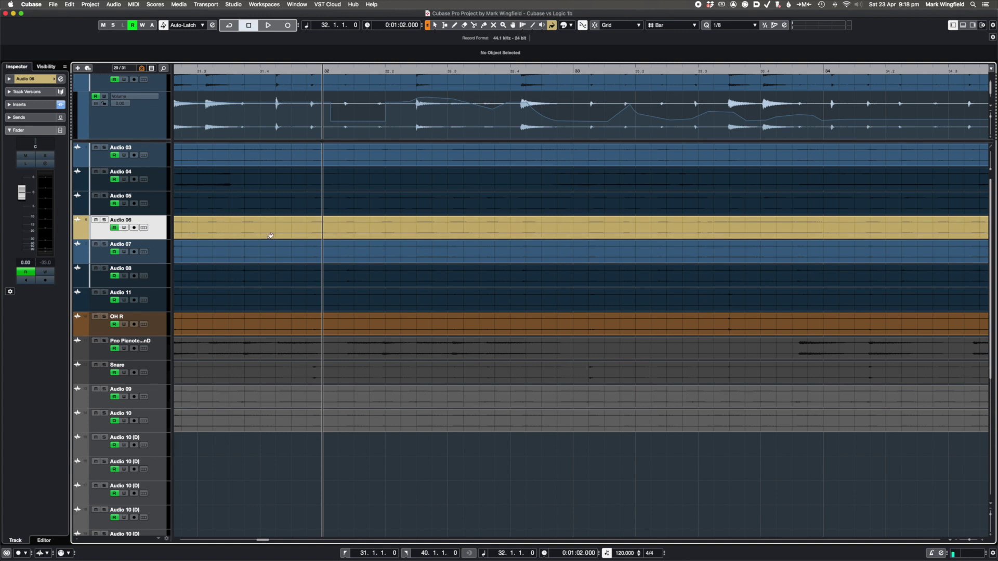
Step: Change the Audio 06 track's colour to Pastel Blue
scroll(312, 233, down, 10)
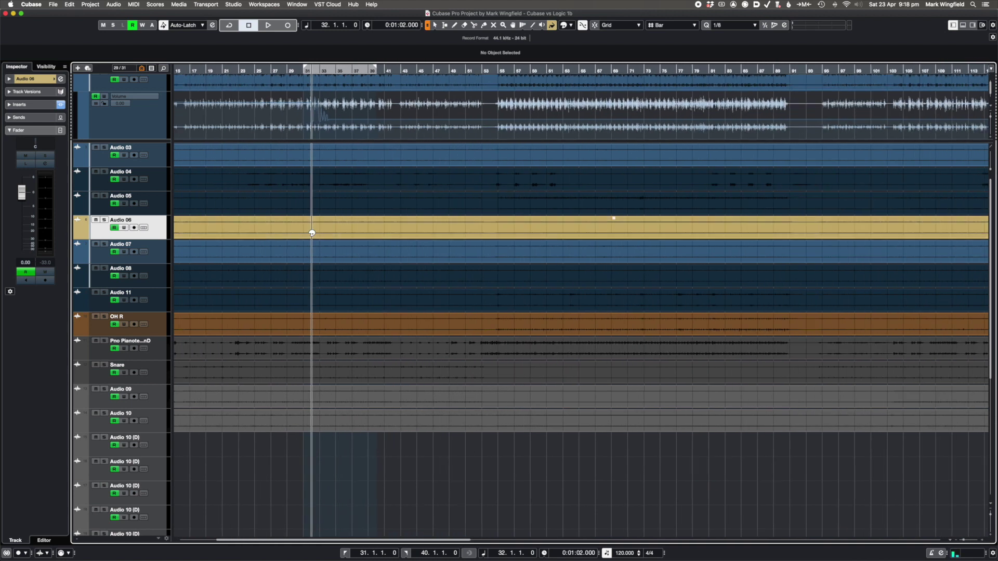
scroll(312, 232, down, 8)
scroll(319, 232, down, 2)
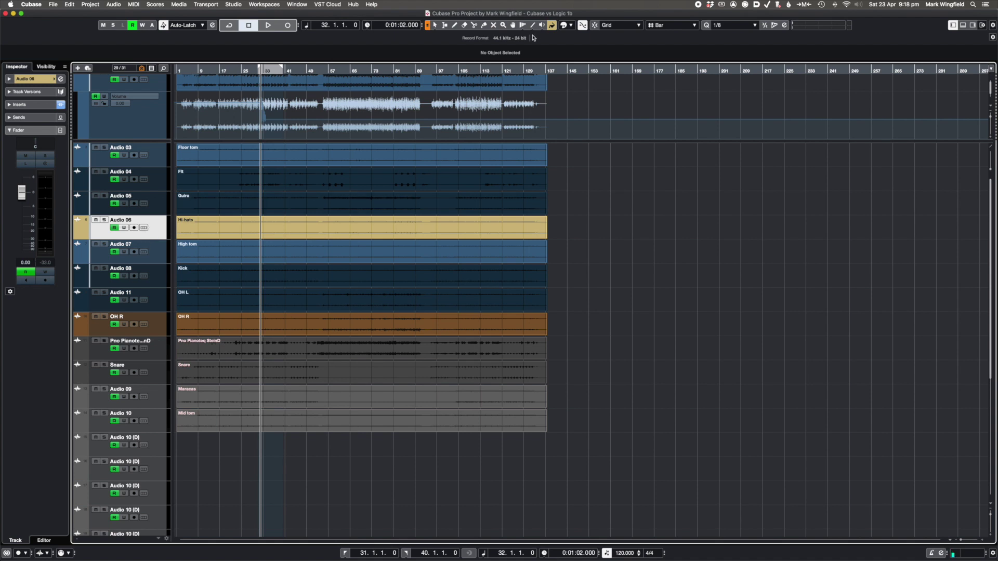
click(572, 26)
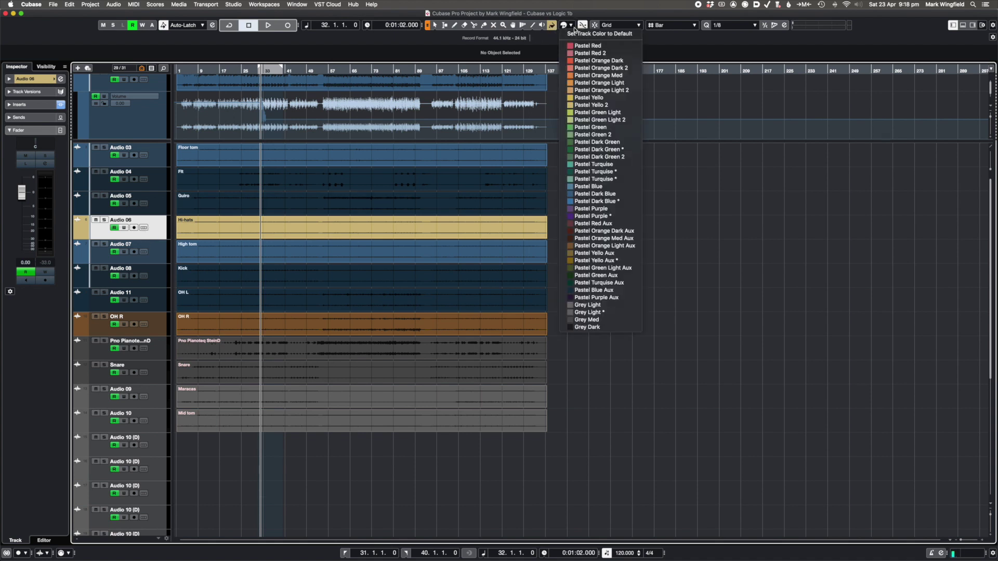
click(600, 188)
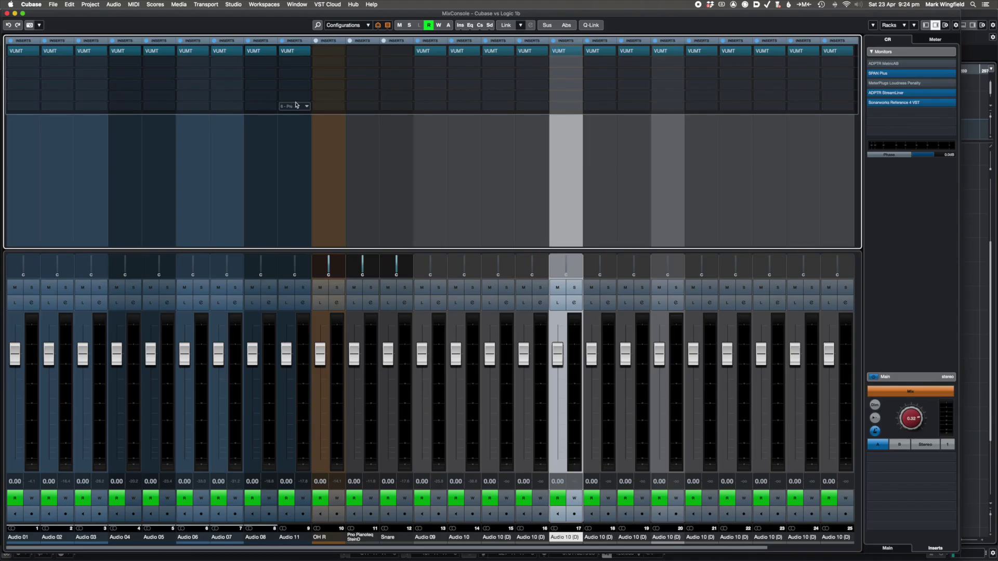
Step: In the MixConsole, reposition the pre/post-fader insert divider on the Audio 11 channel and widen the channel strips
mouse_move(299, 81)
mouse_down()
mouse_move(286, 91)
mouse_move(283, 72)
mouse_move(285, 95)
mouse_move(297, 88)
mouse_up()
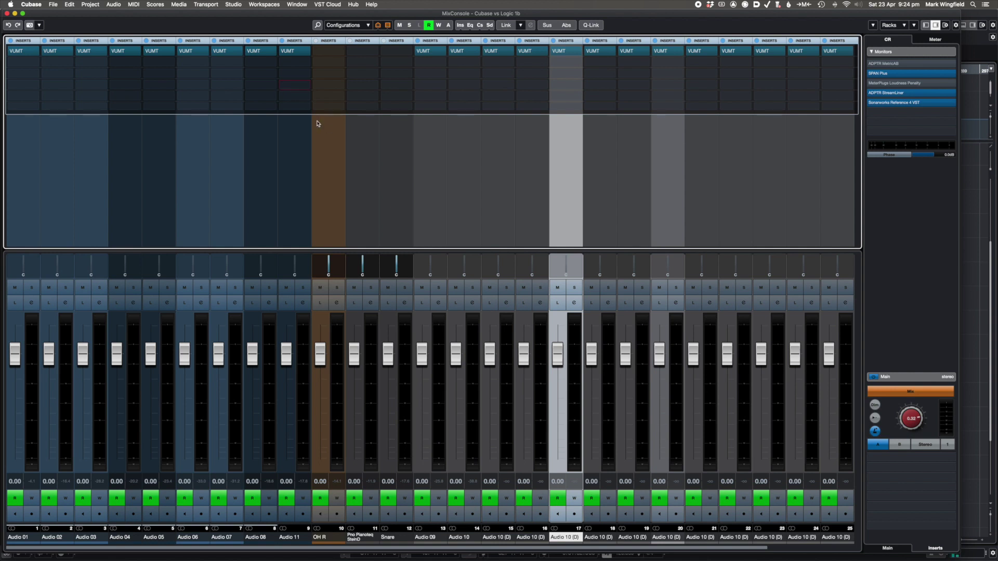
key(h)
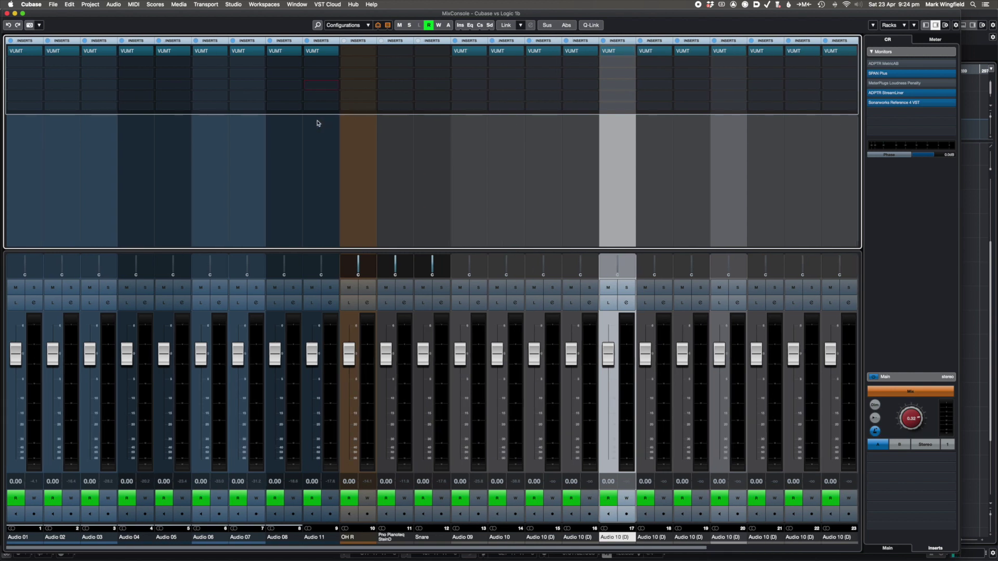
Step: Load the FX chain preset LD4 Growl Murmer and Scream from the 1 LD4 folder onto Audio 11 and slightly shorten the inserts rack
key(h)
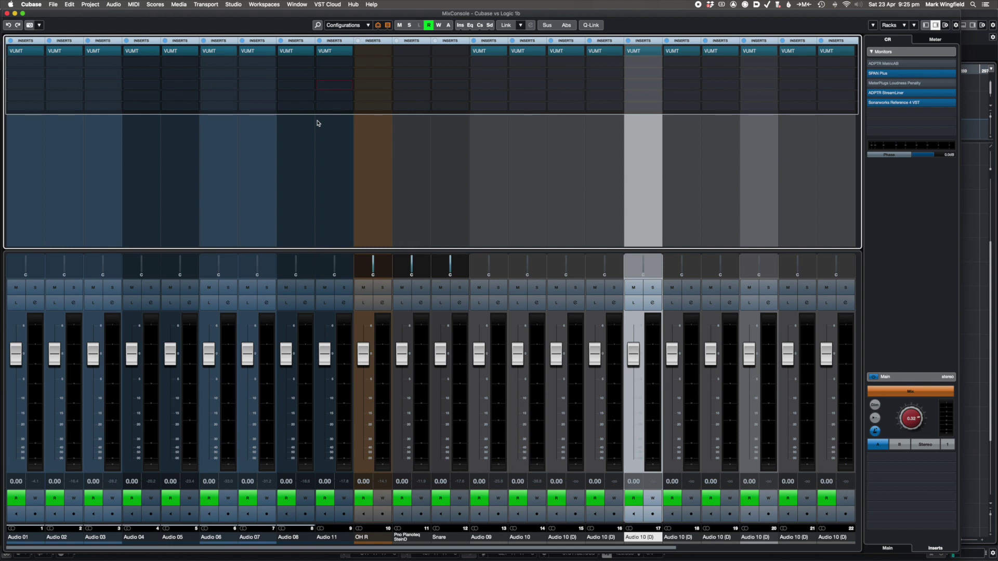
key(g)
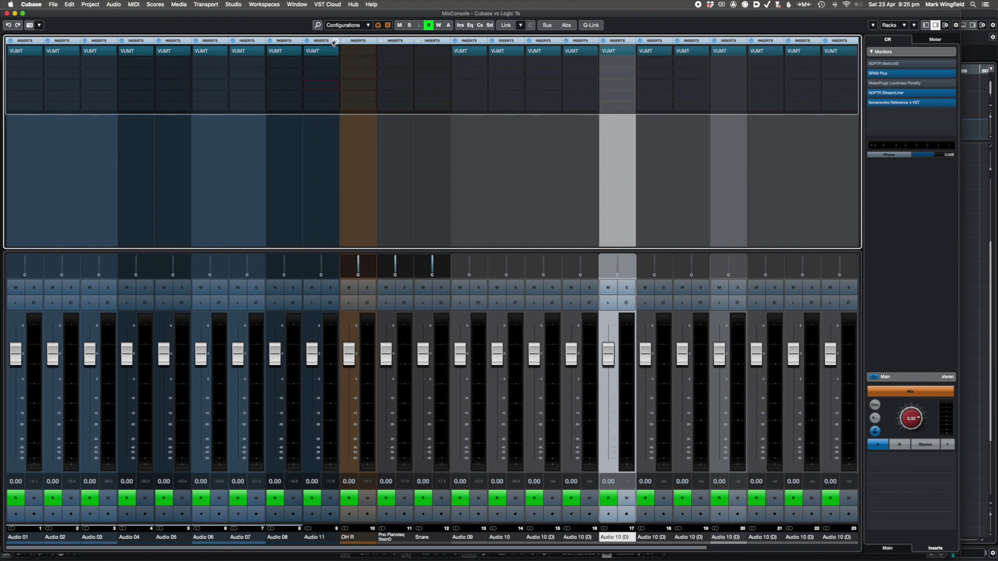
click(358, 40)
click(360, 47)
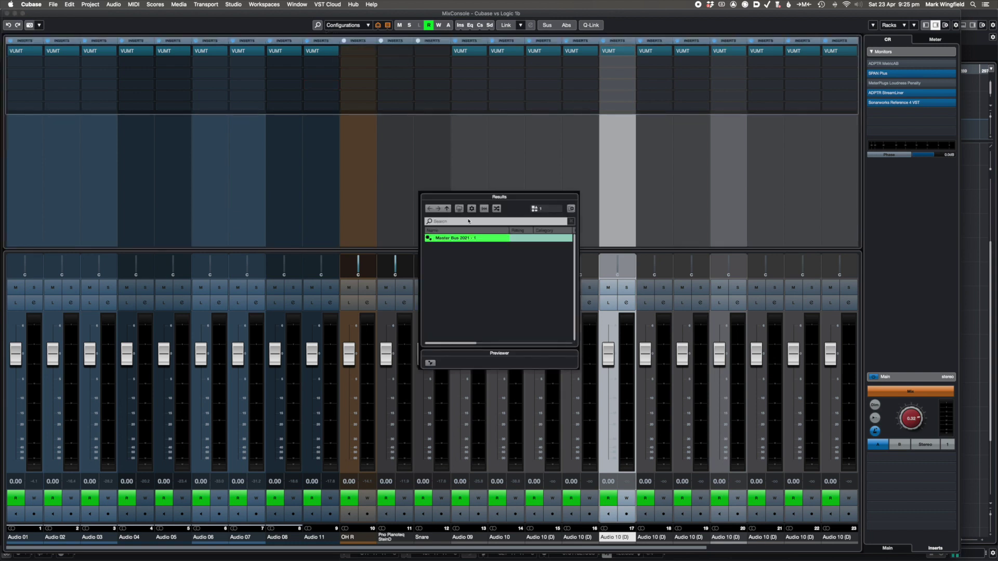
click(447, 208)
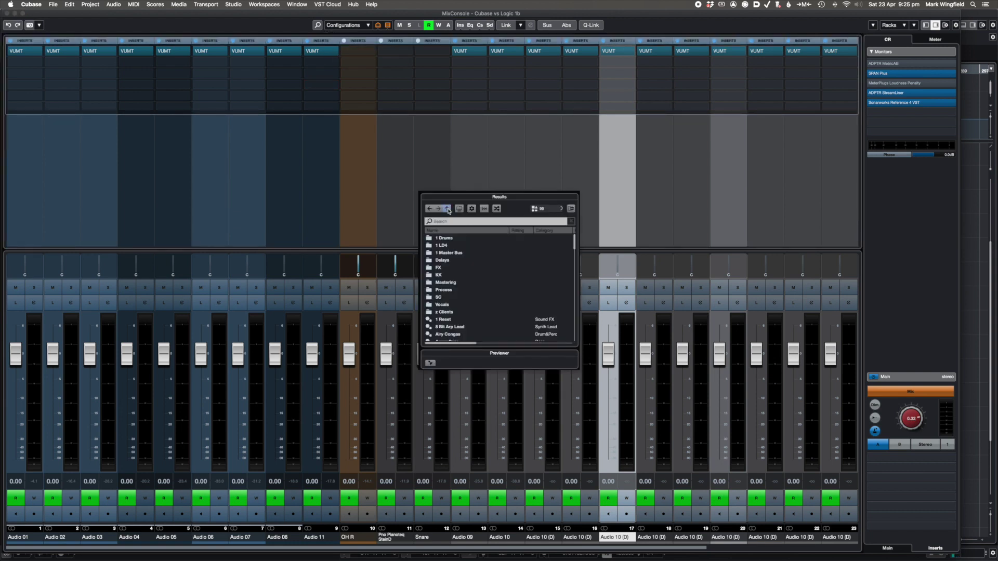
double_click(450, 292)
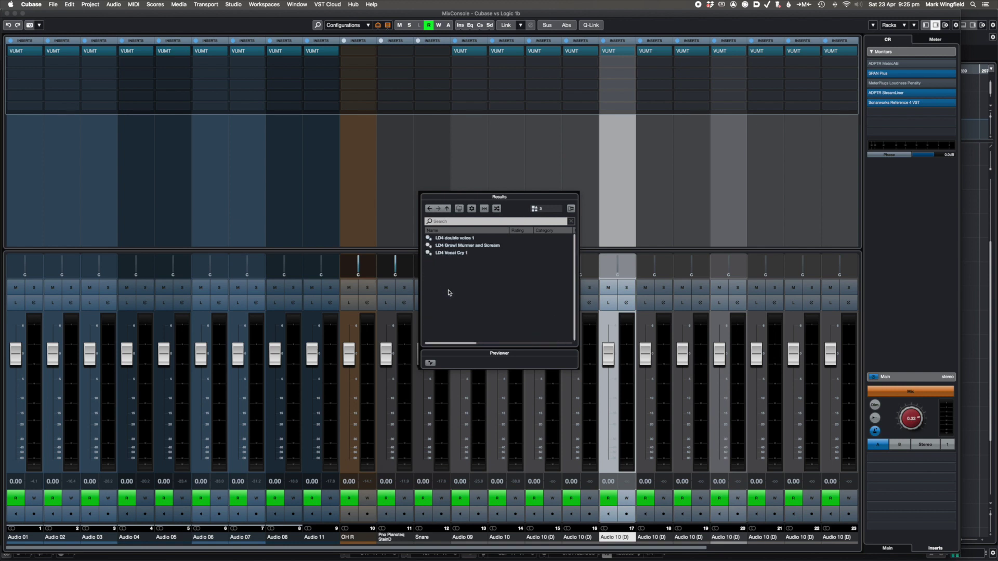
click(454, 246)
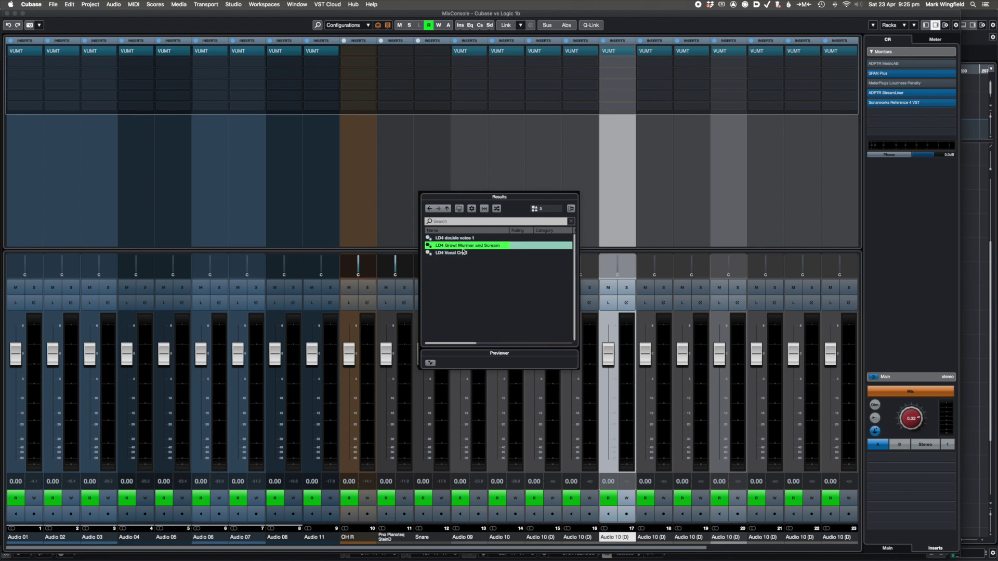
double_click(461, 246)
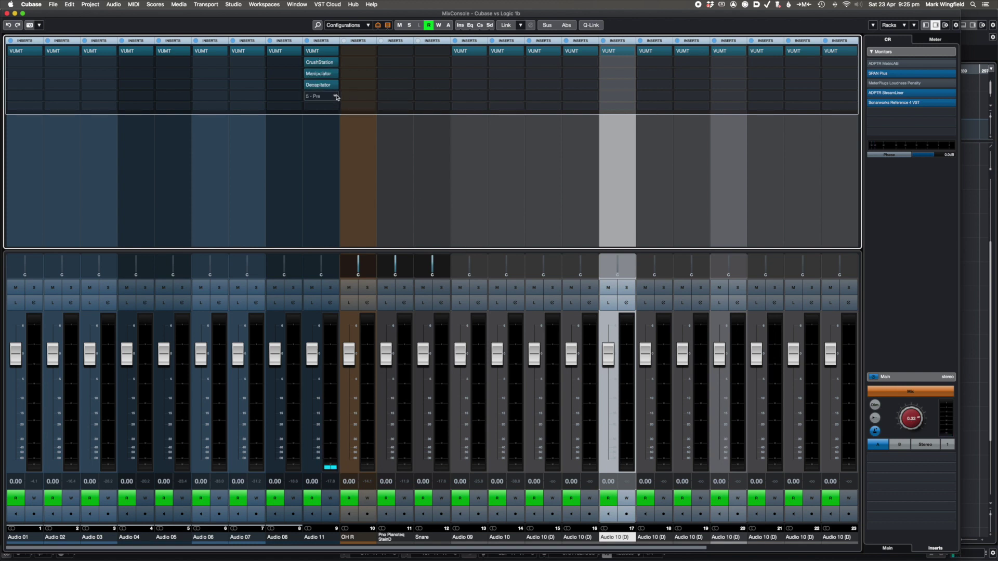
drag(332, 115, 331, 111)
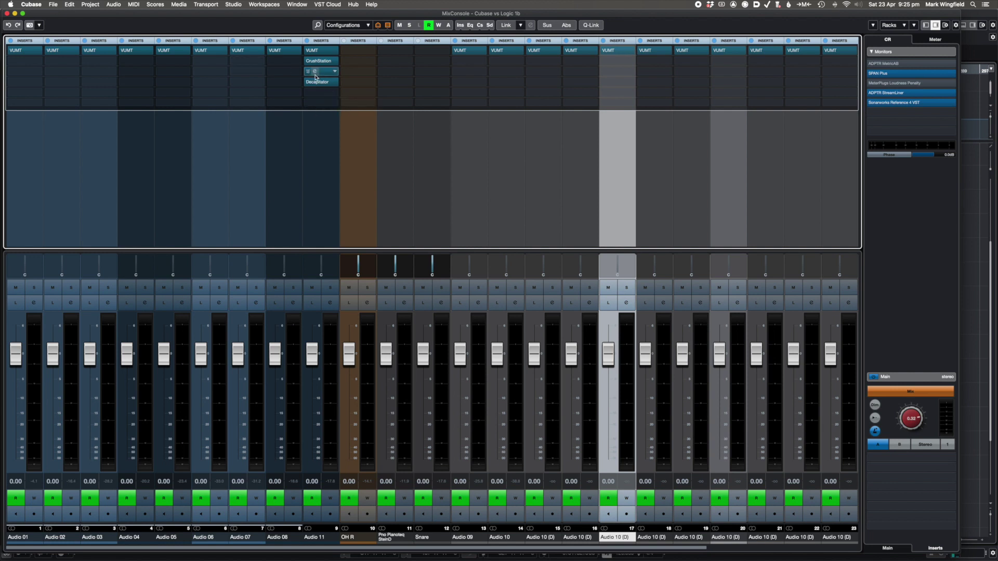
Step: Browse the top-level FX chain preset folders for the Audio 08 channel without loading a preset
click(294, 112)
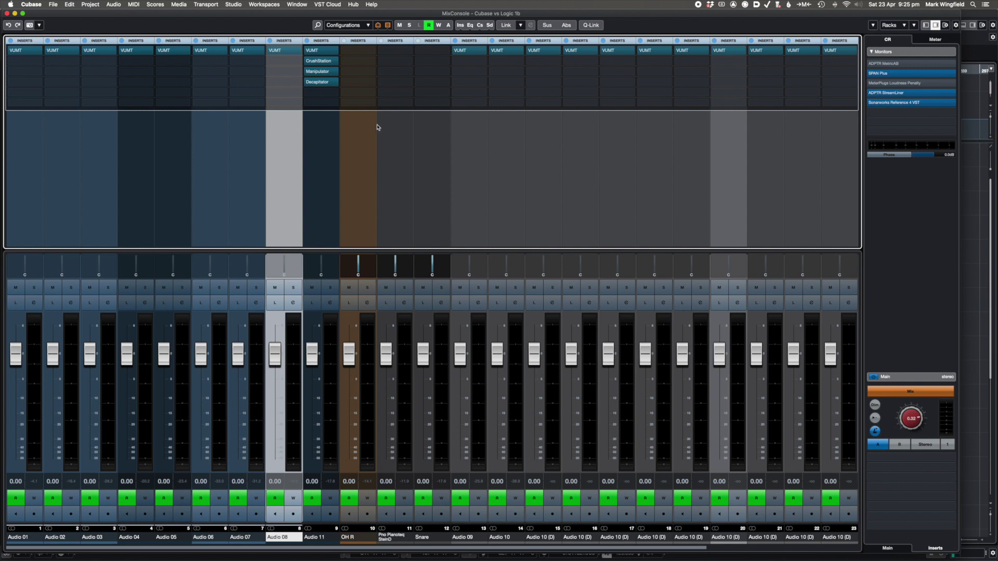
key(h)
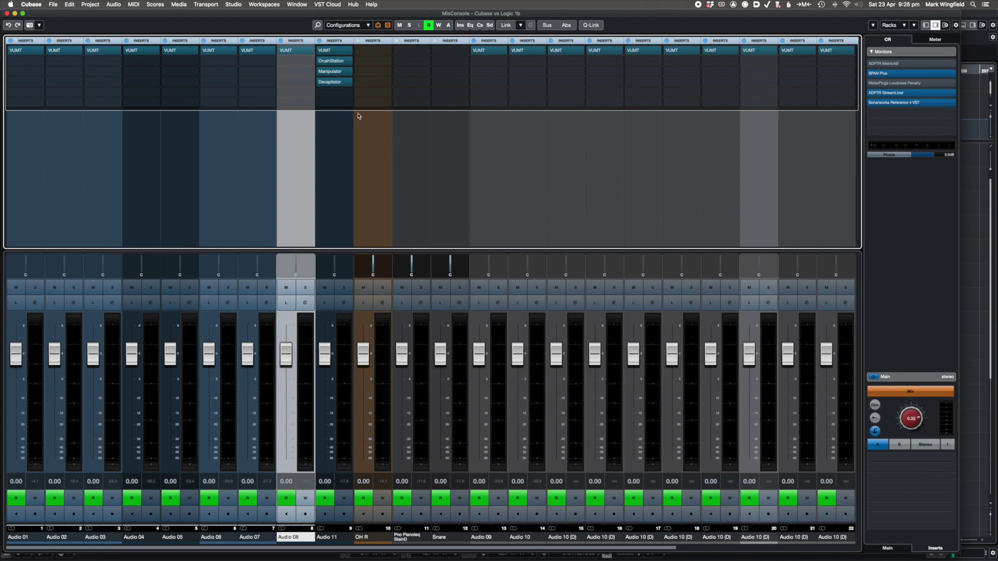
click(309, 61)
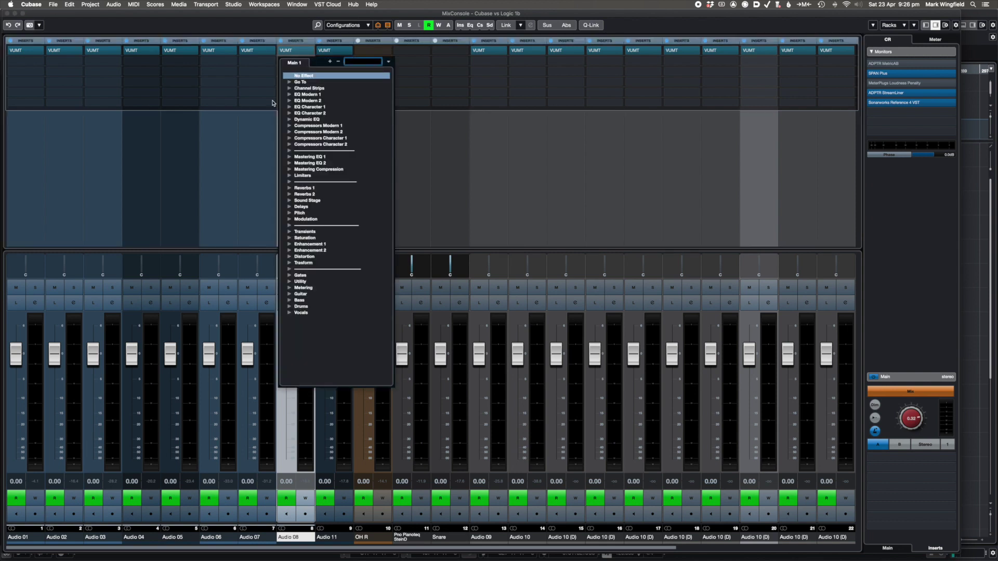
click(242, 90)
click(310, 41)
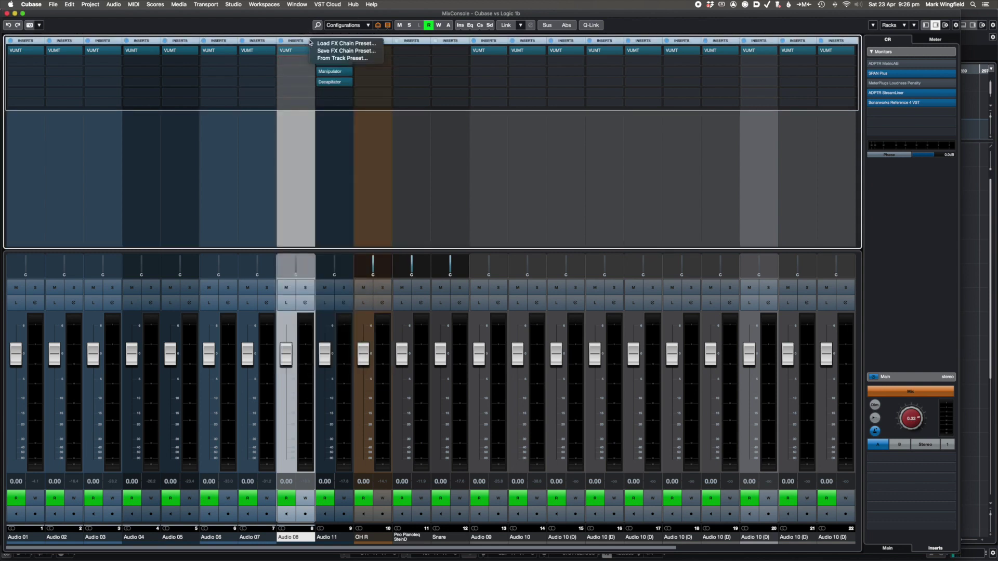
click(326, 47)
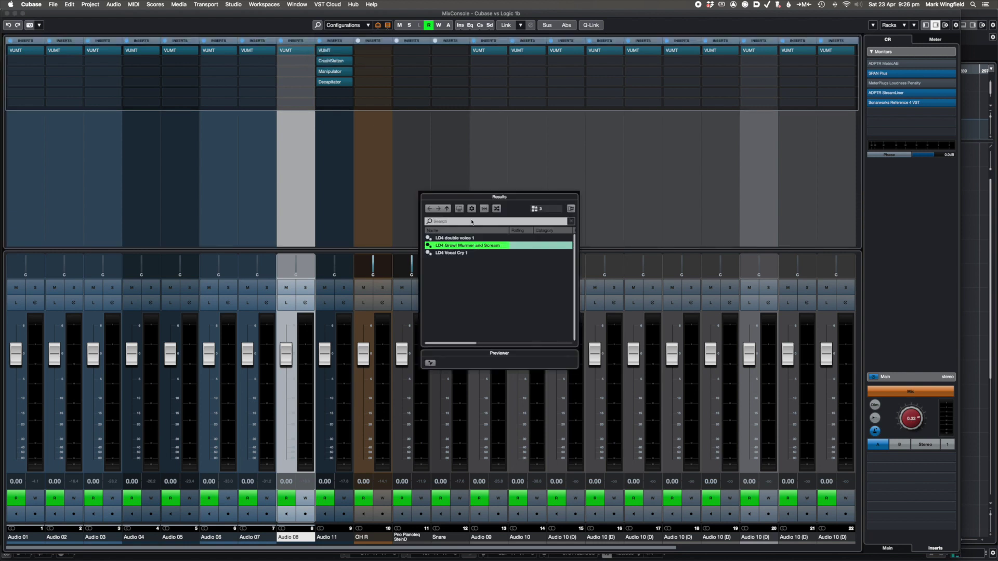
click(446, 211)
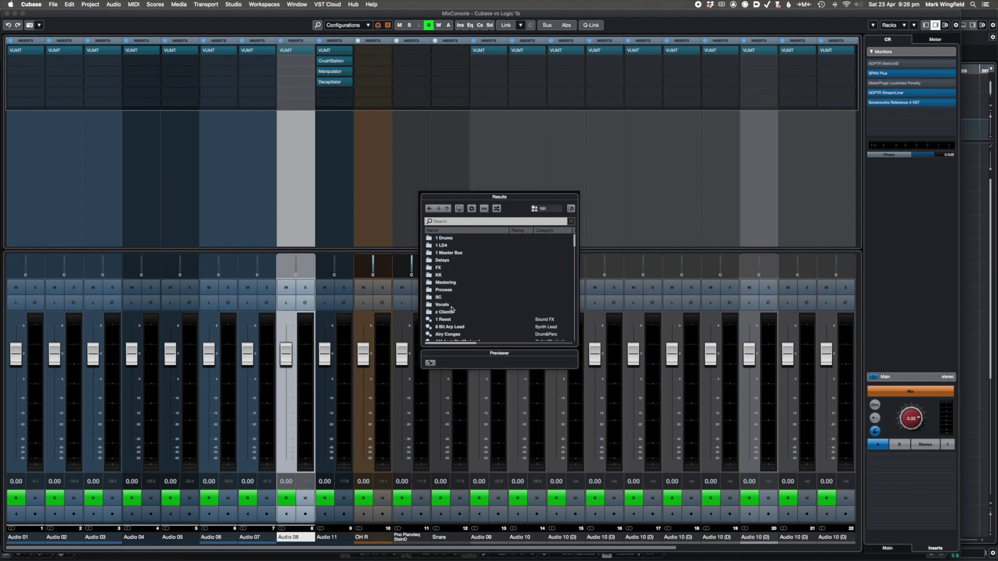
click(364, 193)
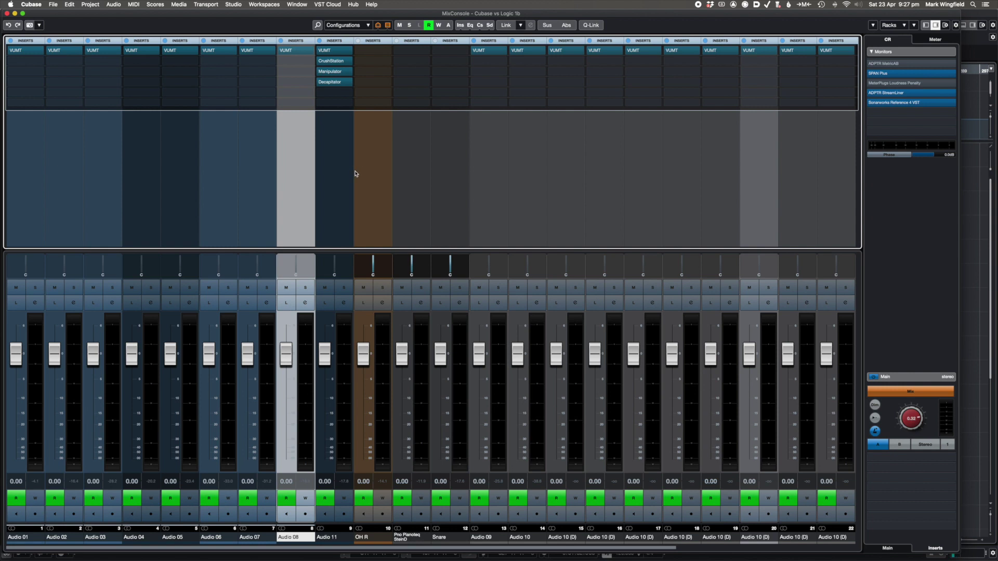
Step: Examine the Main 1 plug-in collection for an Audio 08 insert, including EQ Modern 1, EQ Modern 2, Mastering Compression and EQ Character 1
key(h)
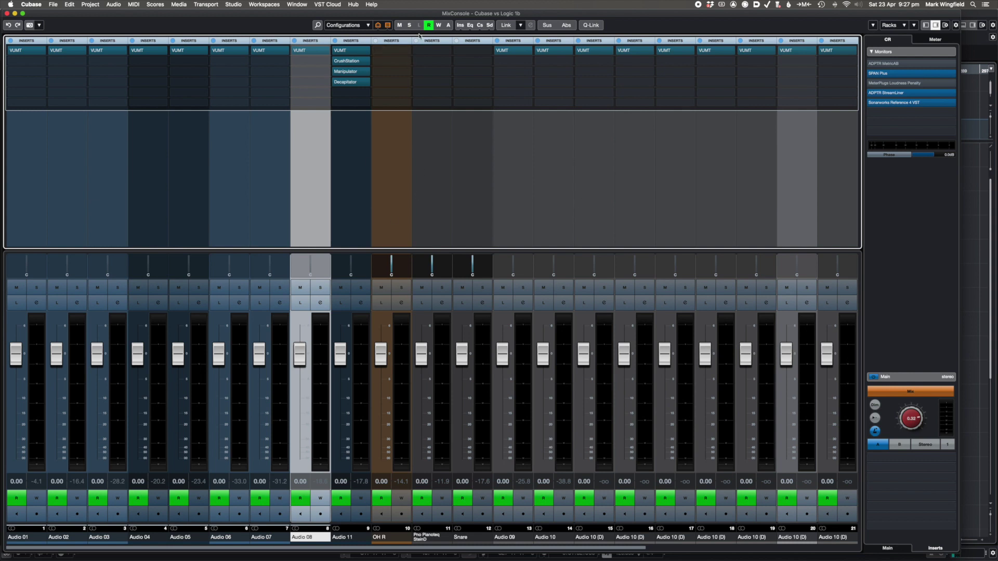
key(g)
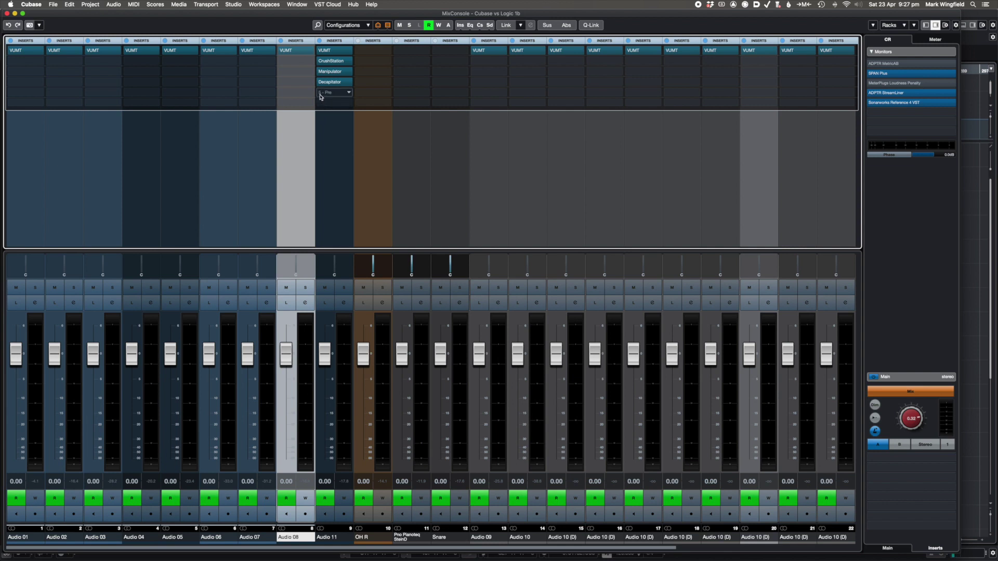
click(306, 62)
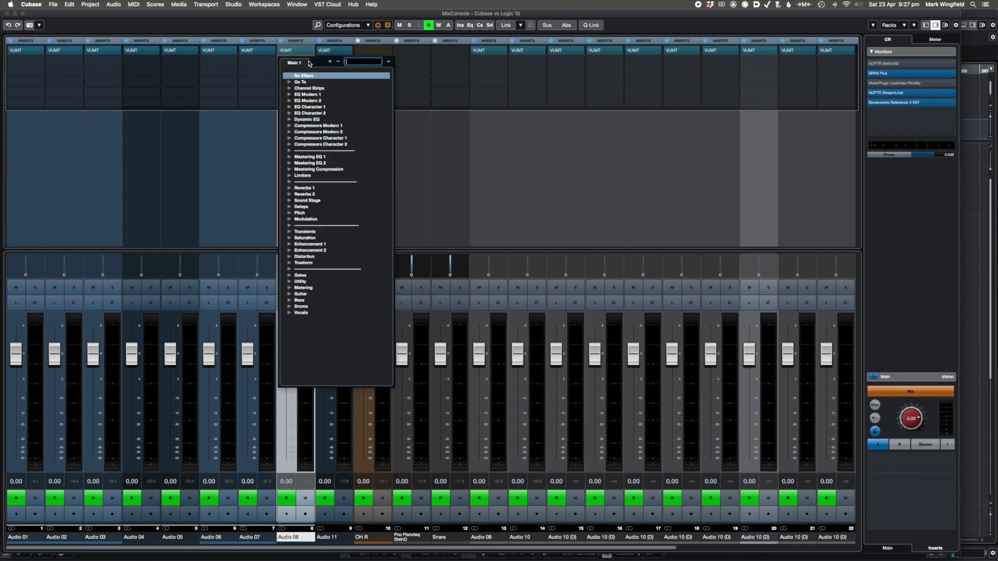
click(290, 96)
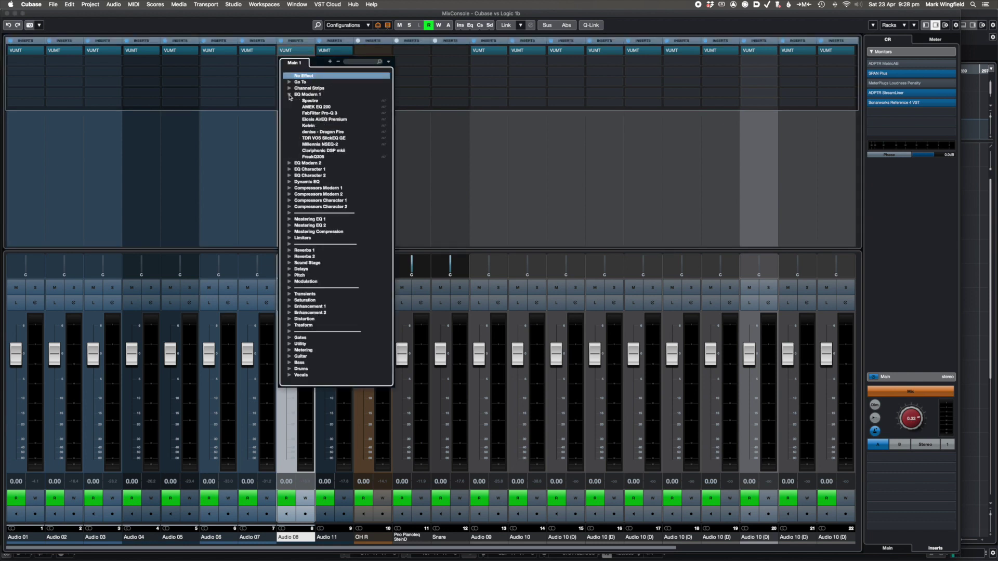
click(290, 164)
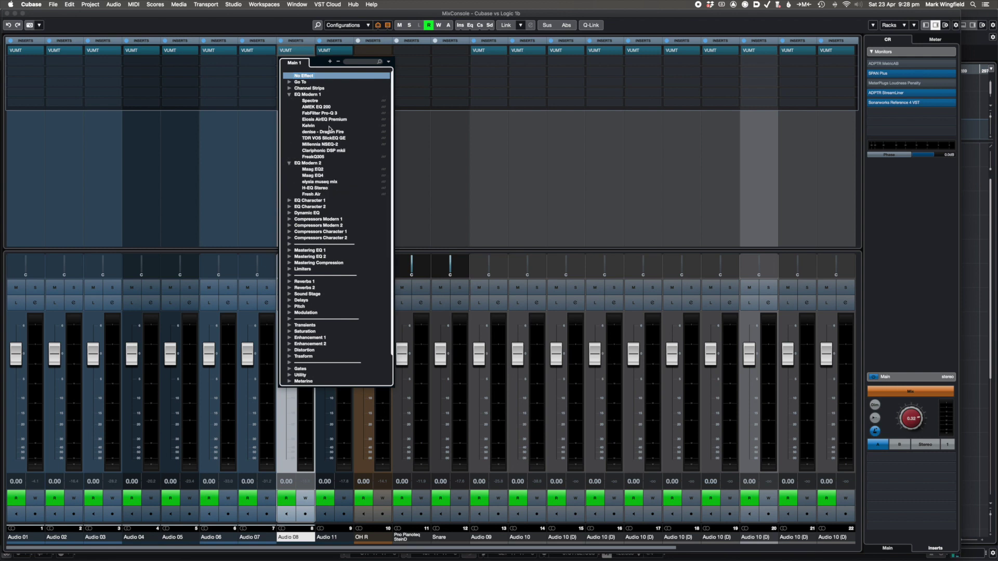
click(289, 96)
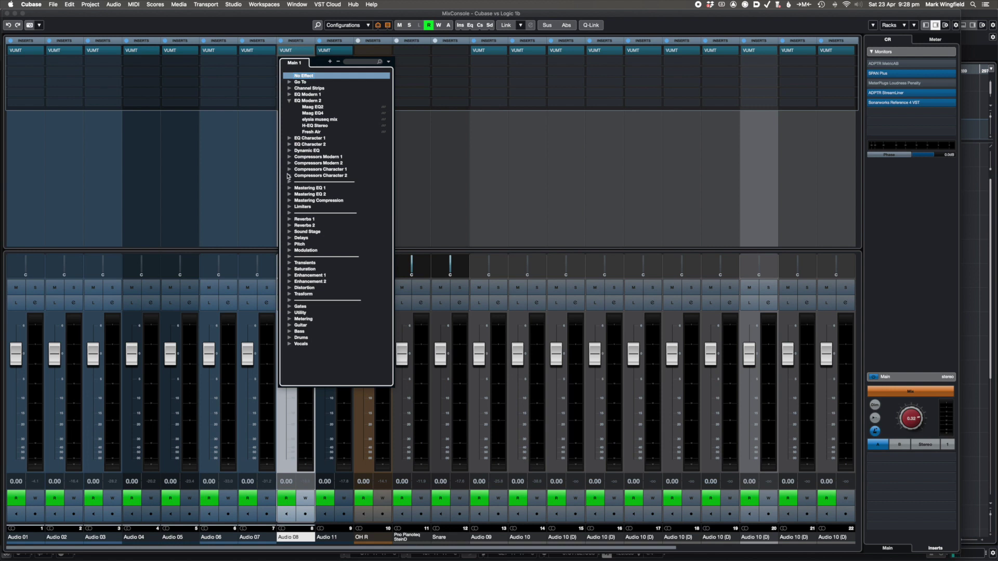
click(289, 201)
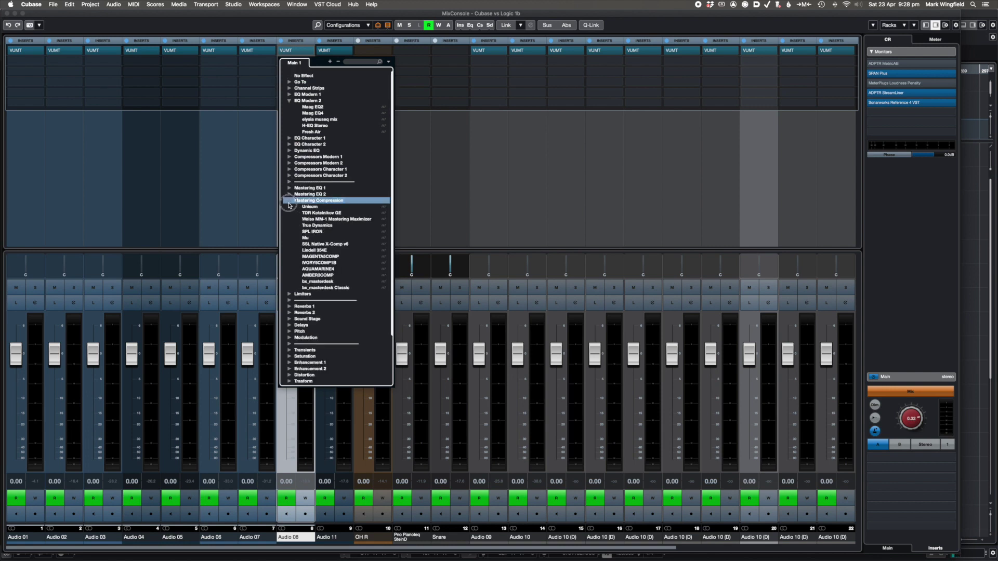
click(289, 201)
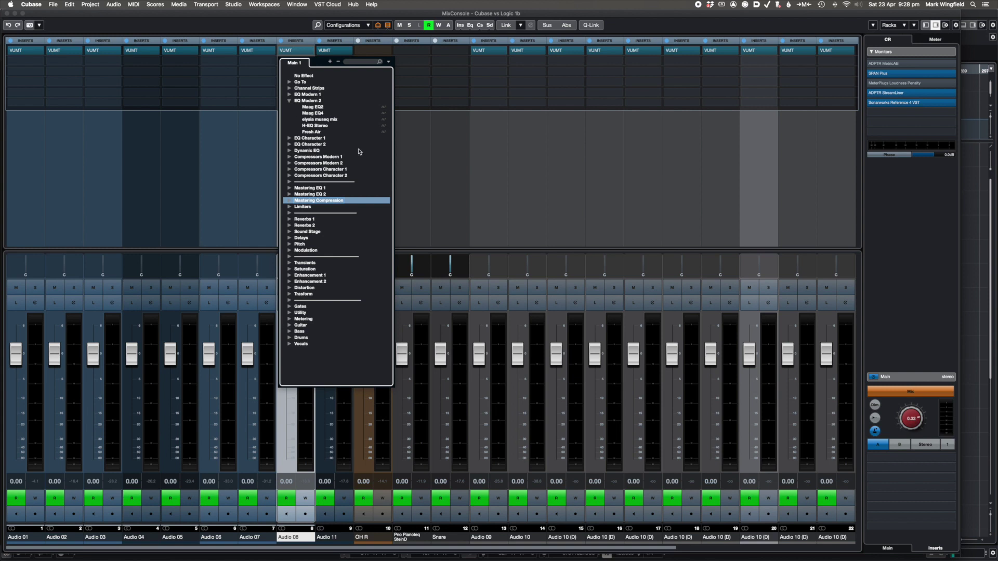
click(289, 102)
click(289, 102)
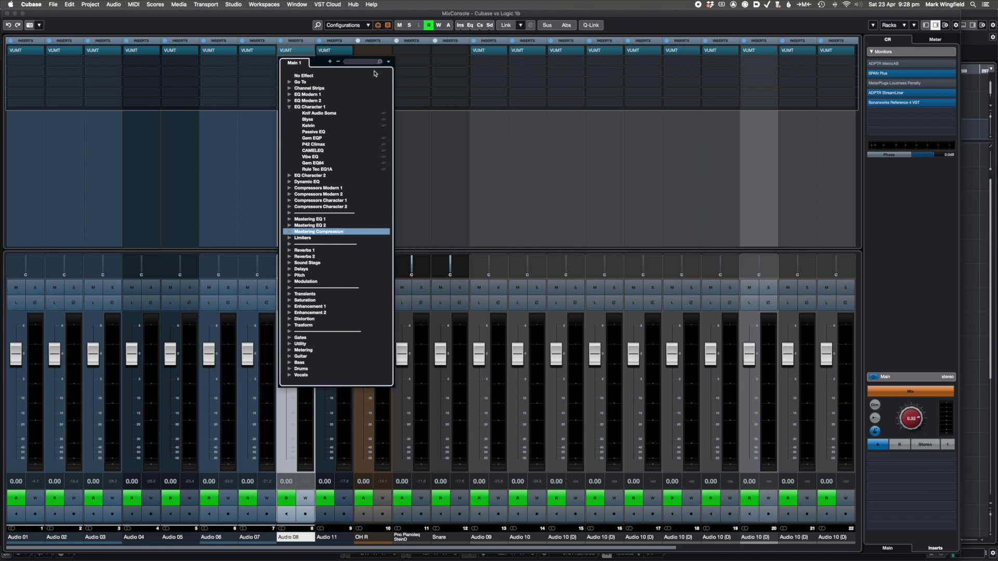
click(389, 61)
click(334, 111)
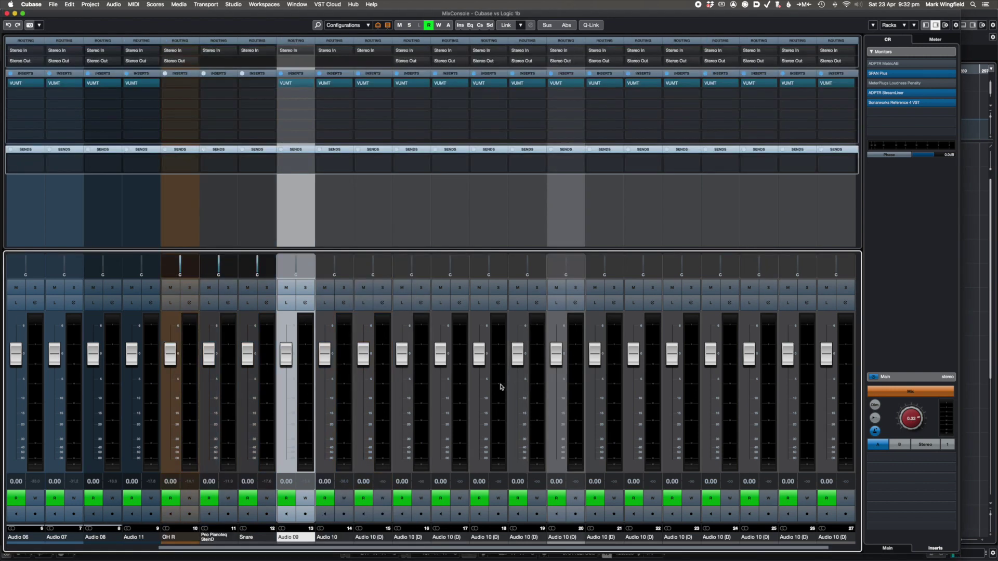
Step: Route the six channels from Audio 09 to channel 18 to a new stereo group track named SUB GROUP
shift+click(499, 387)
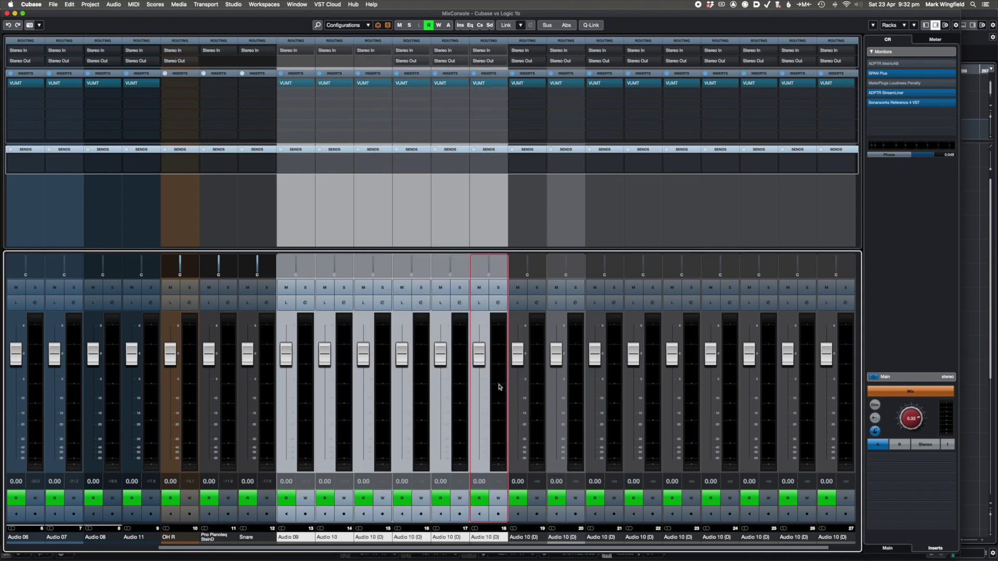
key(shift+g)
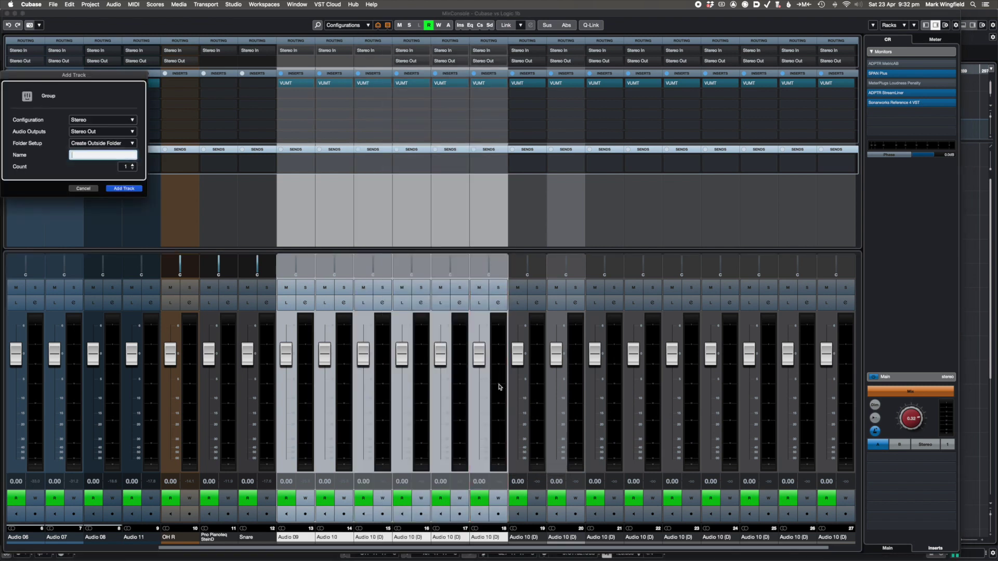
text(SUB GROUP)
key(Return)
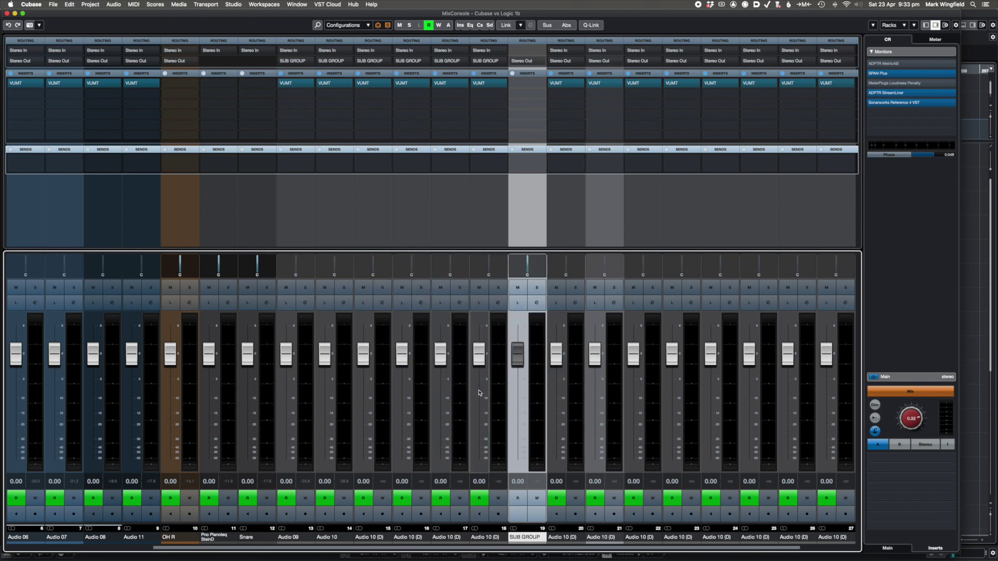
Step: Add a stereo FX track named REVERB with no effect, fed by sends from the six channels routed to SUB GROUP
click(321, 393)
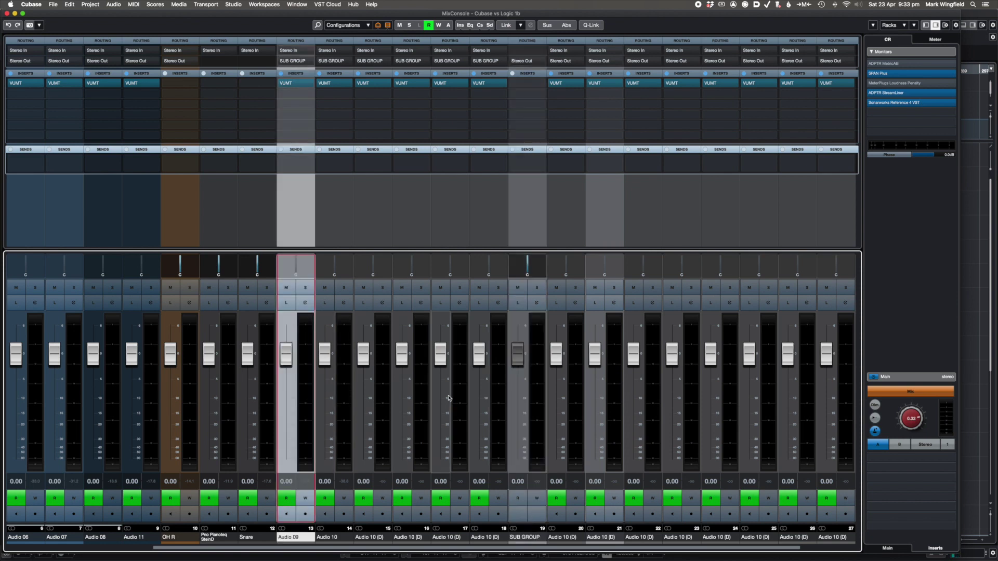
shift+click(497, 391)
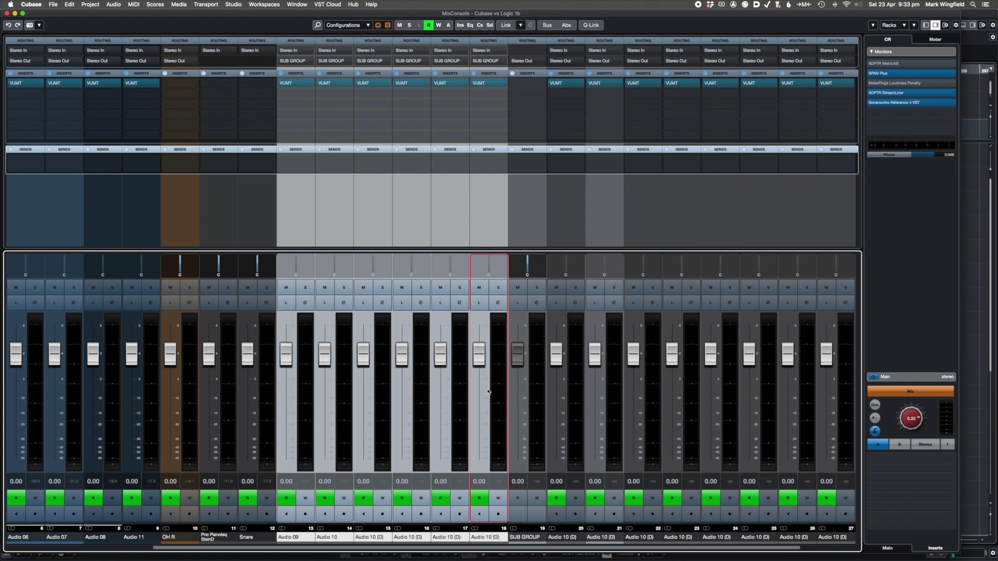
key(alt+f)
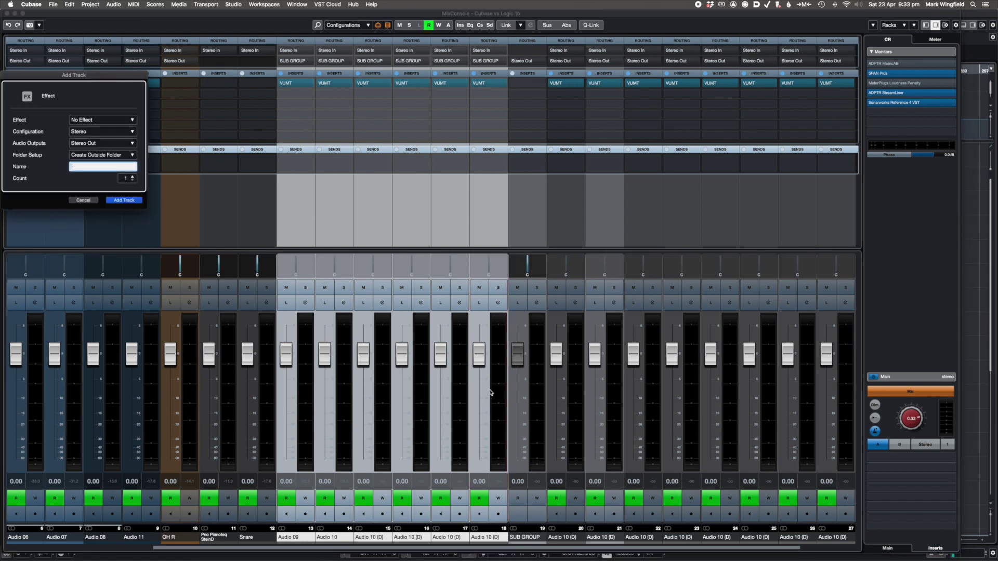
text(REVERB)
key(Return)
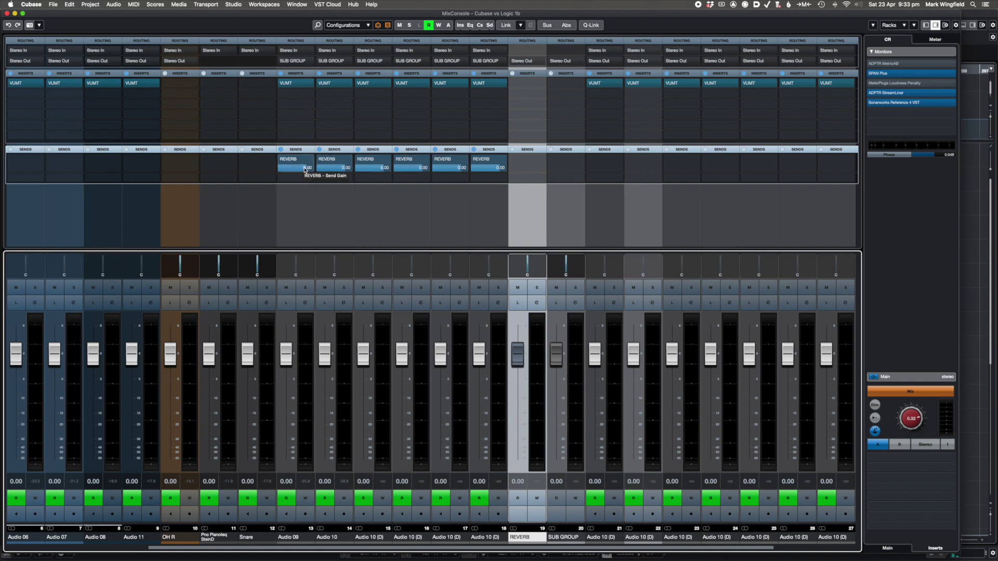
Step: Lower the REVERB send on the Audio 10 channel to -4.97, and switch that send off and back on
click(330, 172)
drag(329, 172, 321, 178)
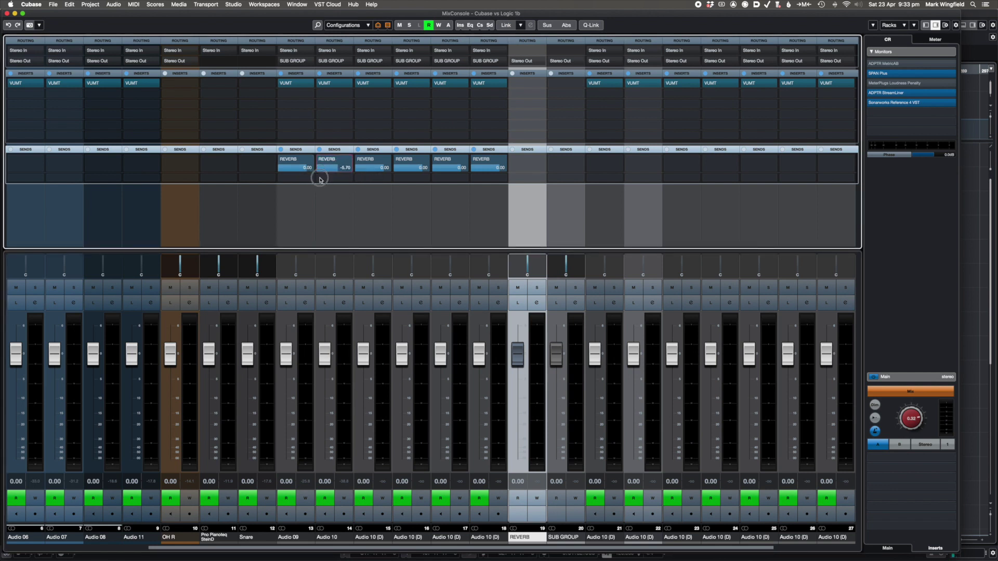
click(320, 159)
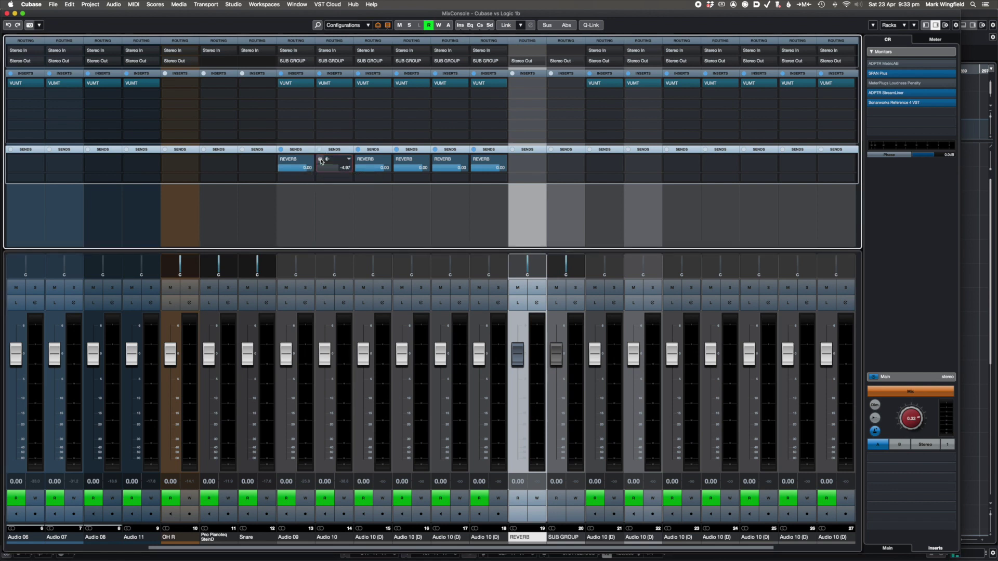
click(321, 160)
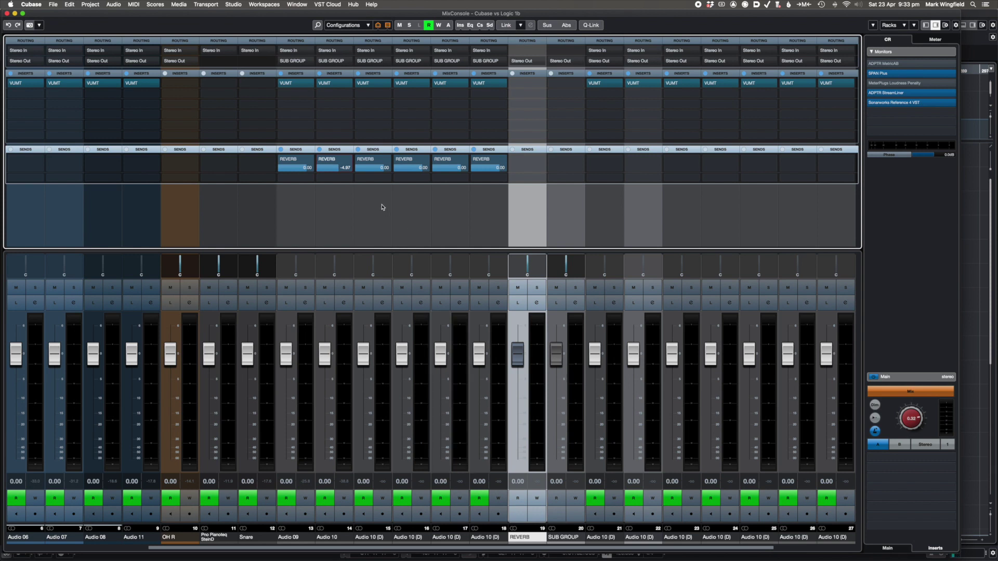
Step: Set the REVERB sends to -1.92 on Audio 09, -11.1 on Audio 10, and -7.71, -13.8, -12.5 and -7.00 on channels 15 to 18
click(304, 167)
mouse_move(305, 168)
mouse_down()
mouse_move(287, 181)
mouse_move(298, 179)
mouse_up()
drag(377, 169, 363, 183)
drag(416, 169, 401, 180)
drag(453, 170, 437, 191)
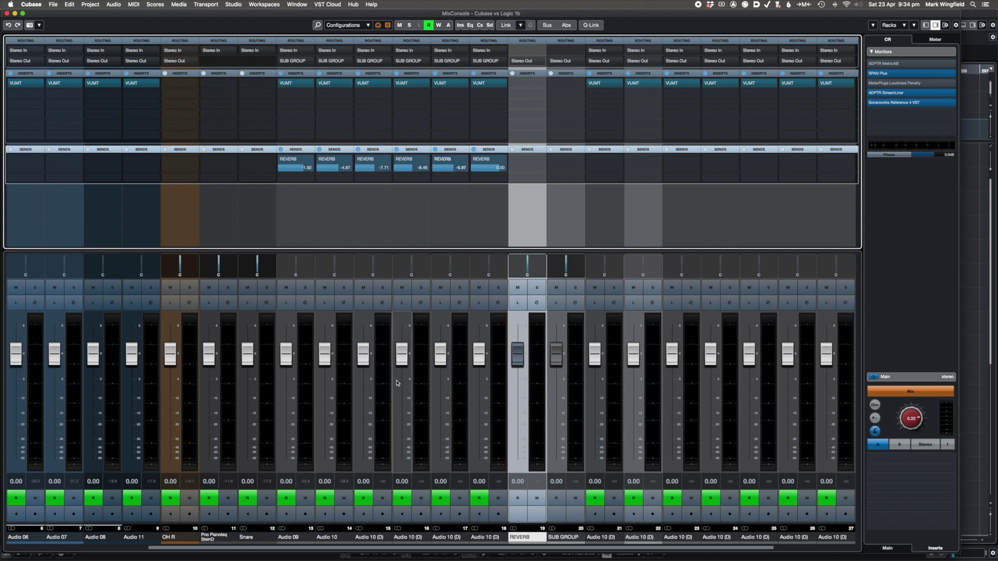
drag(491, 168, 473, 197)
drag(335, 170, 314, 190)
drag(413, 170, 396, 190)
drag(451, 169, 434, 199)
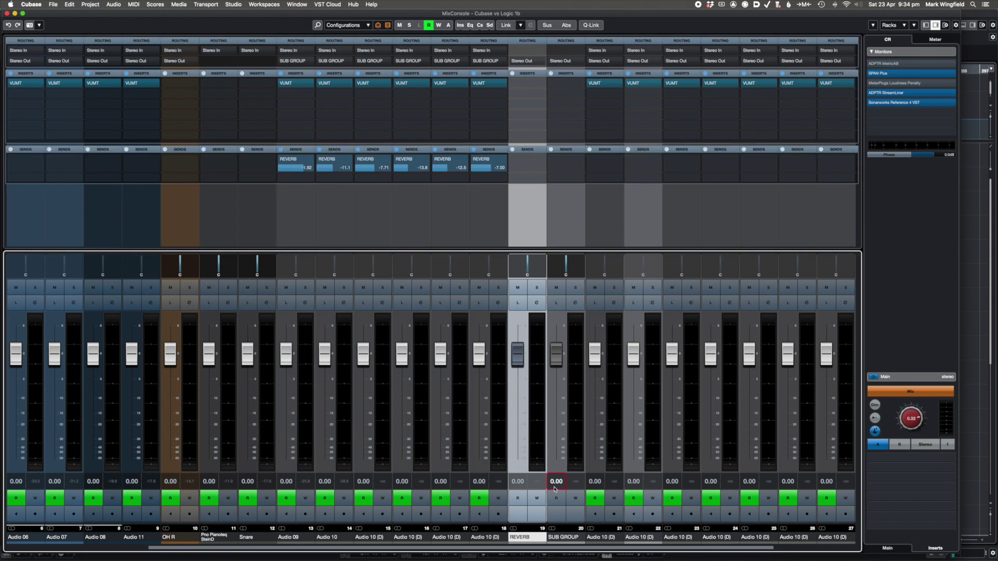
Step: Examine the Find Track/Channel list and the mixer's full range of channels from Audio 01 to Stereo Out
scroll(553, 492, right, 3)
scroll(576, 508, left, 8)
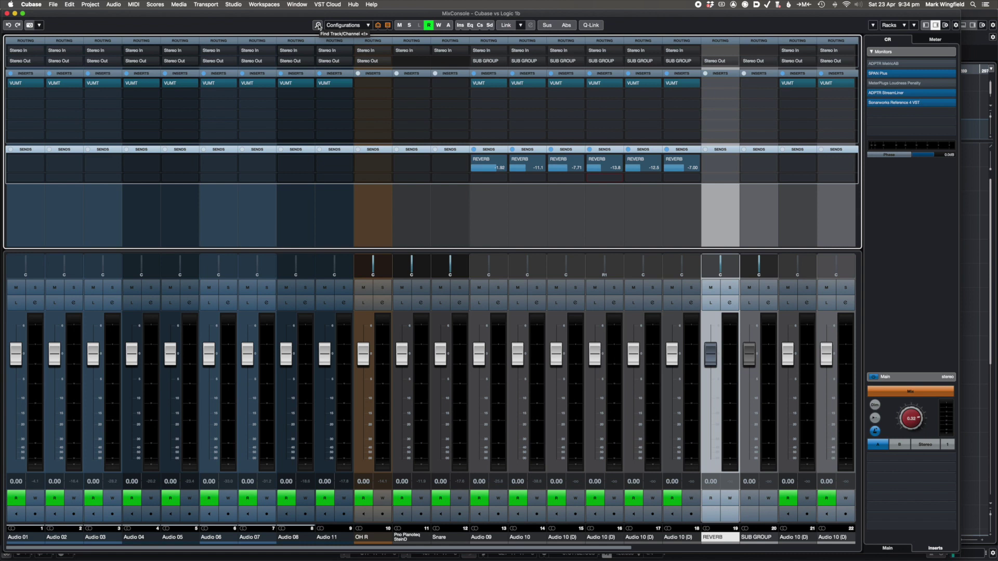
click(318, 26)
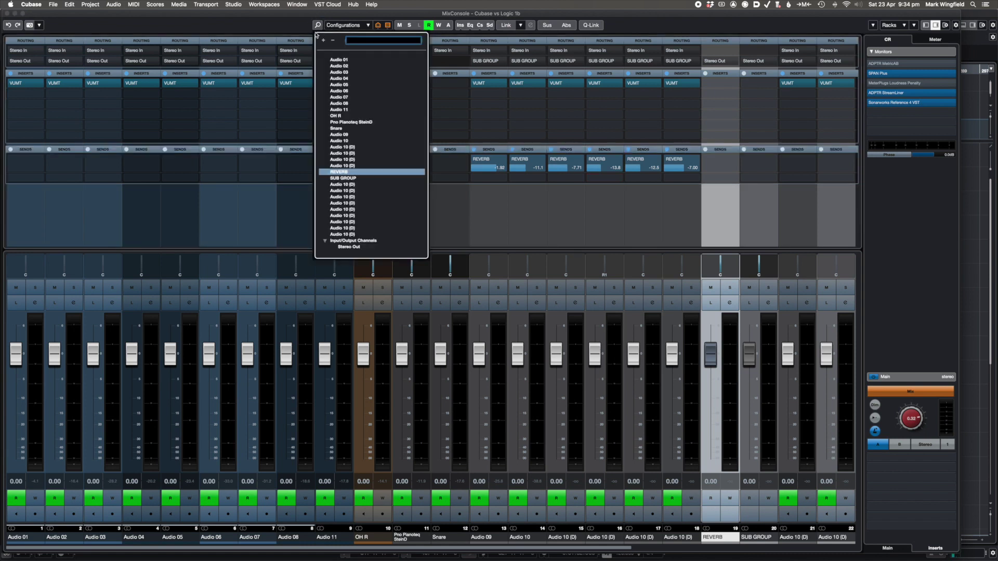
click(318, 26)
click(318, 25)
click(262, 26)
scroll(511, 522, right, 8)
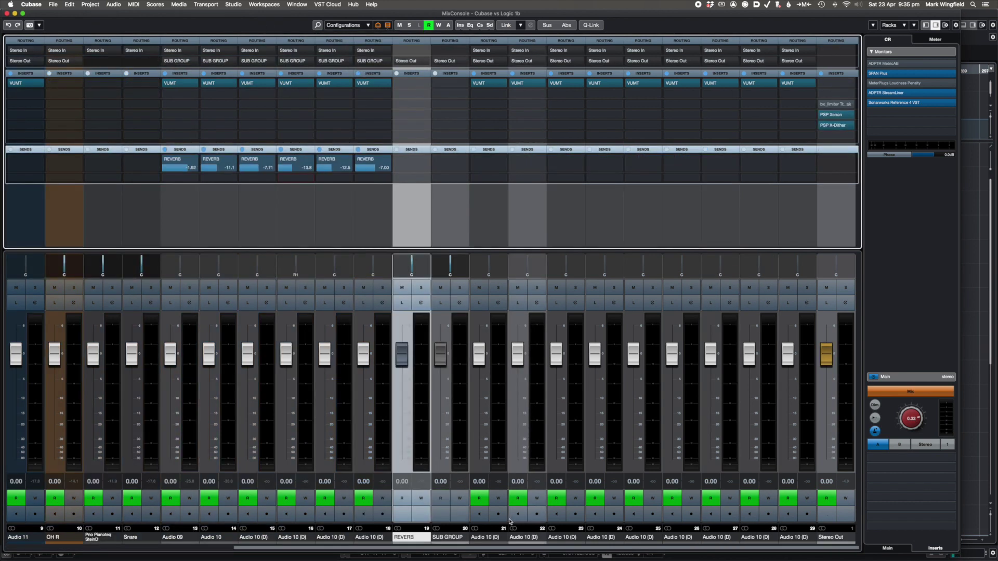
scroll(509, 521, left, 8)
scroll(510, 522, right, 8)
scroll(514, 519, left, 8)
scroll(518, 518, right, 8)
scroll(519, 518, left, 8)
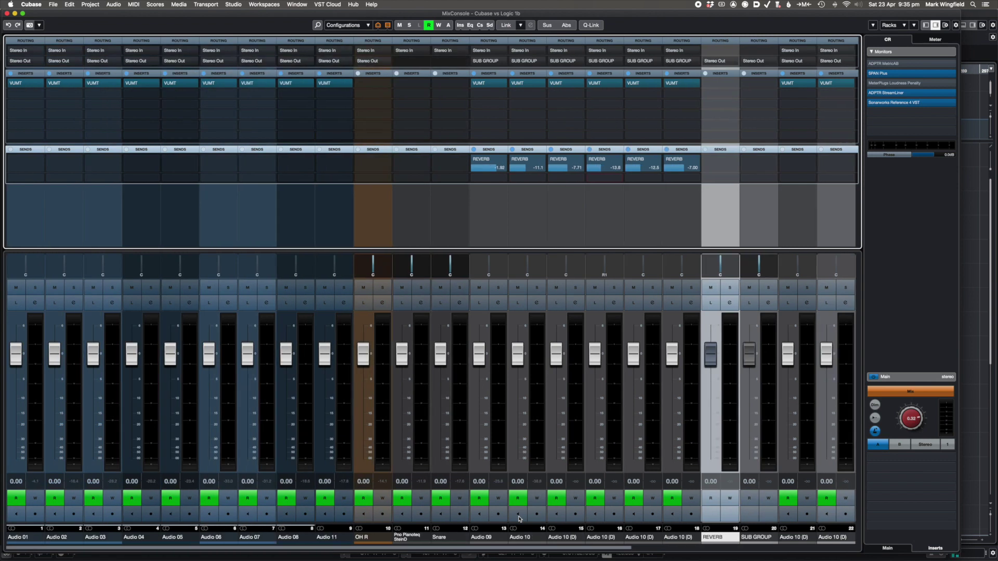
Step: Show the channel visibility list, and switch the visibility of Audio 05 and Audio 07 off and back on
click(925, 27)
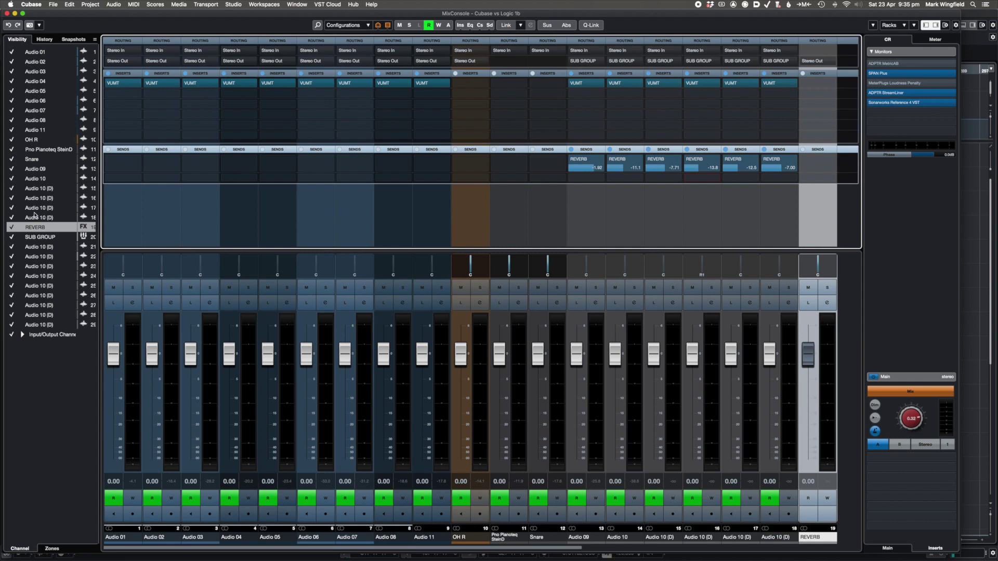
click(12, 91)
click(11, 92)
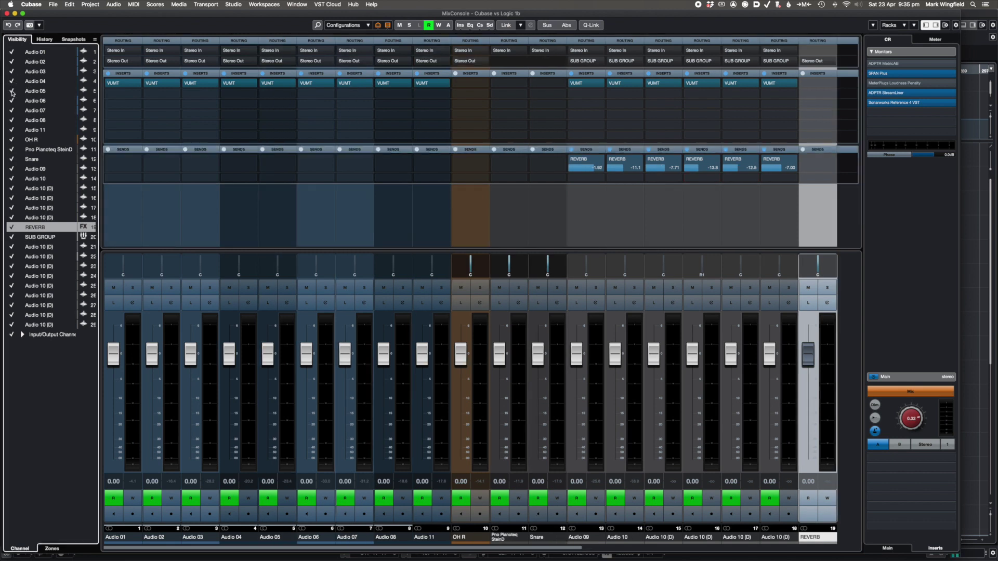
click(12, 111)
click(11, 111)
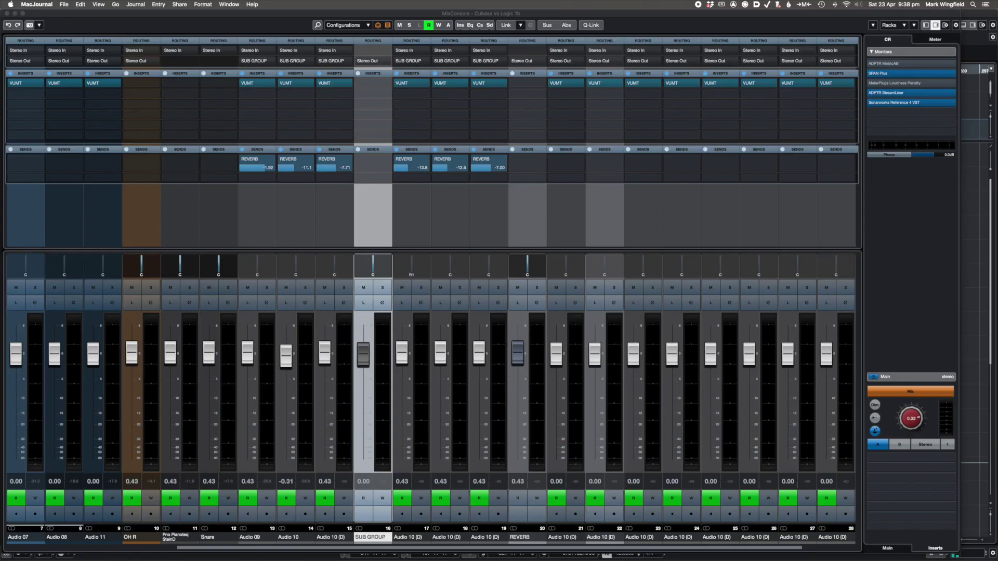
Step: Load Lindell 50 Channel from the Channel Strips folder into SUB GROUP's second insert slot and reposition its editor window
click(178, 43)
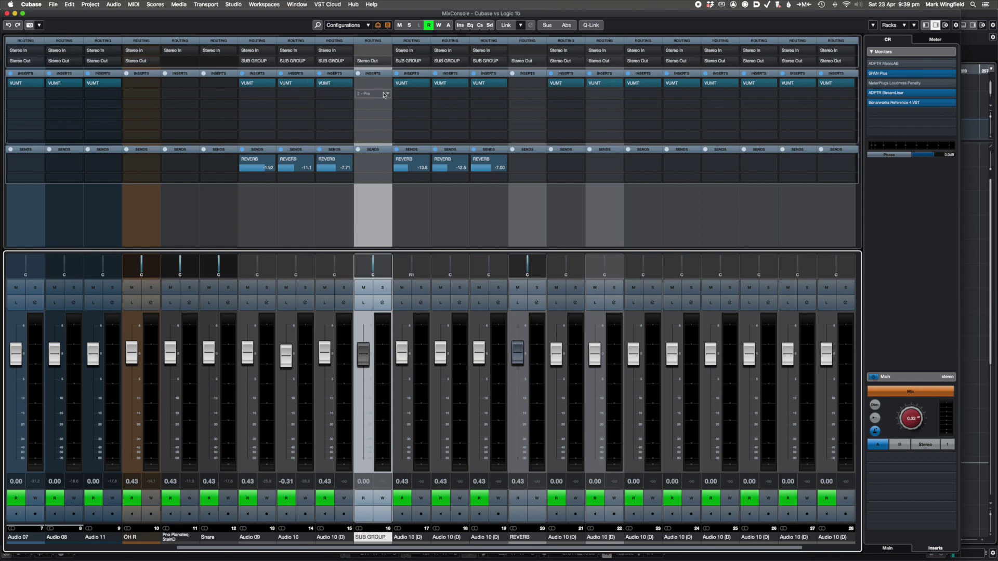
click(385, 94)
click(367, 121)
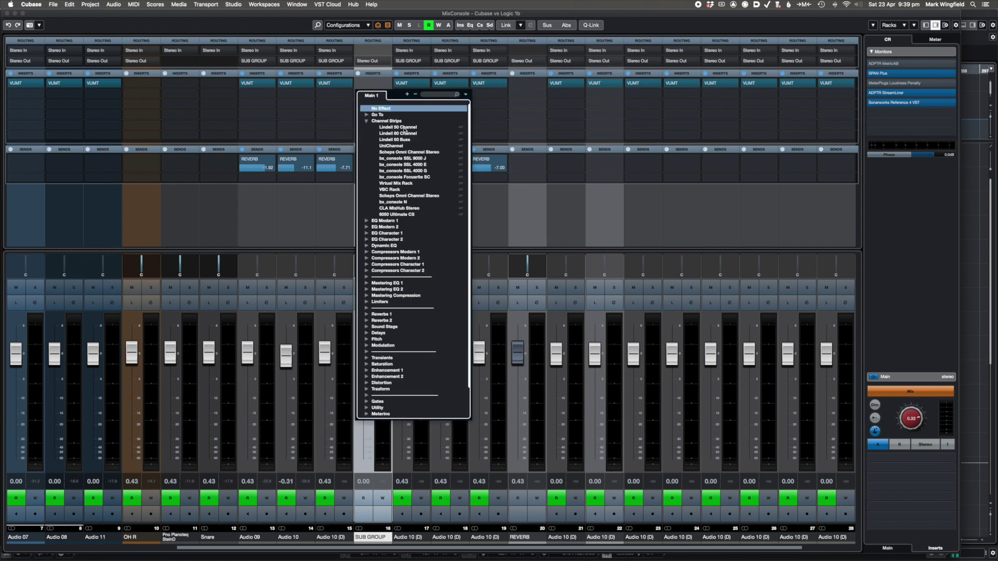
click(405, 127)
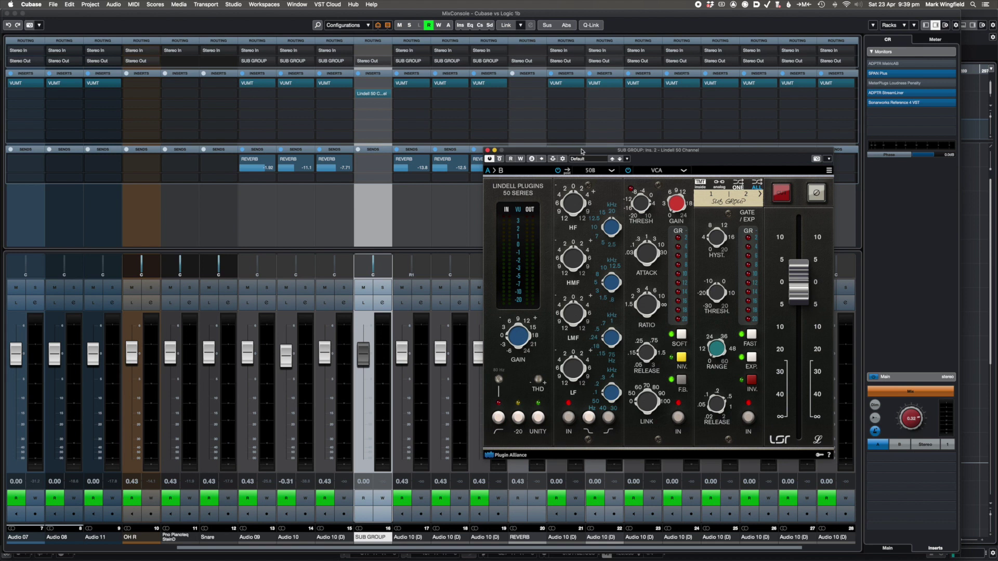
drag(582, 151, 325, 50)
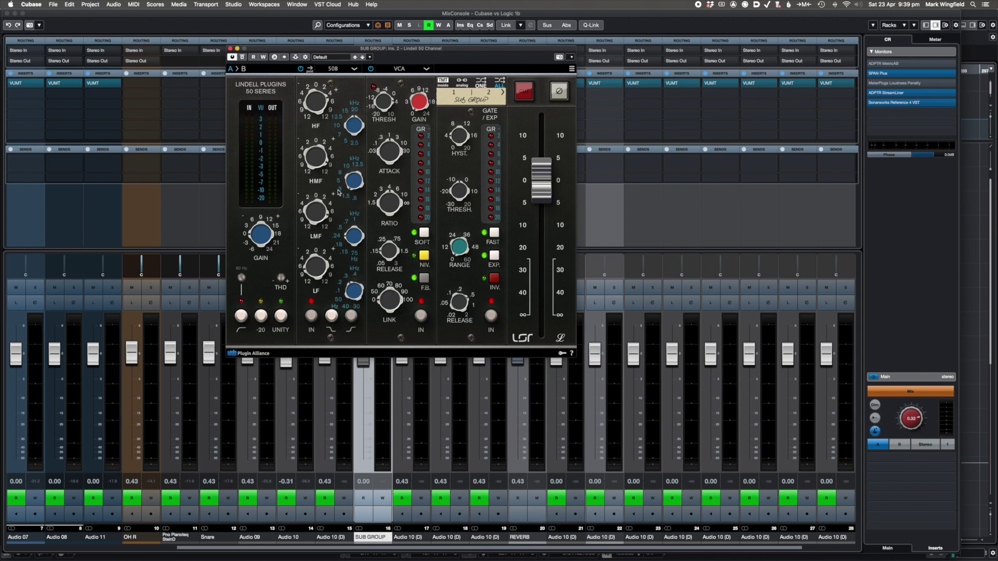
Step: Close the Lindell 50 Channel editor in the project window and return to the MixConsole
click(9, 26)
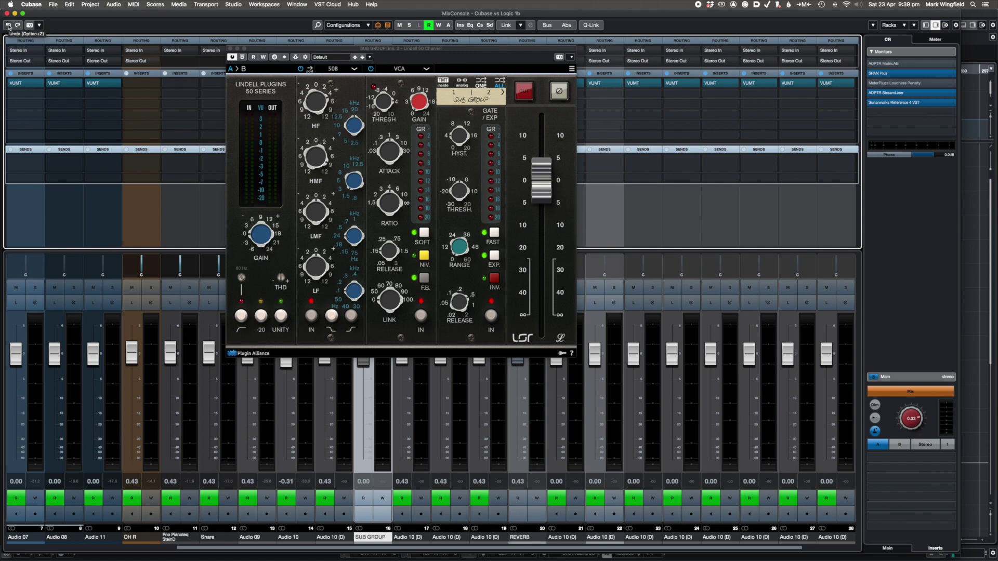
key(F3)
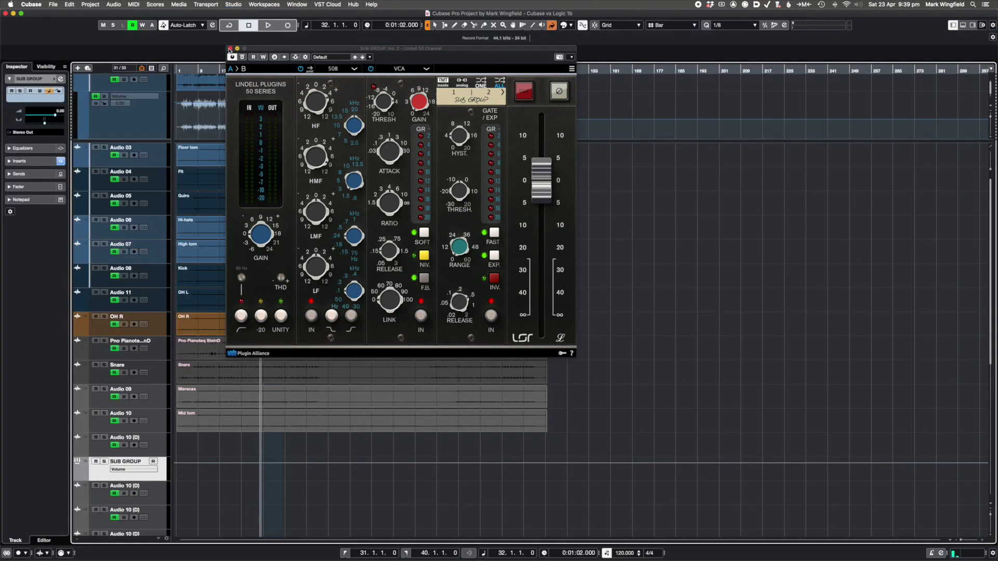
click(230, 48)
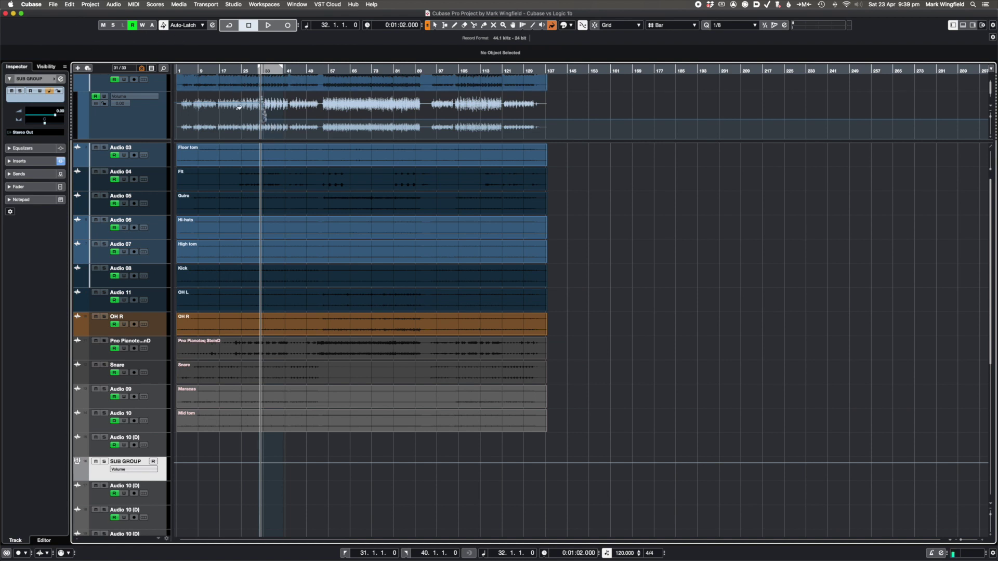
key(F3)
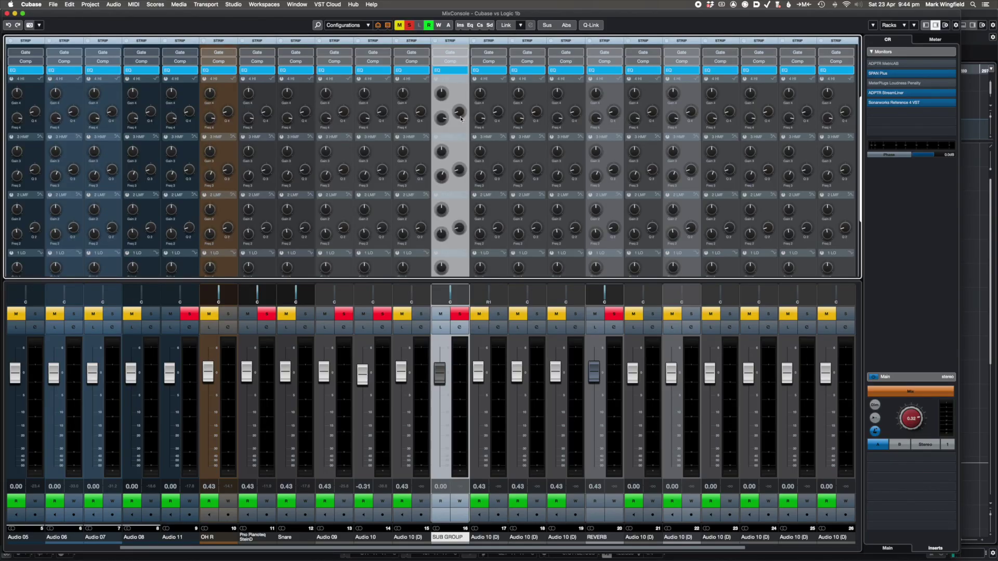
Step: Raise the gain of EQ band 3 on channel 15 and switch on the Standard Compressor on channel 21
drag(381, 114, 378, 89)
drag(403, 151, 409, 128)
click(643, 61)
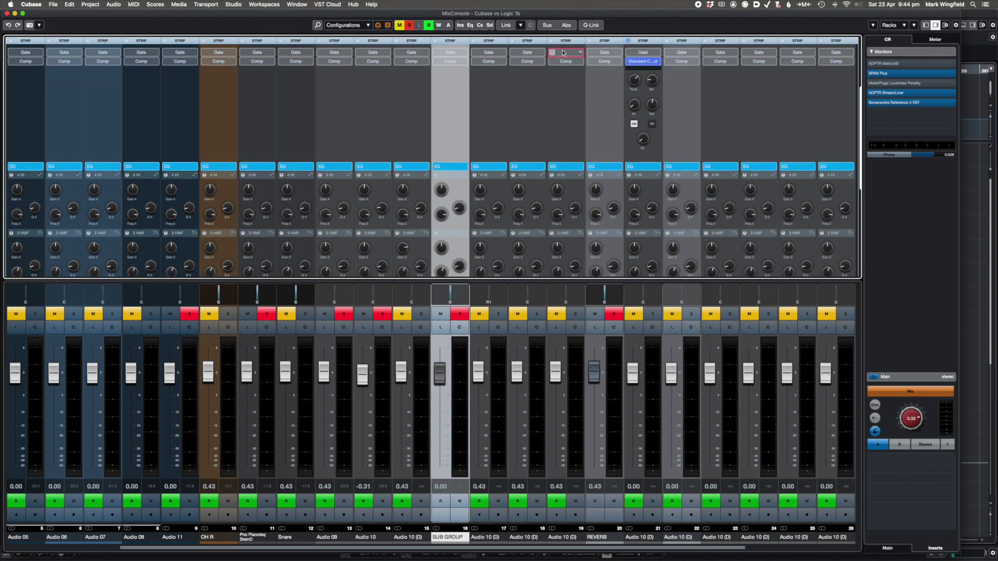
Step: Examine the built-in channel strip modules across the mixer, from the Gate and Comp through the EQ bands to Tools, Sat and Limit
scroll(528, 126, down, 6)
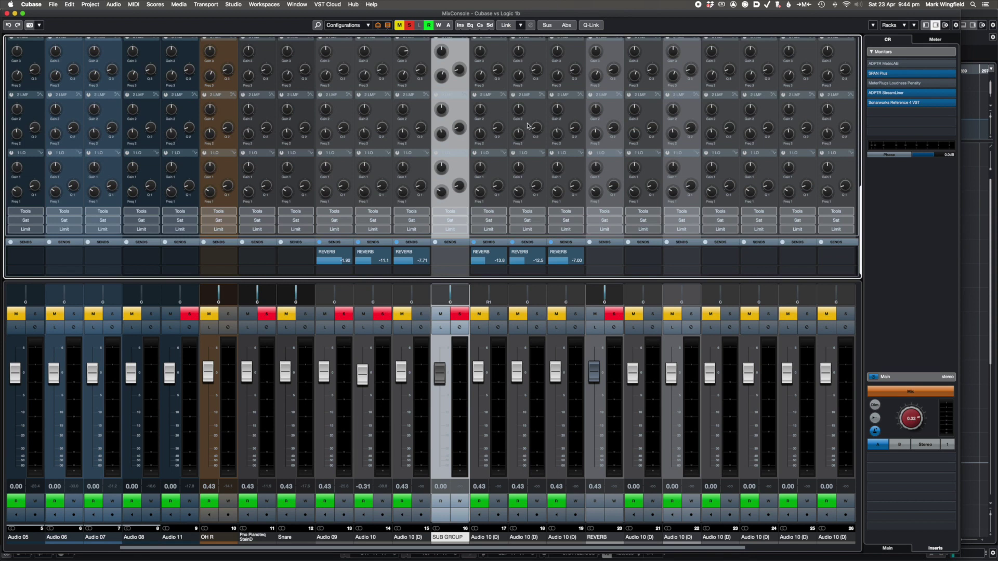
scroll(528, 125, up, 1)
scroll(519, 136, down, 1)
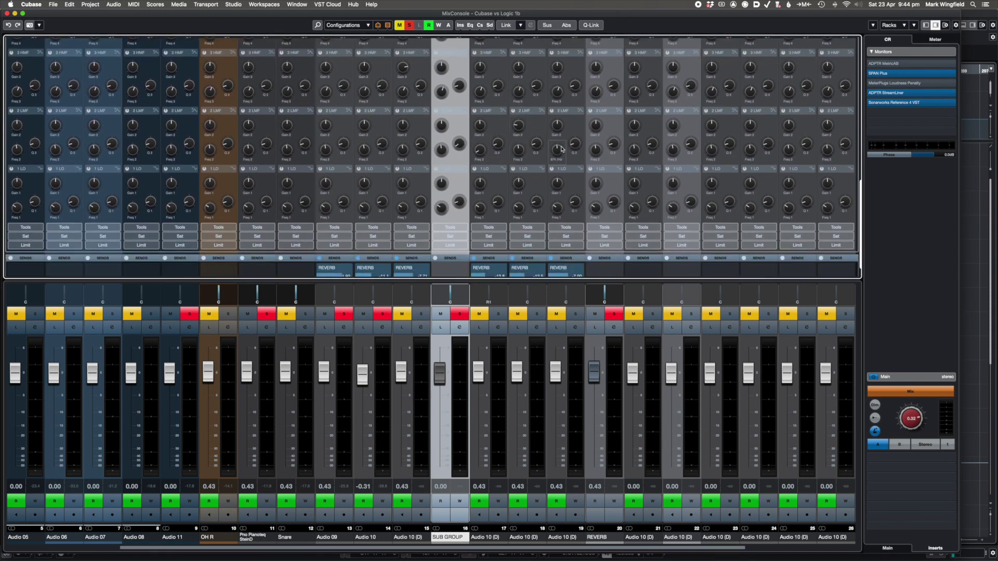
scroll(790, 127, up, 2)
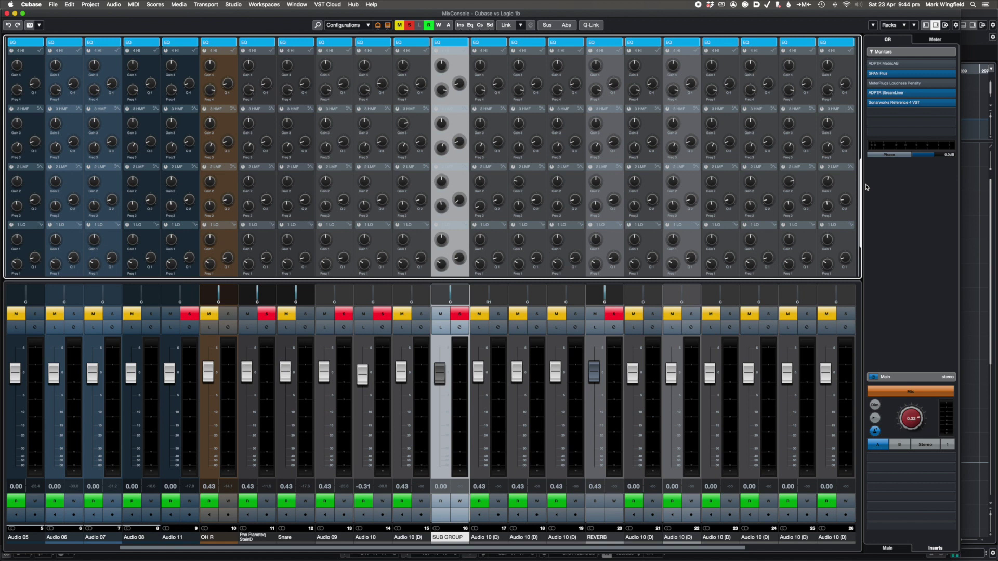
scroll(790, 128, down, 3)
scroll(790, 127, up, 3)
scroll(848, 168, up, 5)
scroll(849, 168, down, 4)
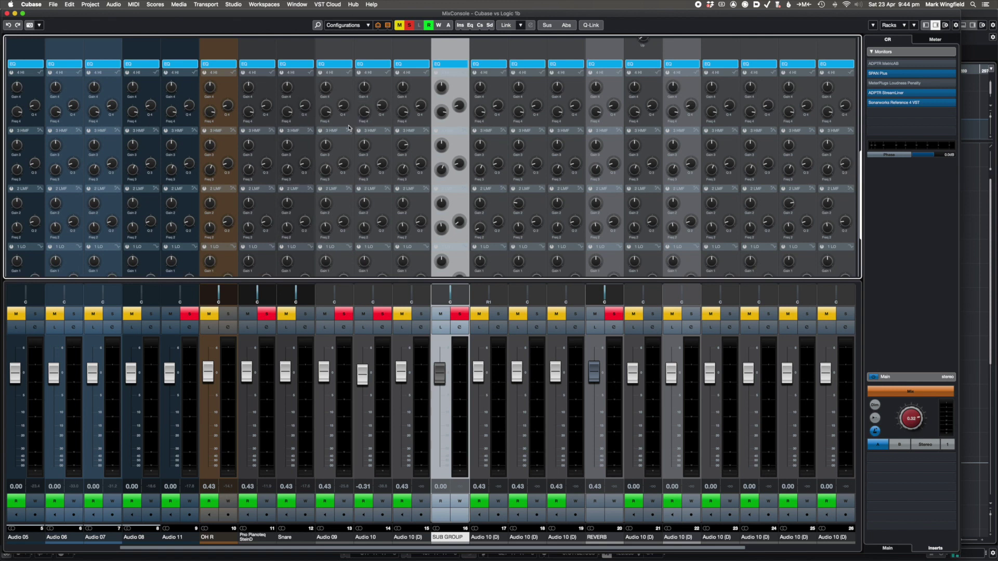
scroll(463, 171, down, 2)
scroll(468, 172, down, 2)
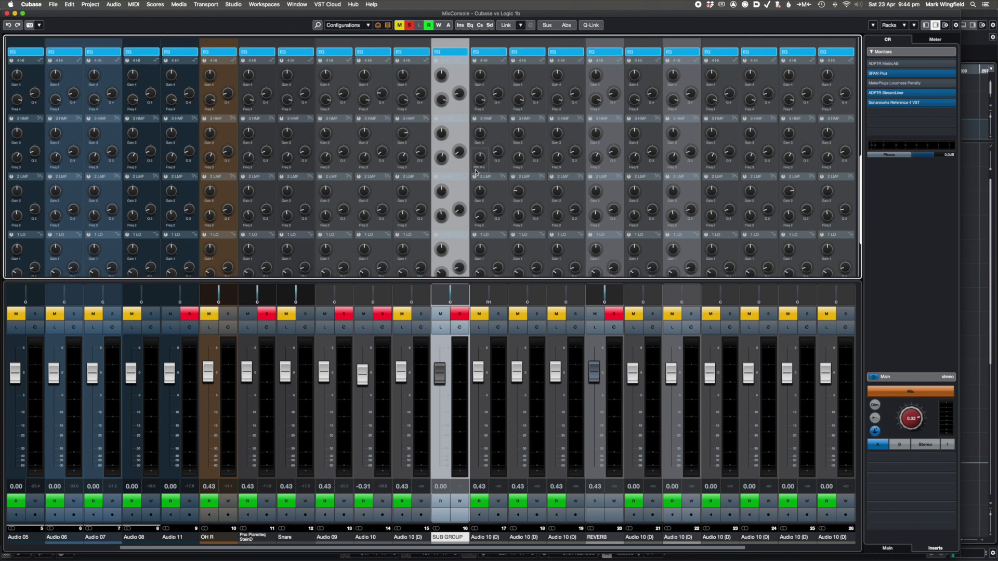
scroll(502, 158, up, 2)
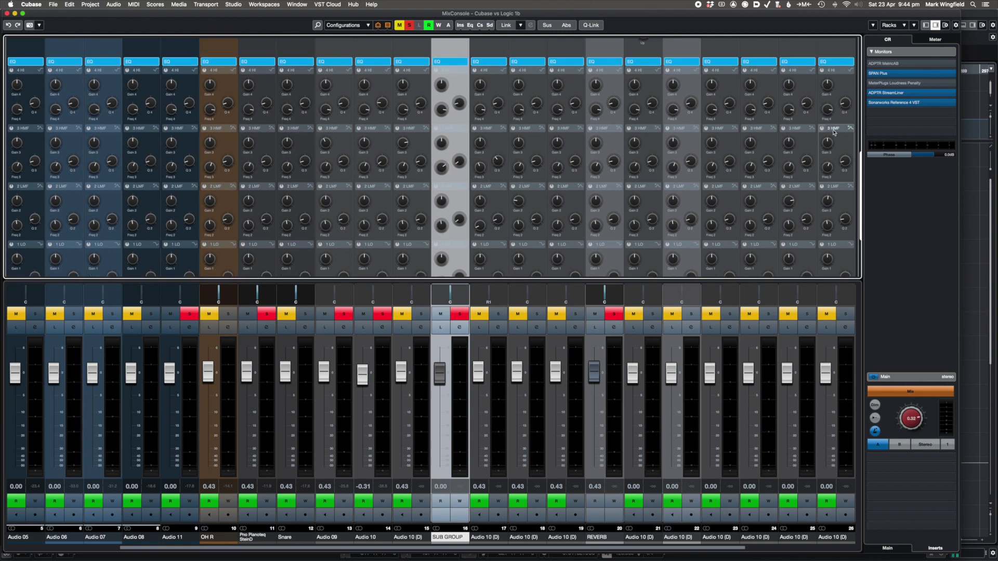
Step: Switch on the Magneto II saturation, Limit and Tools channel strip modules on channel 15
drag(860, 165, 851, 201)
scroll(851, 201, up, 4)
click(410, 235)
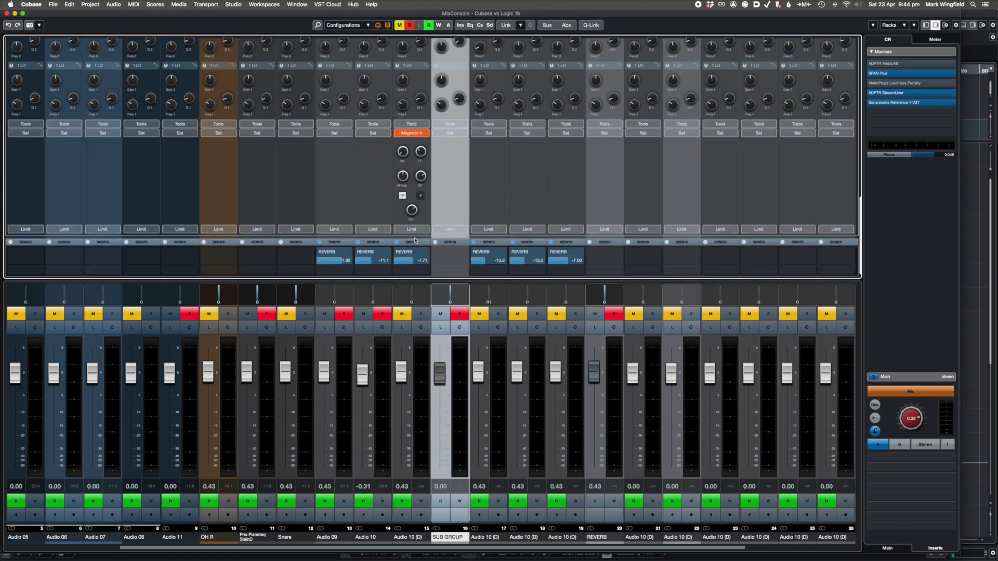
click(418, 229)
click(417, 124)
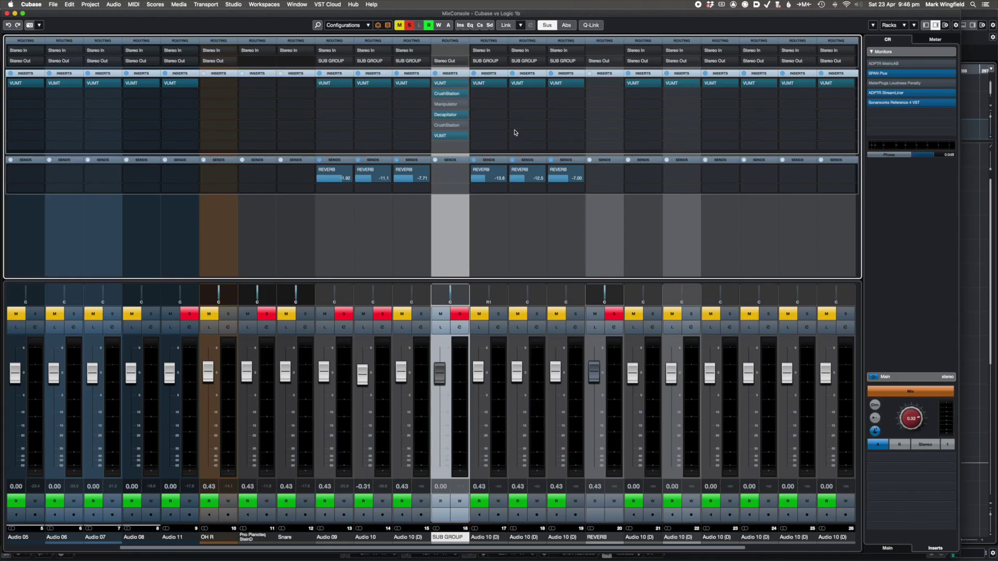
Step: Copy the SUB GROUP channel's settings with all its insert plug-ins onto the Audio 10 channel
click(535, 347)
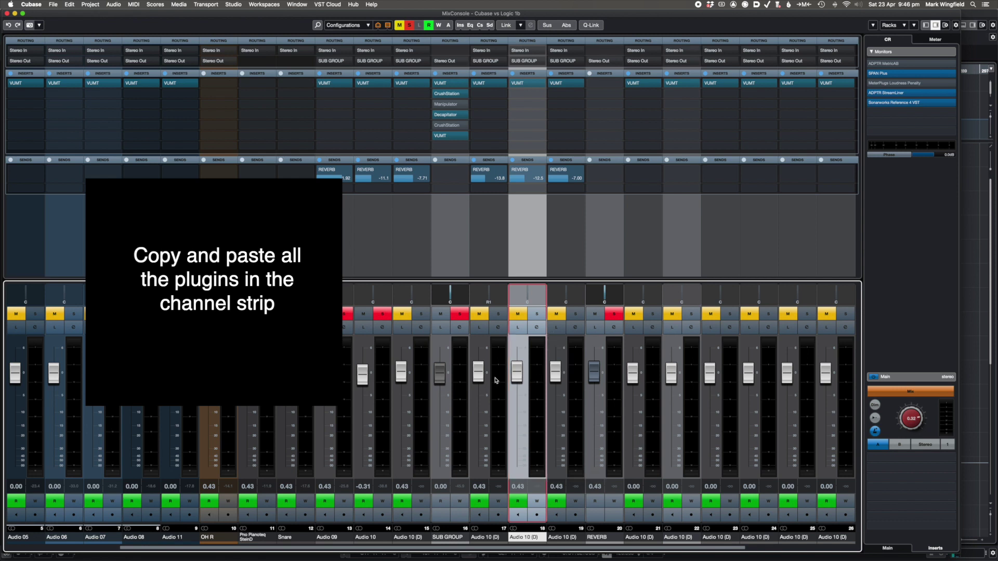
click(461, 377)
click(379, 385)
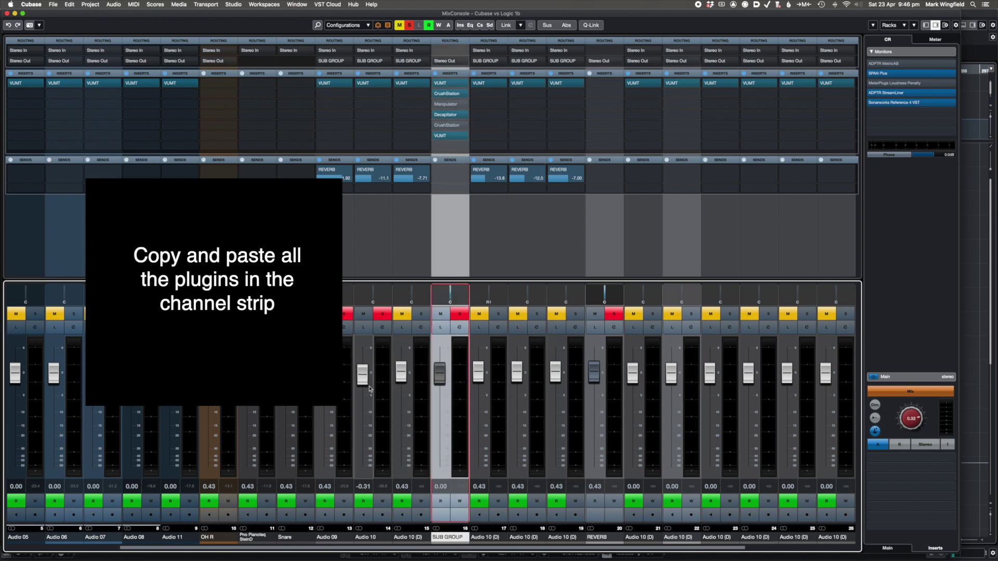
key(super+v)
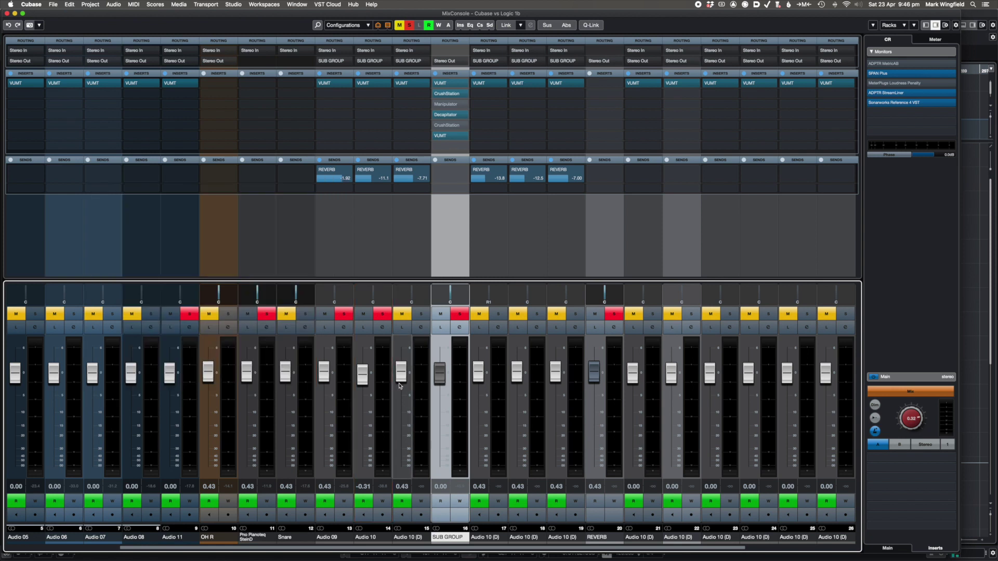
click(384, 405)
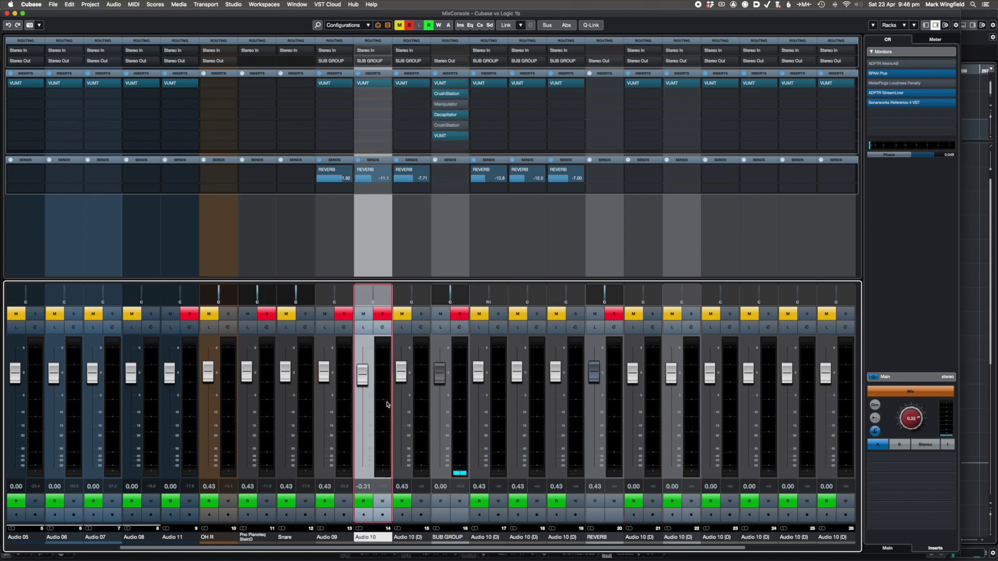
key(super+v)
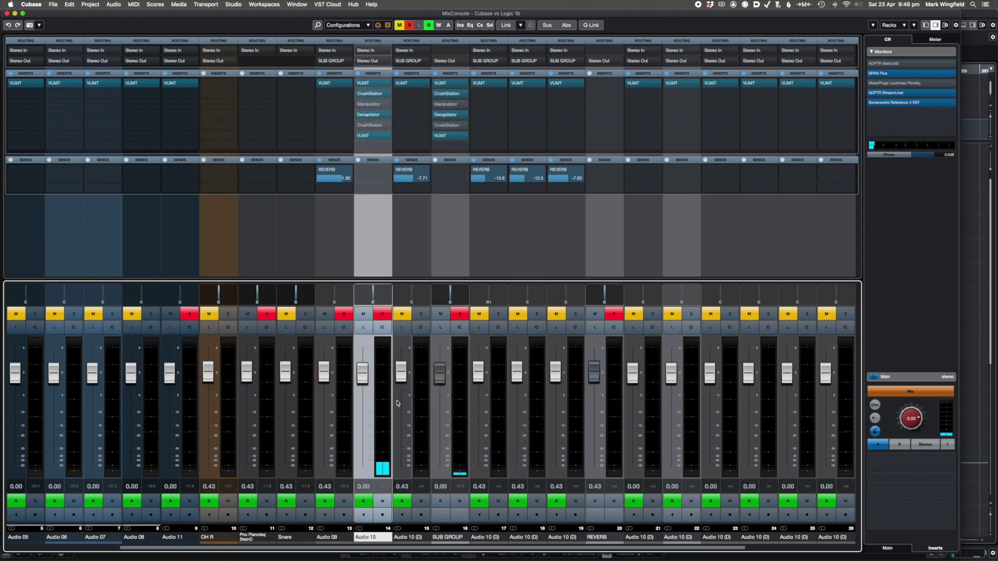
Step: Paste the copied SUB GROUP settings and plug-in chain onto channels 22 to 25 together
click(694, 422)
shift+click(809, 405)
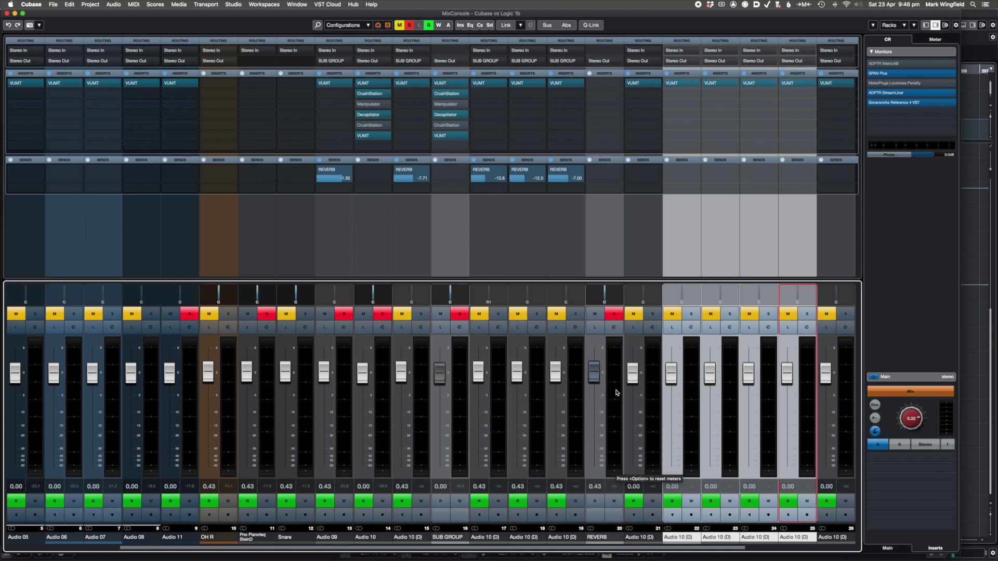
key(super+v)
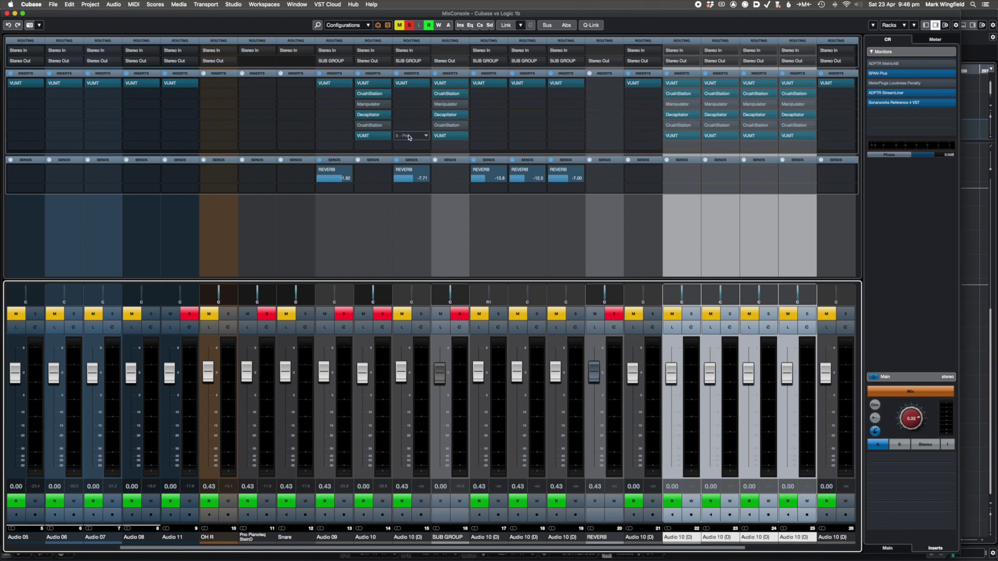
click(439, 115)
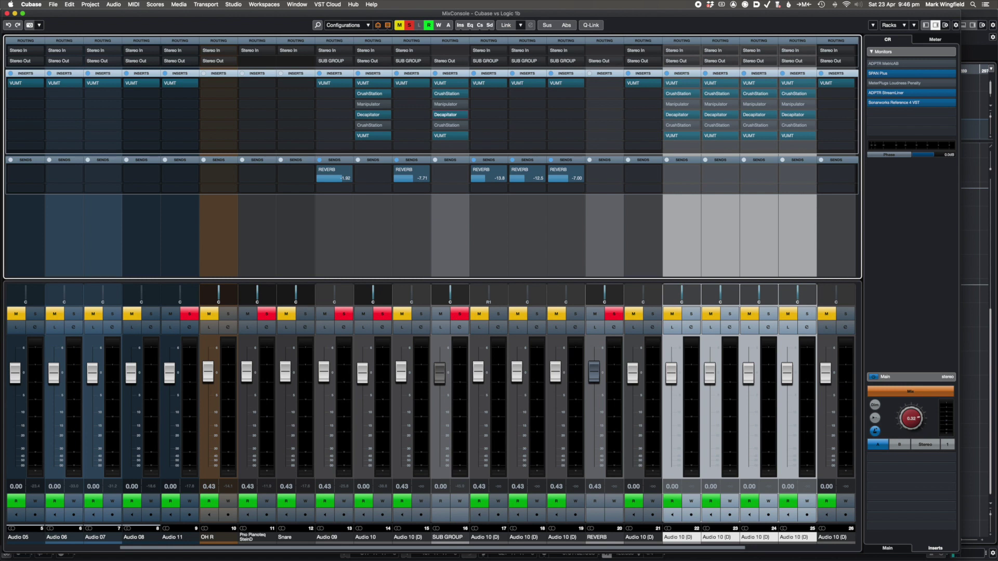
drag(113, 13, 112, 9)
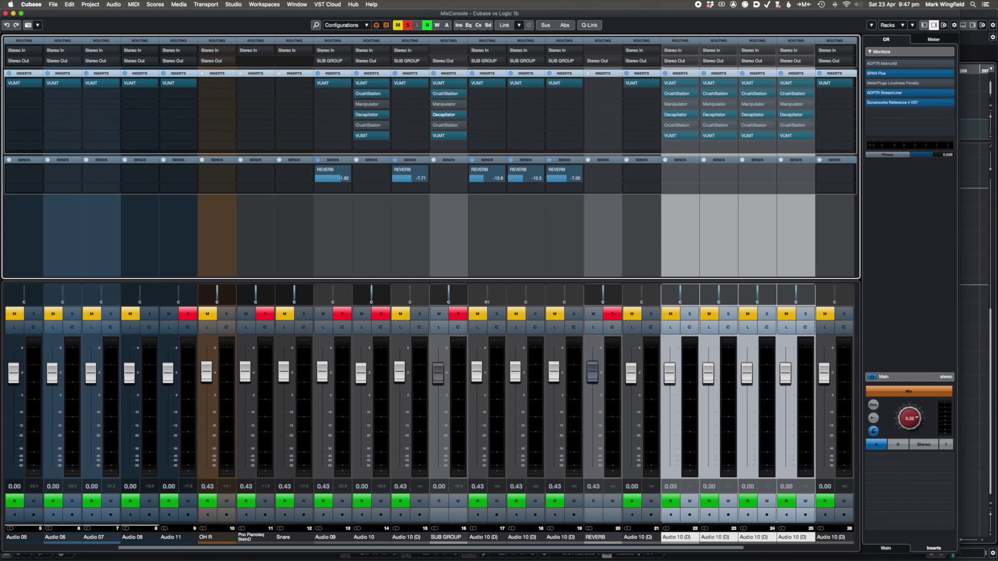
Step: Reorder the insert plug-ins on the Audio 10 channel and move its Manipulator insert to the Audio 09 channel
key(super+Tab)
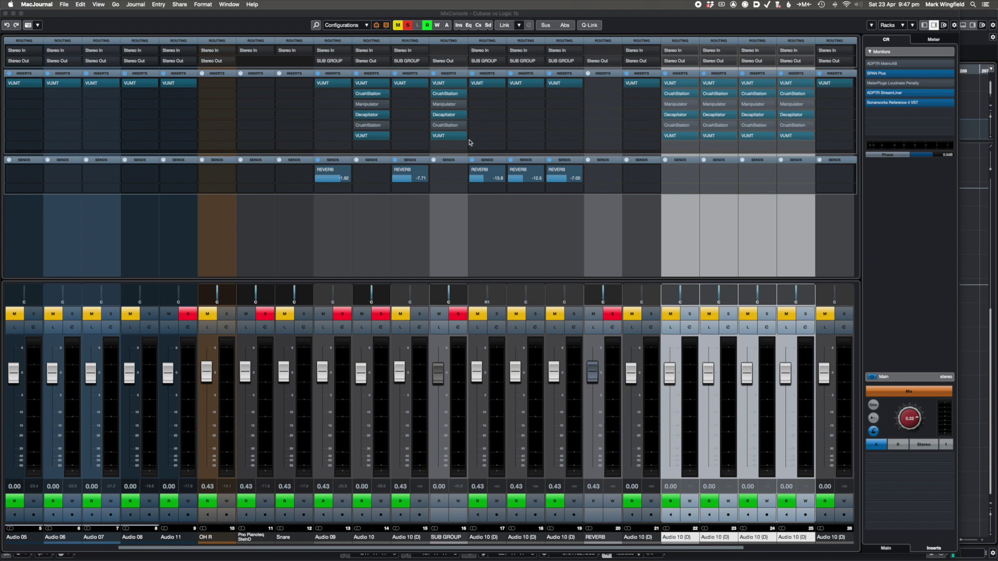
drag(450, 115, 451, 146)
click(369, 127)
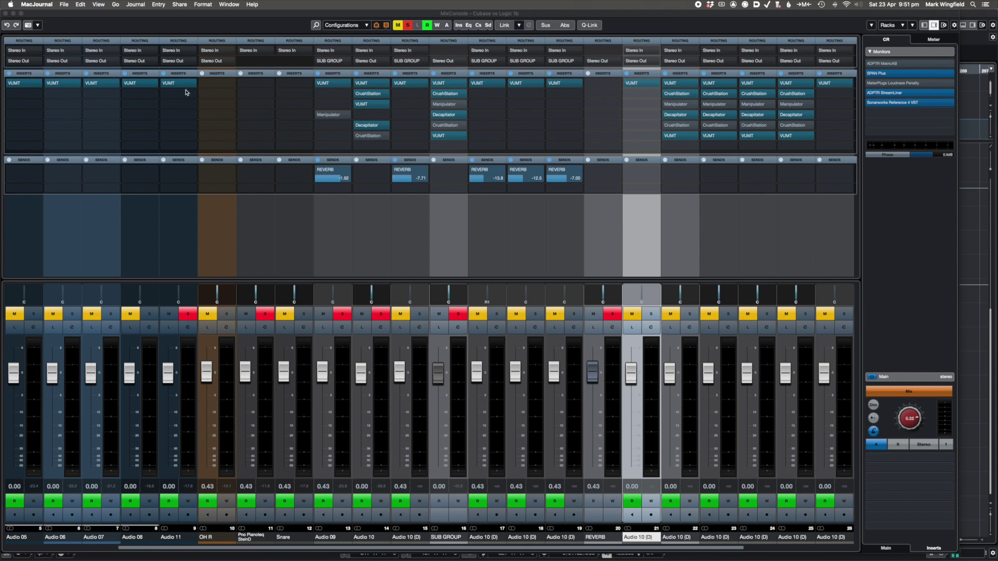
click(229, 18)
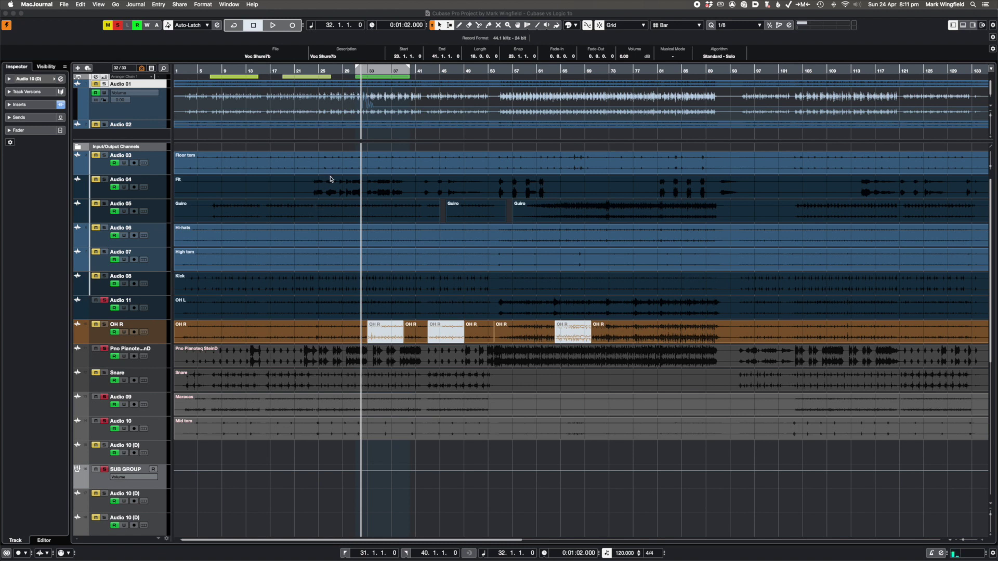
Step: Select a range from about bar 29 to bar 38 on the Audio 04 track and shift it down track by track to Audio 07
click(323, 184)
drag(341, 187, 397, 197)
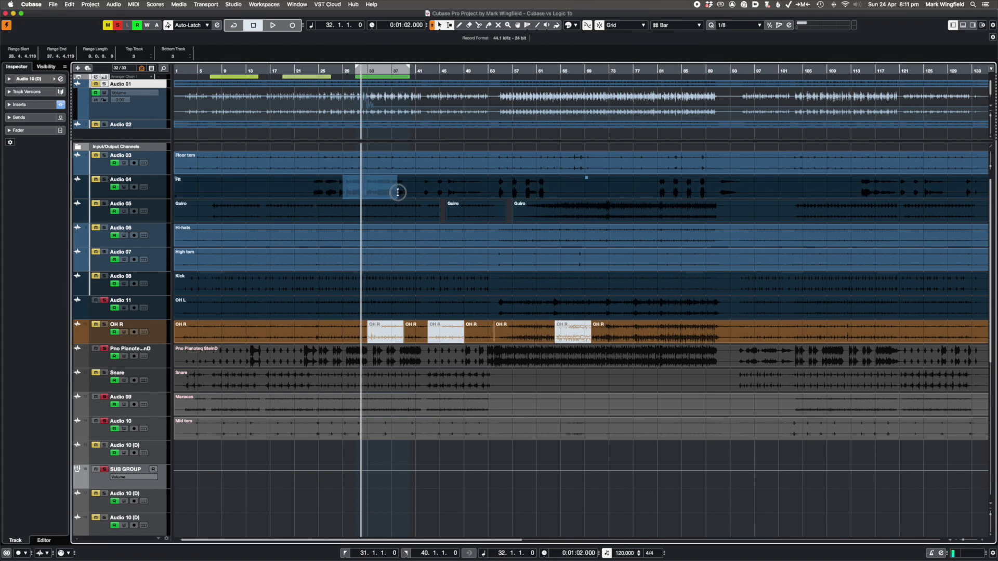
click(154, 197)
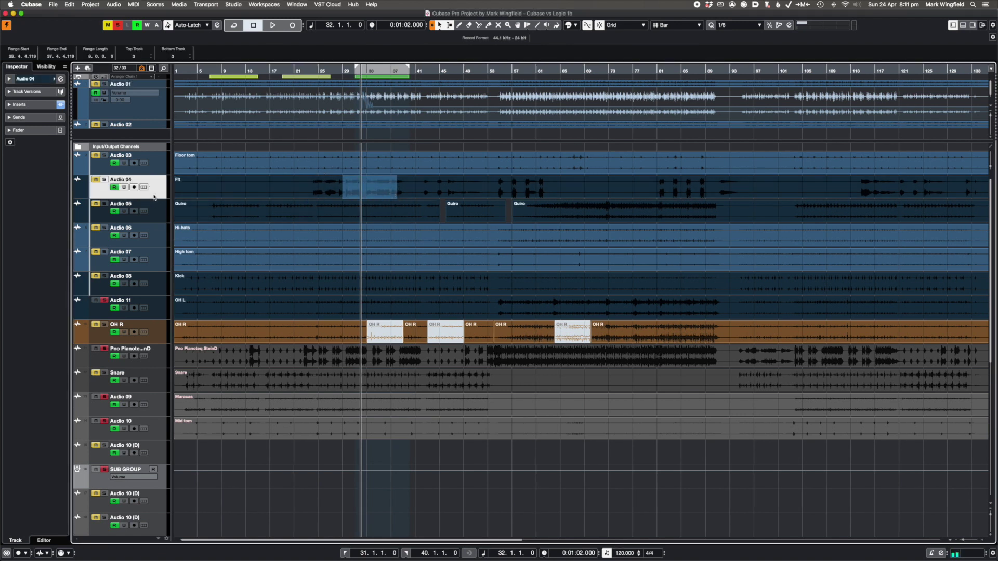
click(148, 218)
click(150, 241)
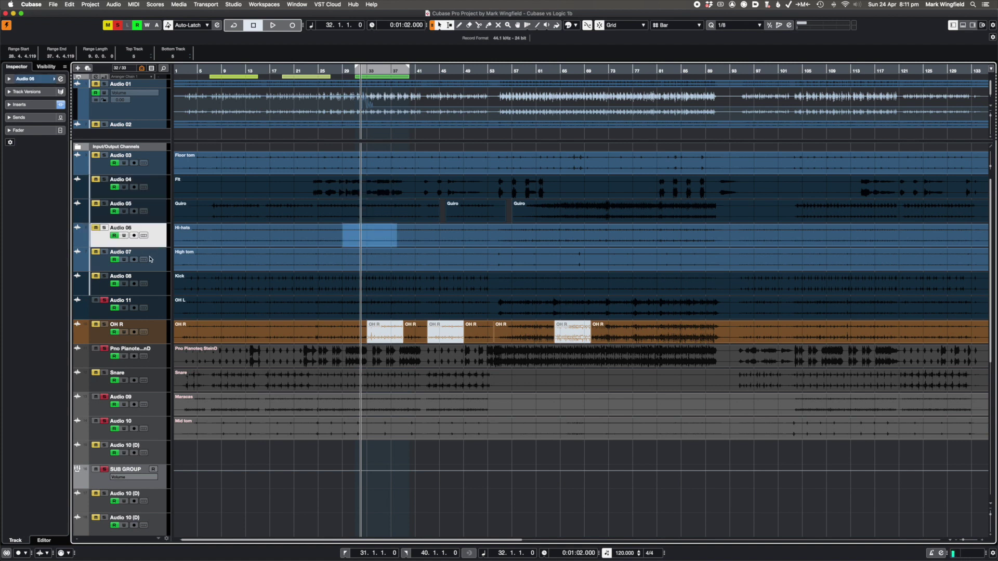
click(152, 262)
Step: Extend the selected range across all tracks from Audio 04 down to Audio 09
shift+click(159, 197)
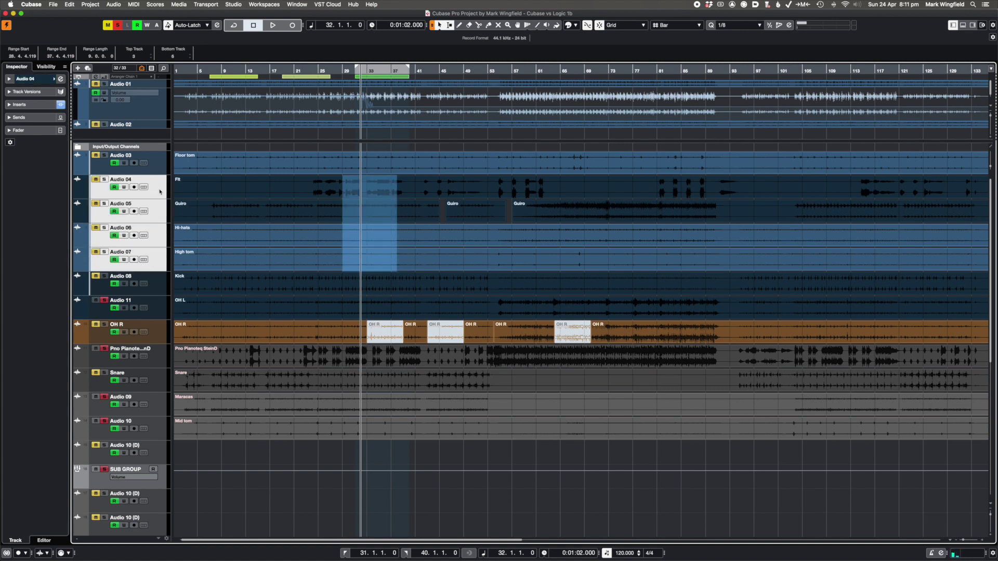
shift+click(152, 337)
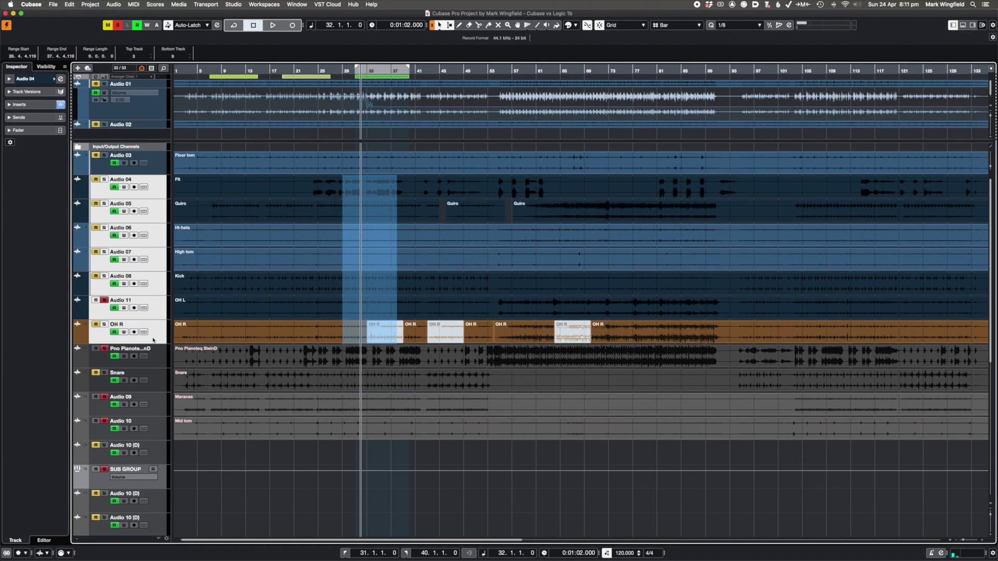
shift+click(154, 388)
shift+click(150, 406)
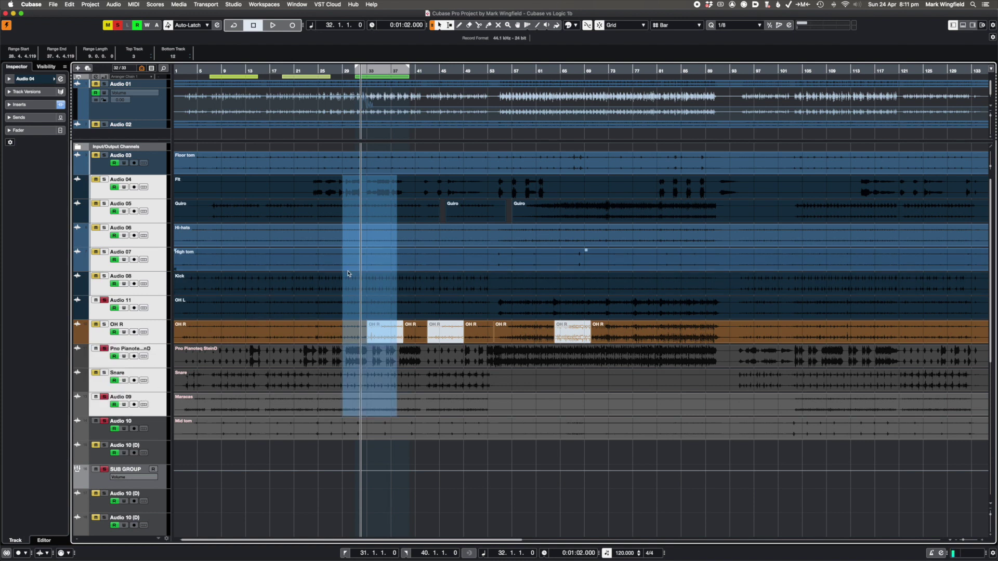
Step: Resize the multi-track range to about bars 19 to 38, and move its audio to about bar 64 and back to an earlier position
drag(397, 236, 518, 235)
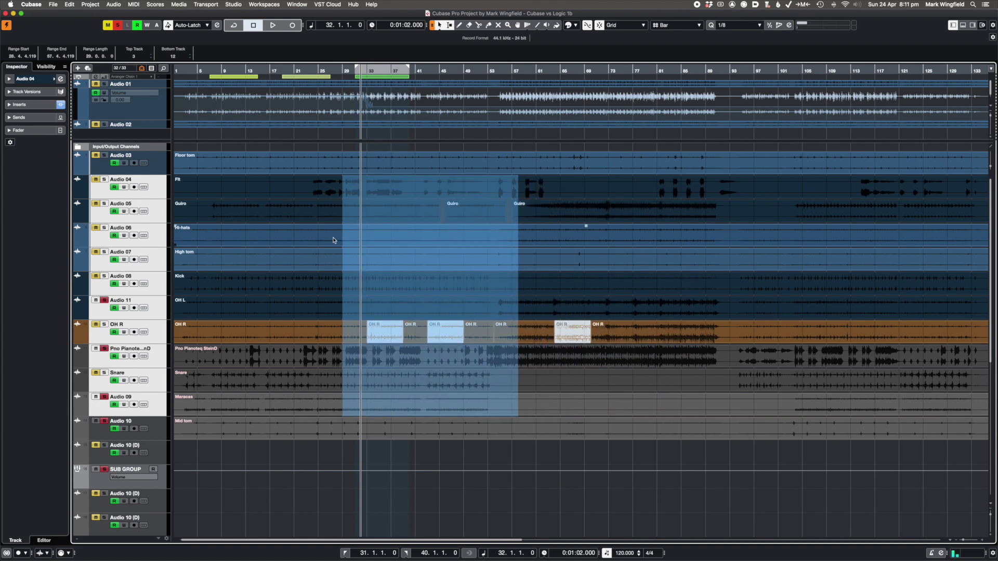
drag(343, 237, 290, 236)
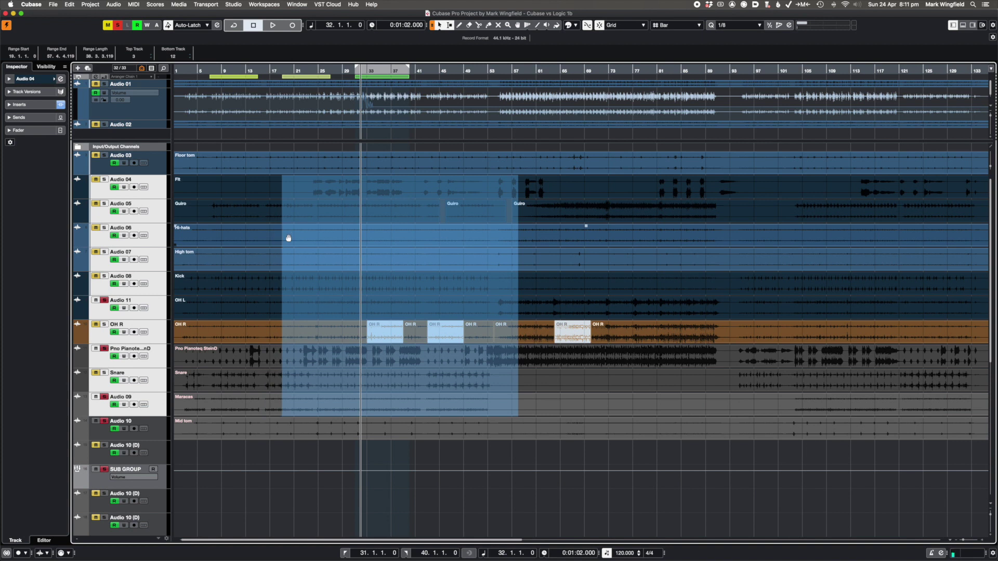
drag(519, 244, 397, 247)
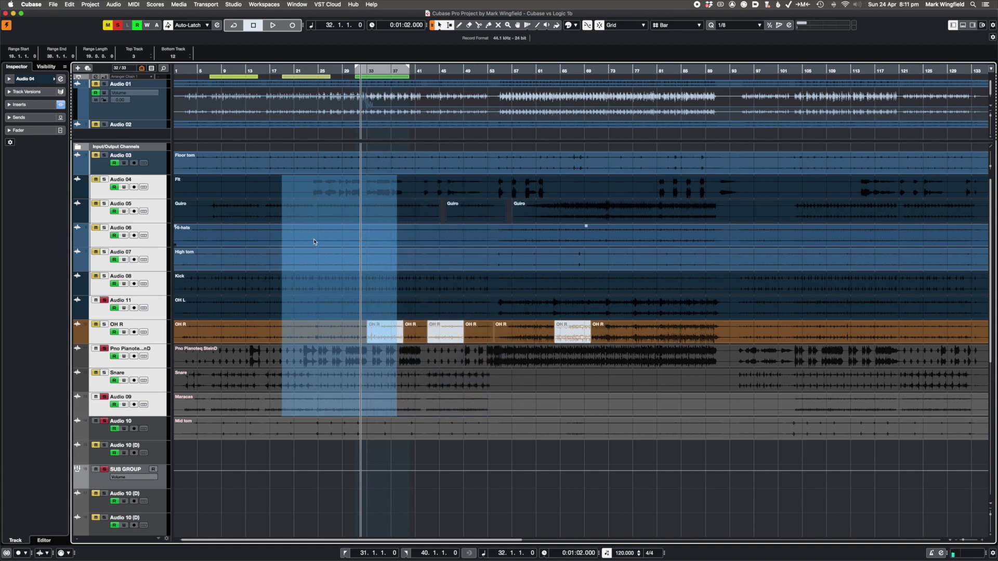
drag(321, 236, 589, 233)
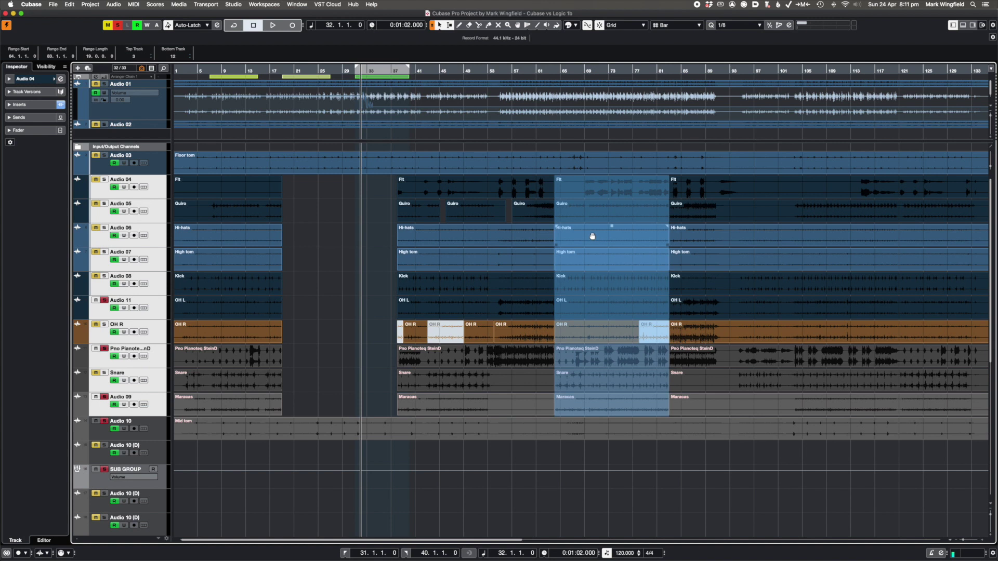
drag(591, 235, 338, 231)
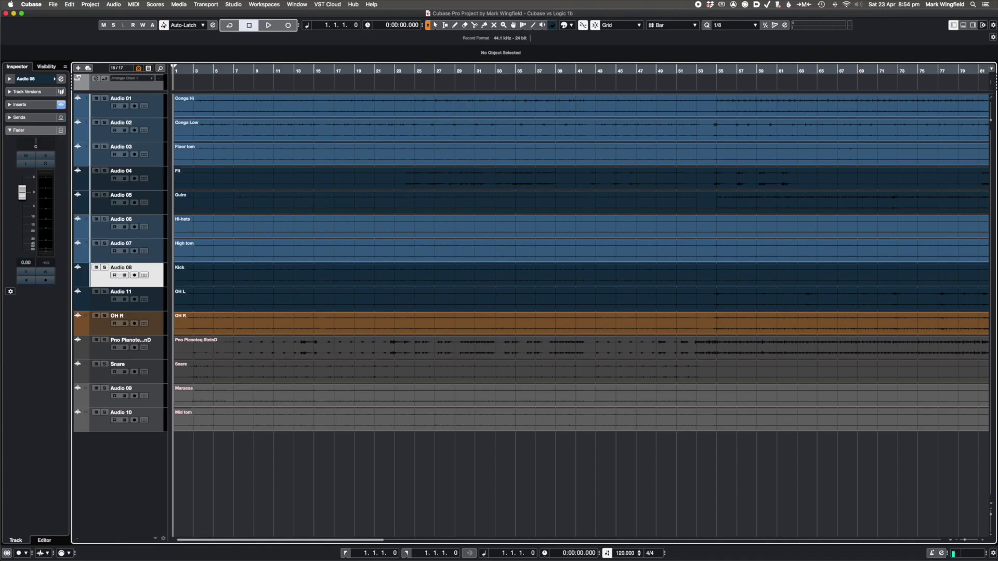
Step: Lower the Cubase project window and switch to the Logic Pro Tracks window behind it
key(super+Tab)
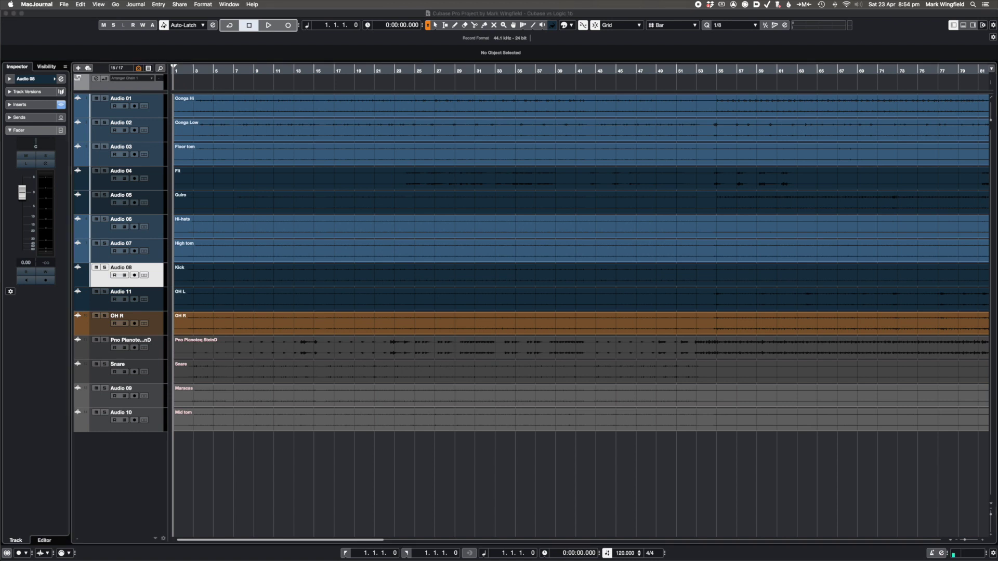
click(198, 17)
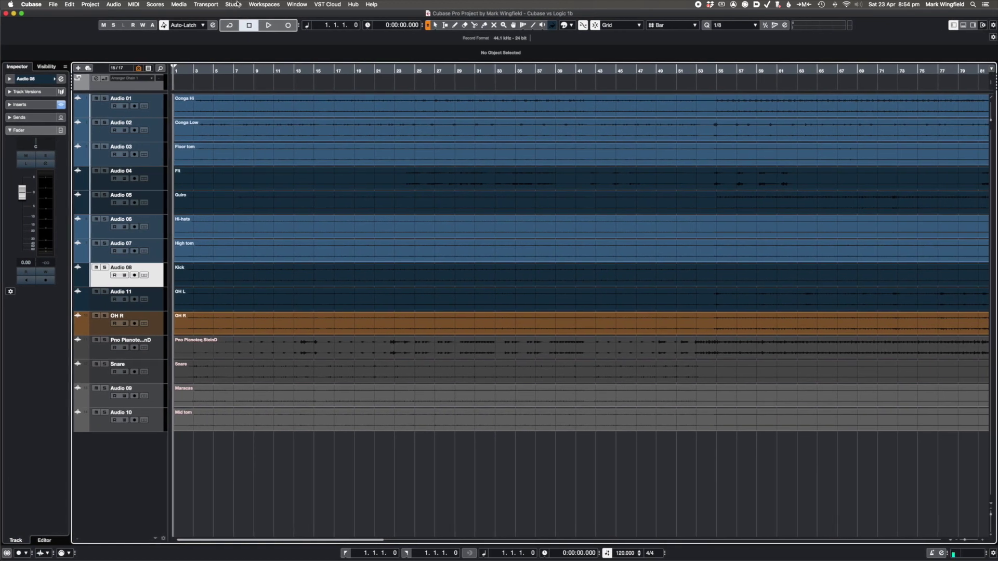
drag(222, 12, 222, 11)
drag(220, 11, 221, 23)
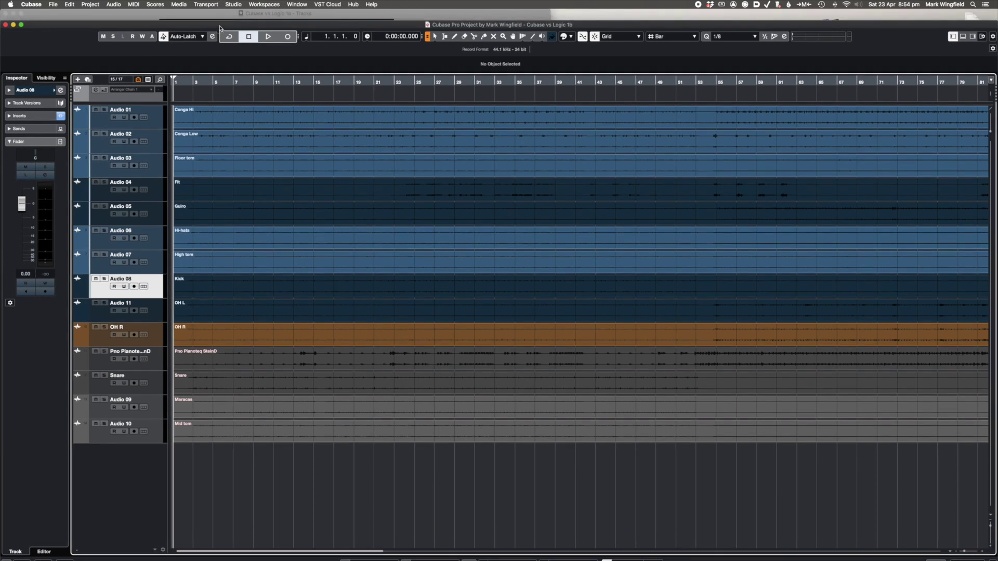
click(210, 15)
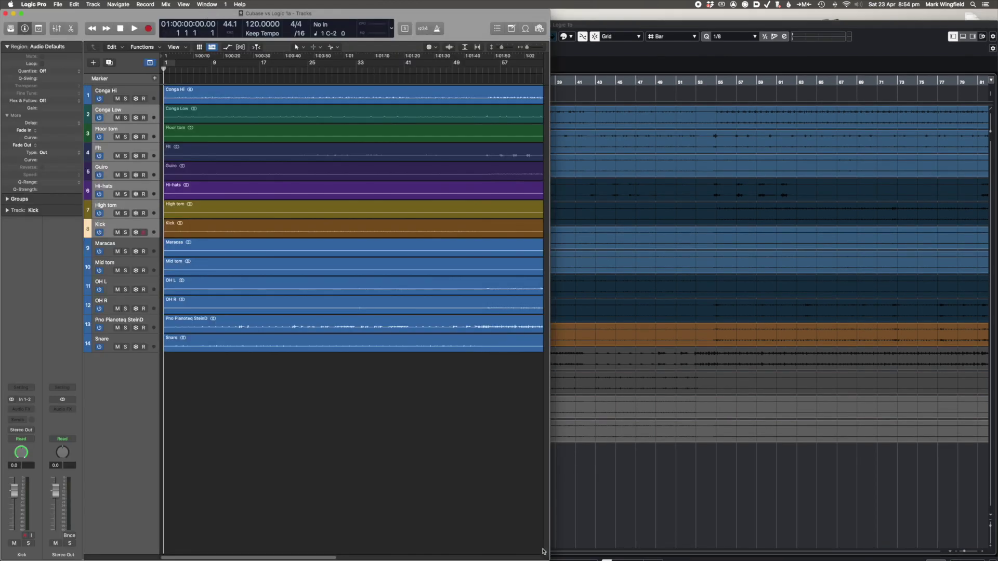
Step: Enlarge the Logic Pro Tracks window to fill the whole screen
drag(548, 556, 996, 539)
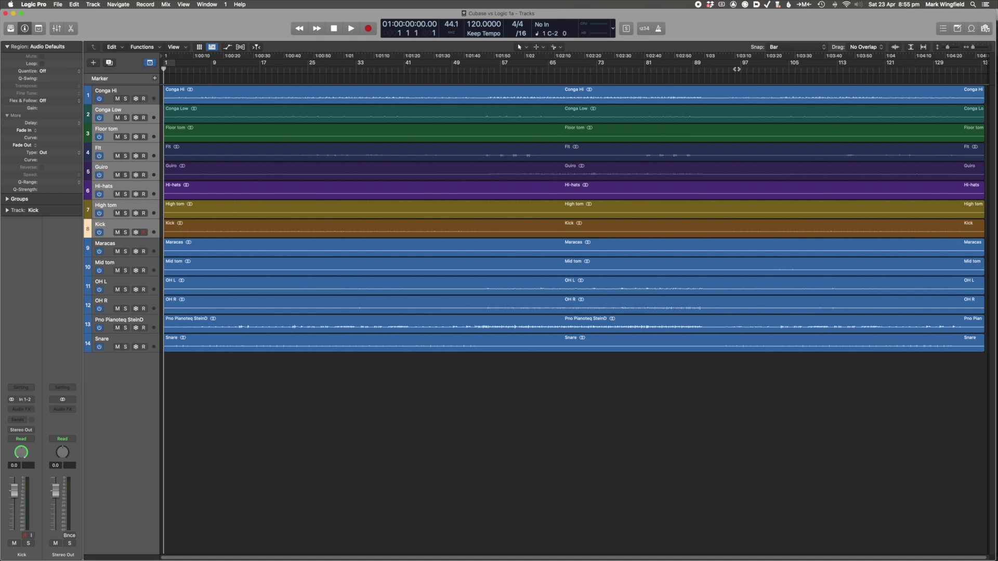
mouse_move(729, 33)
mouse_down()
mouse_move(729, 56)
mouse_move(745, 33)
mouse_up()
click(12, 47)
drag(135, 24, 135, 14)
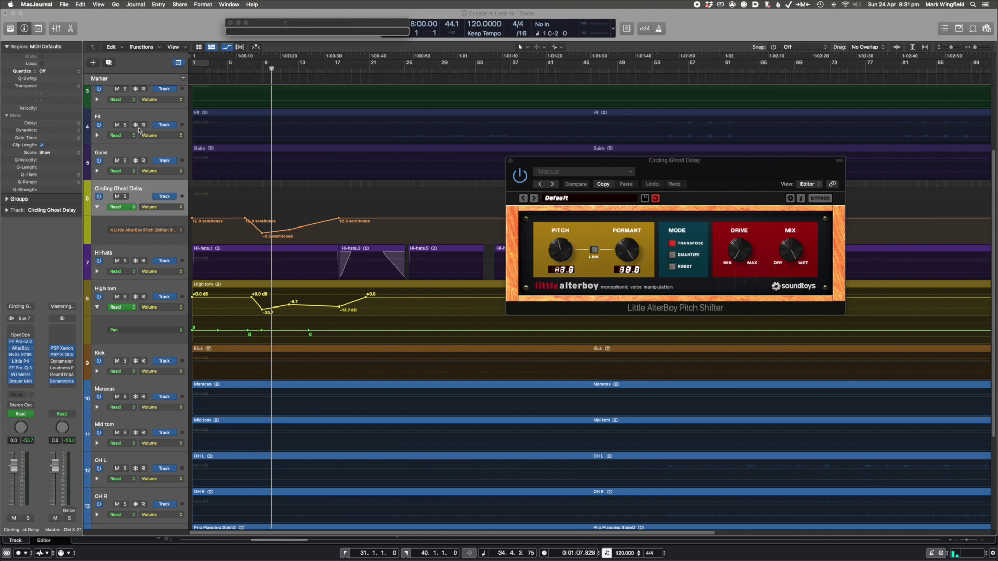
Step: Group the five tracks from Conga Hi to Guiro into a Track Stack of type Folder Stack
scroll(133, 165, up, 4)
scroll(134, 165, up, 1)
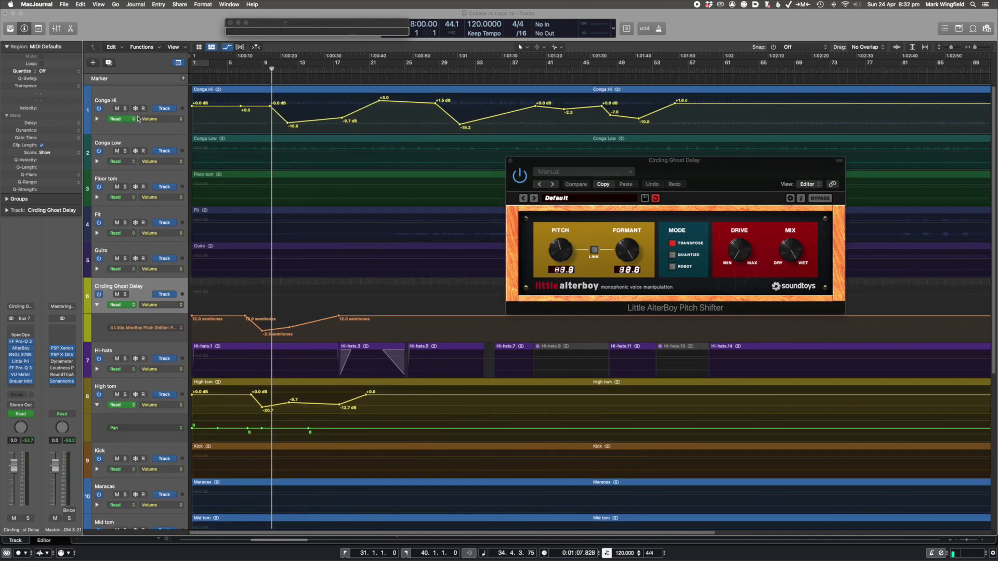
scroll(153, 99, right, 1)
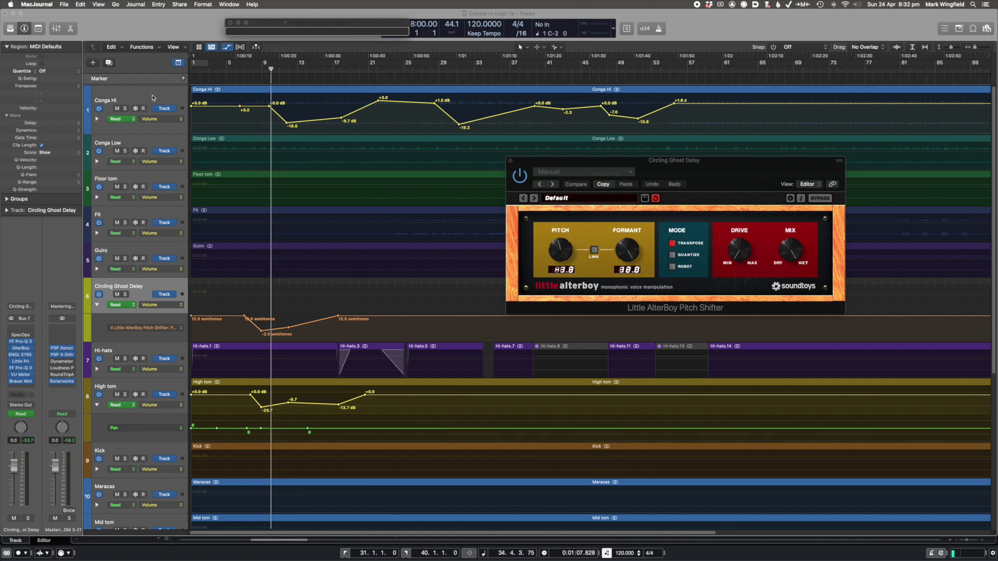
click(154, 98)
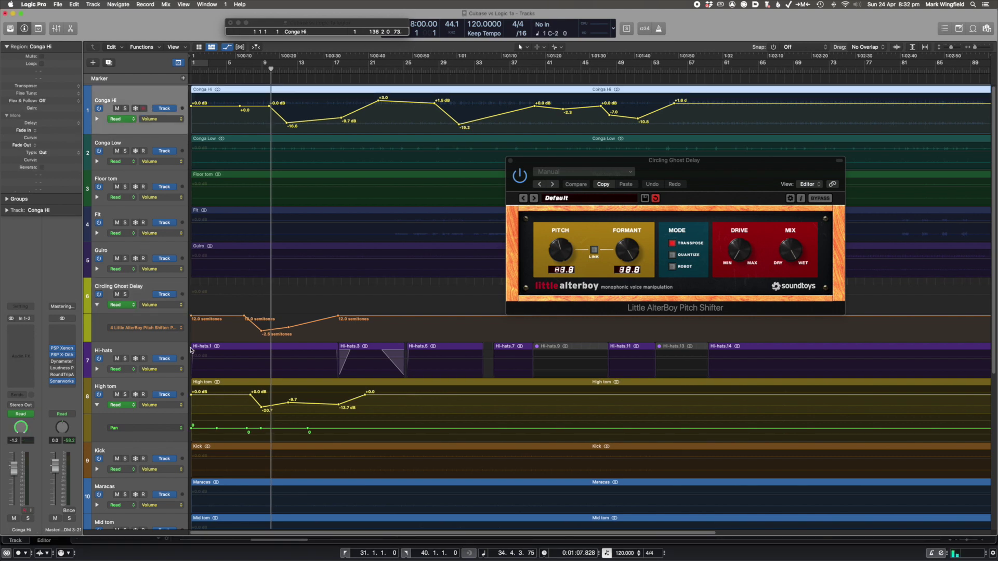
shift+click(155, 247)
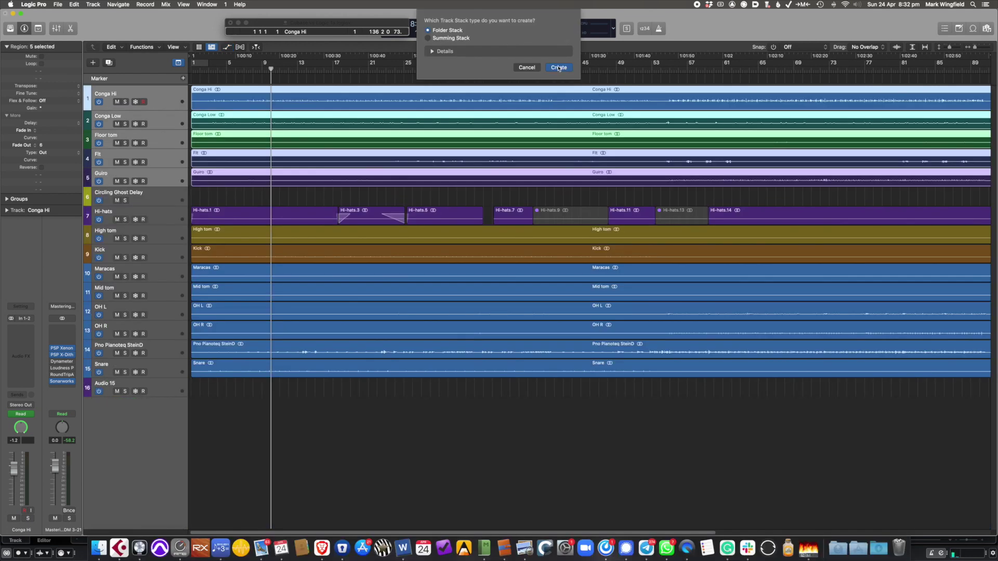
click(559, 67)
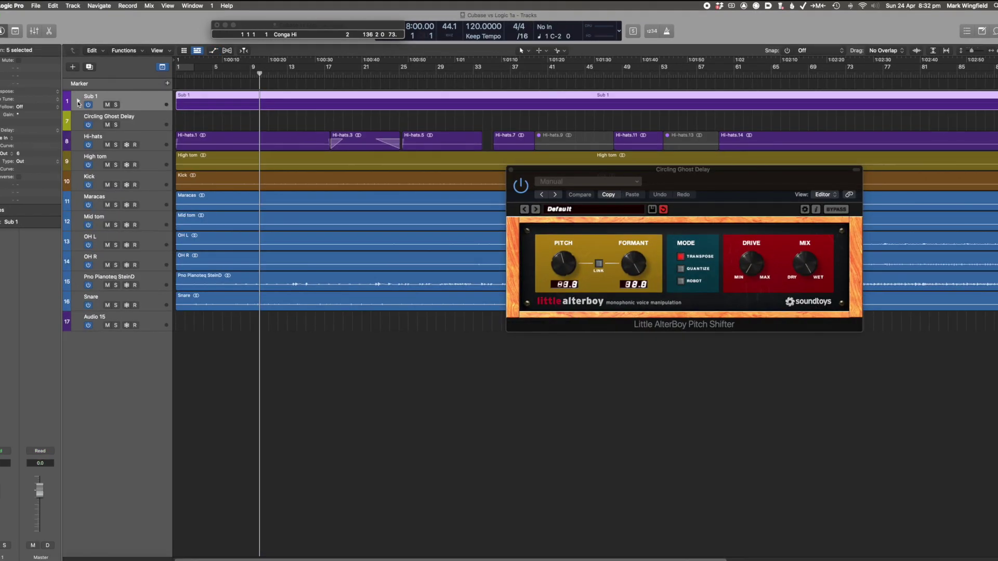
Step: Expand and collapse the Sub 1 folder stack in the track list to compare both views
click(78, 102)
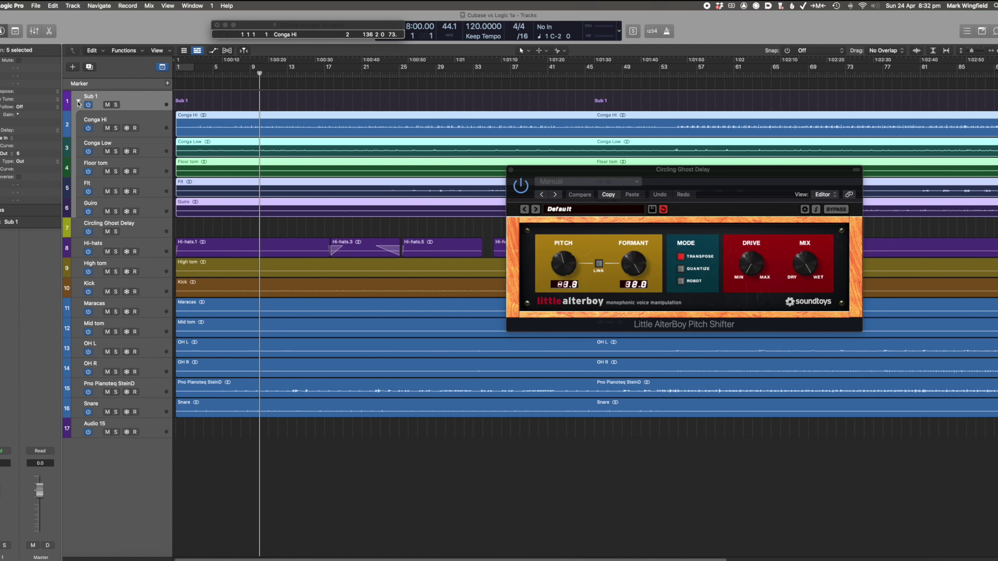
click(78, 103)
click(79, 102)
click(79, 103)
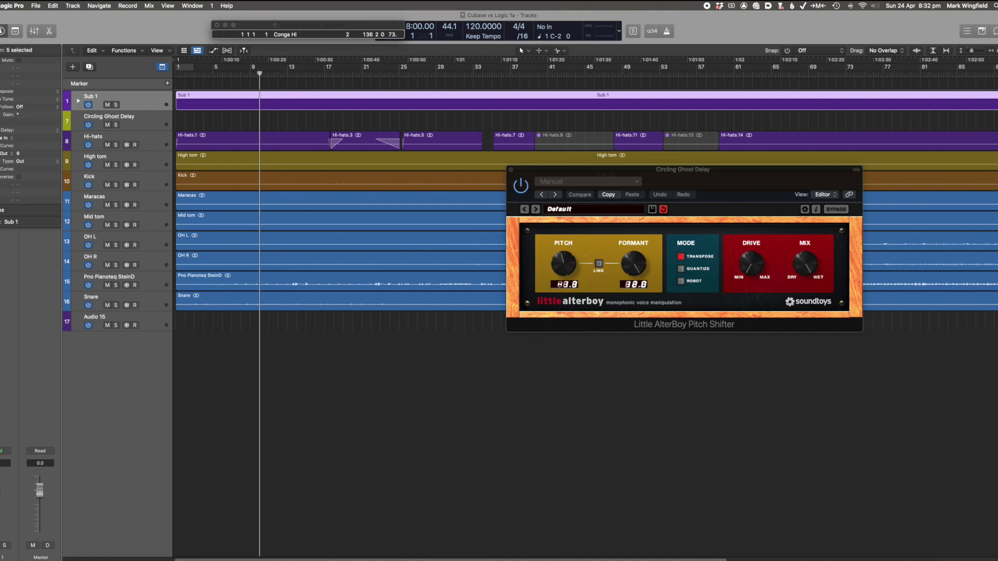
Step: Open the Mixer, reposition its window, and repeatedly expand and collapse the Sub 1 stack's channel strips
key(super+2)
drag(403, 63, 240, 41)
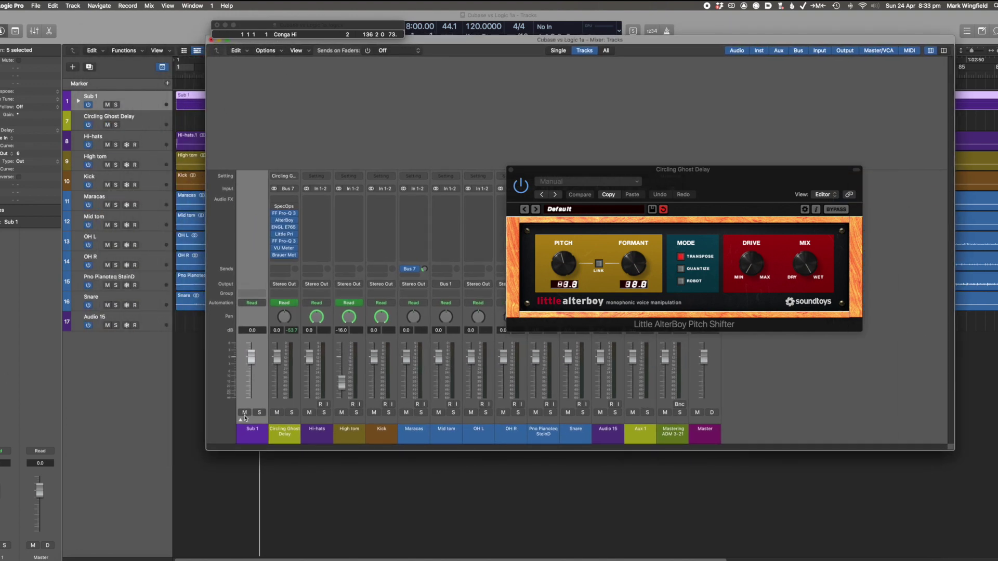
click(240, 422)
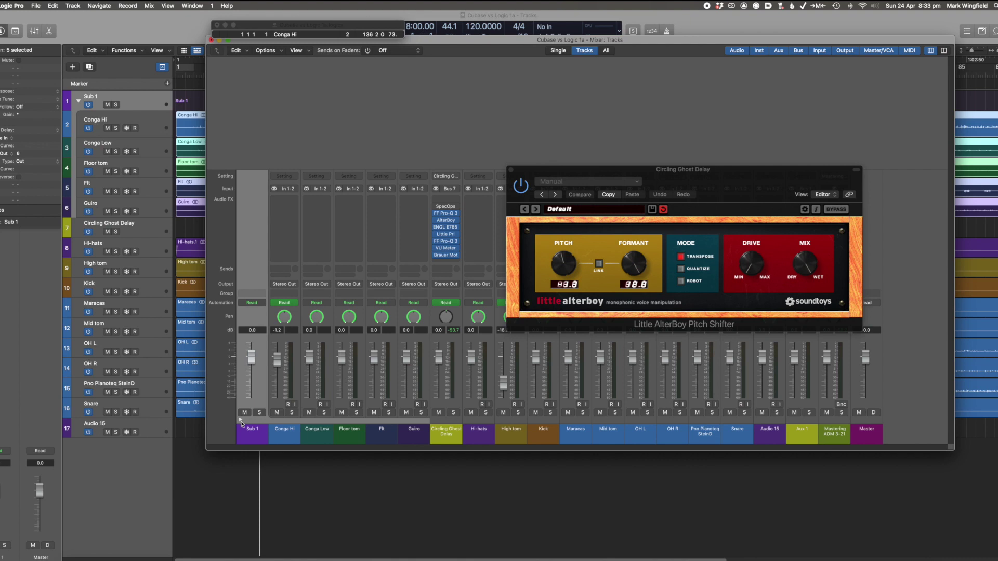
click(240, 423)
click(241, 423)
click(240, 422)
click(241, 423)
click(241, 422)
click(240, 422)
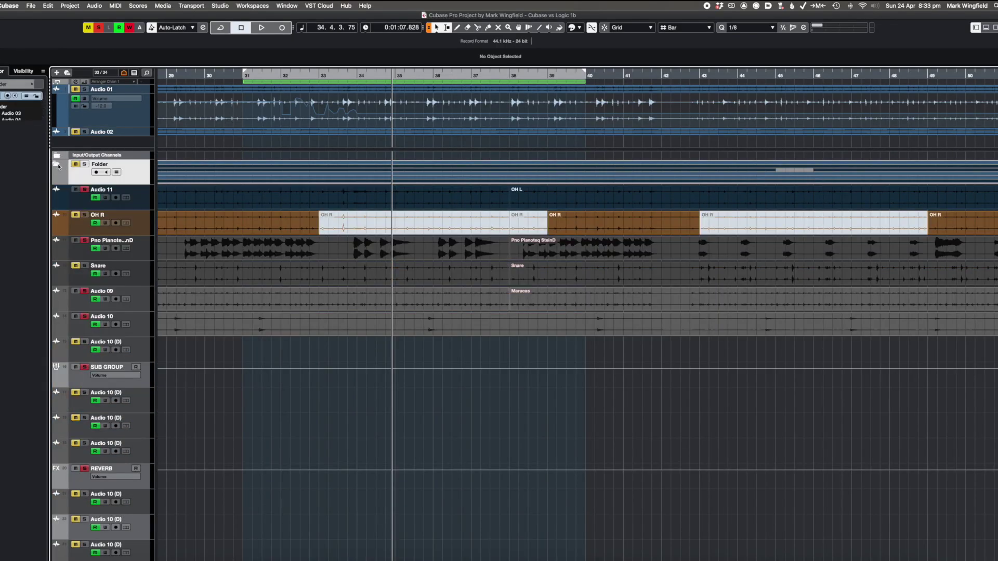
Step: Toggle the Cubase Folder track open and closed, leaving its Audio 03 to Audio 08 tracks expanded
click(58, 165)
click(58, 164)
click(57, 165)
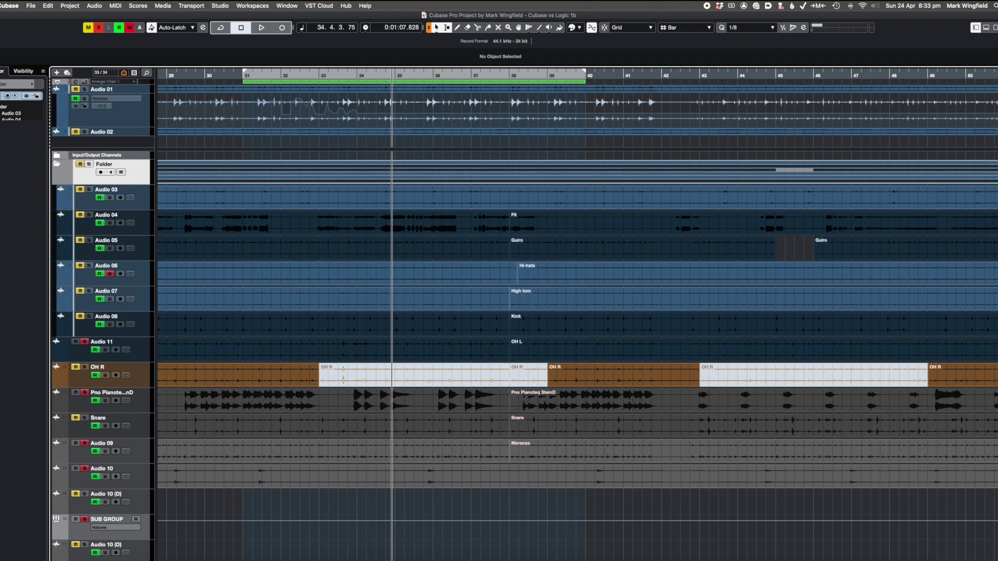
Step: Open the MixConsole, select channels 11 to 14 from Pno Pianoteq SteinD to Audio 10, and show the channel visibility list
key(F3)
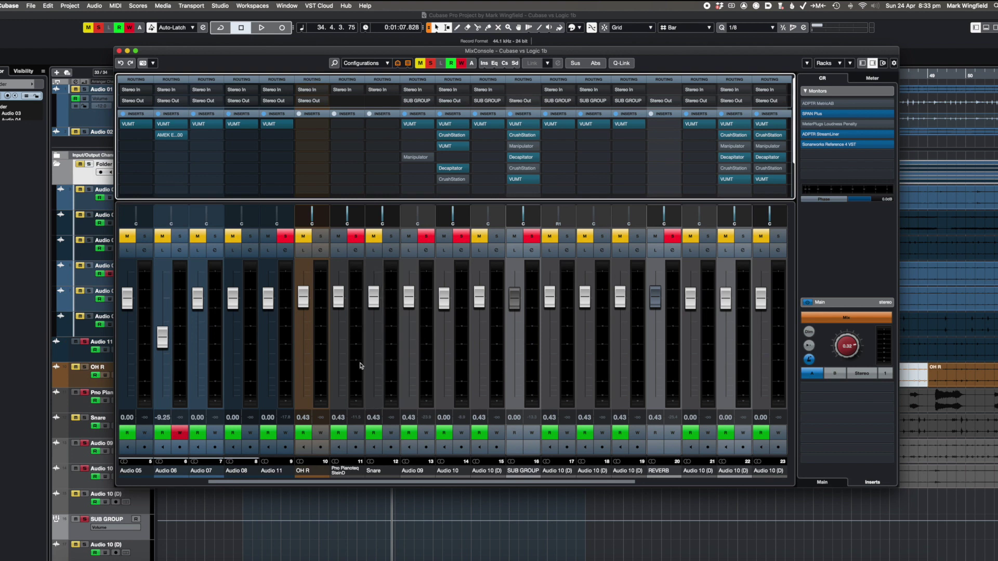
click(361, 365)
shift+click(466, 357)
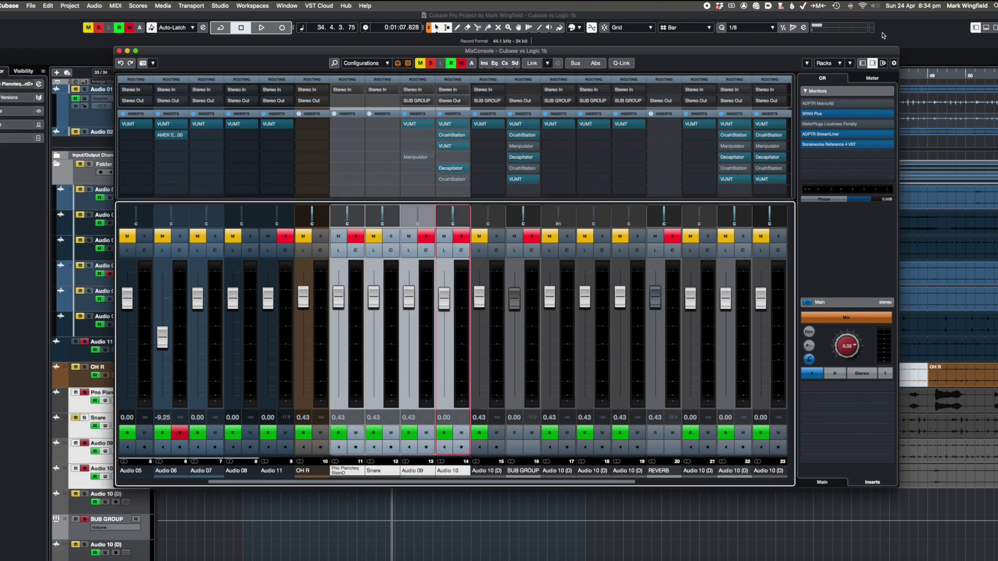
click(862, 63)
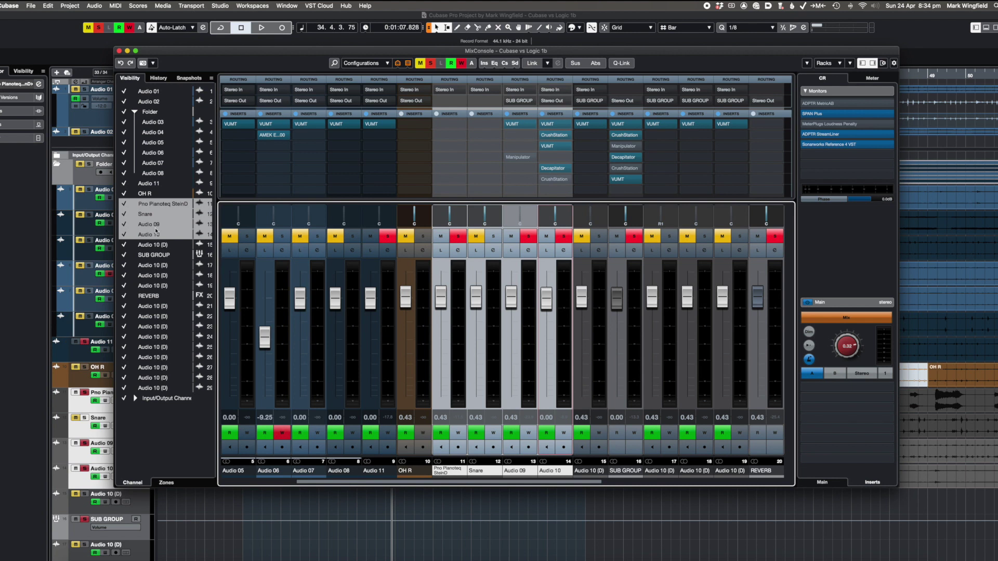
Step: Repeatedly hide and show the four selected channels together in the mixer, leaving them shown
click(124, 205)
click(124, 205)
click(124, 207)
click(124, 206)
click(123, 206)
click(124, 206)
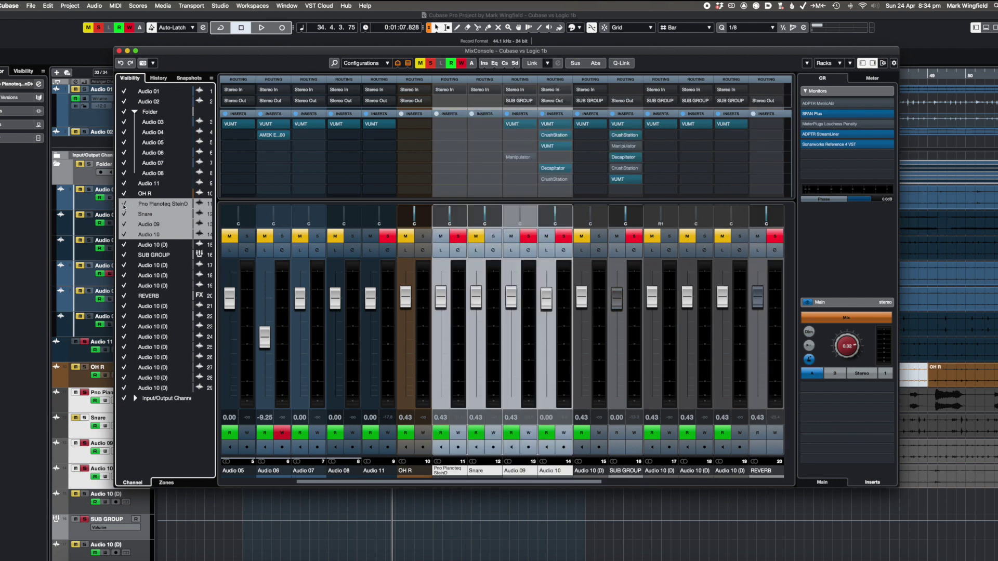
Step: Hide and show the four selected channels once more, close the channel visibility list and reposition the MixConsole window
click(123, 206)
click(124, 206)
click(862, 63)
drag(290, 52, 274, 47)
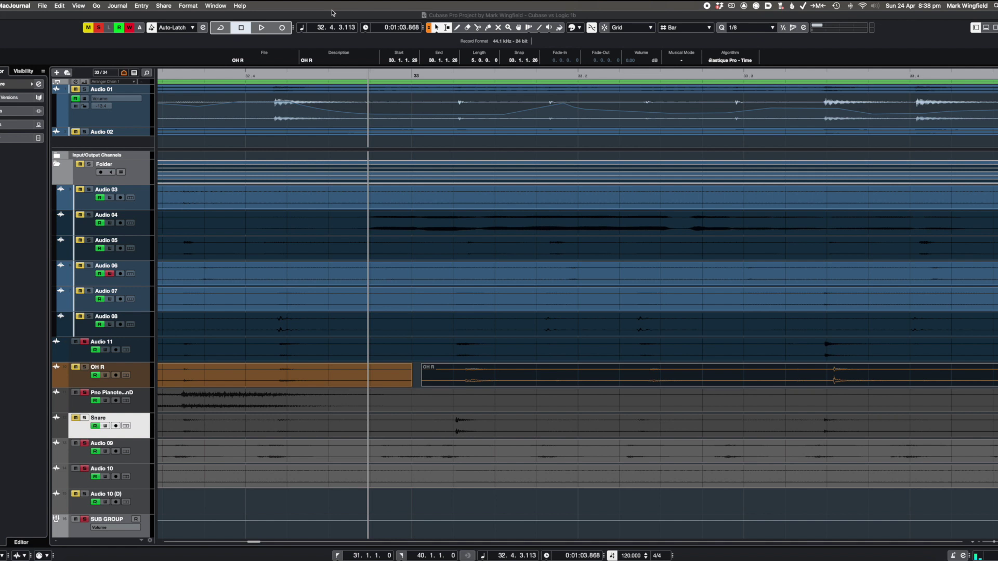
Step: Switch back to the Cubase project window and select the third Audio 10 (D) track below the REVERB track
click(336, 17)
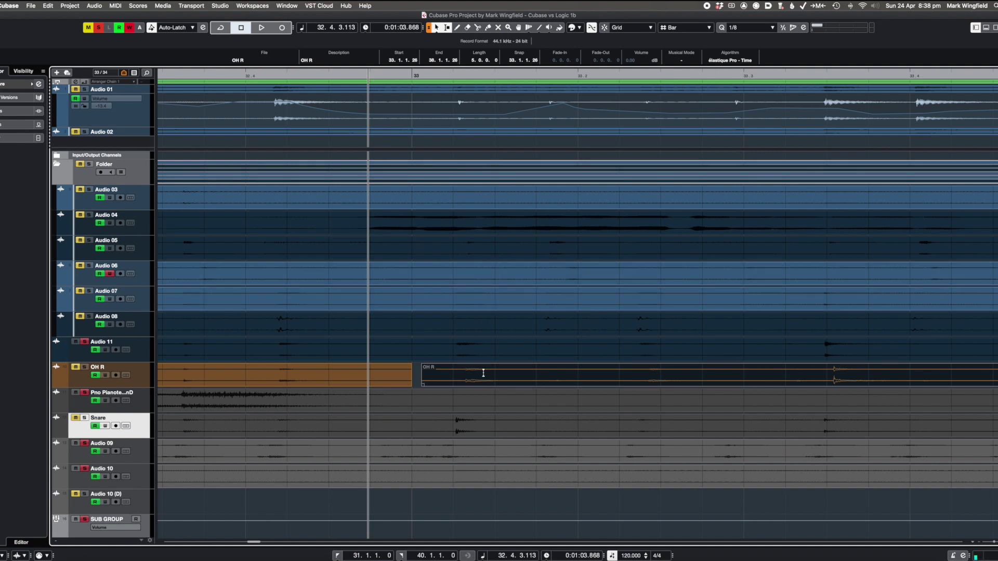
mouse_move(484, 378)
mouse_down()
mouse_move(433, 380)
mouse_move(490, 383)
mouse_up()
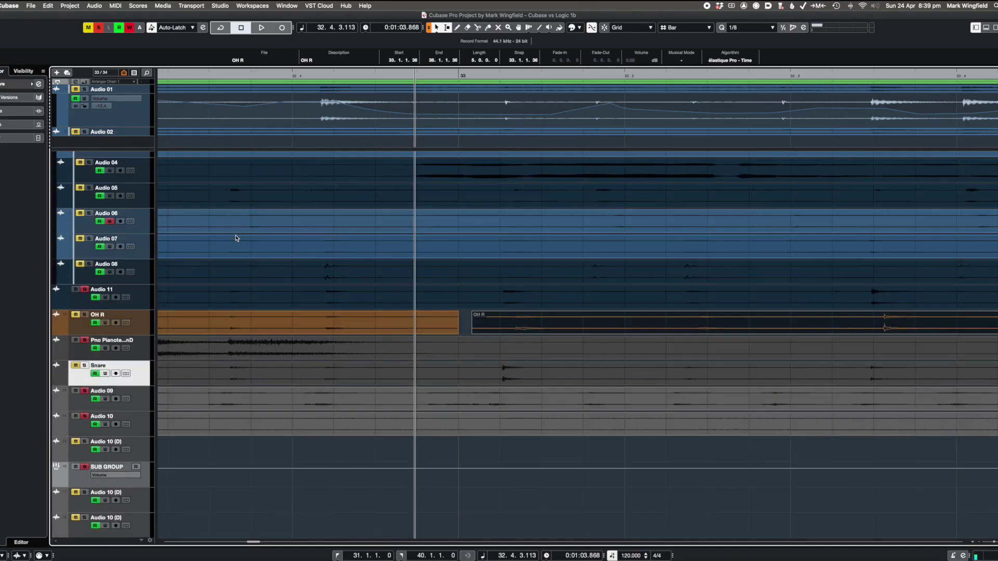
scroll(237, 237, right, 5)
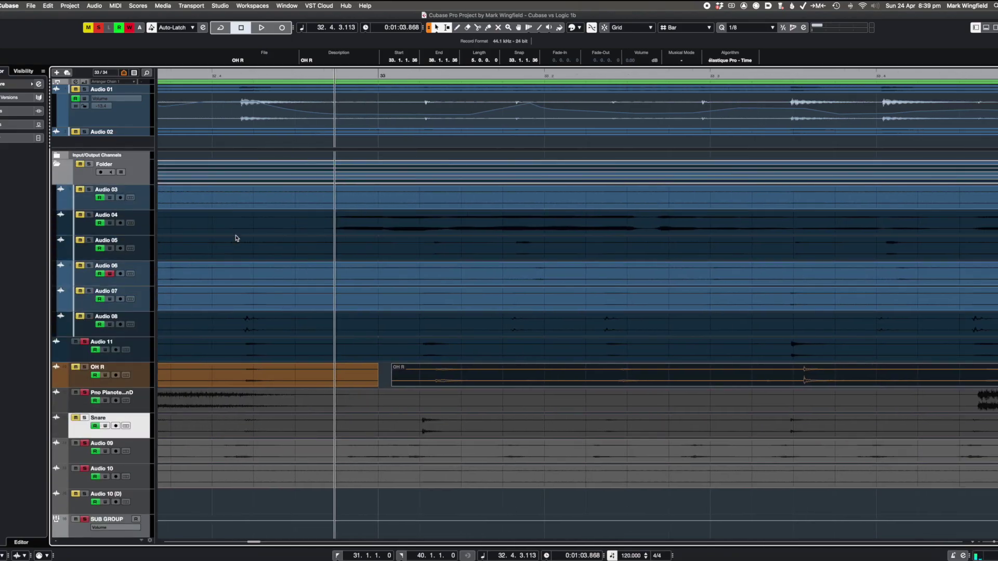
key(h)
scroll(235, 236, down, 10)
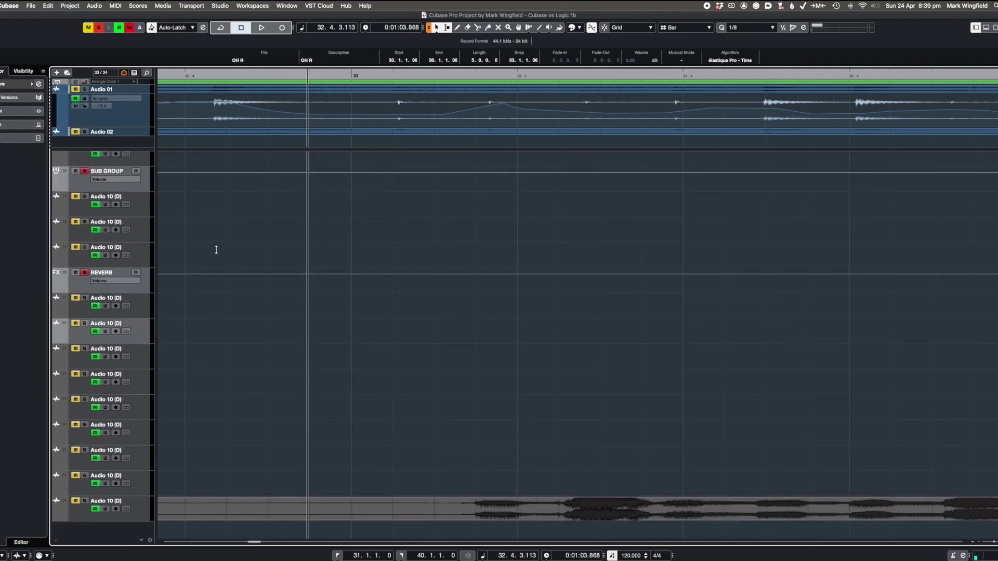
click(133, 363)
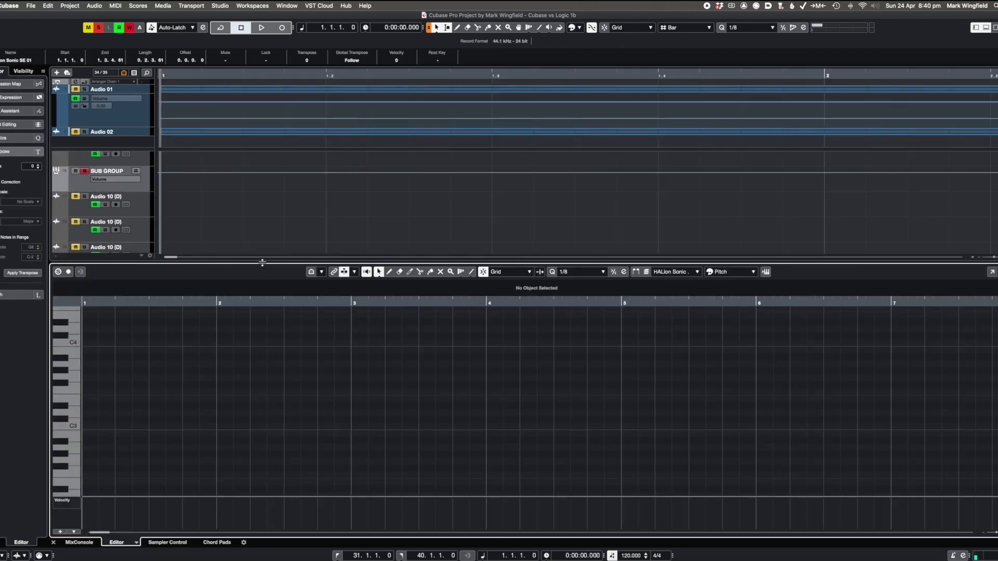
Step: Enlarge the key editor and draw a long F#3 note from bar 1 plus scattered short notes between E2 and C4 through bar 5
drag(260, 264, 260, 242)
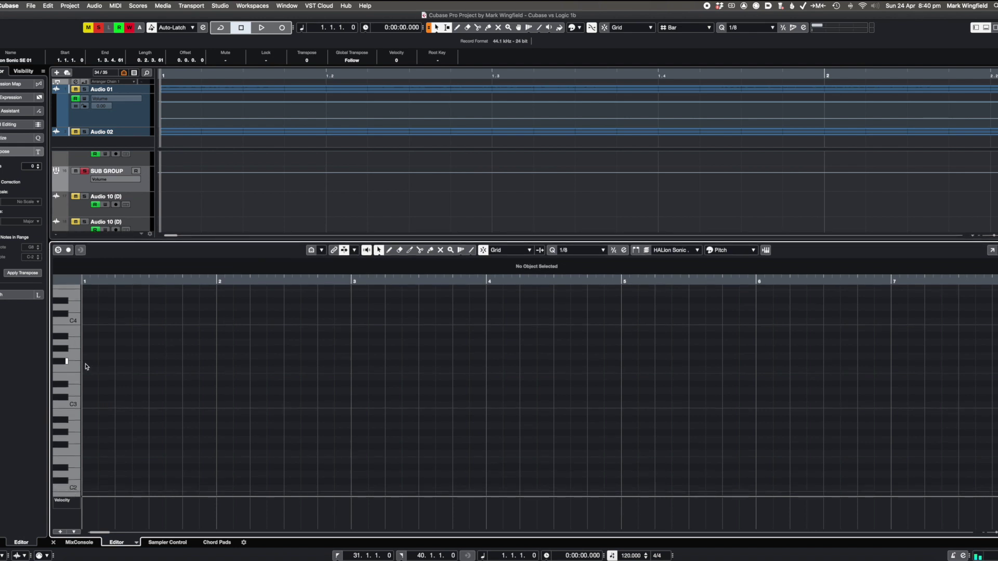
drag(89, 358, 300, 370)
click(241, 405)
click(411, 404)
click(510, 356)
click(412, 328)
click(310, 321)
click(240, 321)
click(174, 321)
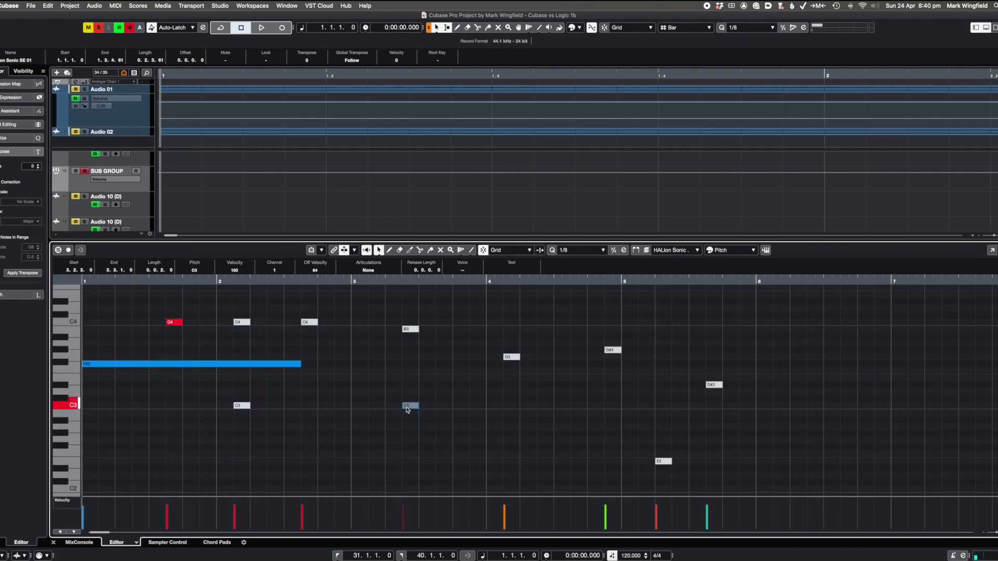
Step: Select the C3 note in bar 3, enlarge the velocity lane and adjust note velocities with a stroke back to bar 1
mouse_move(408, 410)
mouse_down()
mouse_move(409, 358)
mouse_move(410, 406)
mouse_up()
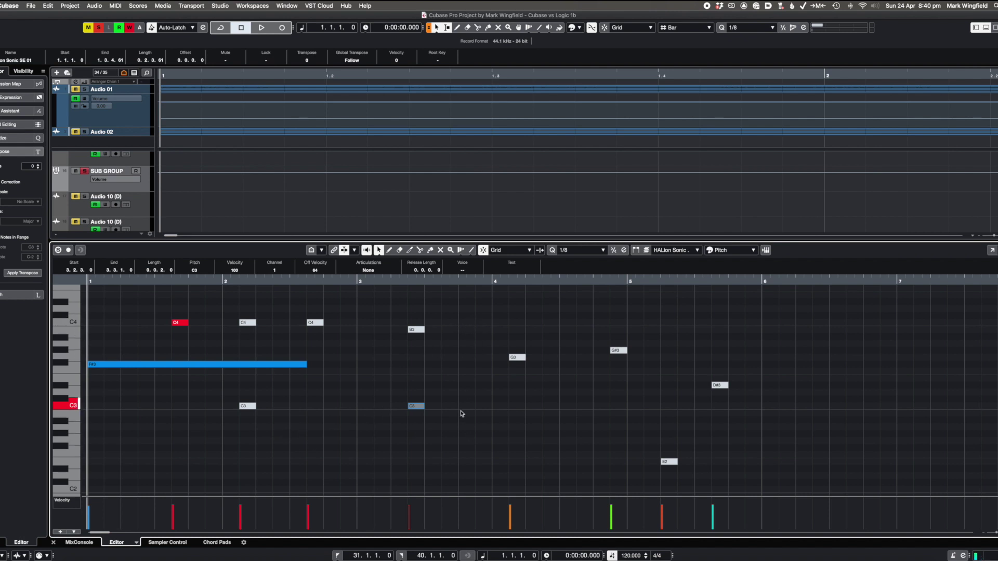
drag(387, 497, 377, 477)
mouse_move(311, 496)
mouse_down()
mouse_move(682, 483)
mouse_move(88, 491)
mouse_up()
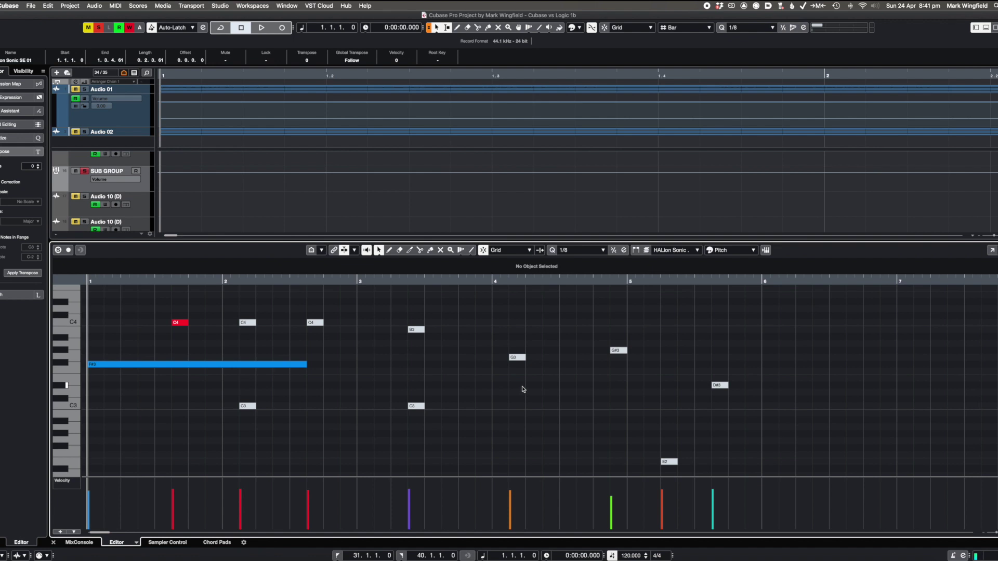
Step: Copy the B3 note in bar 3 up to G4 and the G3 note in bar 4 up to F#4
scroll(389, 412, up, 3)
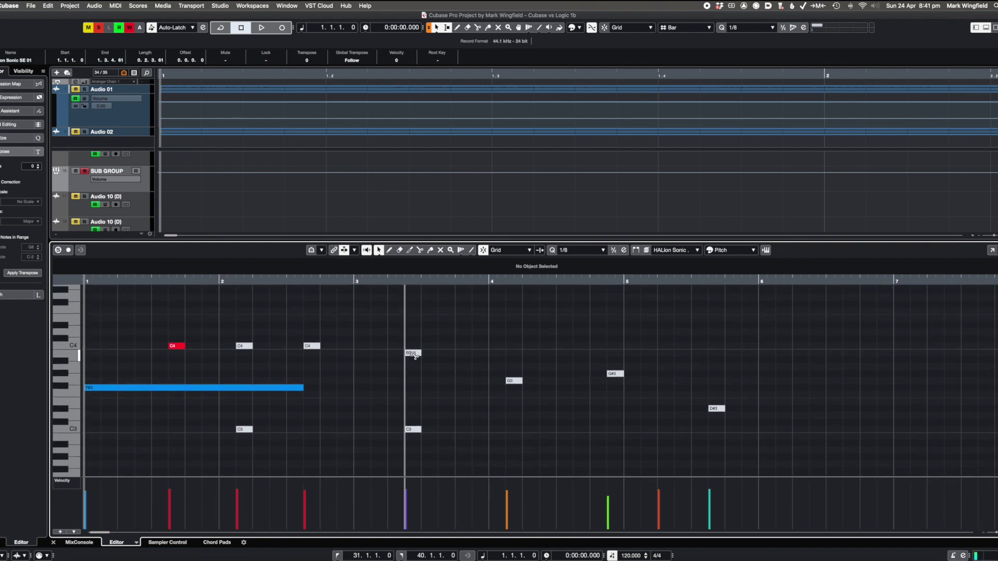
drag(414, 355, 413, 298)
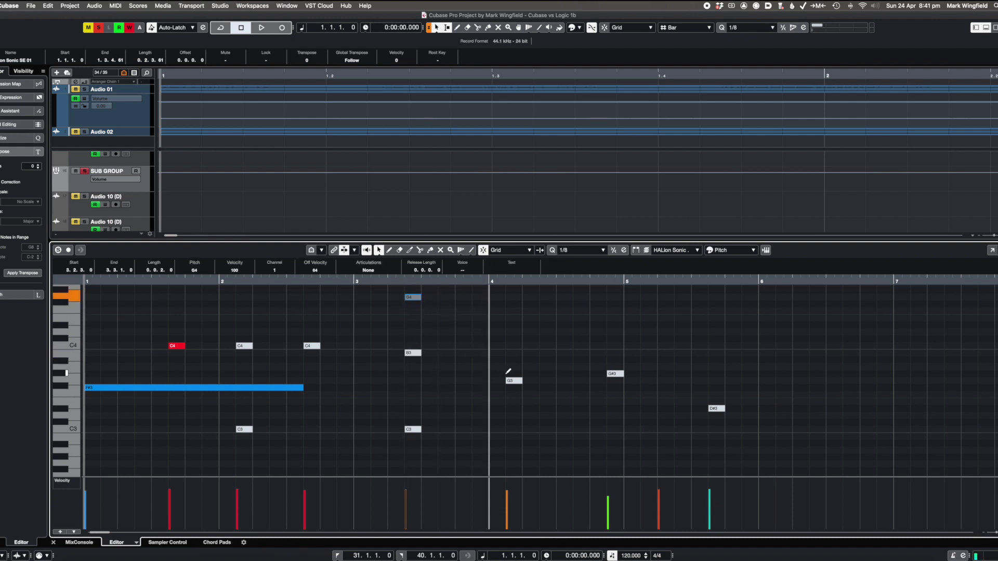
drag(511, 380, 513, 309)
scroll(472, 383, up, 3)
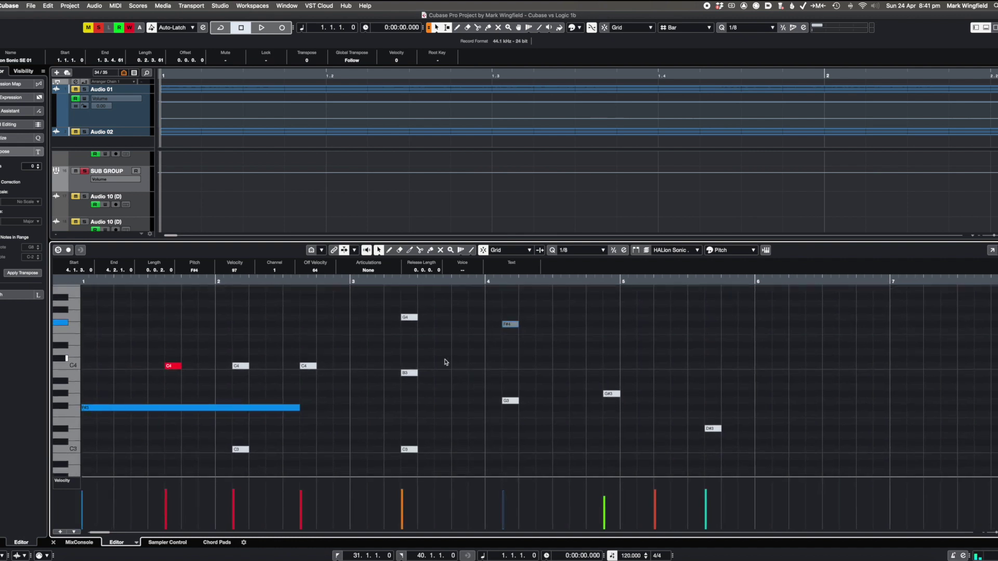
scroll(447, 358, up, 2)
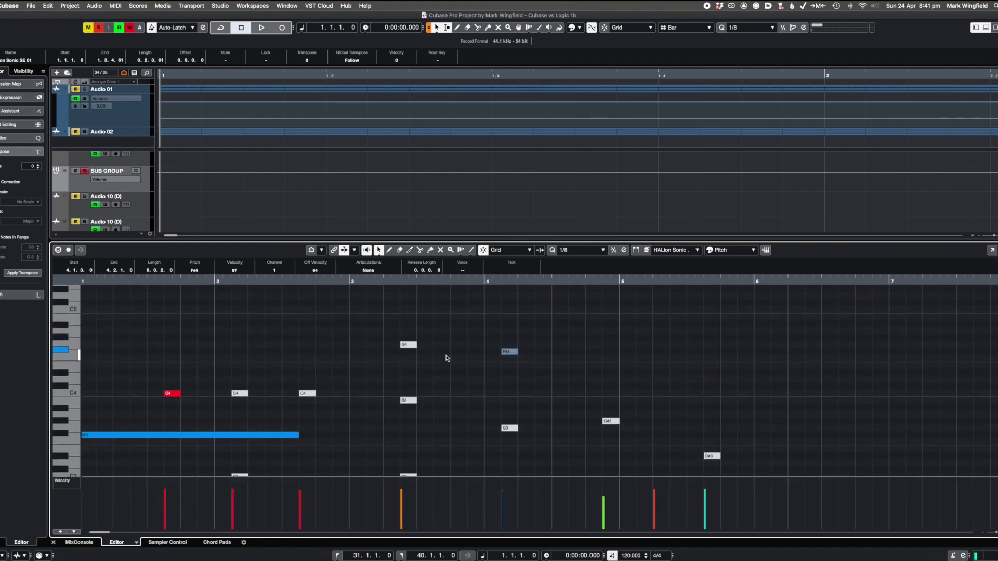
Step: Switch the key editor's note colours to Part and back to Pitch
scroll(446, 358, down, 2)
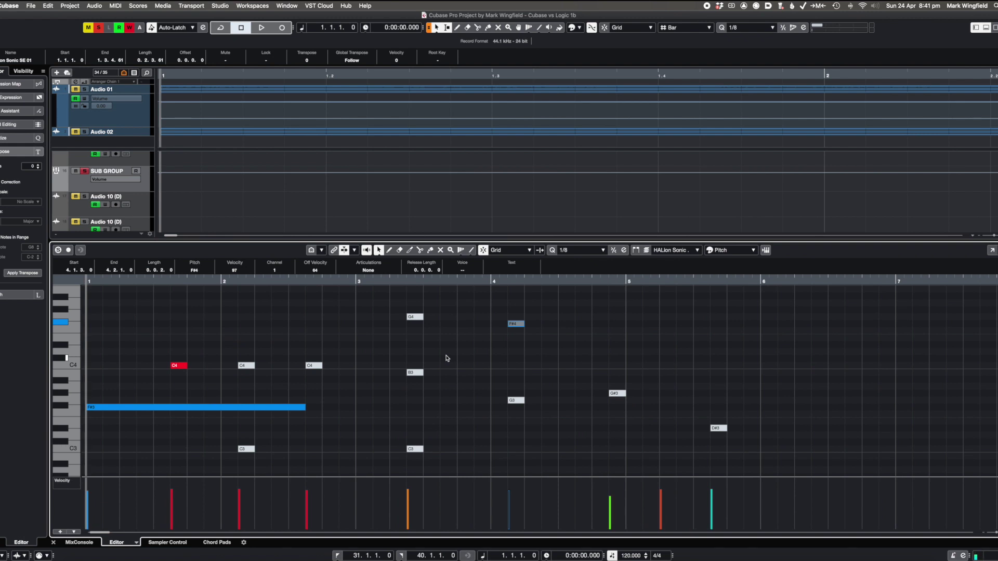
scroll(447, 359, up, 2)
click(730, 250)
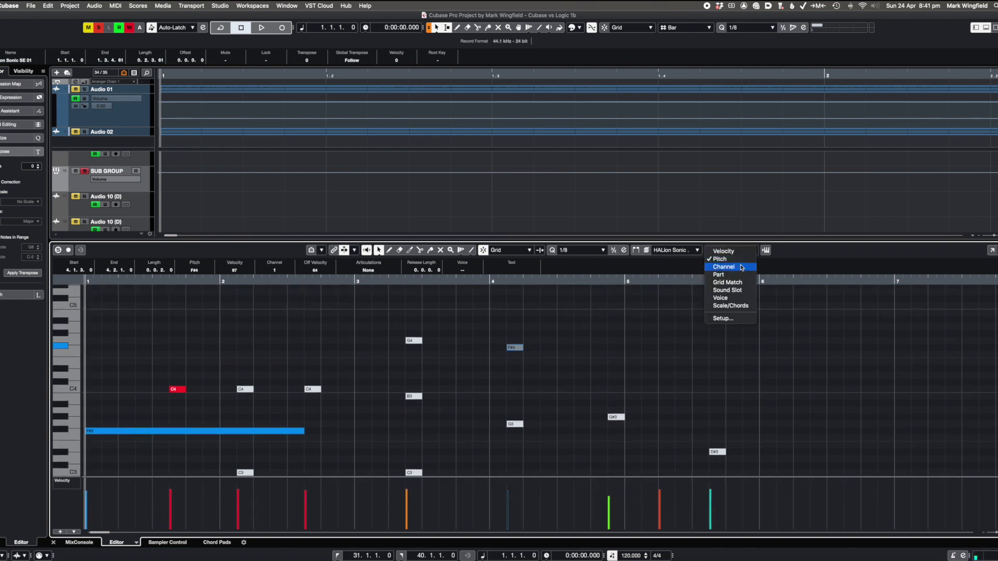
click(719, 274)
click(730, 250)
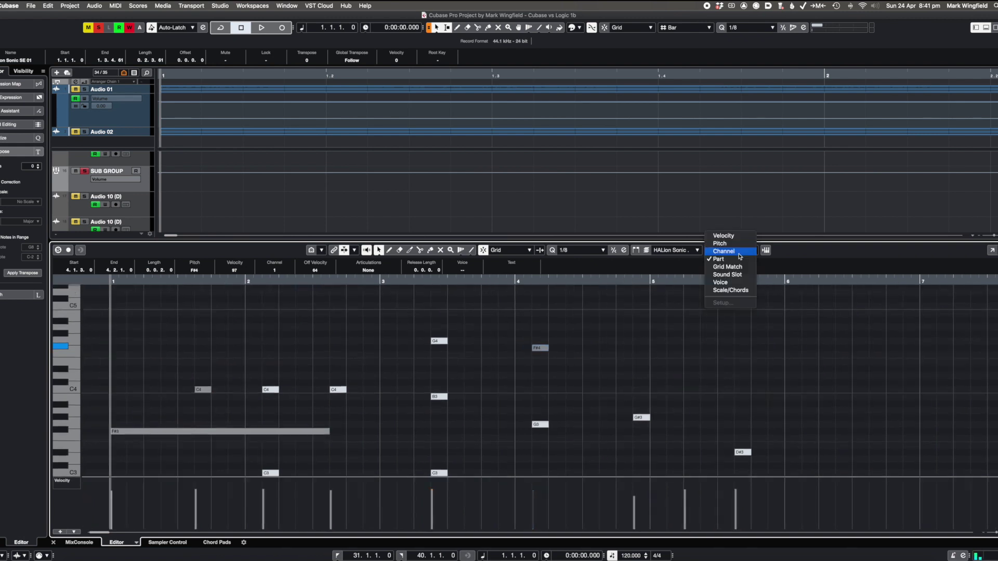
click(720, 243)
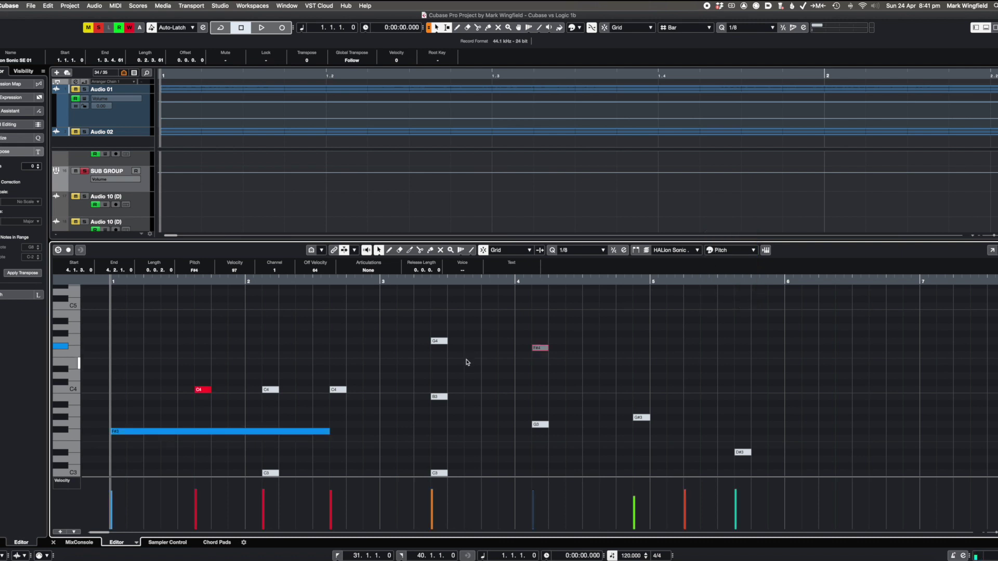
scroll(467, 362, up, 1)
scroll(466, 362, down, 1)
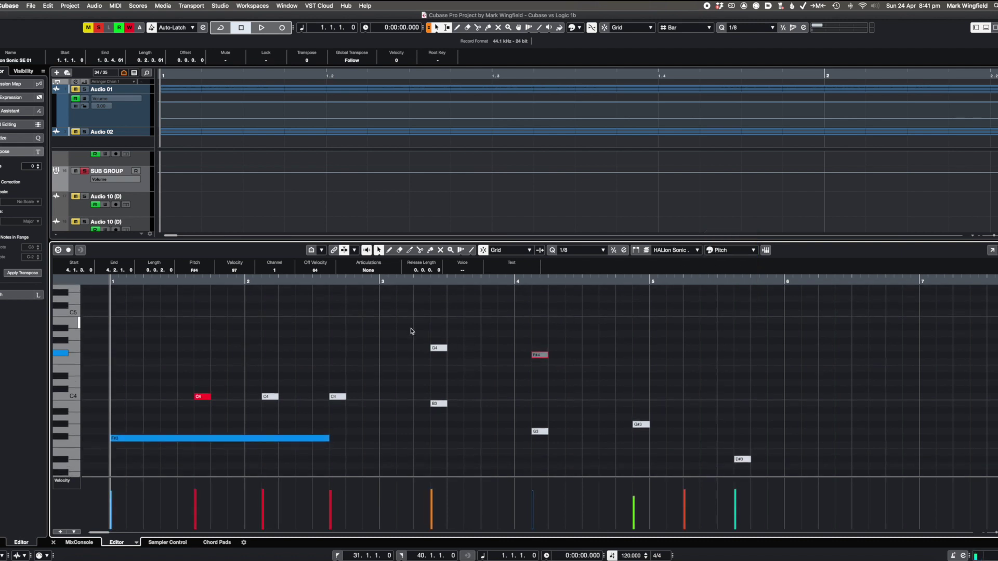
scroll(392, 373, up, 1)
scroll(393, 373, down, 3)
scroll(392, 373, left, 1)
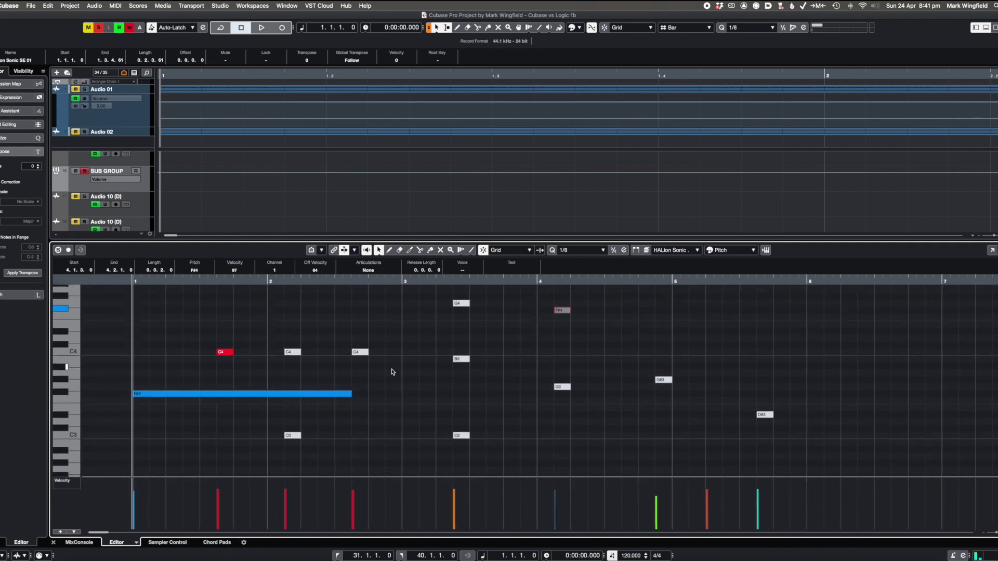
Step: Shorten the long F#3 note in bar 1 to a length of two beats
scroll(393, 372, up, 1)
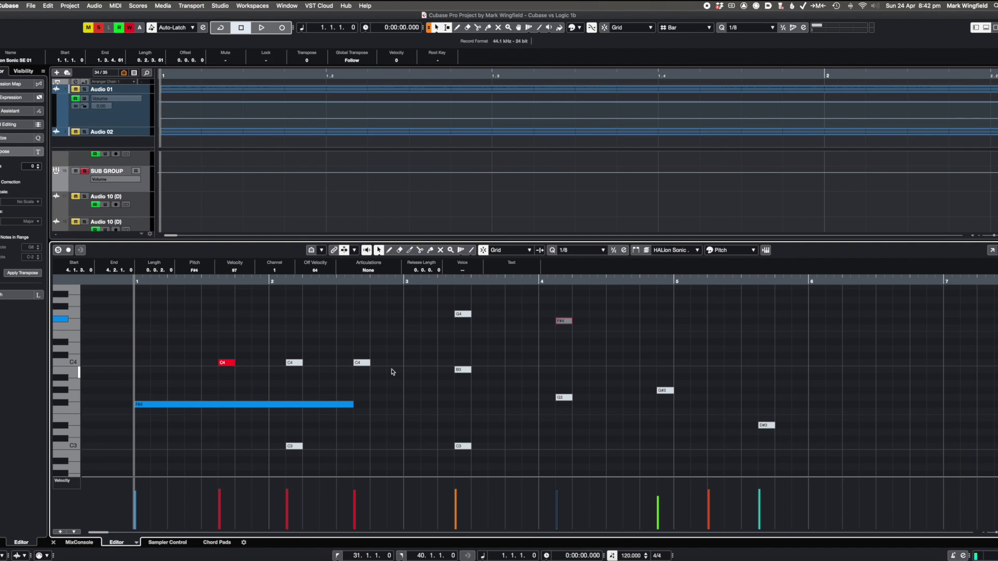
drag(350, 406, 232, 410)
mouse_move(199, 413)
mouse_down()
mouse_move(247, 410)
mouse_move(204, 408)
mouse_up()
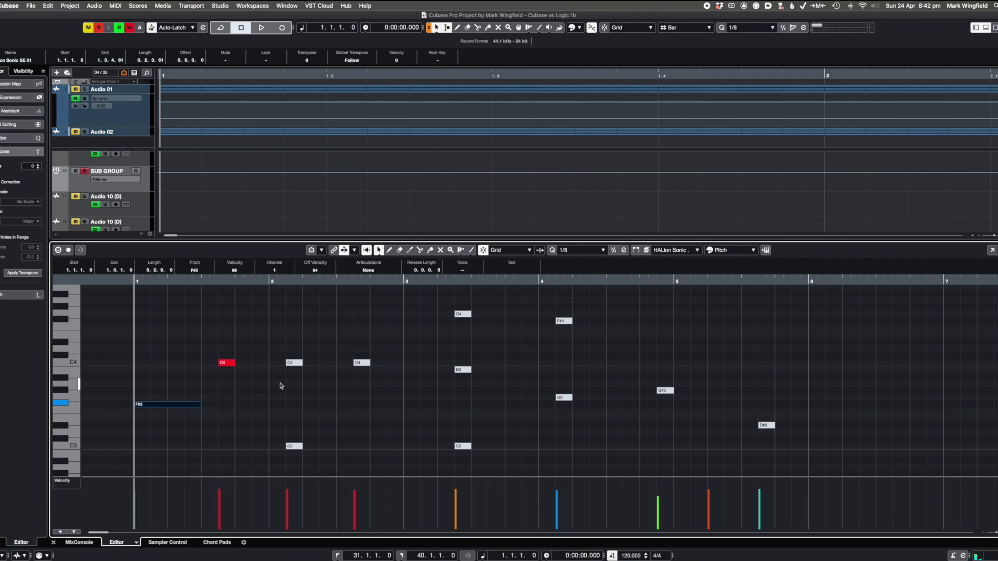
Step: Stack copies of the first C4 note at E4, A#4 and C#5 to build a four-note chord in bar 1
scroll(294, 386, down, 2)
scroll(296, 383, up, 6)
scroll(297, 383, right, 1)
scroll(296, 383, down, 5)
scroll(296, 383, left, 1)
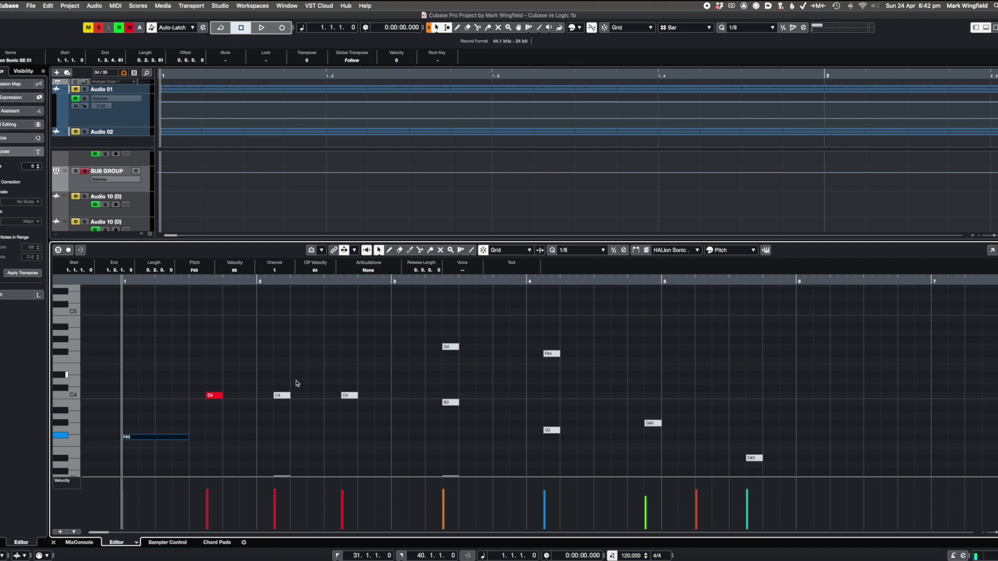
scroll(214, 375, right, 1)
scroll(215, 374, up, 3)
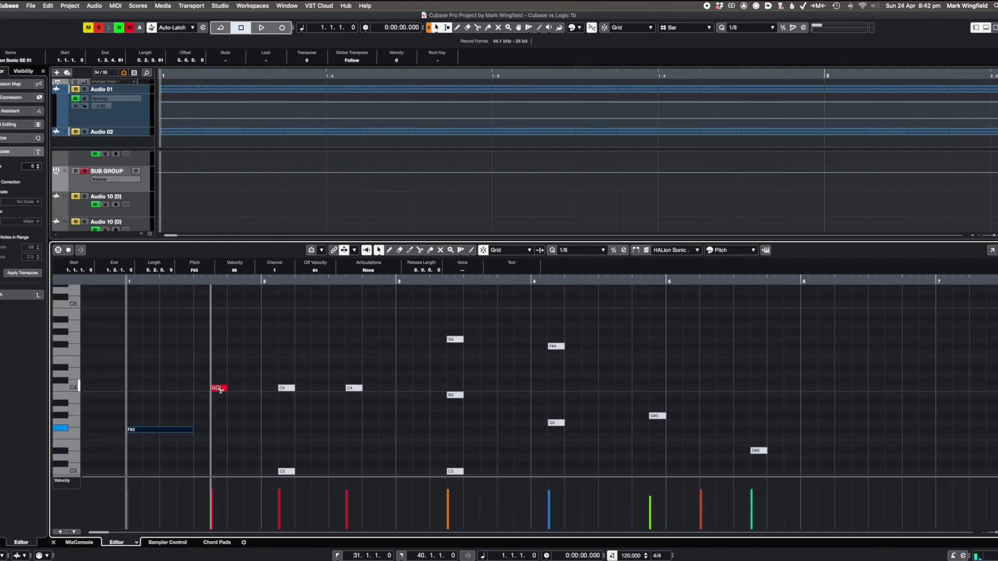
drag(220, 390, 218, 297)
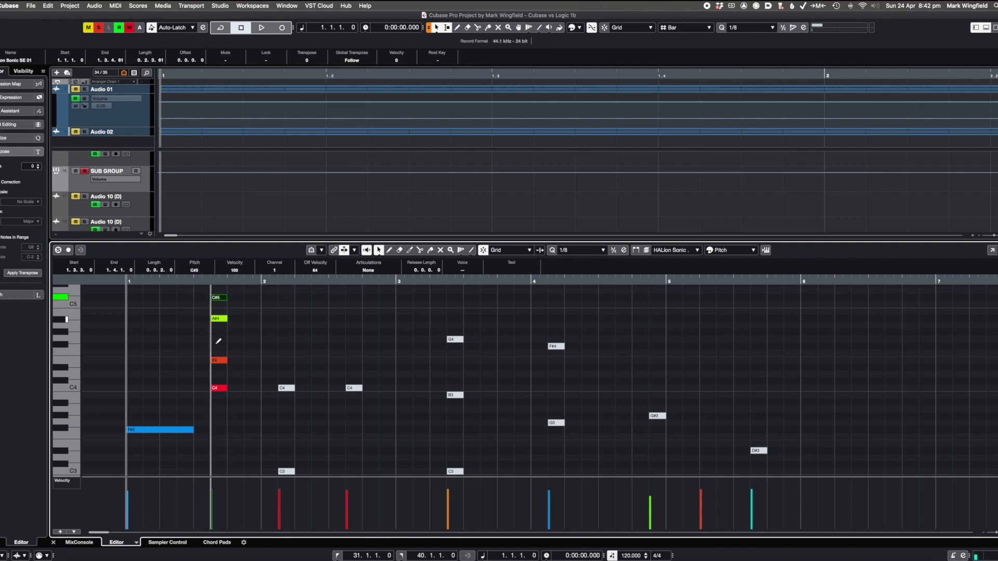
Step: Add the chord's C4 note to the selection and remove it again
click(219, 389)
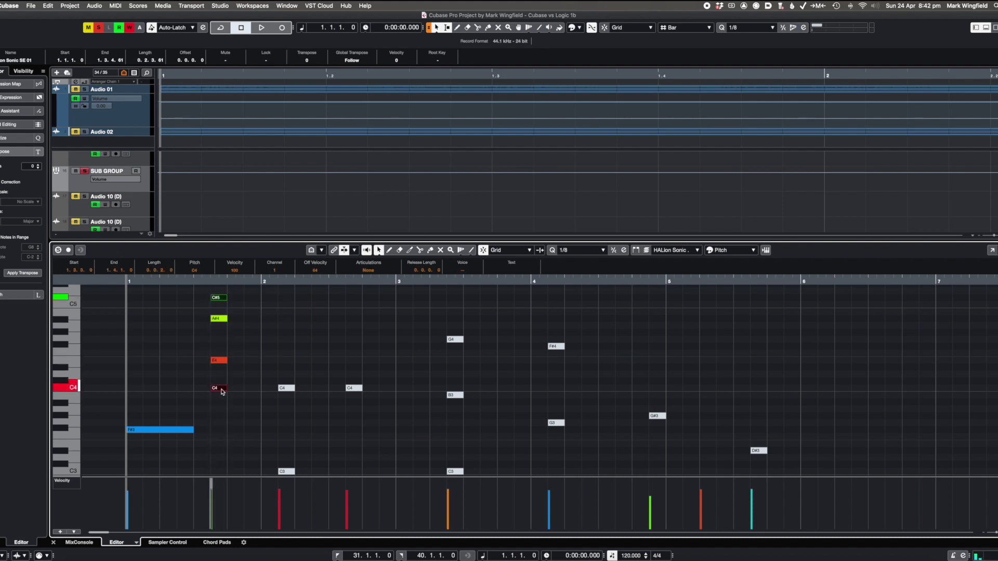
click(221, 390)
shift+click(221, 391)
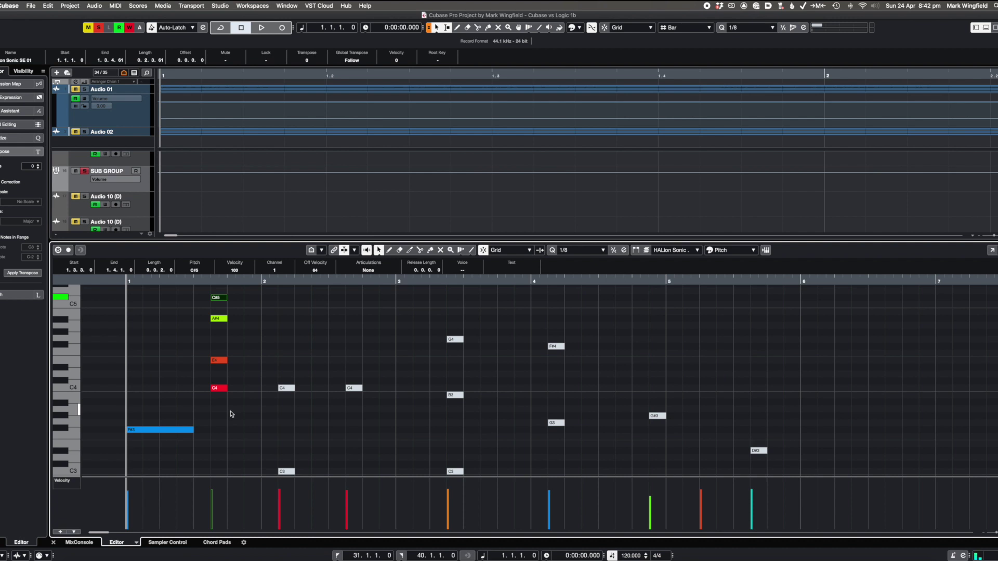
Step: Repeatedly select and deselect the four stacked chord notes, and lengthen all four together to end at the start of bar 2
scroll(231, 413, up, 2)
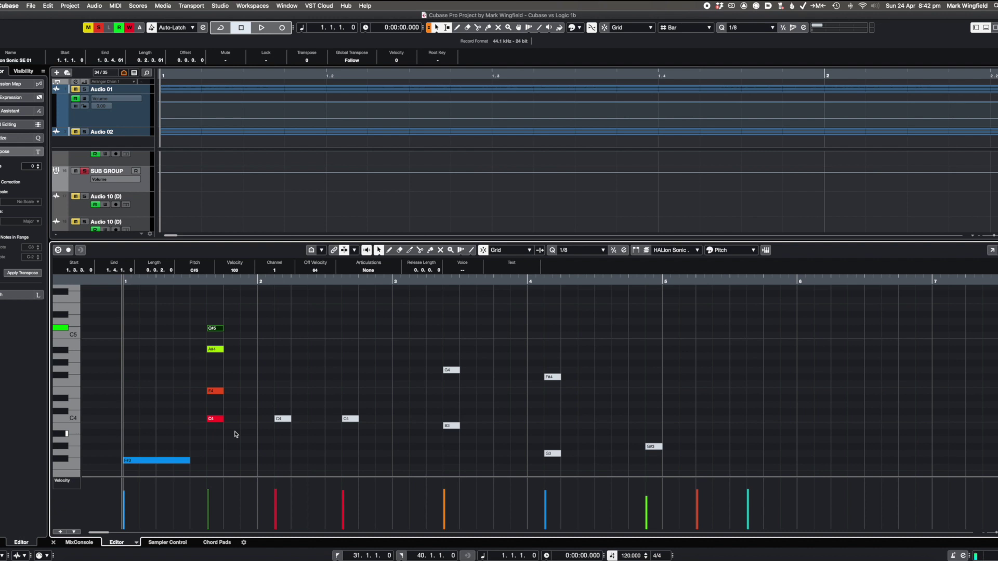
click(217, 436)
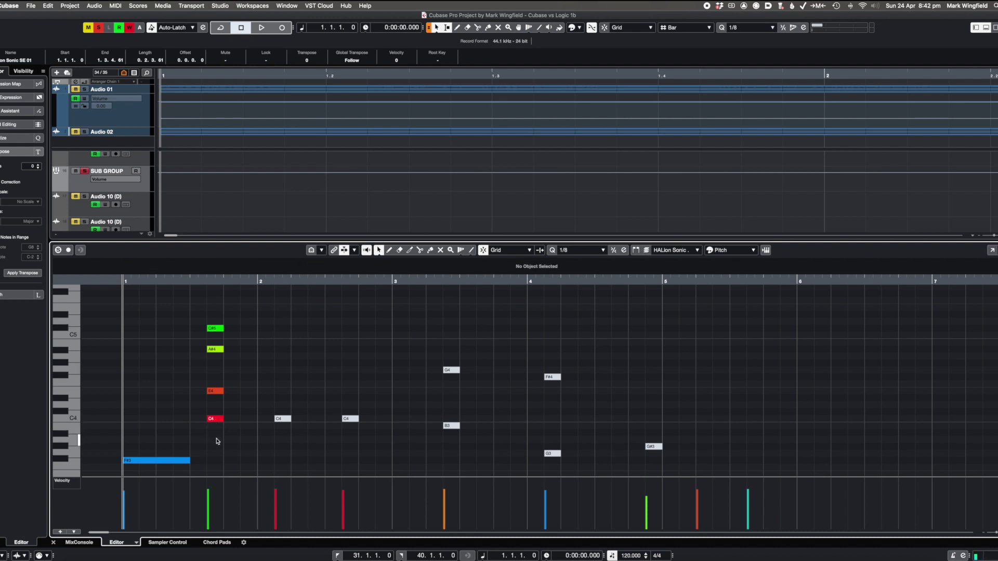
click(213, 447)
drag(213, 396, 162, 352)
drag(234, 453, 183, 295)
click(216, 441)
click(218, 438)
drag(222, 445, 200, 316)
click(230, 436)
drag(218, 431, 213, 308)
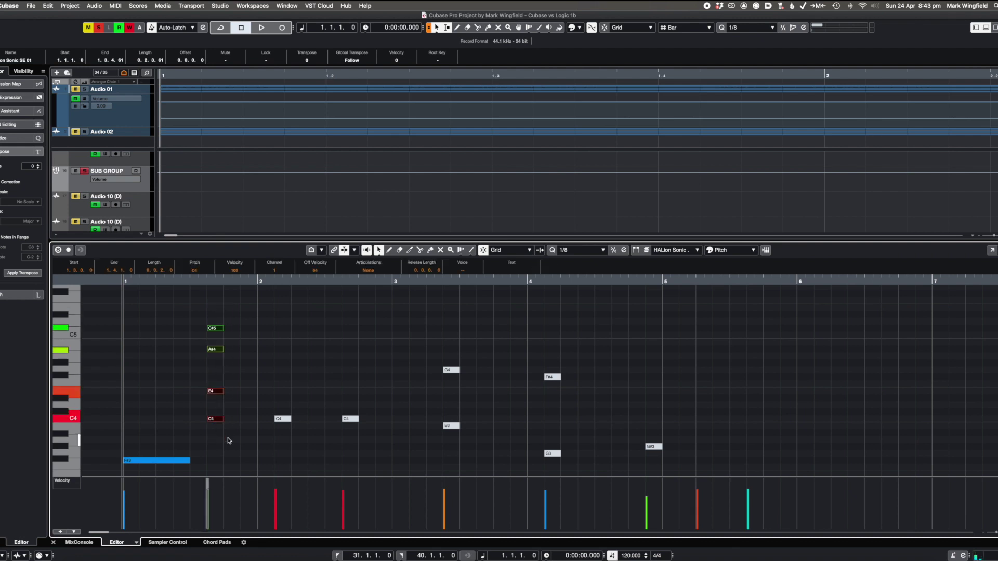
drag(223, 419, 252, 424)
click(245, 428)
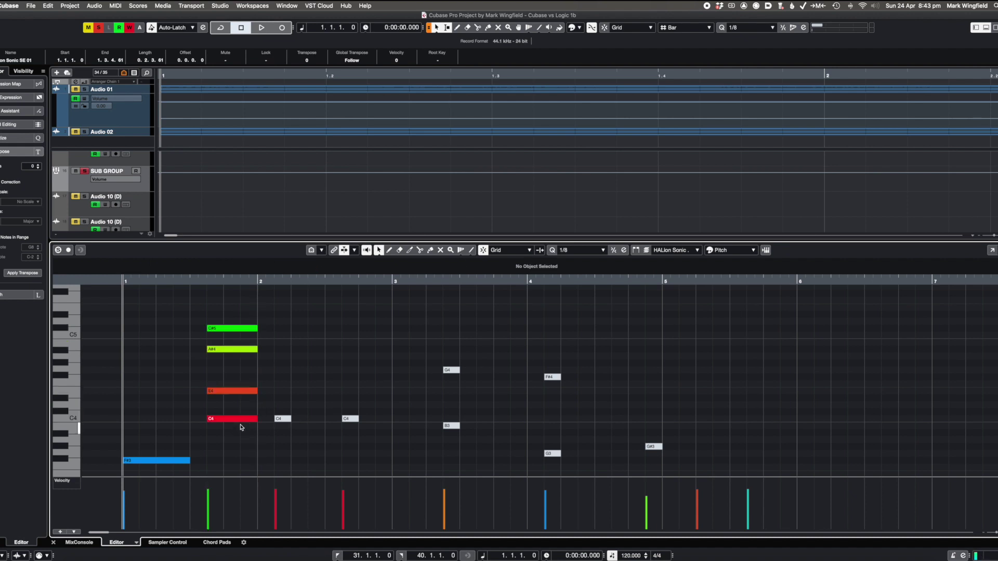
Step: Select the chord's E4 note, add C4 to the selection and remove C4 again
click(237, 419)
click(234, 393)
shift+click(236, 419)
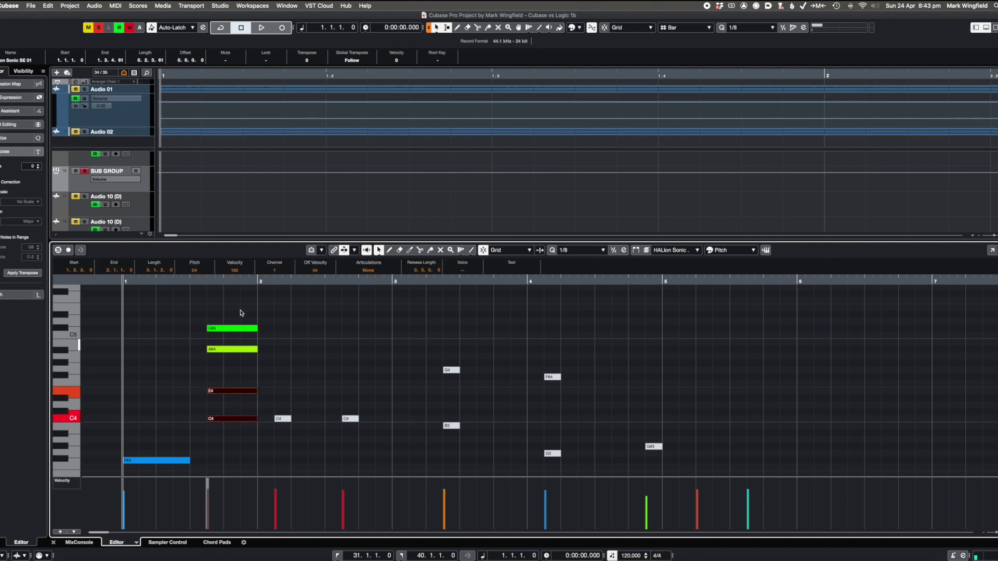
click(223, 422)
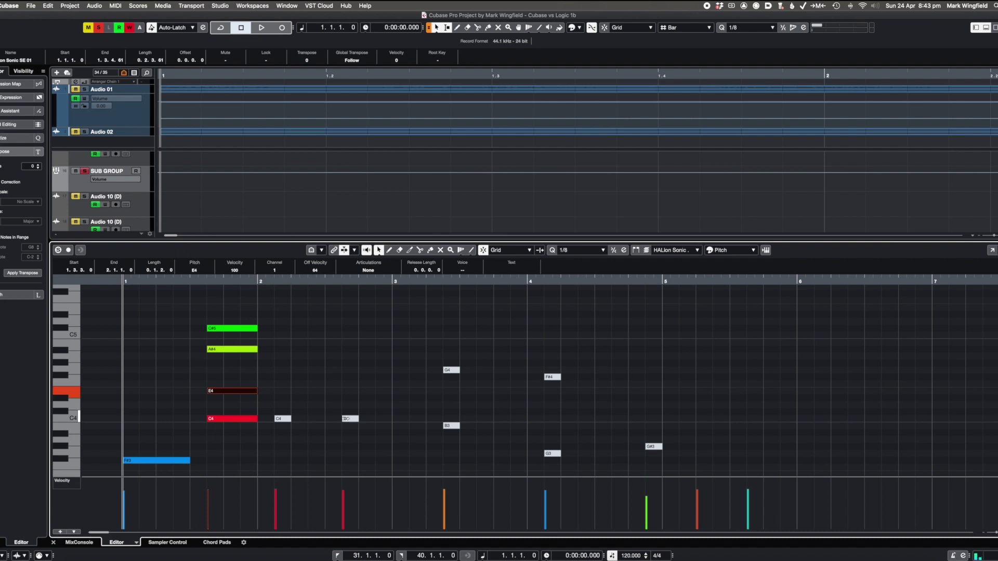
Step: Open the MixConsole
scroll(343, 419, up, 3)
scroll(343, 419, down, 3)
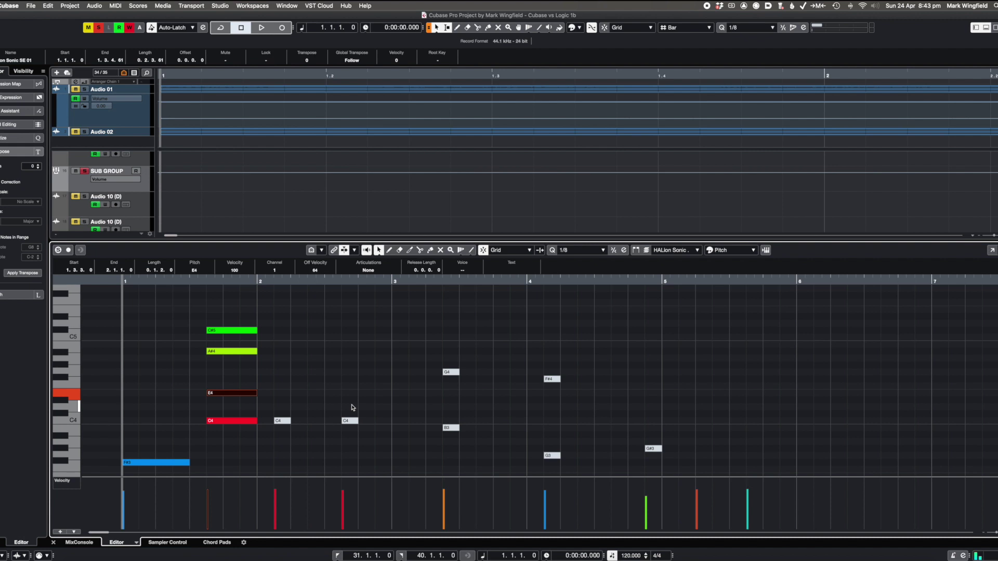
key(F3)
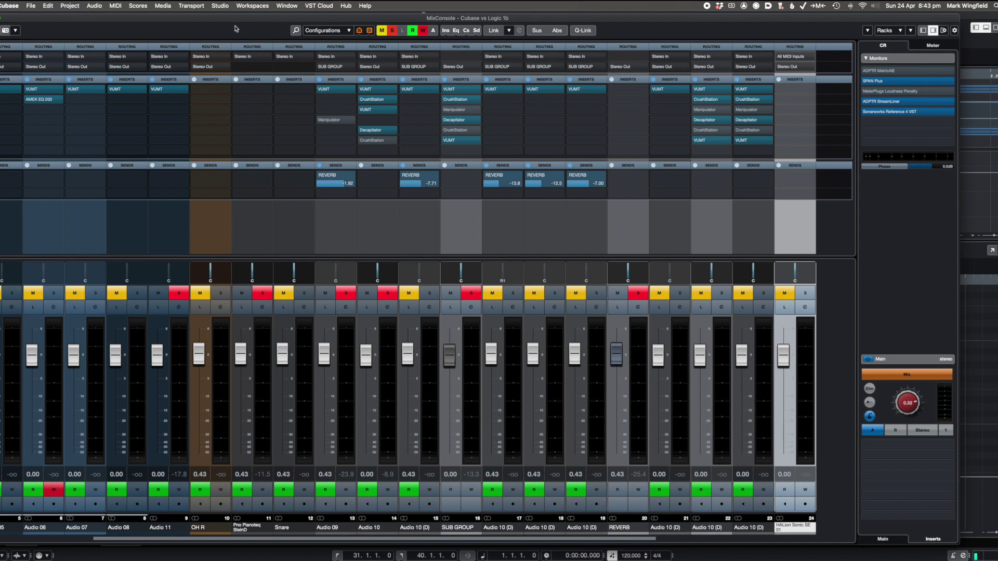
Step: Switch to Logic Pro and create one software instrument track with an empty channel strip after the High tom channel
key(super+Tab)
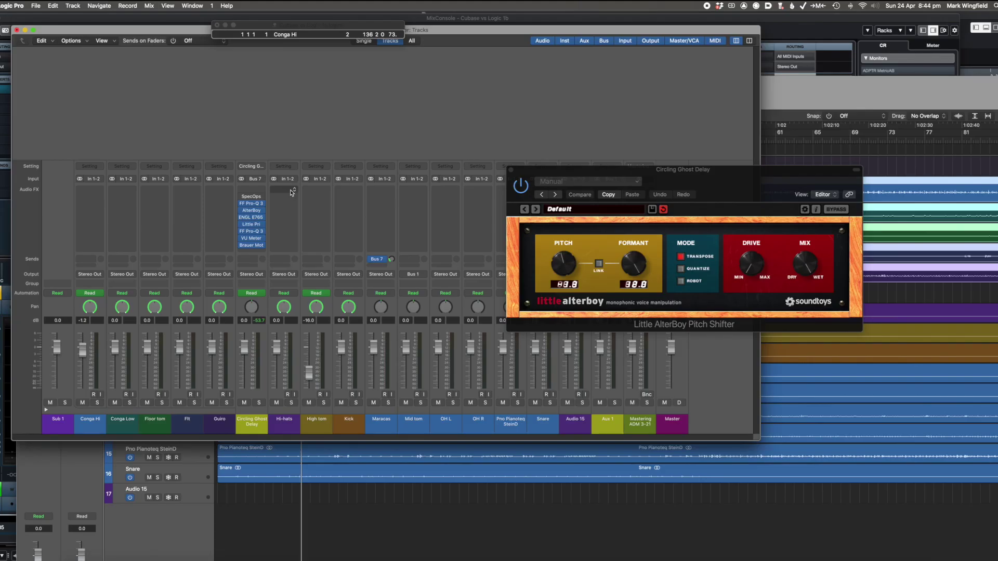
click(319, 228)
click(452, 426)
click(322, 374)
key(alt+super+n)
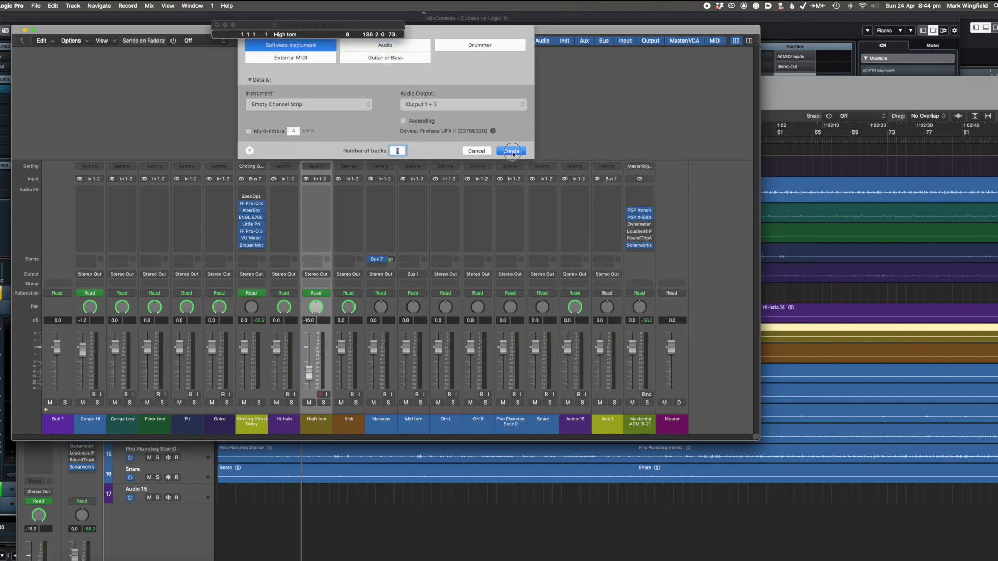
click(511, 150)
Step: Load the stereo version of Unify as the instrument on the new channel strip and close the plug-in window
click(360, 179)
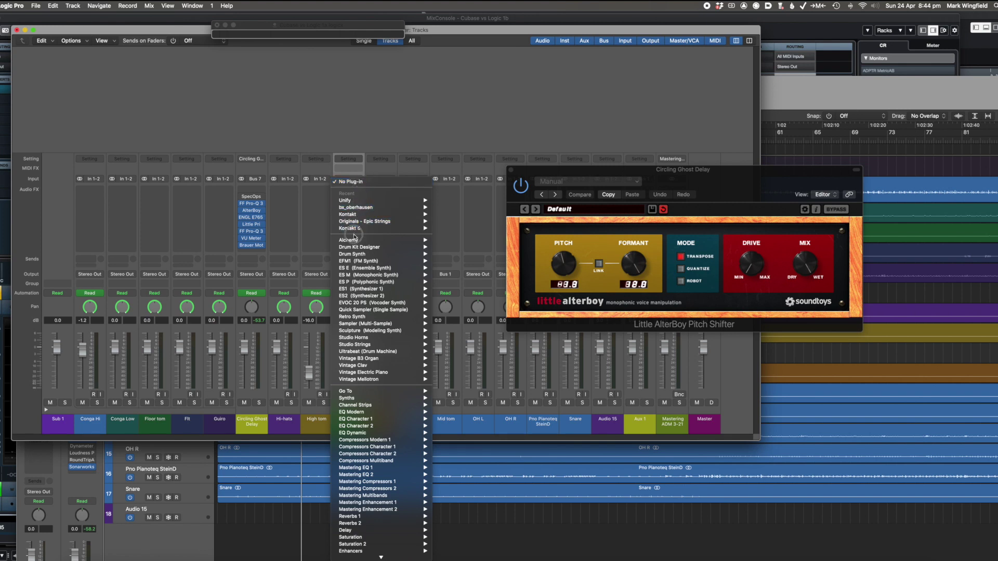
mouse_move(357, 203)
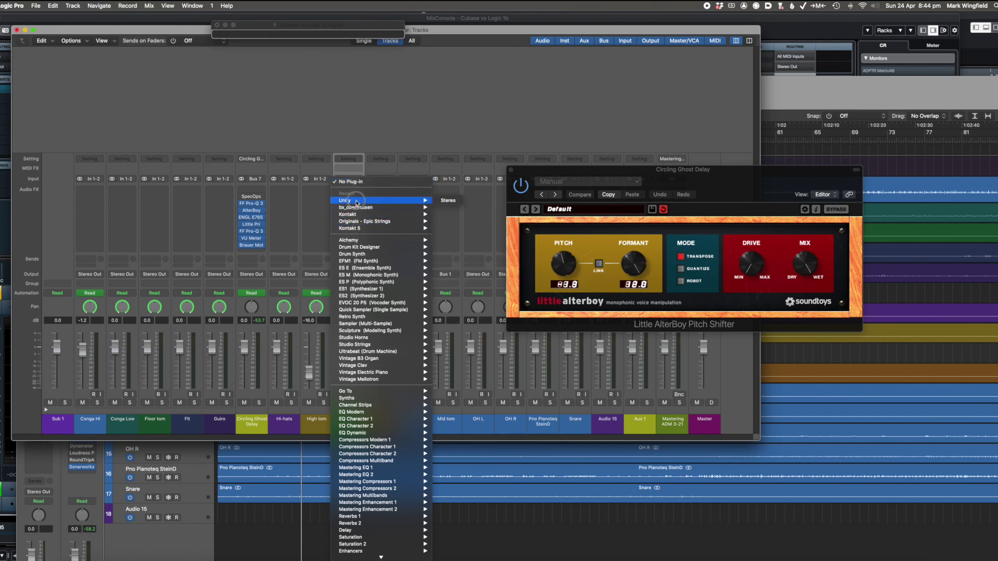
click(446, 202)
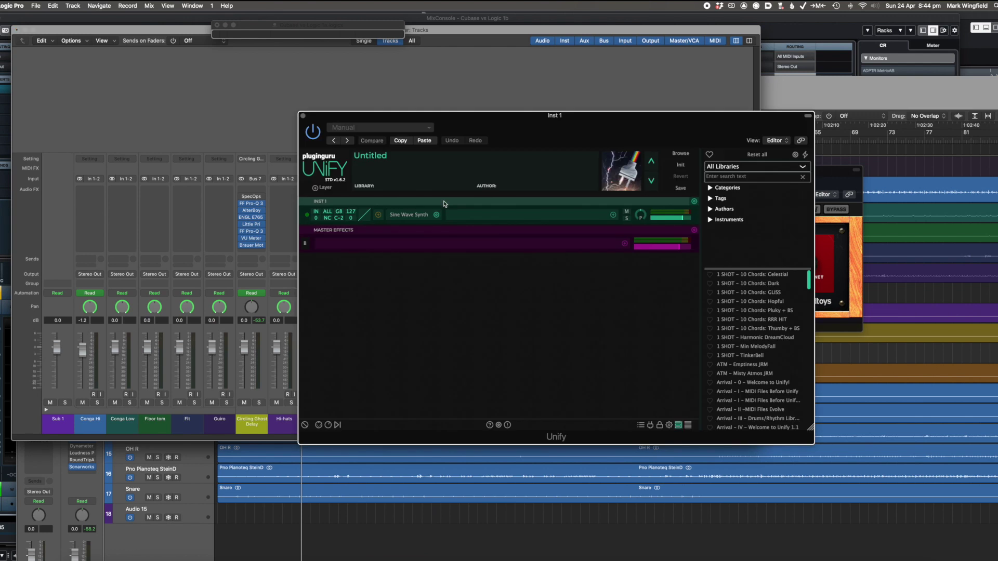
click(303, 116)
mouse_move(354, 182)
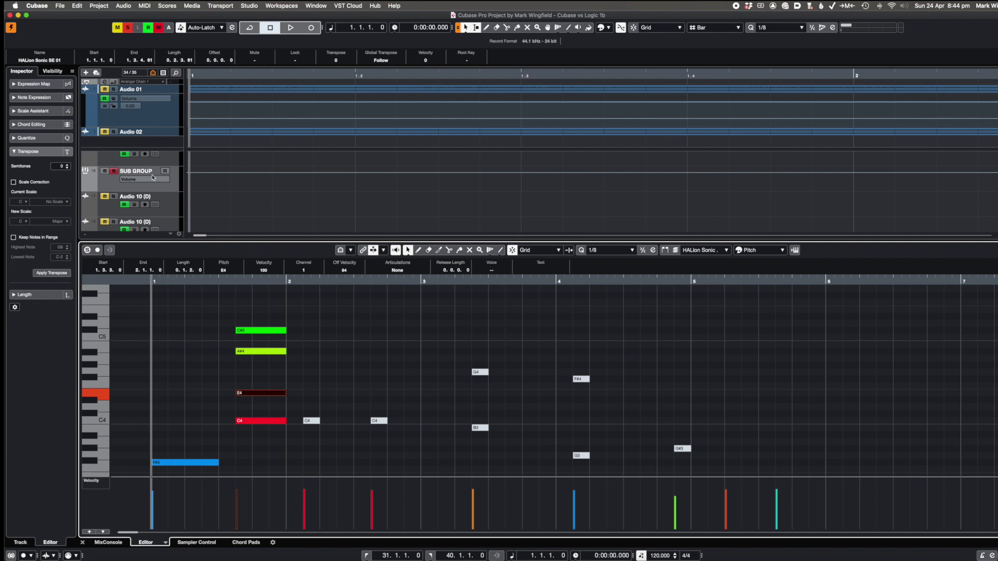
Step: In Cubase, select the HALion Sonic SE 01 track and view its list of available instruments, keeping the current one
scroll(164, 192, down, 3)
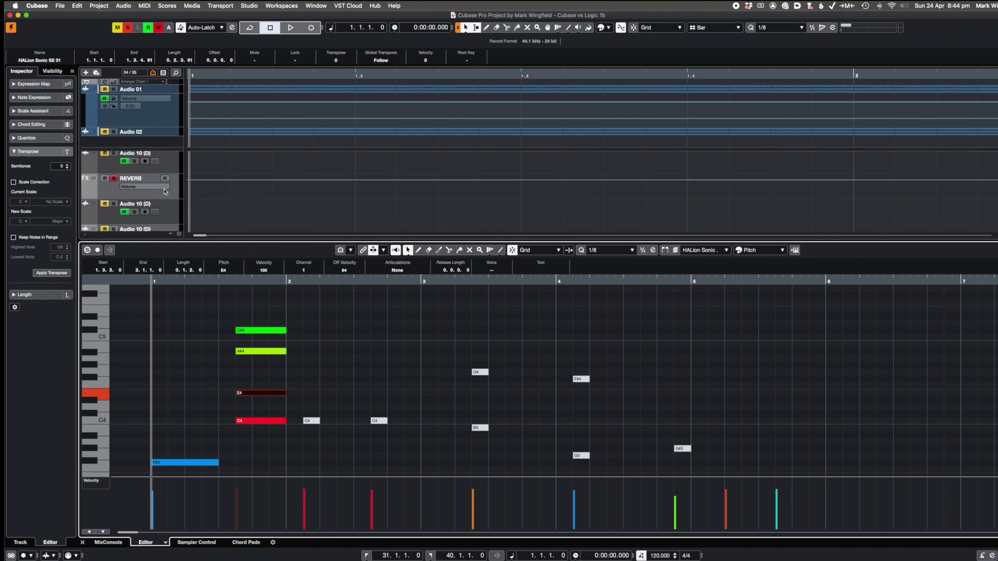
scroll(164, 192, down, 3)
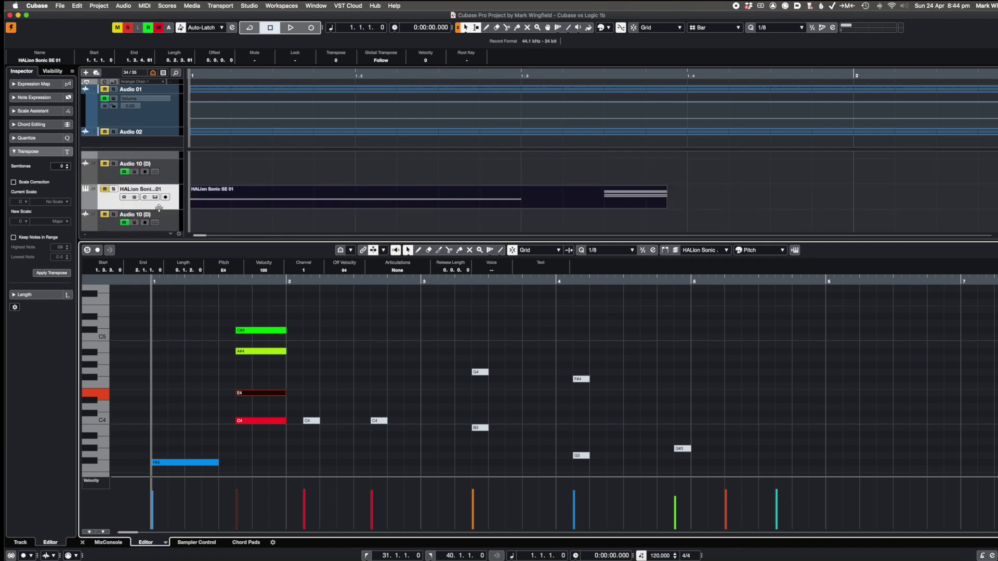
click(158, 206)
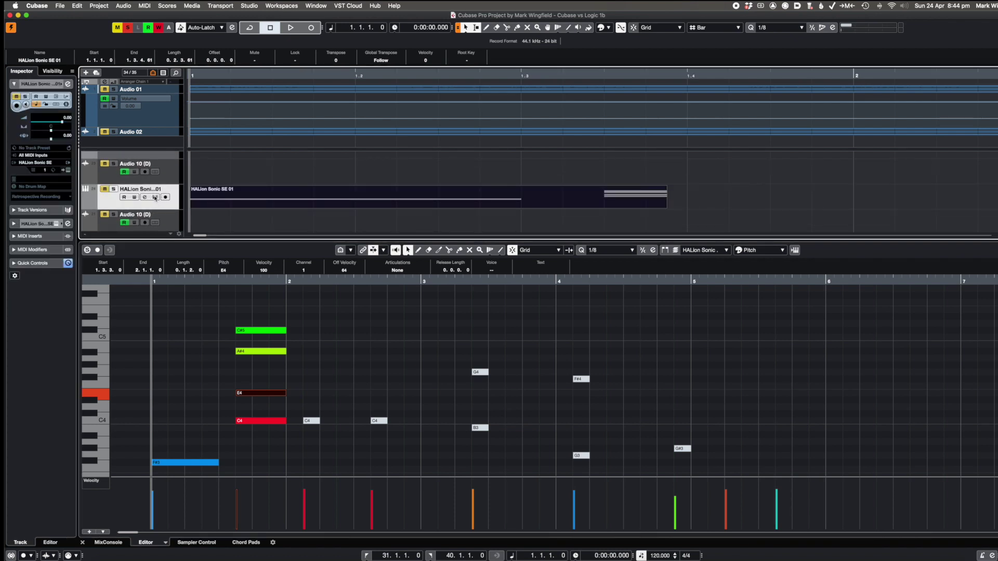
click(32, 164)
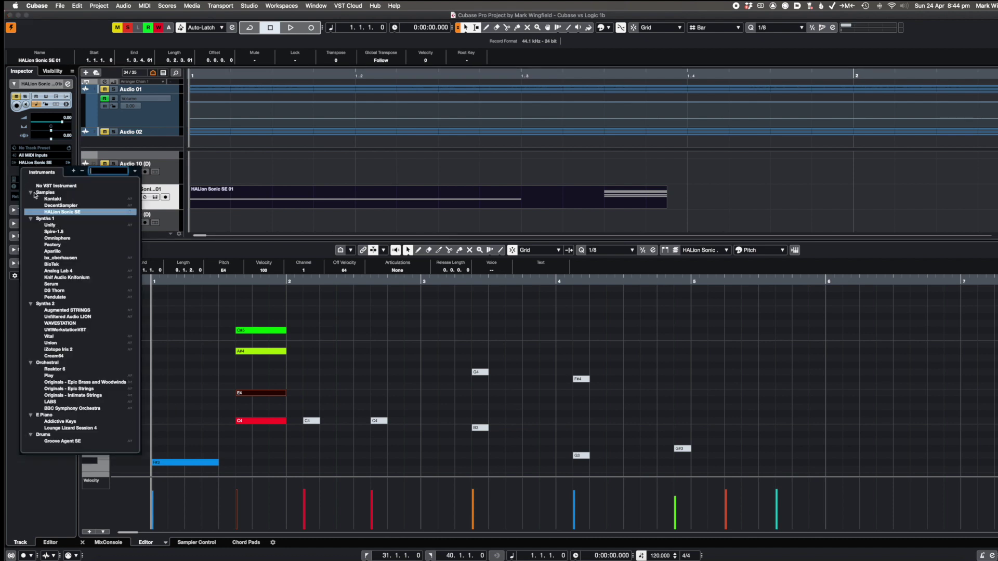
click(224, 166)
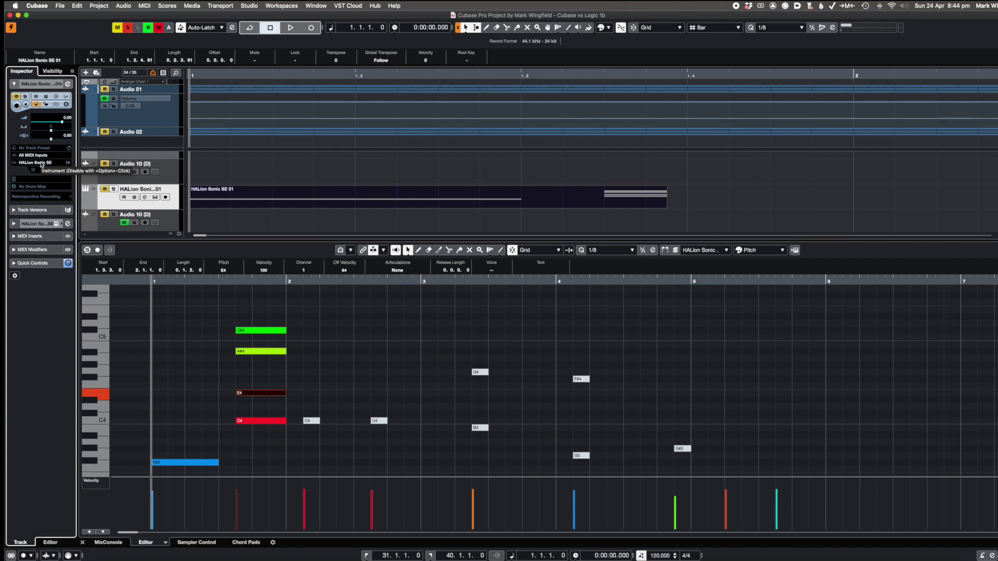
Step: Open the MixConsole and shift its window slightly so the project window shows behind it
key(F3)
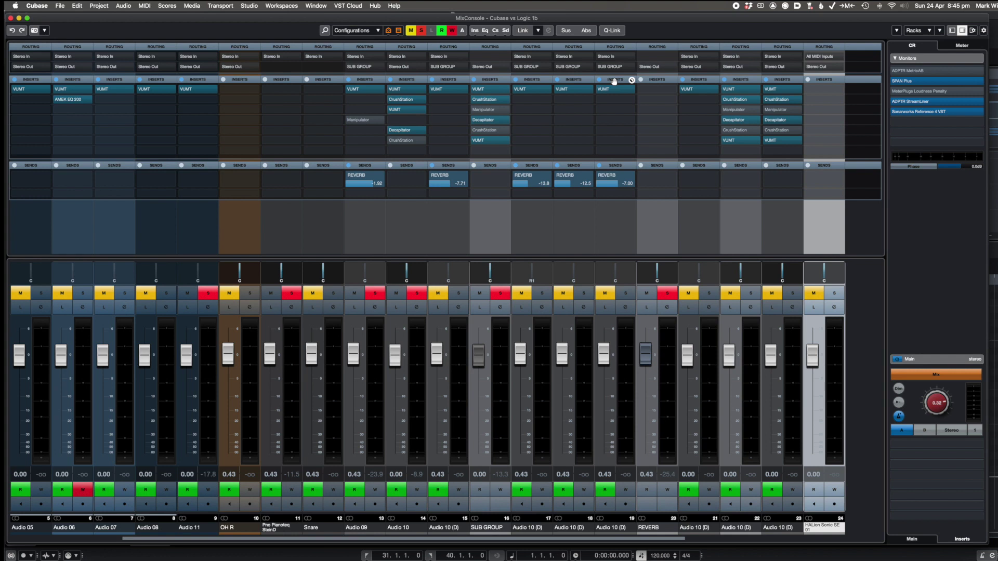
drag(393, 21, 415, 23)
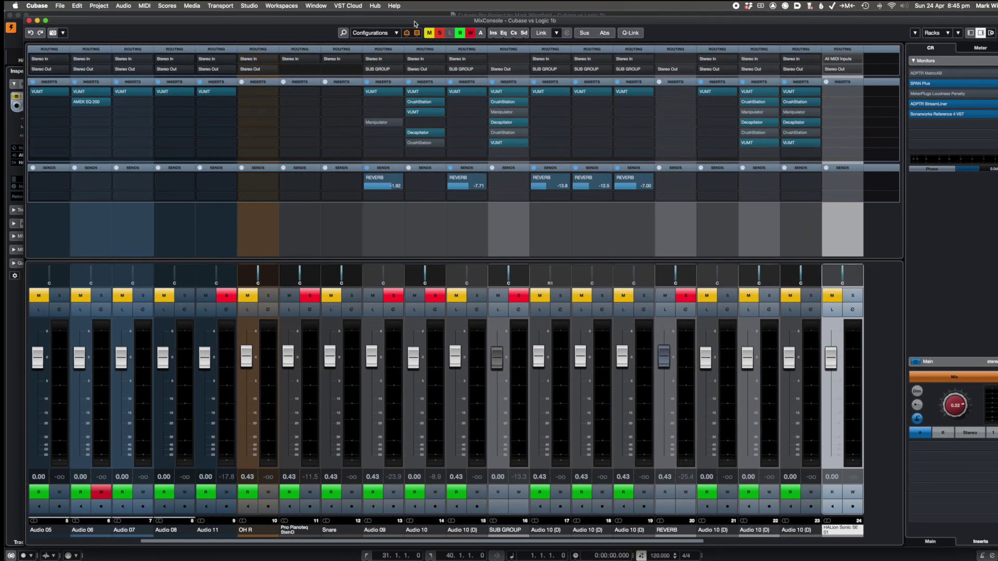